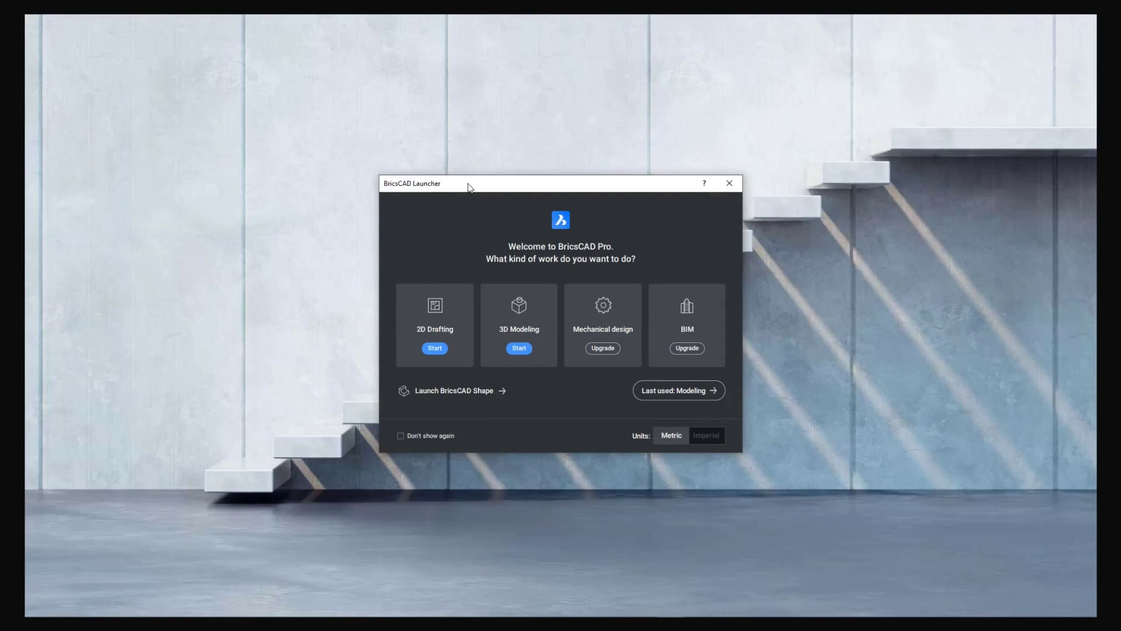
# Start a 2D Drafting session and create a new drawing from the Default-mm template.
pyautogui.click(433, 333)
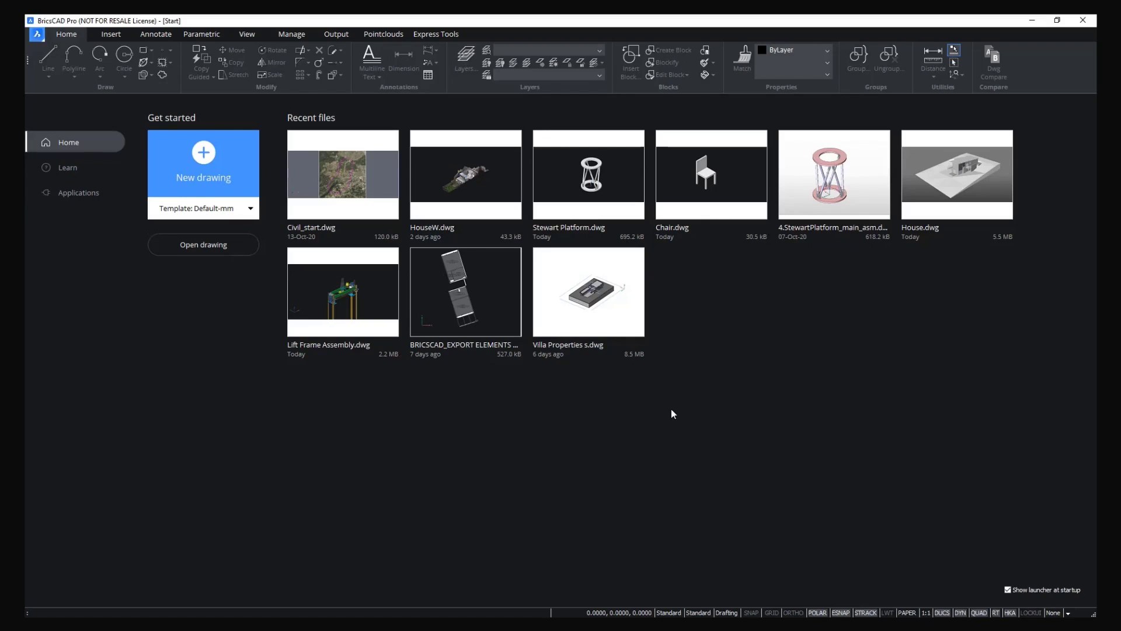
pyautogui.click(208, 158)
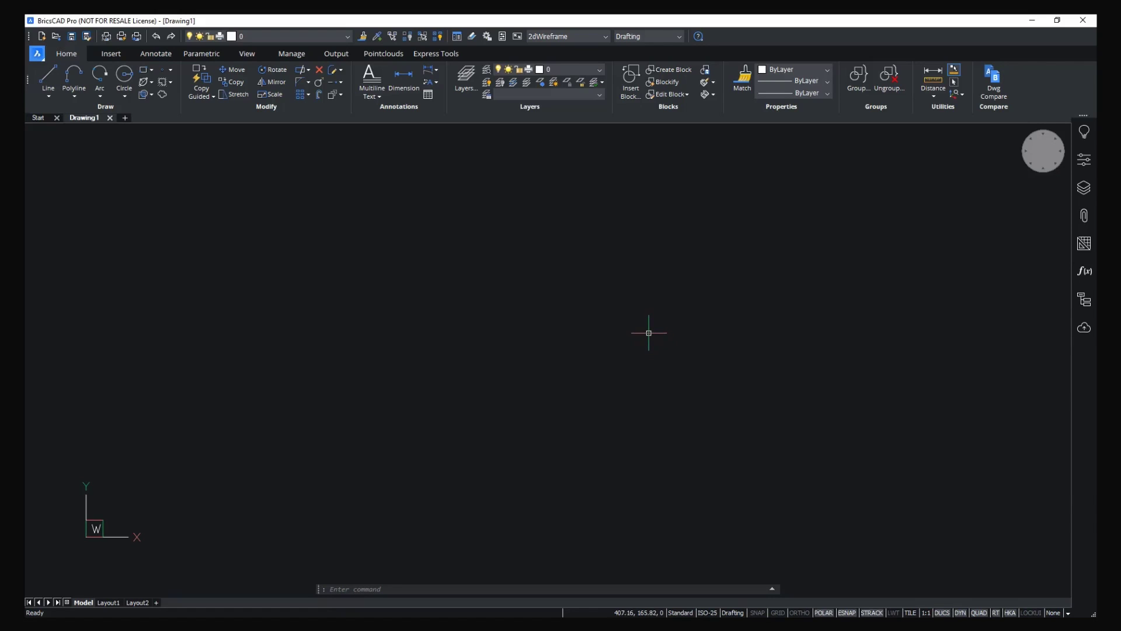
# Switch to the browser to view the BricsCAD Unwrapped Session 1 video page, and return to the empty drawing in BricsCAD.
pyautogui.hotkey('alt', 'Tab')
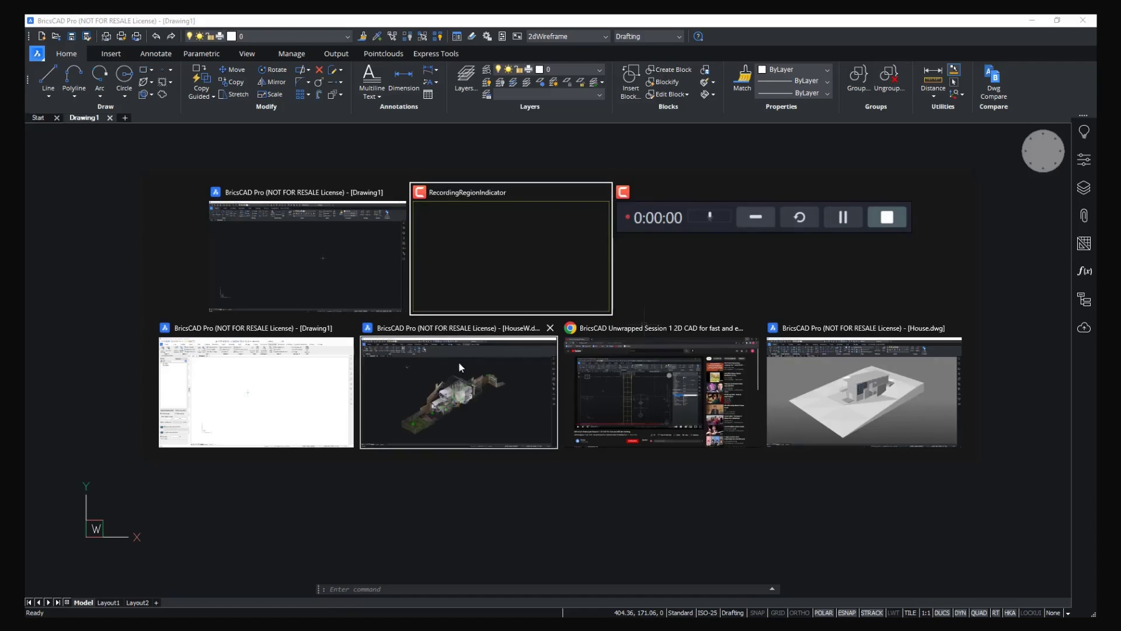
pyautogui.click(633, 352)
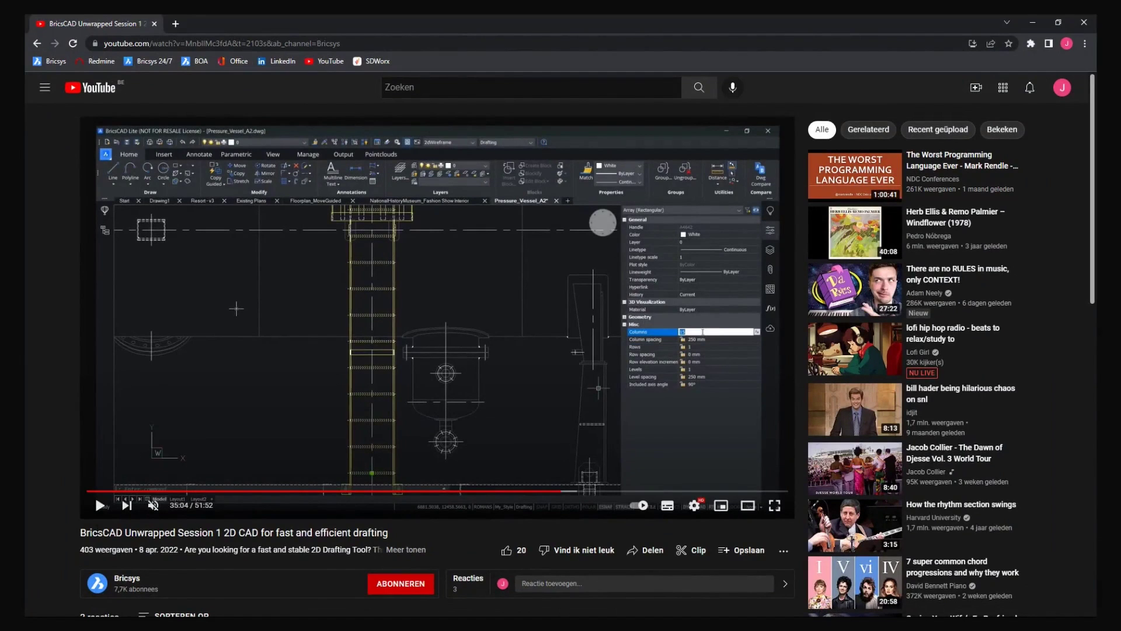
pyautogui.hotkey('alt', 'Tab')
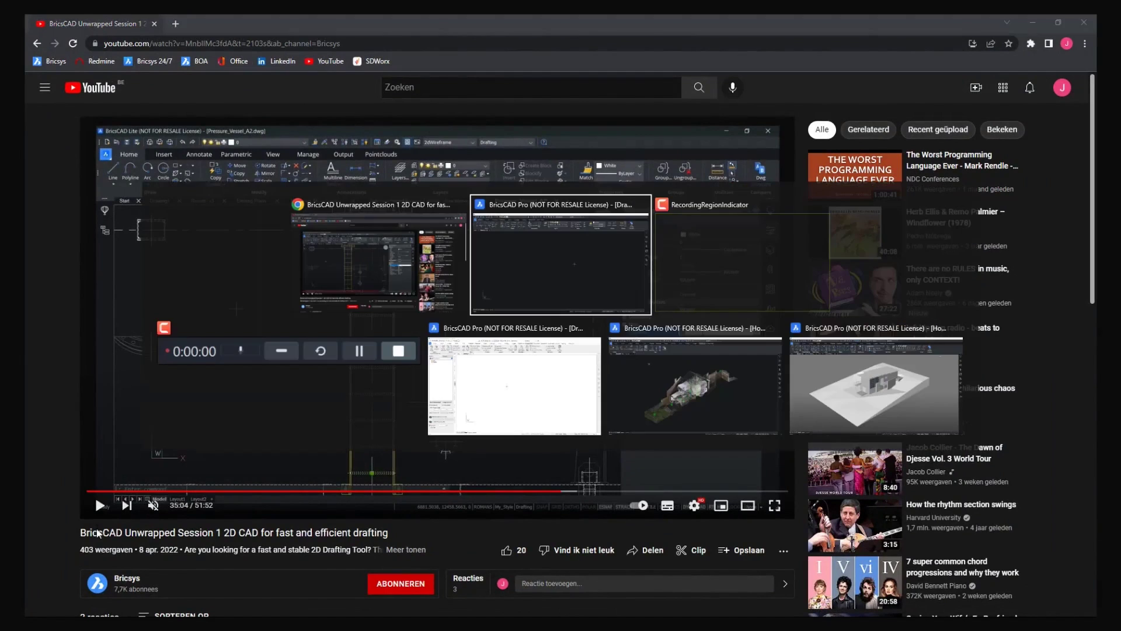
pyautogui.click(555, 230)
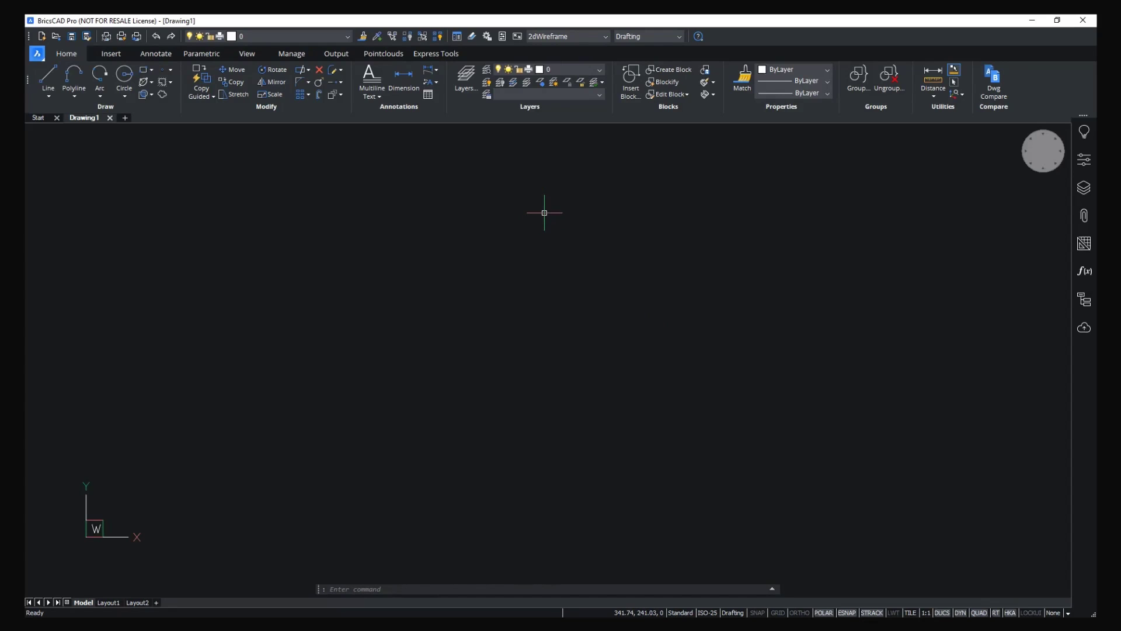
# Change the workspace from Drafting to Modeling.
pyautogui.click(675, 37)
pyautogui.click(658, 74)
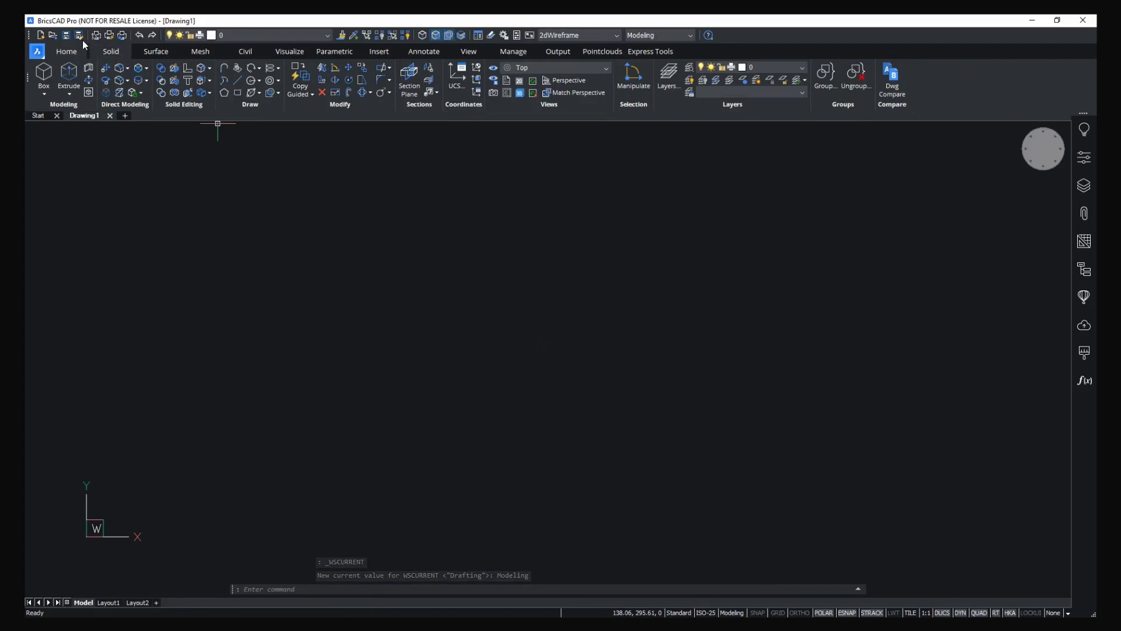
pyautogui.click(111, 51)
pyautogui.click(159, 54)
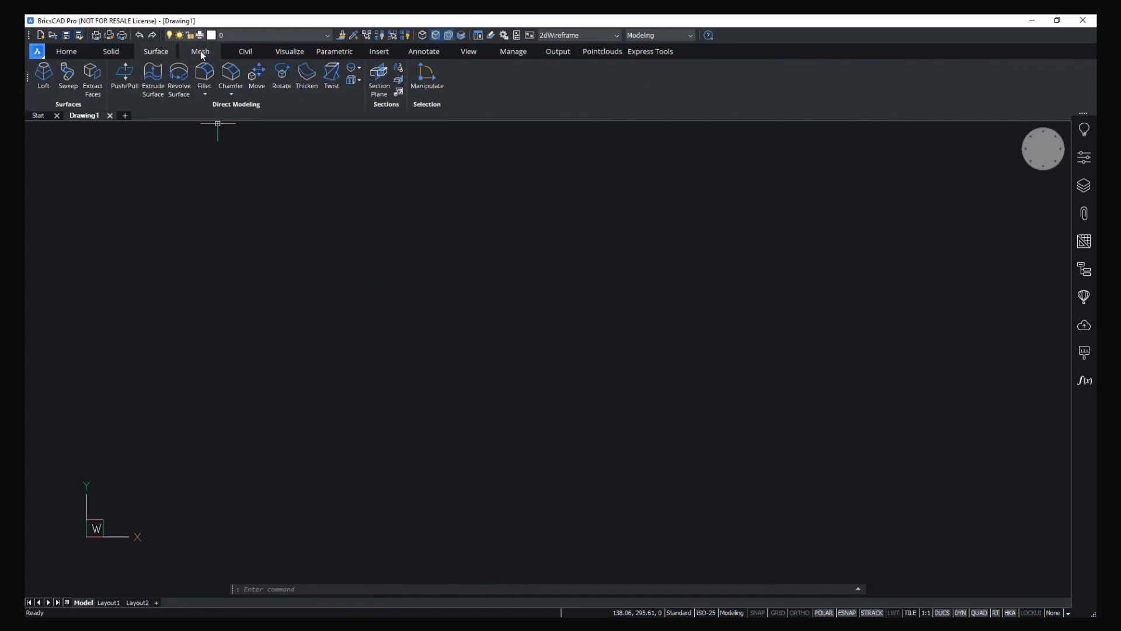
pyautogui.click(201, 51)
pyautogui.click(245, 53)
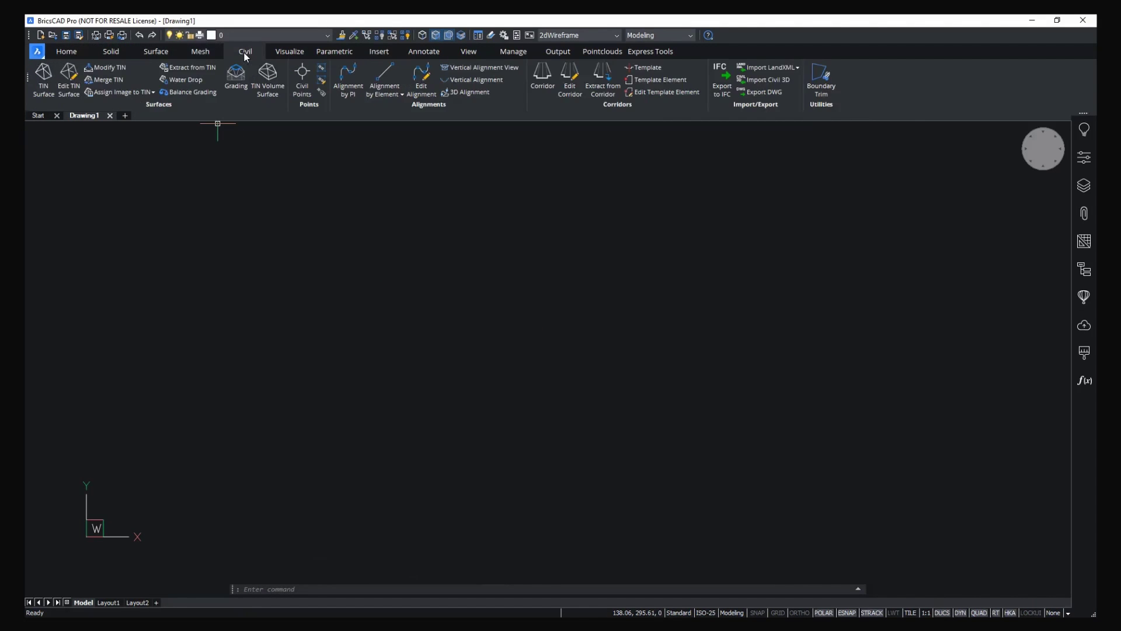
pyautogui.click(335, 53)
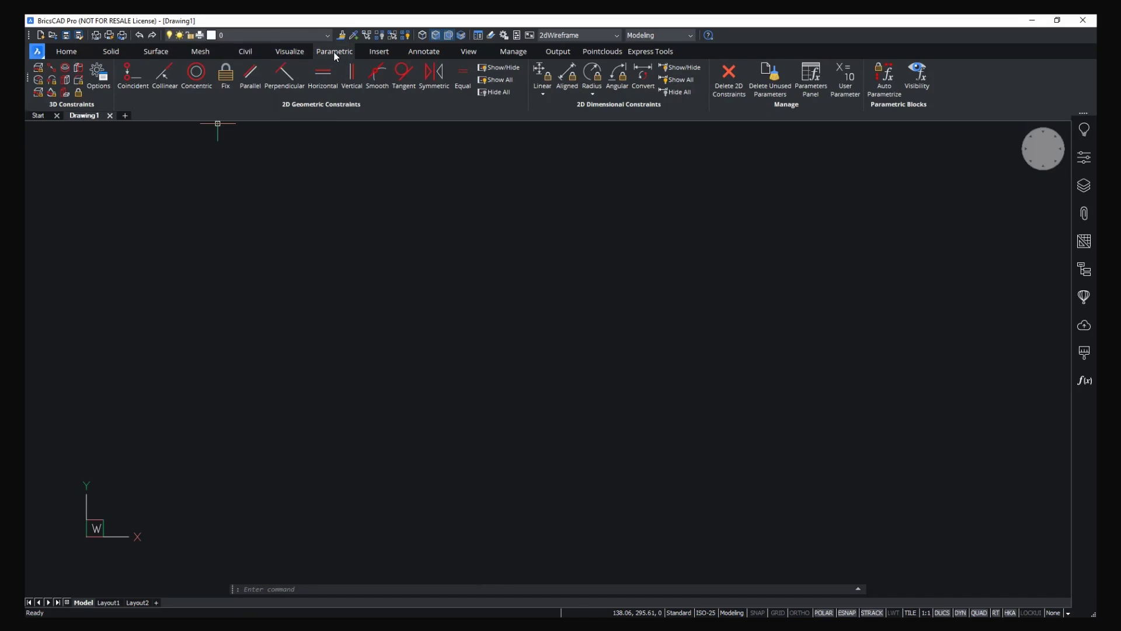
pyautogui.click(601, 52)
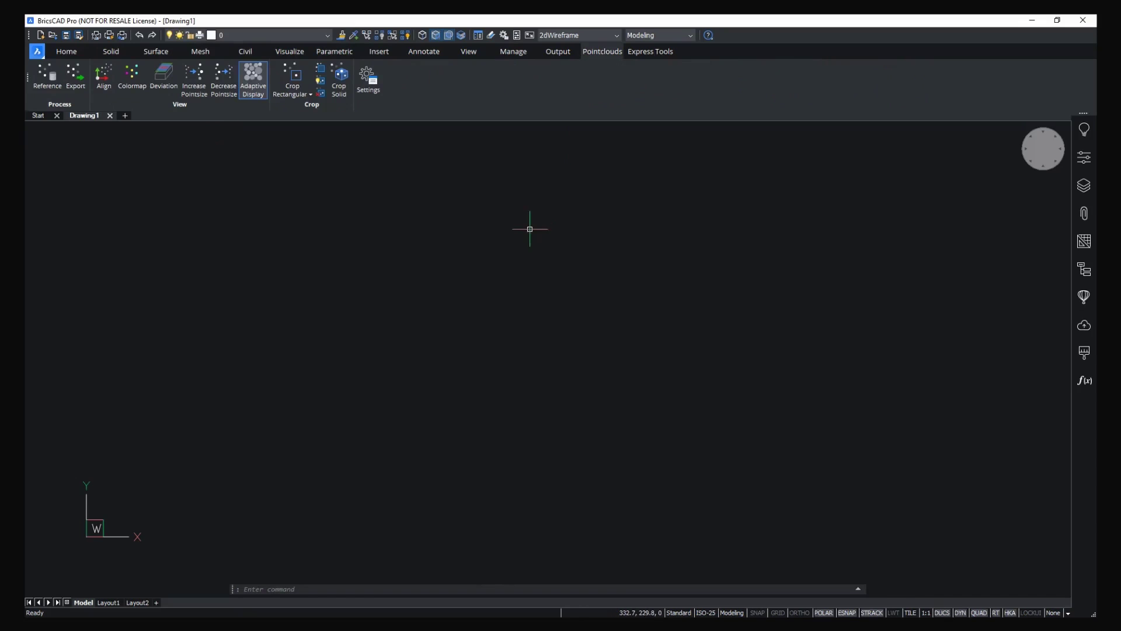
pyautogui.click(67, 52)
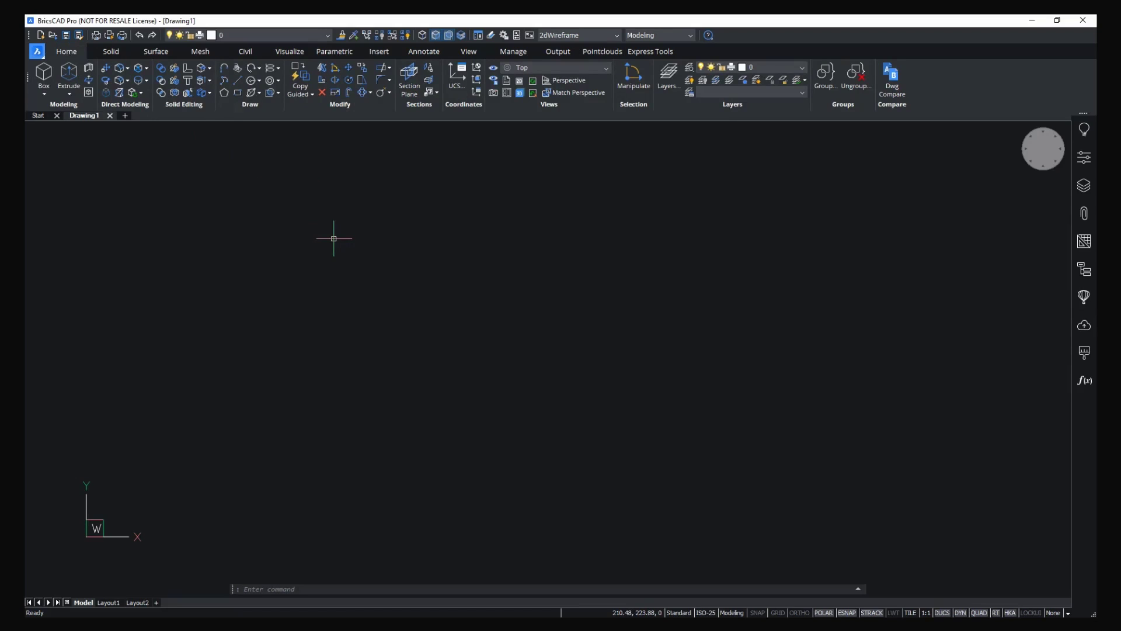
# Draw a rectangle 2000 mm long and 700 mm wide, starting near the origin.
pyautogui.rightClick(258, 282)
pyautogui.moveTo(303, 321)
pyautogui.click(298, 348)
pyautogui.click(133, 497)
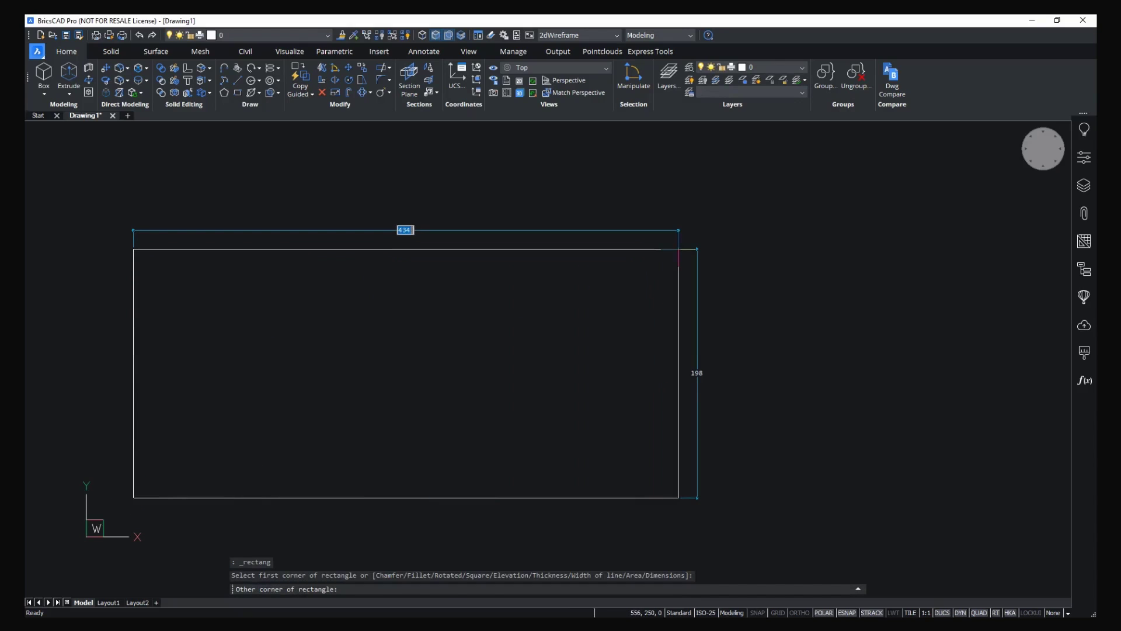
pyautogui.write('2000')
pyautogui.press('Tab')
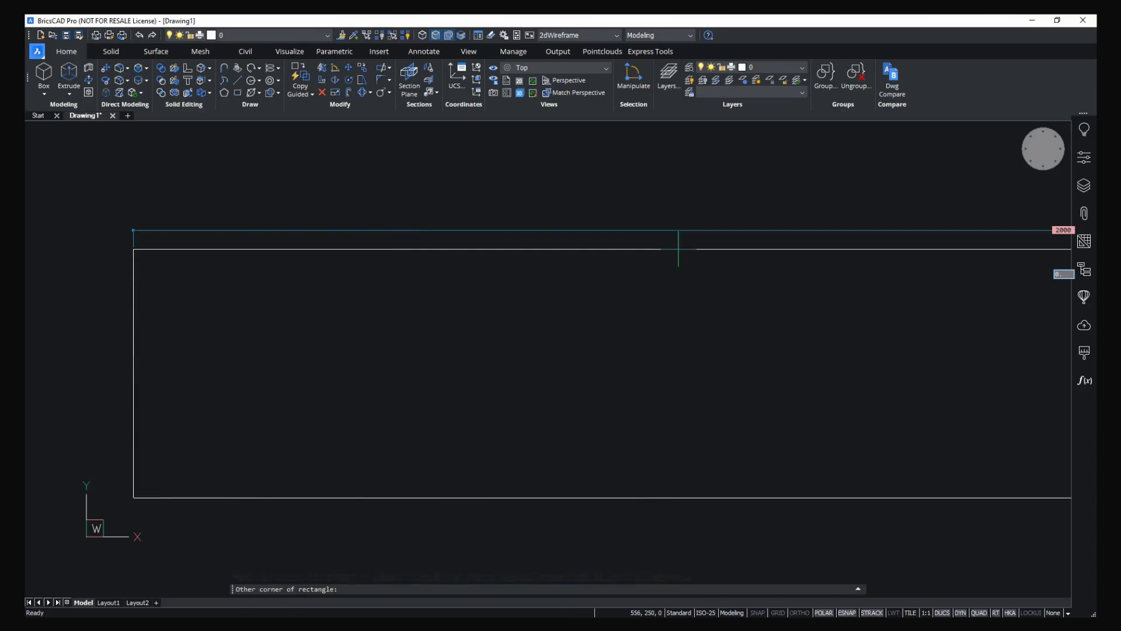
pyautogui.write('700')
pyautogui.press('Return')
pyautogui.scroll(-5, 677, 257)
pyautogui.scroll(-2, 709, 323)
pyautogui.scroll(4, 789, 300)
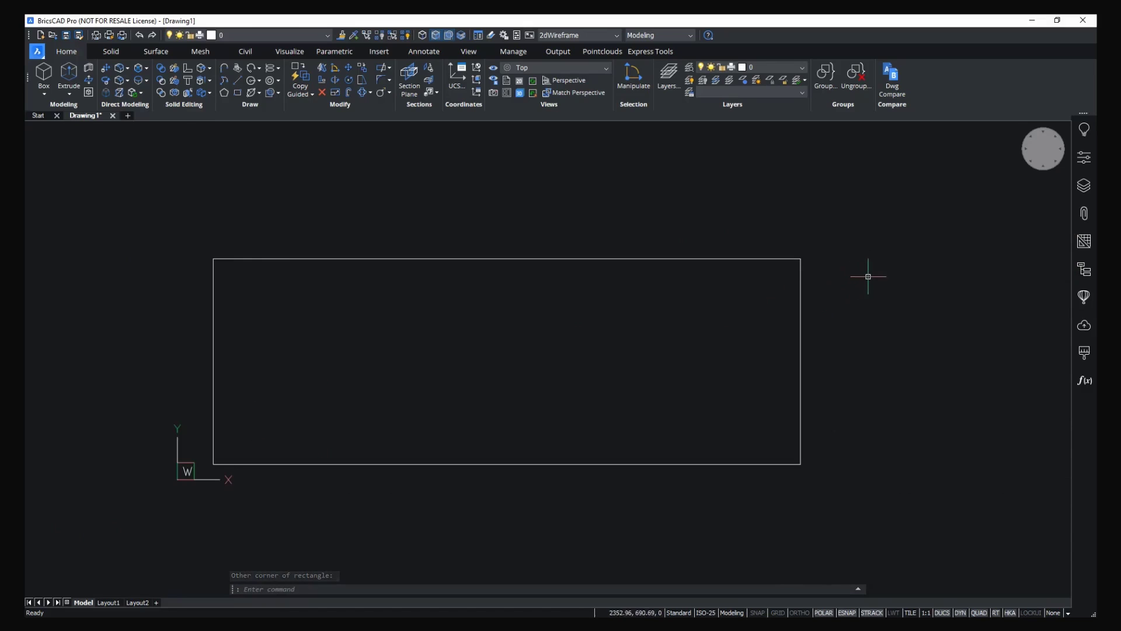
# Turn the view of the rectangle into 3D and set it to SE Isometric.
pyautogui.keyDown('shift'); pyautogui.moveTo(882, 271); pyautogui.dragTo(874, 259, button='middle'); pyautogui.keyUp('shift')
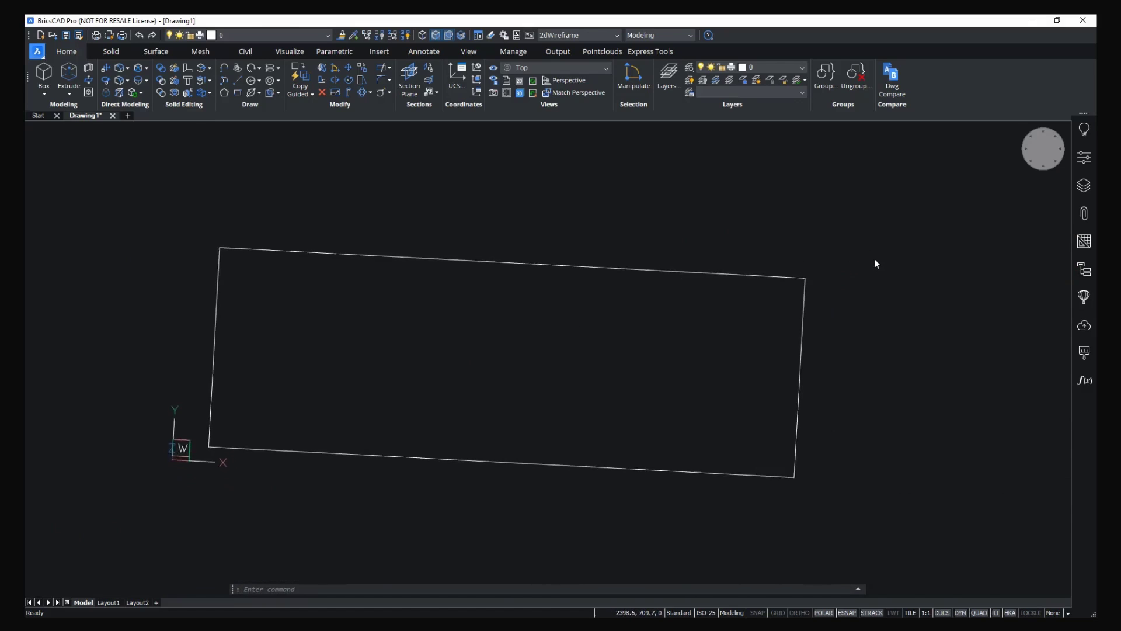
pyautogui.keyDown('shift'); pyautogui.moveTo(867, 251); pyautogui.dragTo(848, 231, button='middle'); pyautogui.keyUp('shift')
pyautogui.keyDown('shift'); pyautogui.moveTo(742, 187); pyautogui.dragTo(824, 224, button='middle'); pyautogui.keyUp('shift')
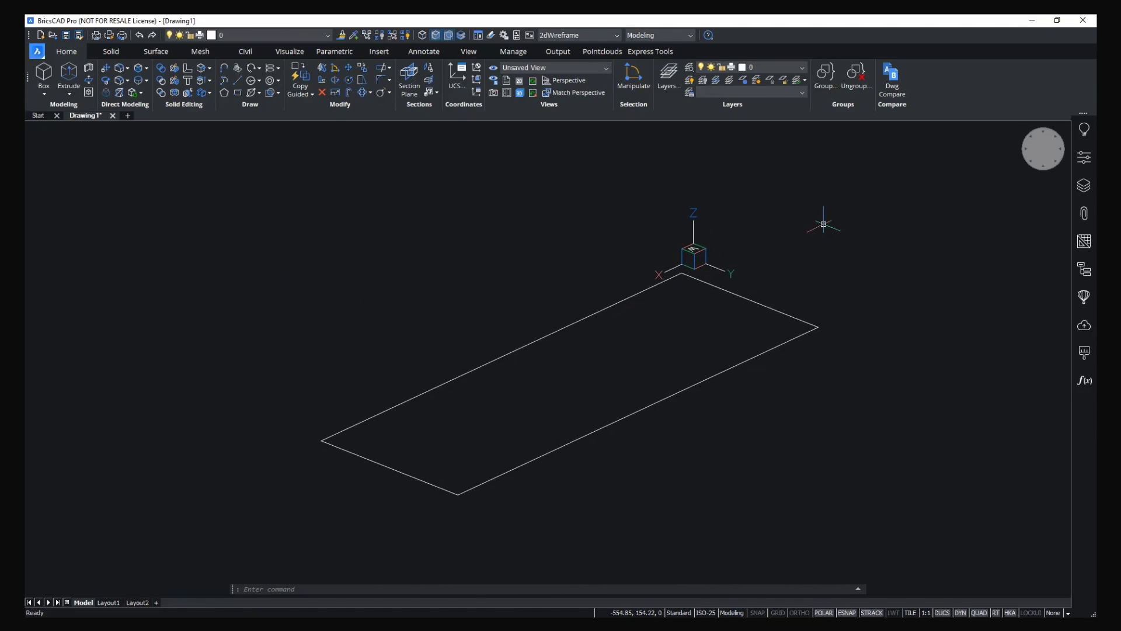
pyautogui.keyDown('shift'); pyautogui.moveTo(563, 250); pyautogui.dragTo(535, 243, button='middle'); pyautogui.keyUp('shift')
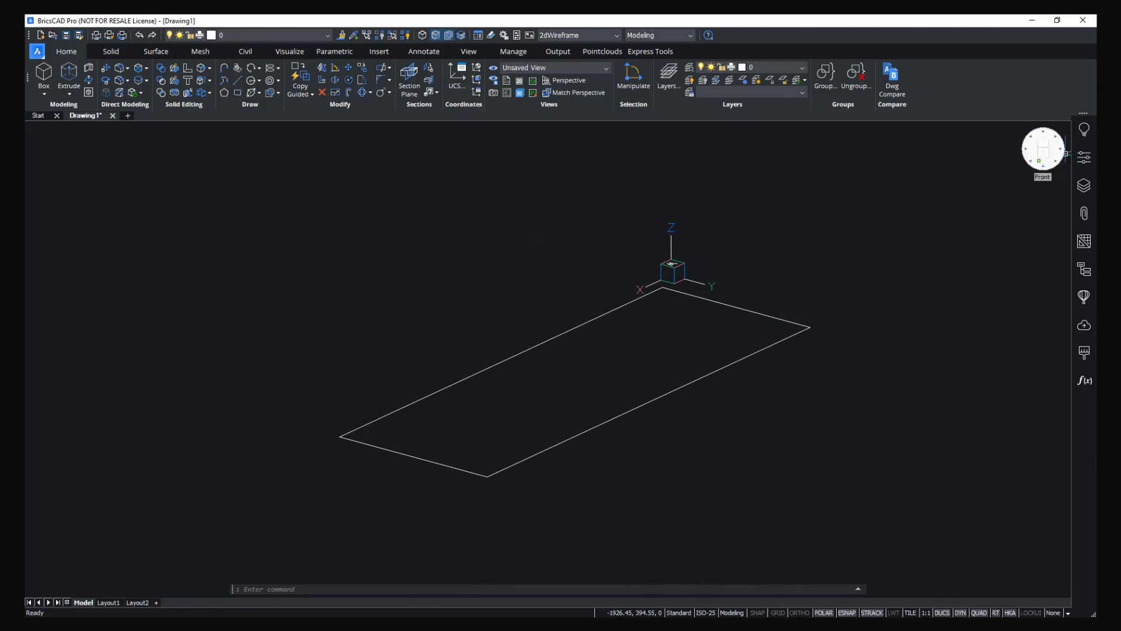
pyautogui.click(1063, 156)
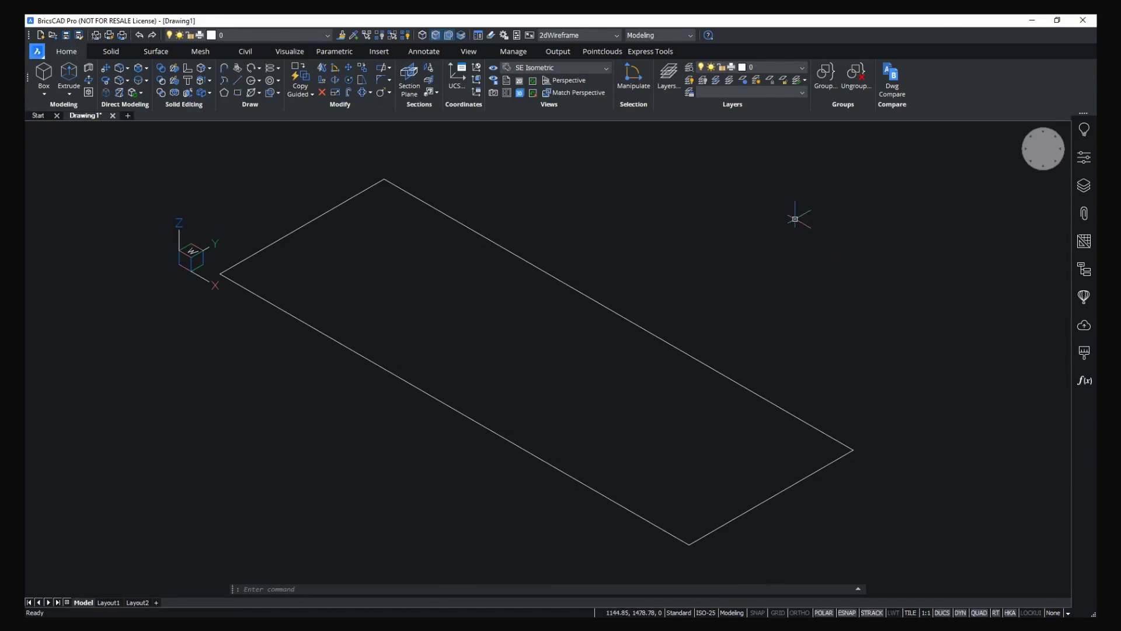
# Turn off boundary detection in the selection modes, leaving SELECTIONMODES at 2.
pyautogui.click(449, 36)
pyautogui.scroll(-1, 758, 272)
pyautogui.scroll(-1, 758, 272)
pyautogui.moveTo(805, 261); pyautogui.dragTo(689, 254, button='middle')
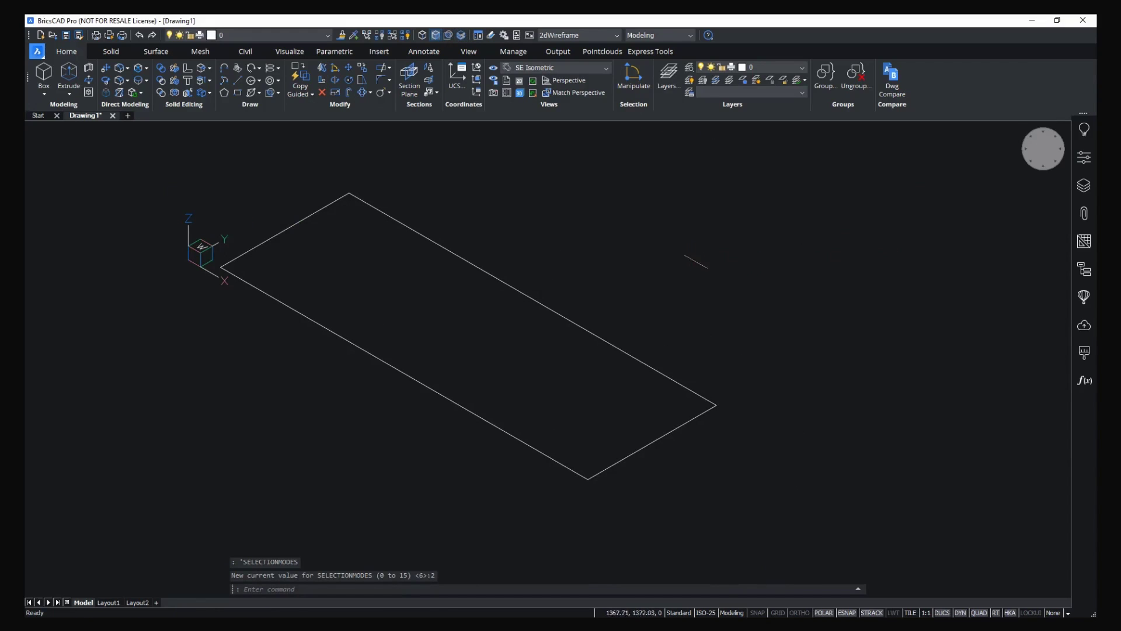
# Extrude the rectangle upward into a solid about 400 mm high.
pyautogui.moveTo(715, 404)
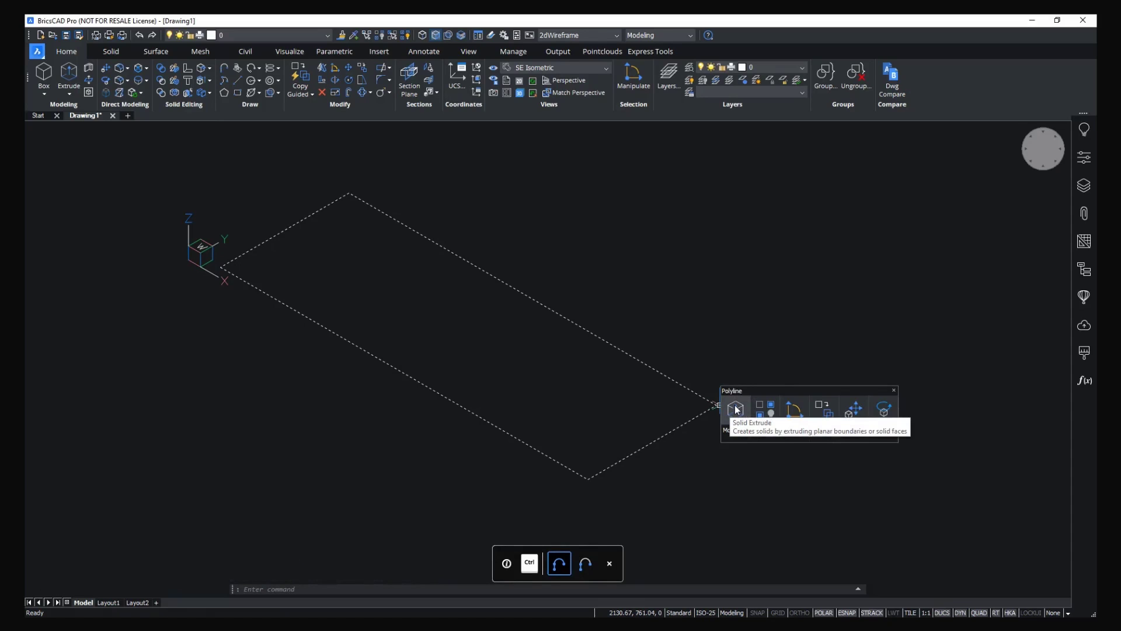
pyautogui.moveTo(736, 441)
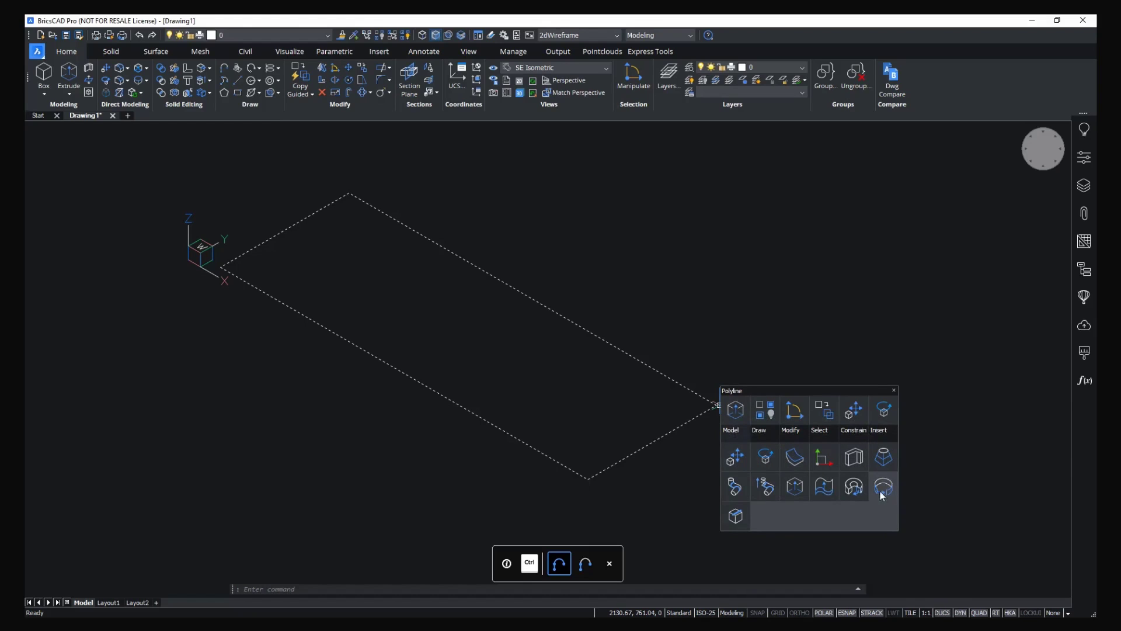
pyautogui.click(802, 492)
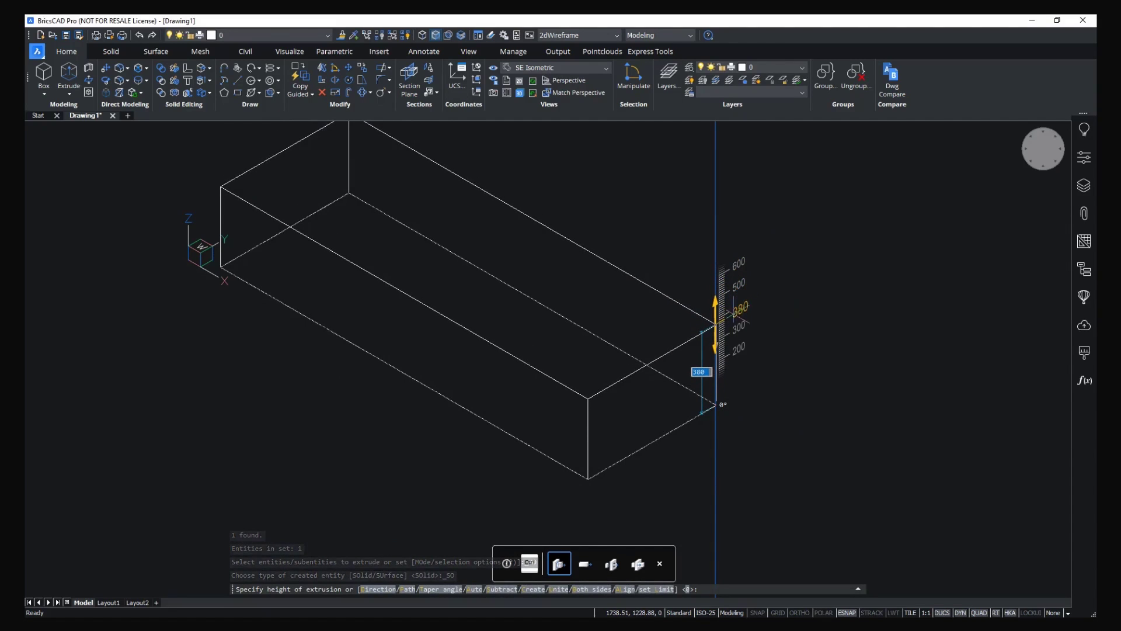
pyautogui.moveTo(736, 315); pyautogui.dragTo(728, 334, button='middle')
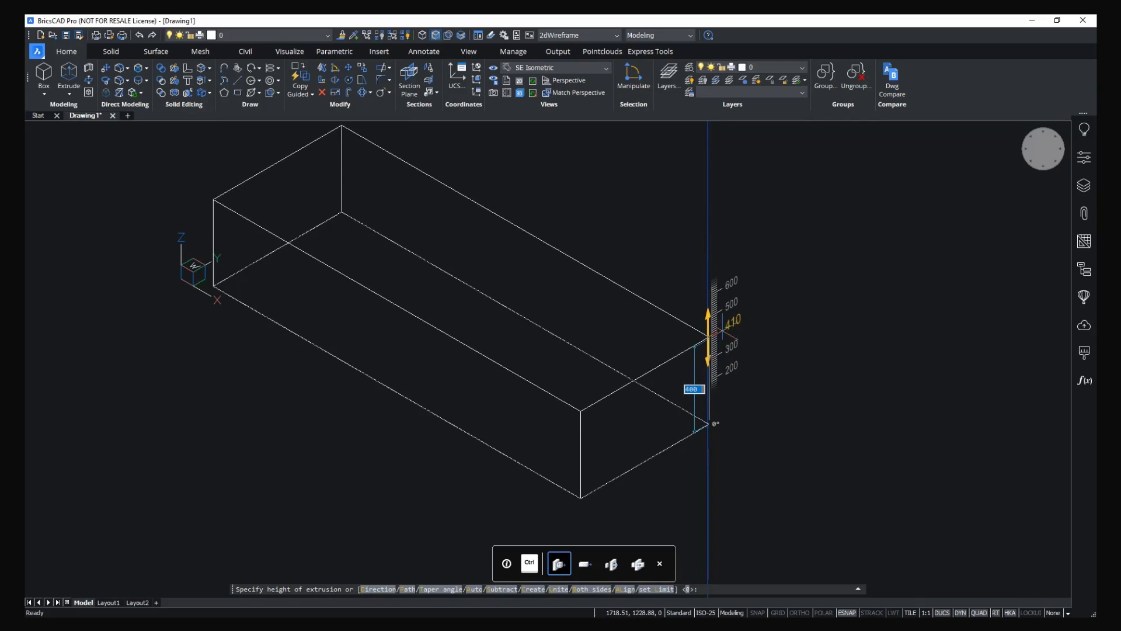
pyautogui.scroll(-5, 708, 331)
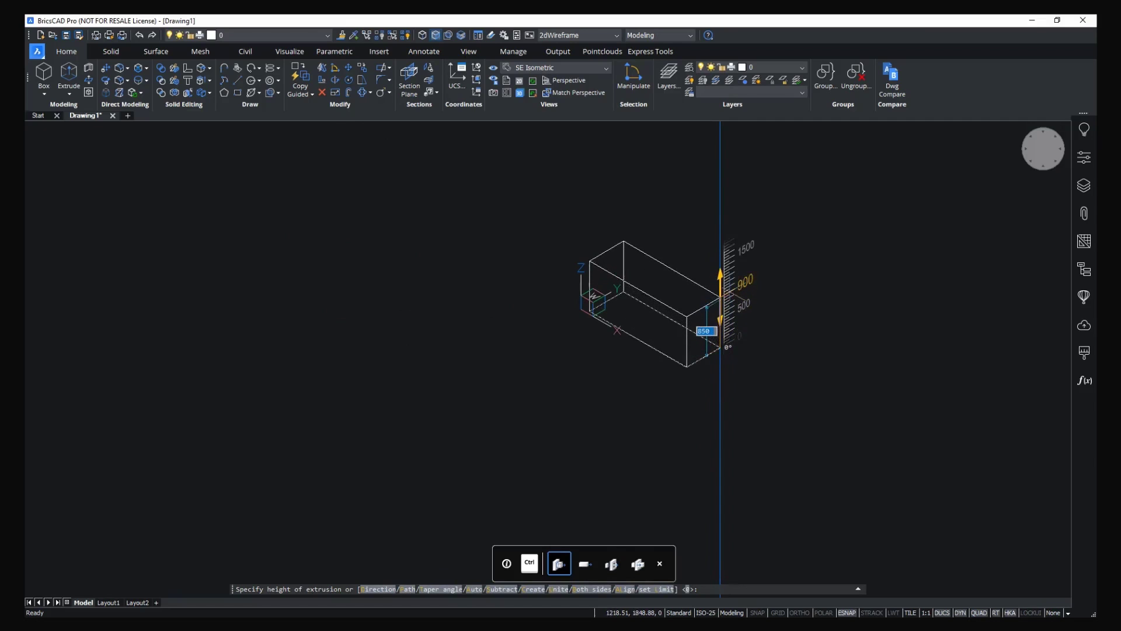
pyautogui.scroll(1, 719, 344)
pyautogui.scroll(5, 719, 344)
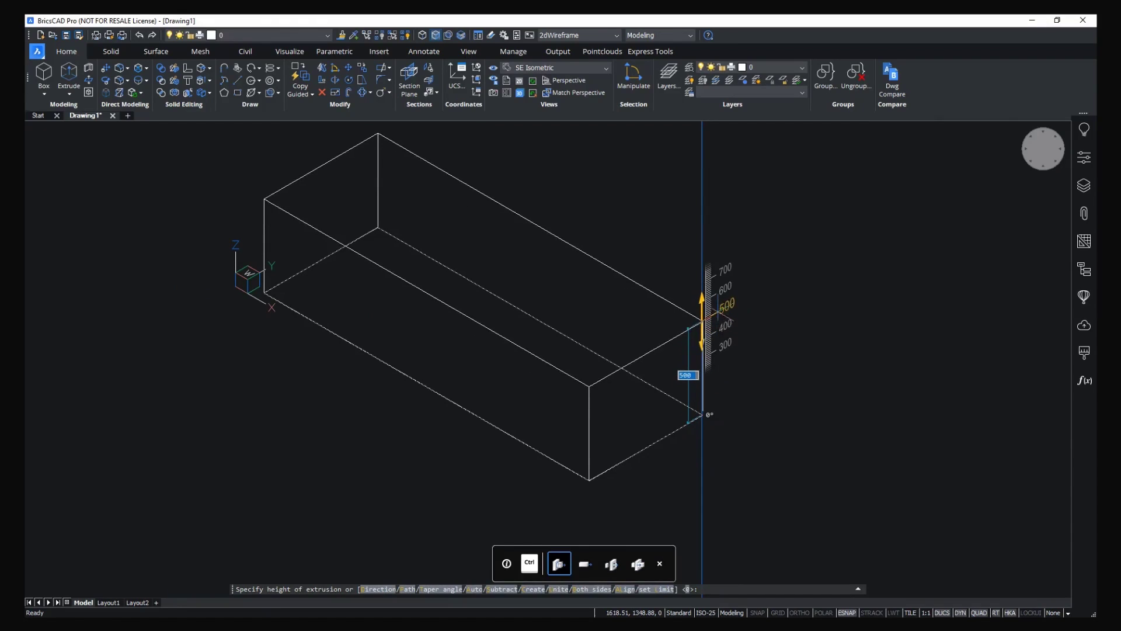
pyautogui.click(702, 339)
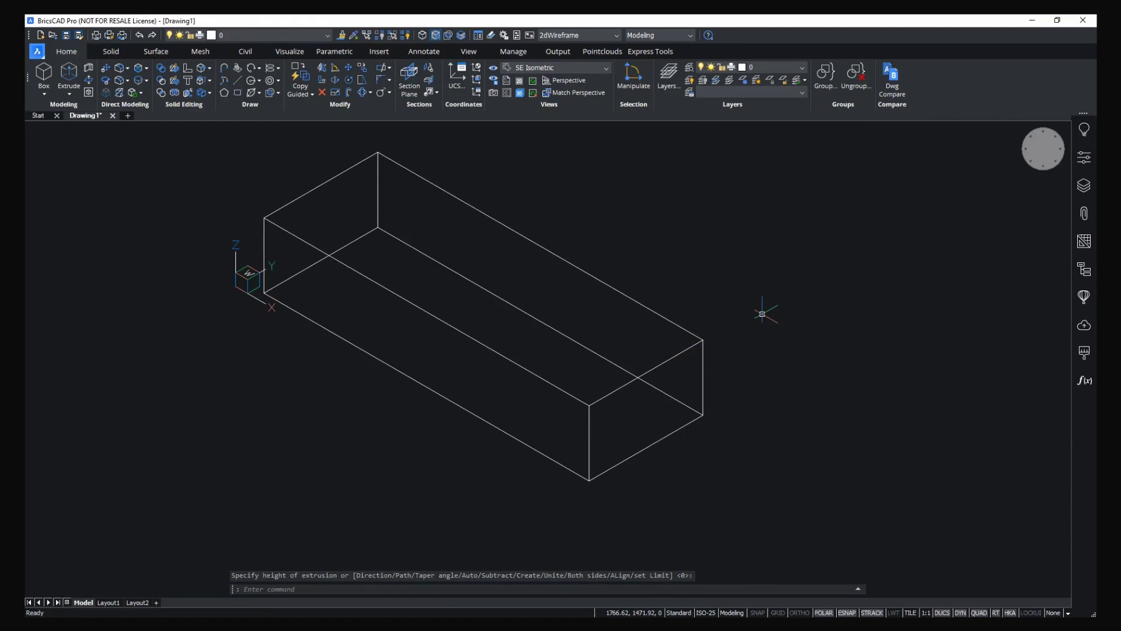
# Change the visual style to Modeling so the box is displayed shaded.
pyautogui.moveTo(710, 306); pyautogui.dragTo(717, 327, button='middle')
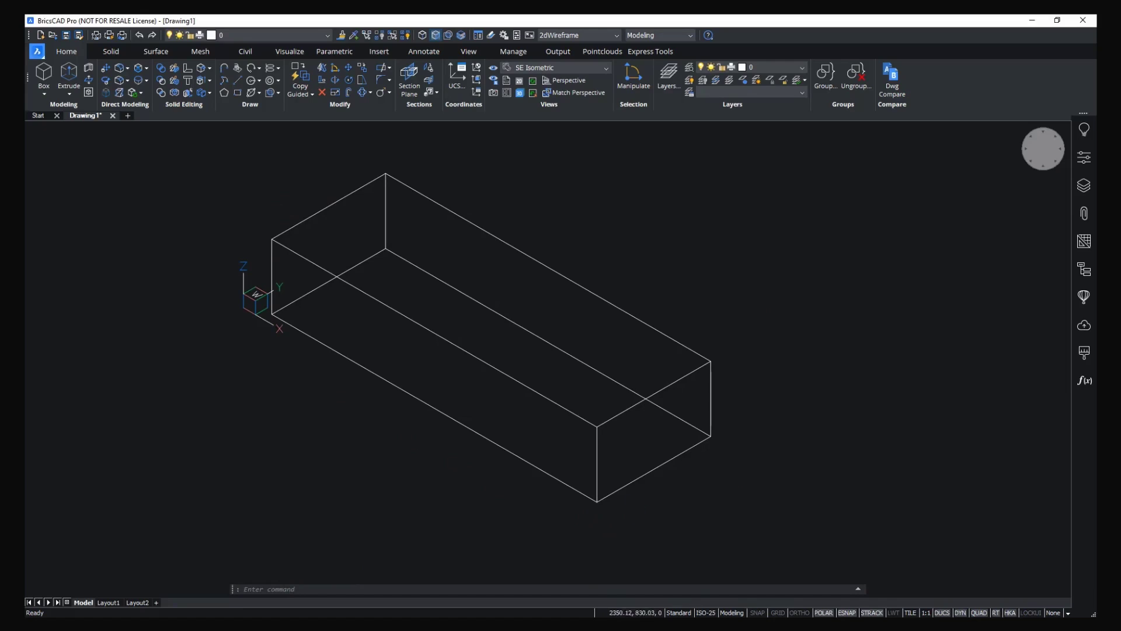
pyautogui.click(594, 35)
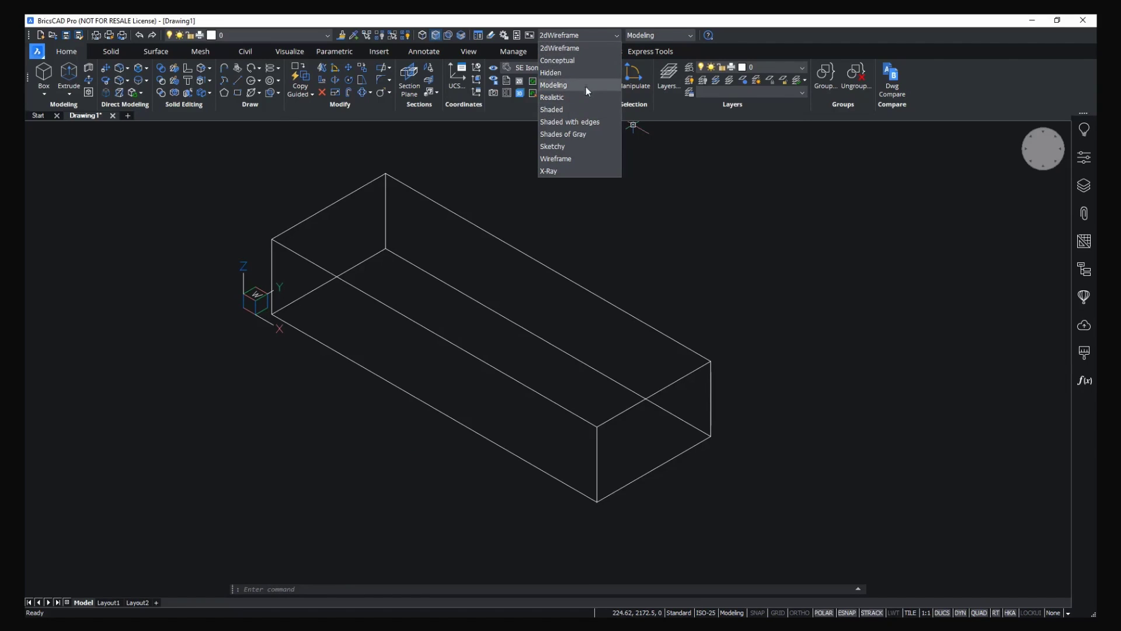
pyautogui.click(556, 85)
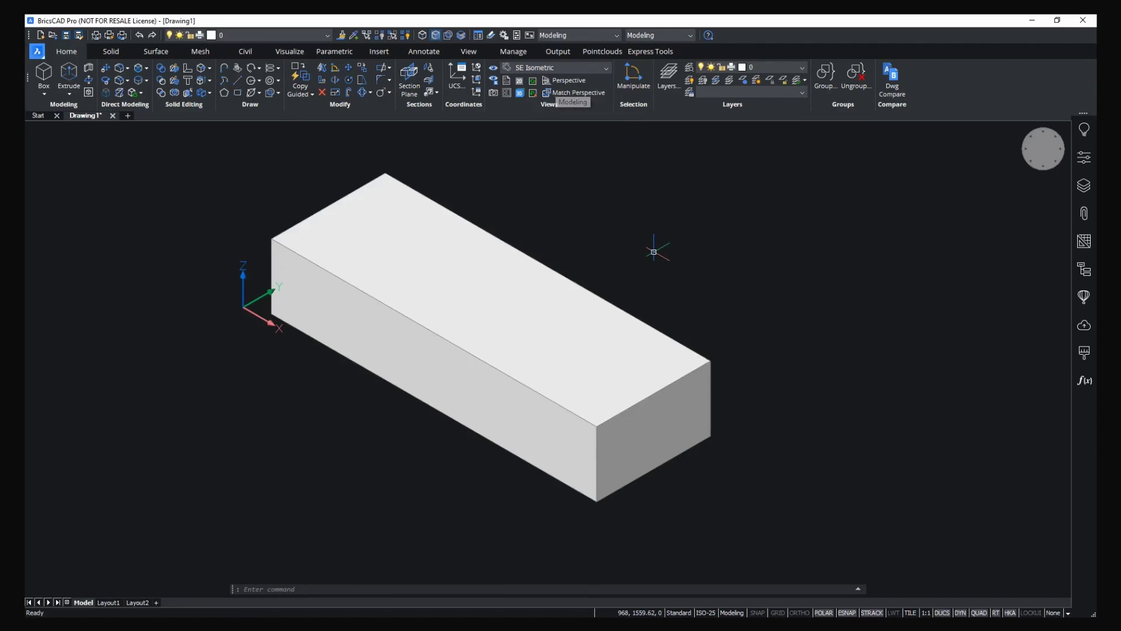
pyautogui.moveTo(626, 230); pyautogui.dragTo(659, 243, button='middle')
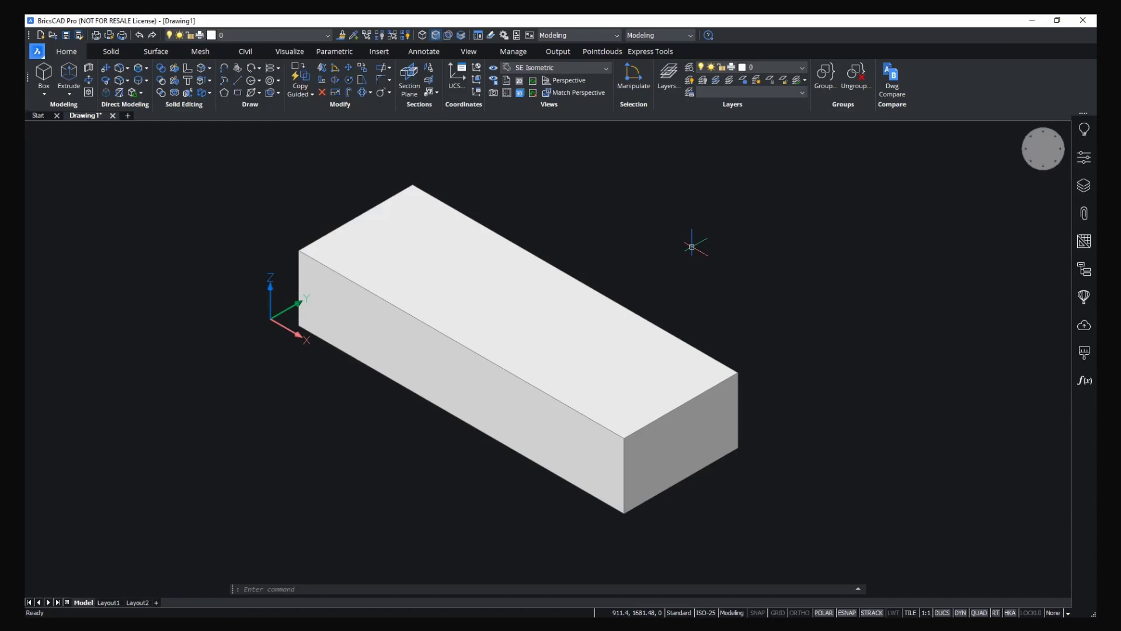
# Use Manipulate to rotate the box's top face 5 degrees about its long rear edge, lowering the front edge.
pyautogui.click(636, 82)
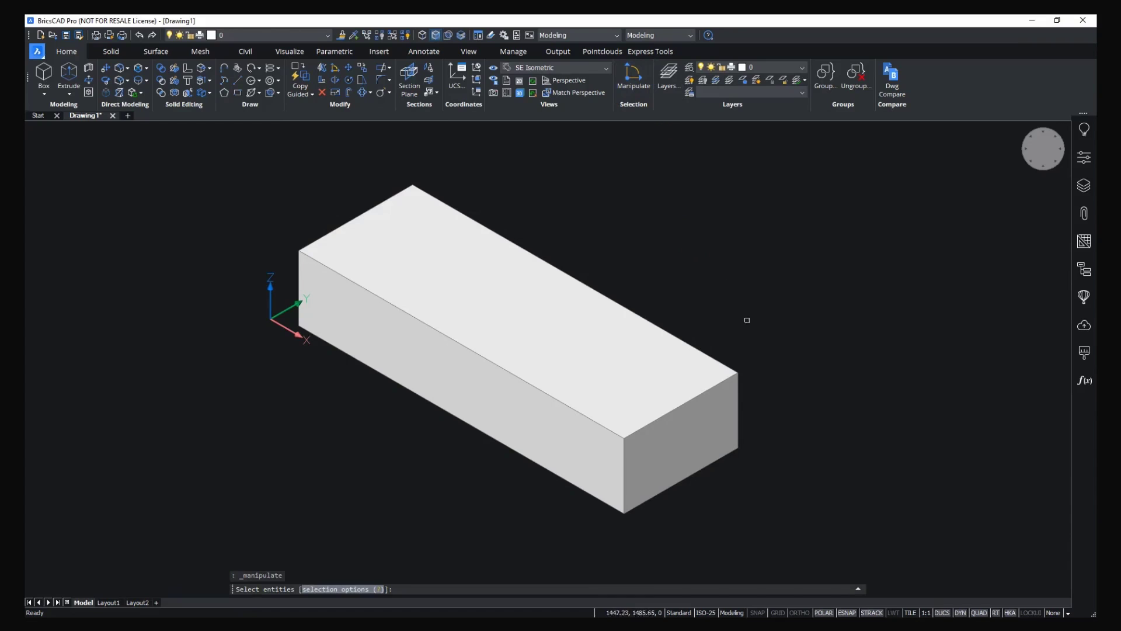
pyautogui.click(691, 364)
pyautogui.press('Return')
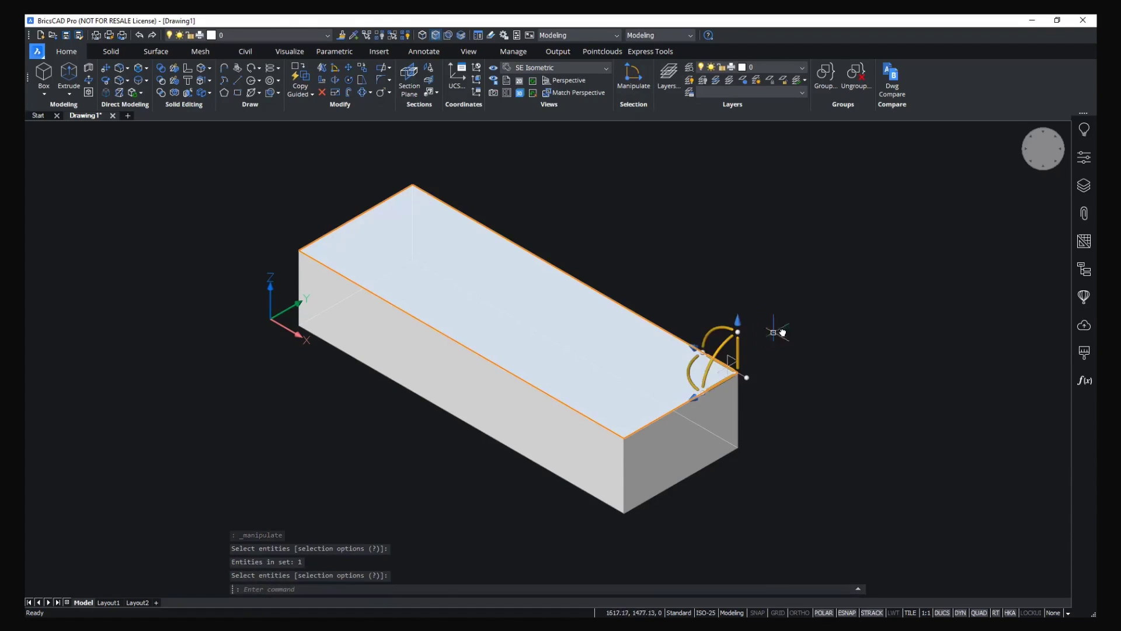
pyautogui.moveTo(774, 332); pyautogui.dragTo(748, 245, button='middle')
pyautogui.click(700, 254)
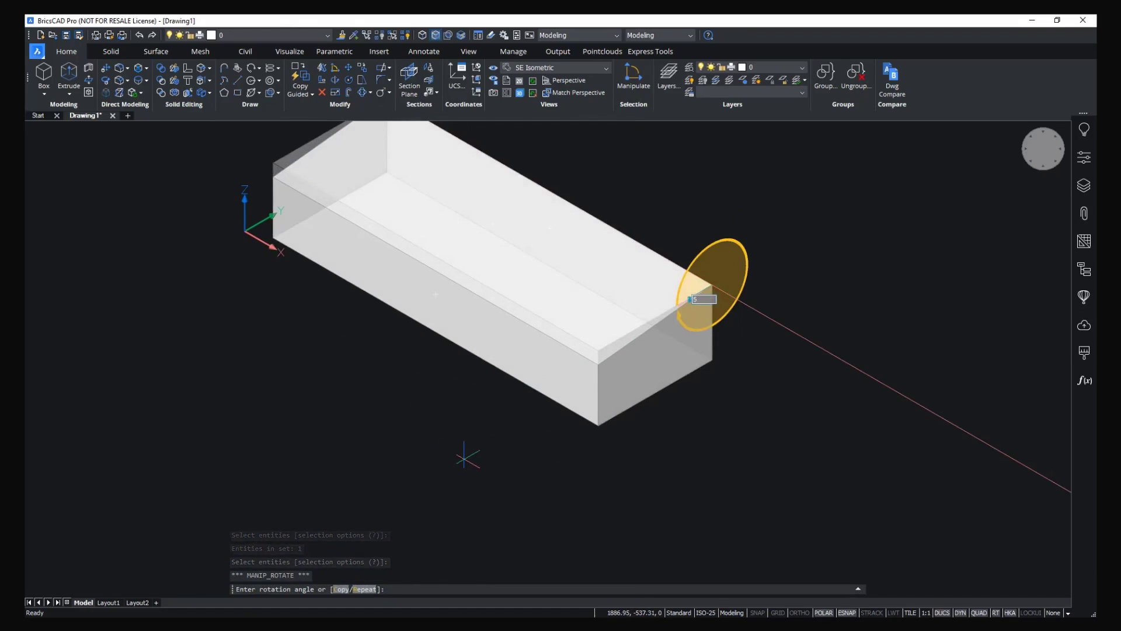
pyautogui.press('Escape')
pyautogui.moveTo(458, 380); pyautogui.dragTo(377, 423, button='middle')
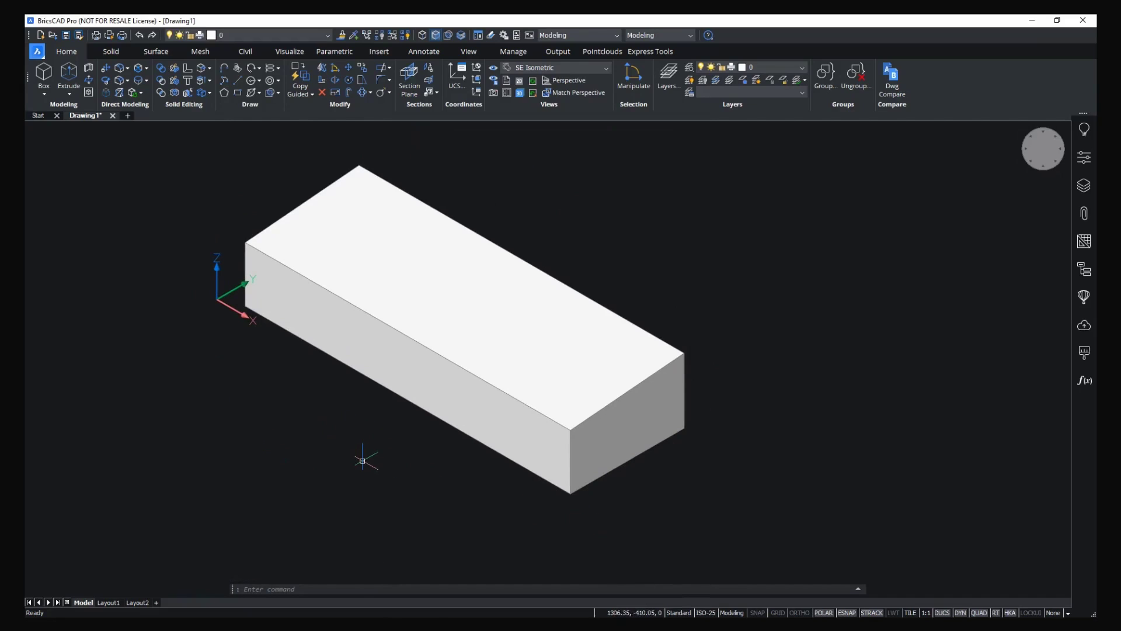
# Offset the box's lower long top edge 250 mm inward across the top face.
pyautogui.moveTo(391, 328)
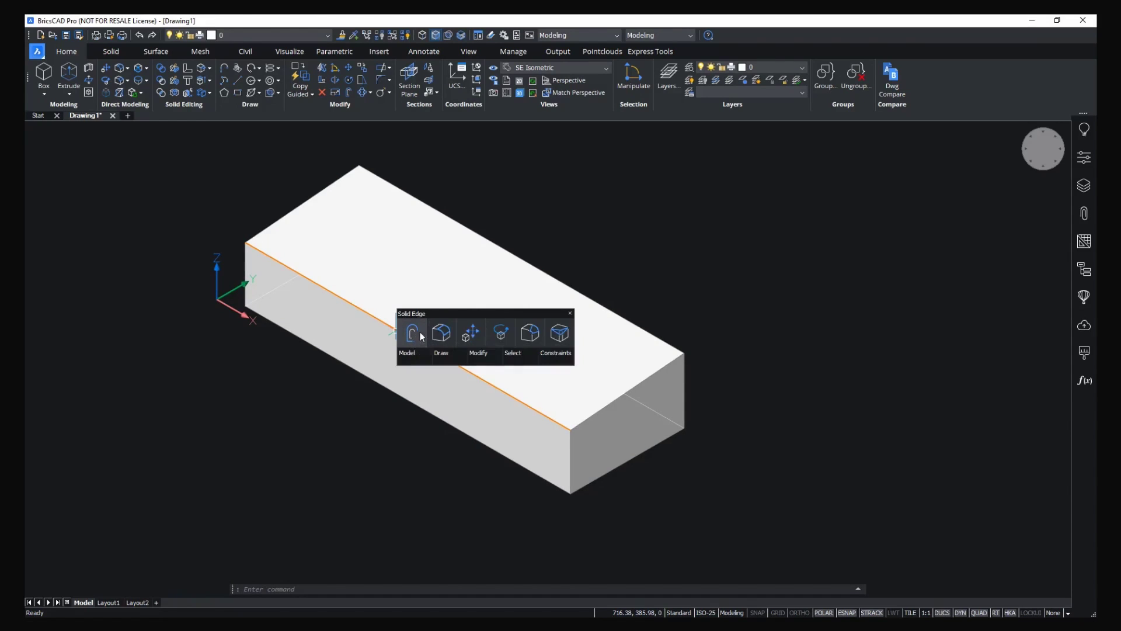
pyautogui.click(412, 334)
pyautogui.write('250')
pyautogui.press('Return')
pyautogui.keyDown('shift'); pyautogui.moveTo(751, 175); pyautogui.dragTo(688, 195, button='middle'); pyautogui.keyUp('shift')
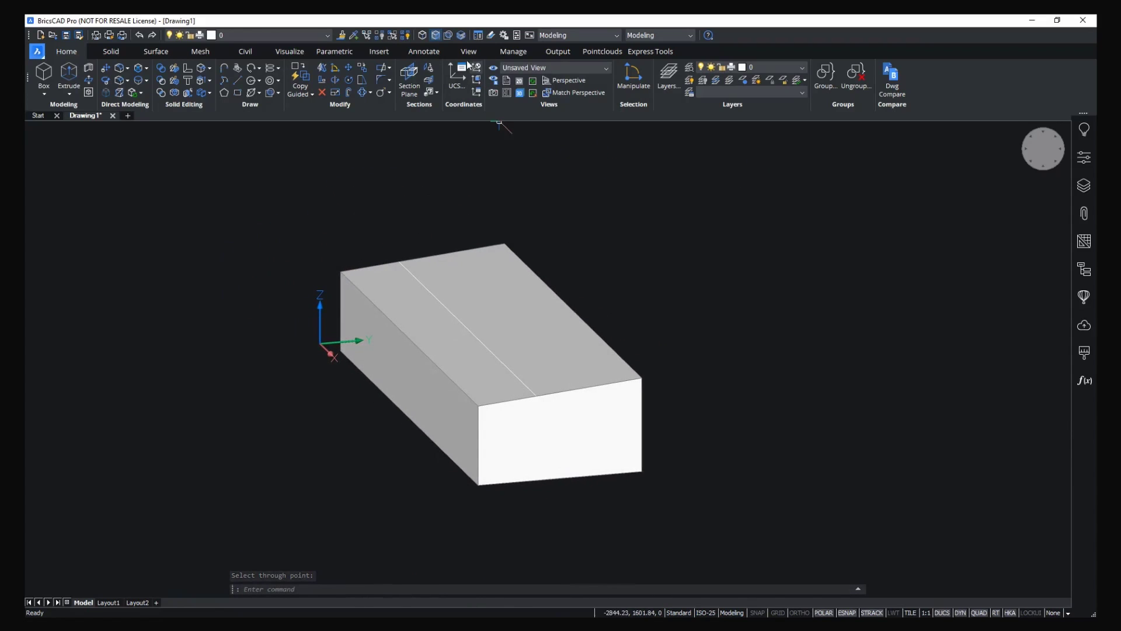
# Turn boundary detection back on and extrude the narrow strip of the top face upward about 510 mm, united with the box.
pyautogui.click(449, 35)
pyautogui.moveTo(528, 195); pyautogui.dragTo(530, 230, button='middle')
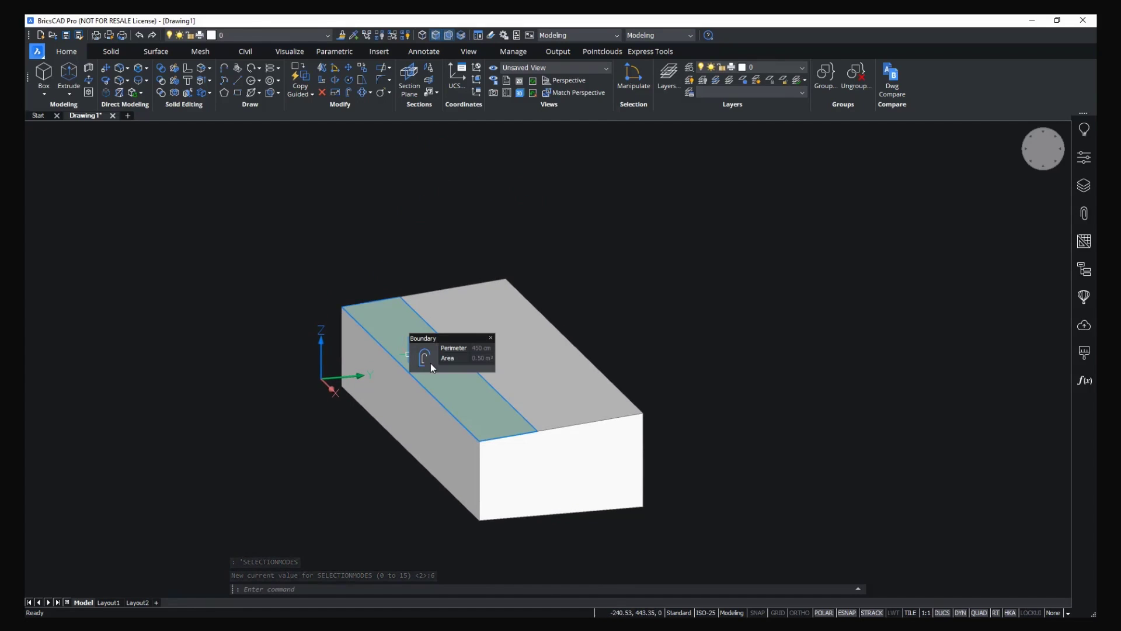
pyautogui.moveTo(430, 363)
pyautogui.click(485, 356)
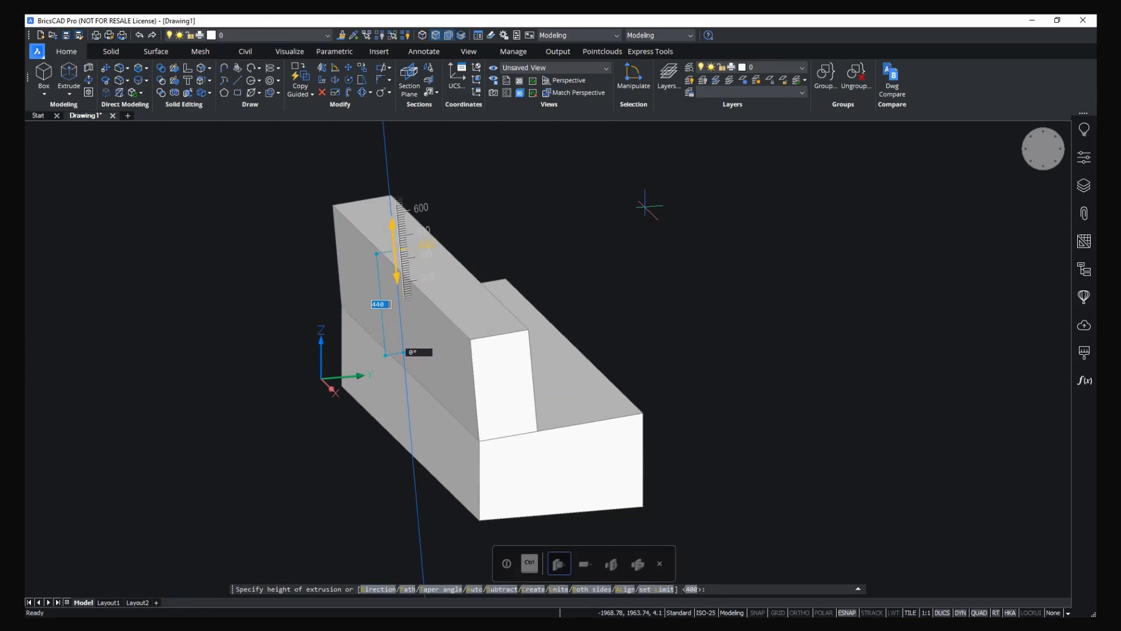
pyautogui.press('ctrl')
pyautogui.press('ctrl')
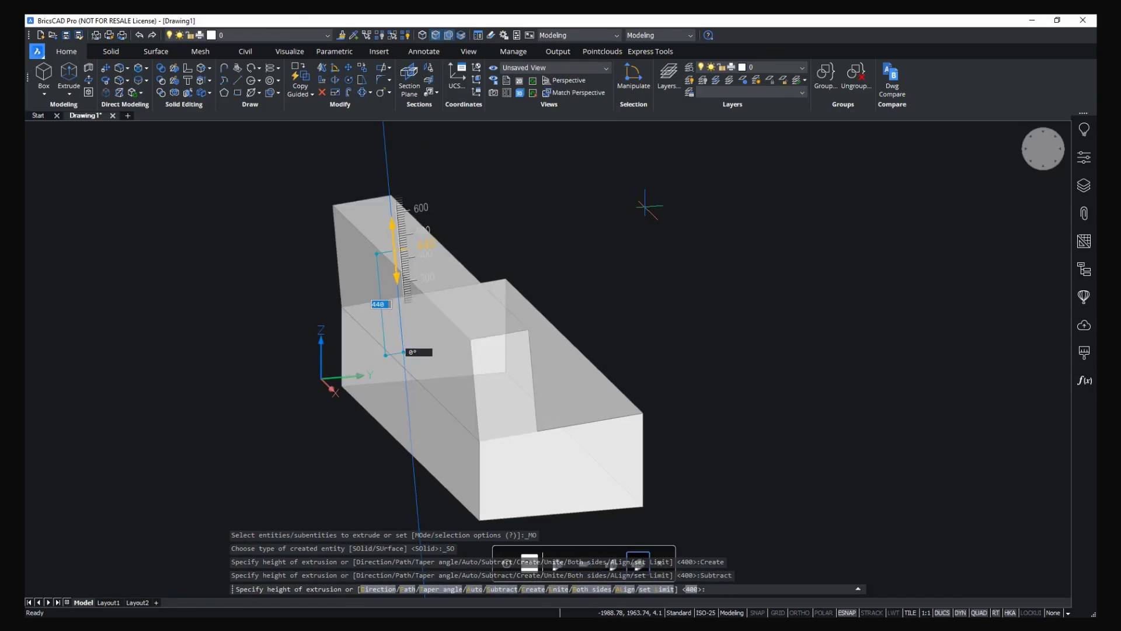
pyautogui.press('ctrl')
pyautogui.click(624, 194)
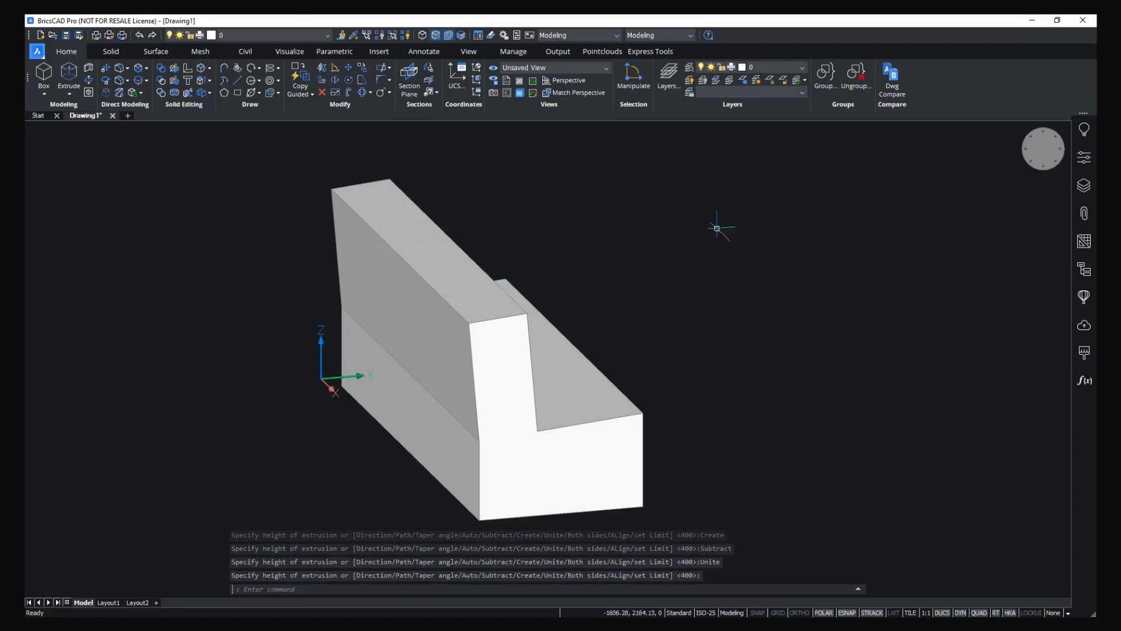
# Offset the outline of the solid's L-shaped end face inward to draw a thin-walled inner profile.
pyautogui.keyDown('shift'); pyautogui.moveTo(745, 243); pyautogui.dragTo(660, 203, button='middle'); pyautogui.keyUp('shift')
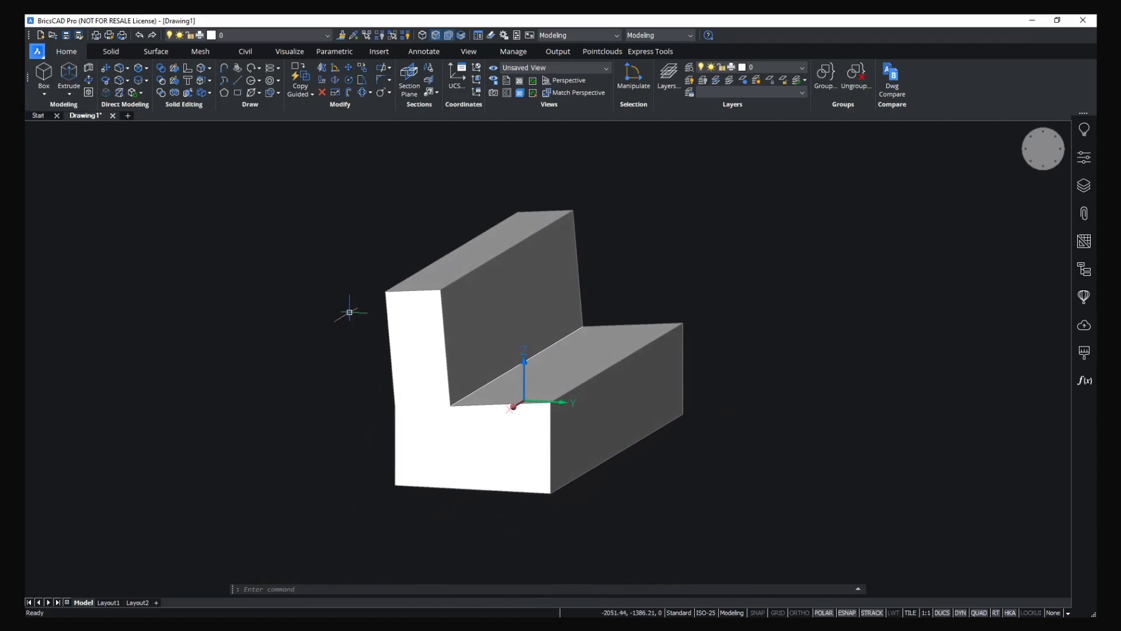
pyautogui.keyDown('shift'); pyautogui.moveTo(701, 490); pyautogui.dragTo(692, 487, button='middle'); pyautogui.keyUp('shift')
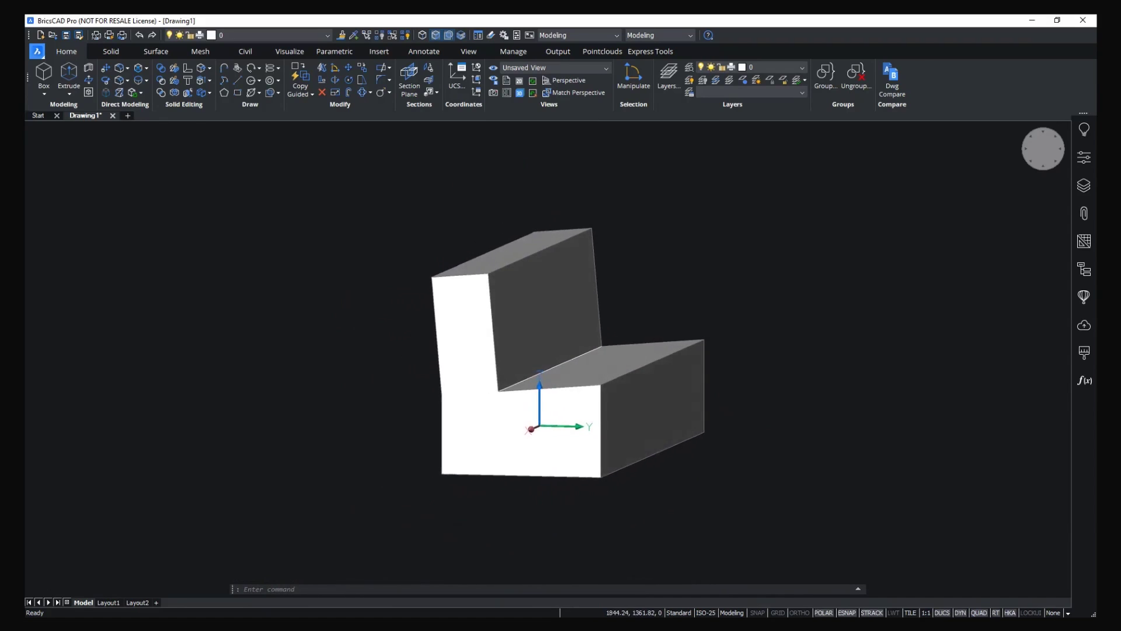
pyautogui.moveTo(755, 475)
pyautogui.keyDown('shift'); pyautogui.mouseDown(button='middle')
pyautogui.moveTo(766, 435)
pyautogui.moveTo(787, 423)
pyautogui.moveTo(650, 476)
pyautogui.mouseUp(button='middle'); pyautogui.keyUp('shift')
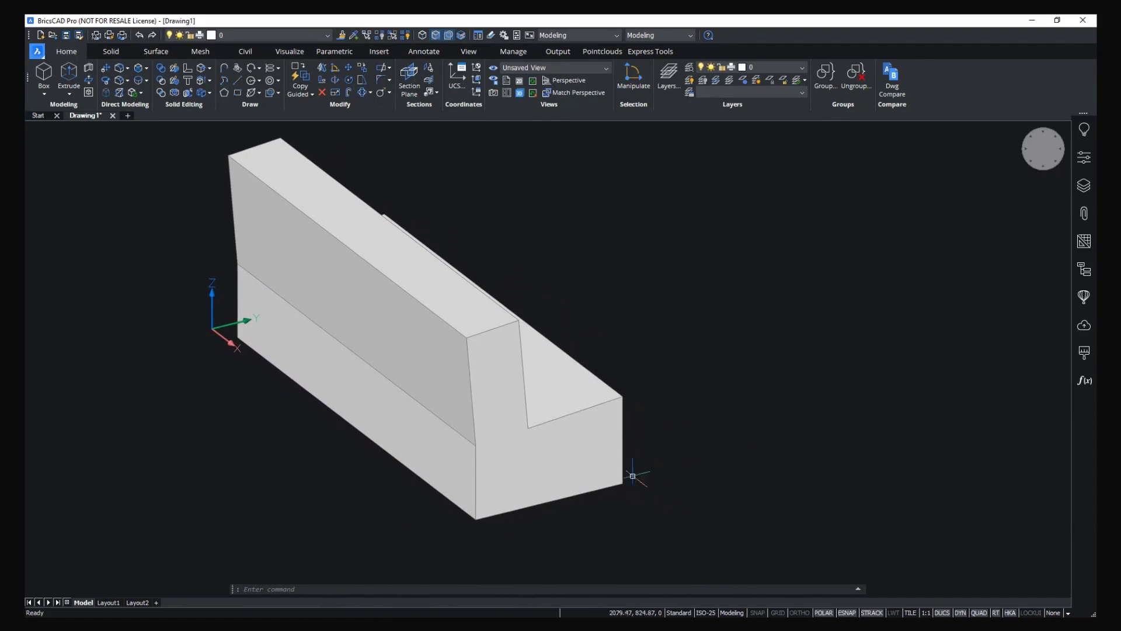
pyautogui.click(547, 476)
pyautogui.click(598, 484)
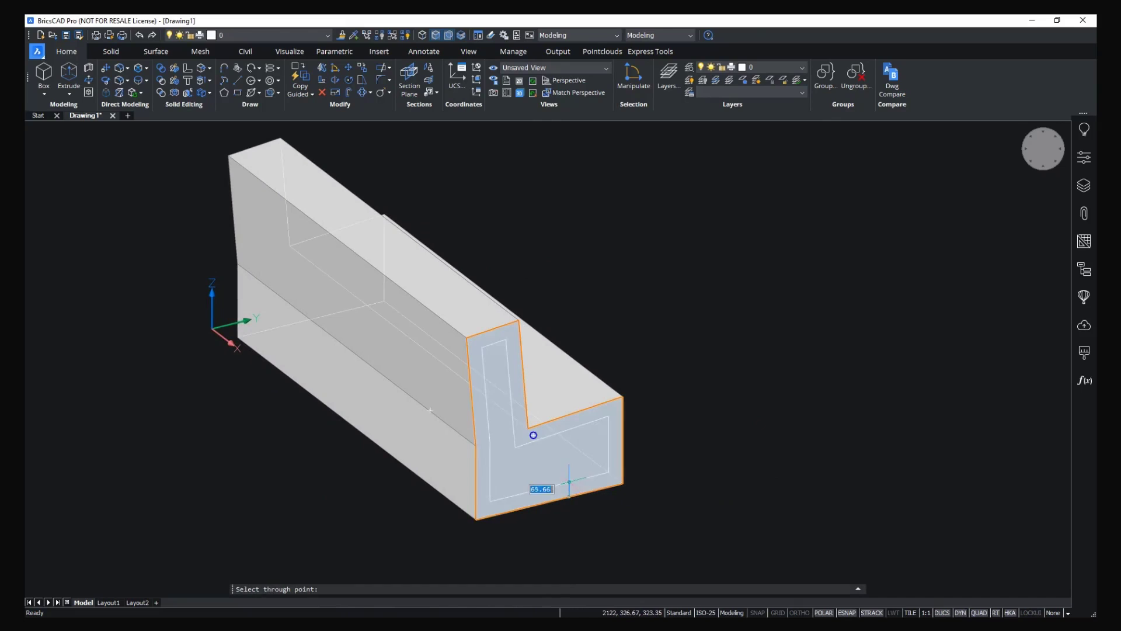
pyautogui.click(566, 485)
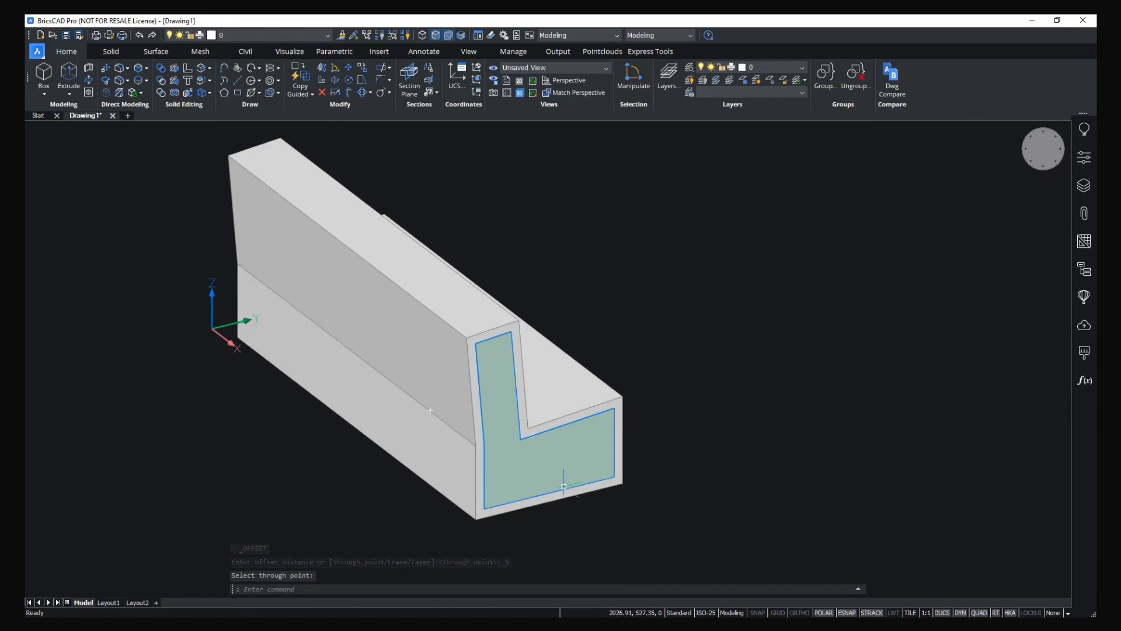
# Extrude the inner profile on the end face through the solid's full length with Subtract, hollowing out the bench.
pyautogui.moveTo(568, 490)
pyautogui.click(615, 500)
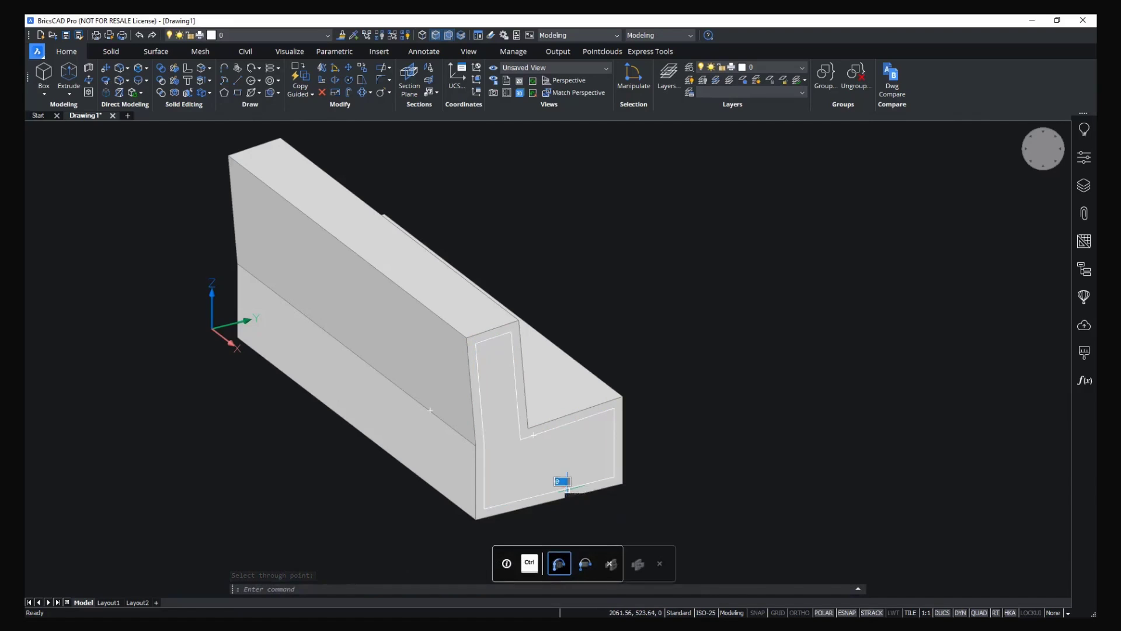
pyautogui.press('ctrl')
pyautogui.press('ctrl')
pyautogui.click(201, 265)
pyautogui.keyDown('shift'); pyautogui.moveTo(660, 242); pyautogui.dragTo(611, 449, button='middle'); pyautogui.keyUp('shift')
# Fillet all the bench's long inner and outer edges with a radius of about 80 mm.
pyautogui.click(613, 454)
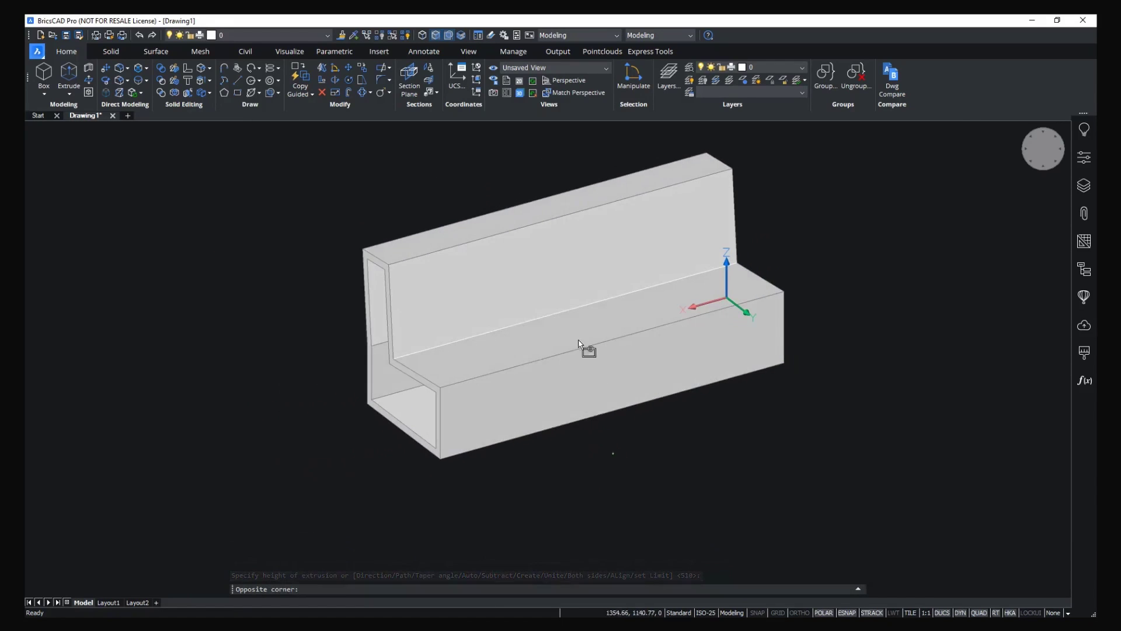
pyautogui.click(546, 172)
pyautogui.keyDown('shift'); pyautogui.moveTo(832, 177); pyautogui.dragTo(844, 190, button='middle'); pyautogui.keyUp('shift')
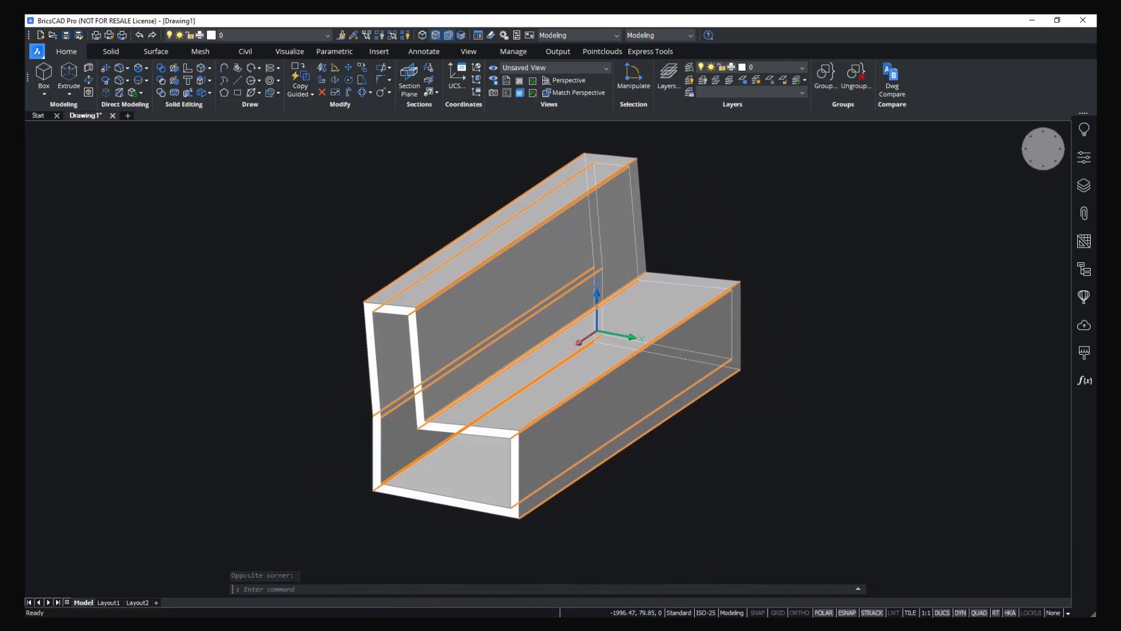
pyautogui.rightClick(718, 191)
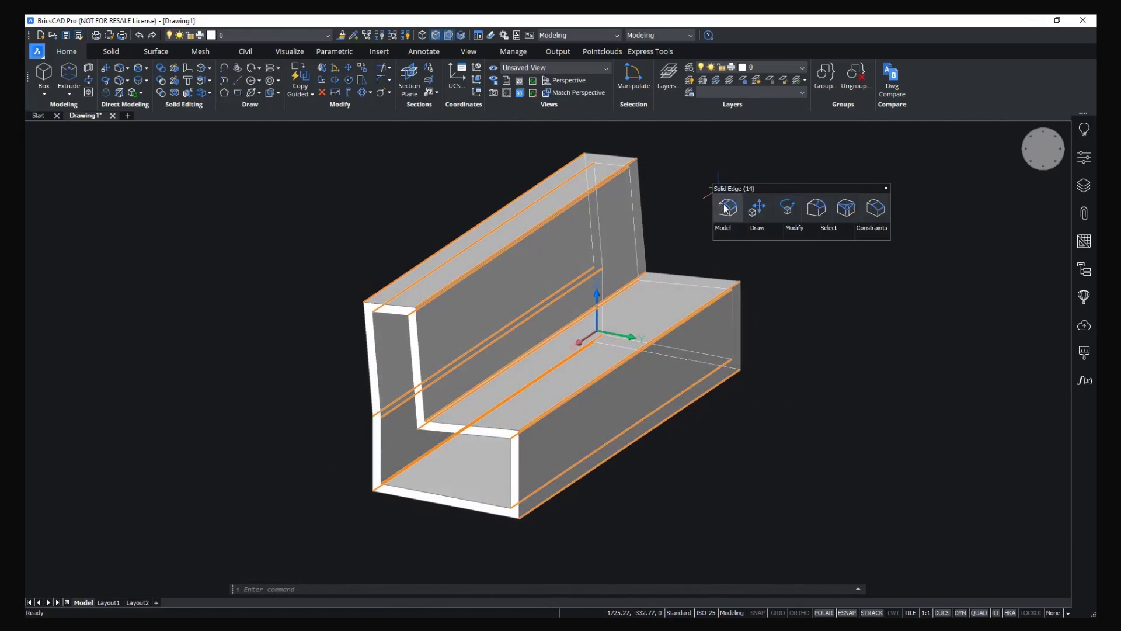
pyautogui.click(727, 209)
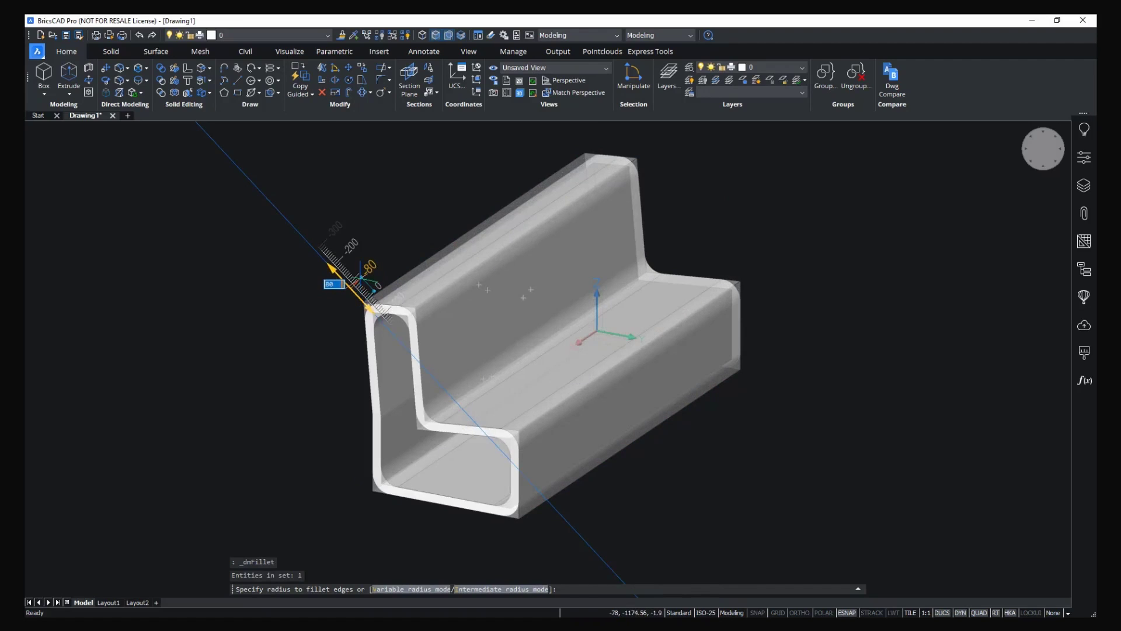
pyautogui.click(367, 288)
pyautogui.keyDown('shift'); pyautogui.moveTo(835, 352); pyautogui.dragTo(839, 308, button='middle'); pyautogui.keyUp('shift')
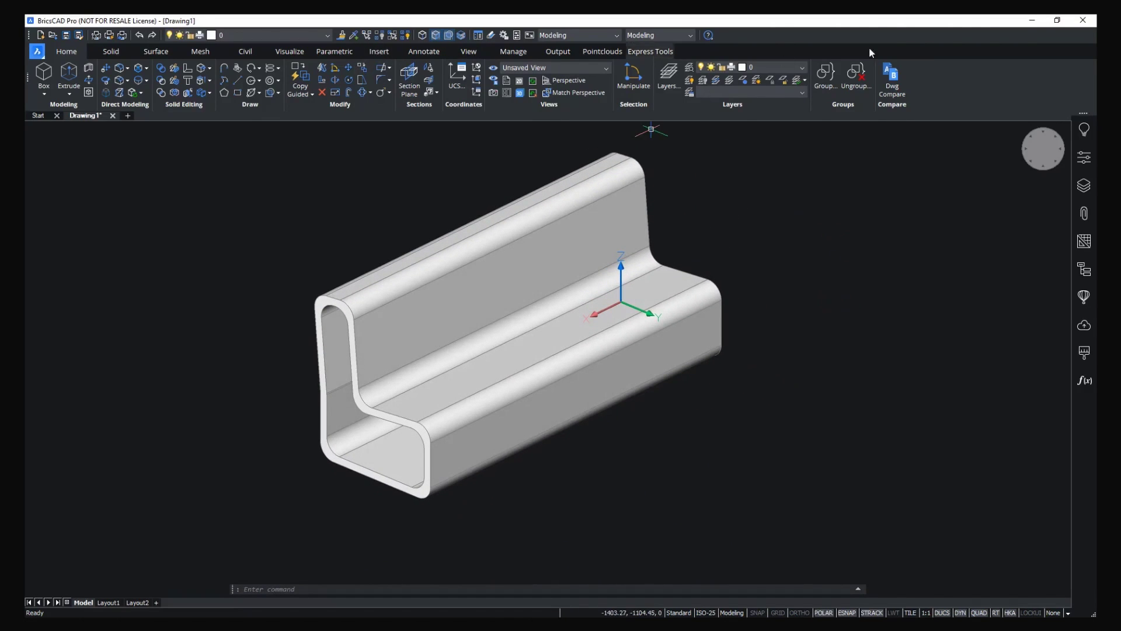
# Assign the afara white render material from the Redway materials to the bench, and close the materials library.
pyautogui.click(1083, 355)
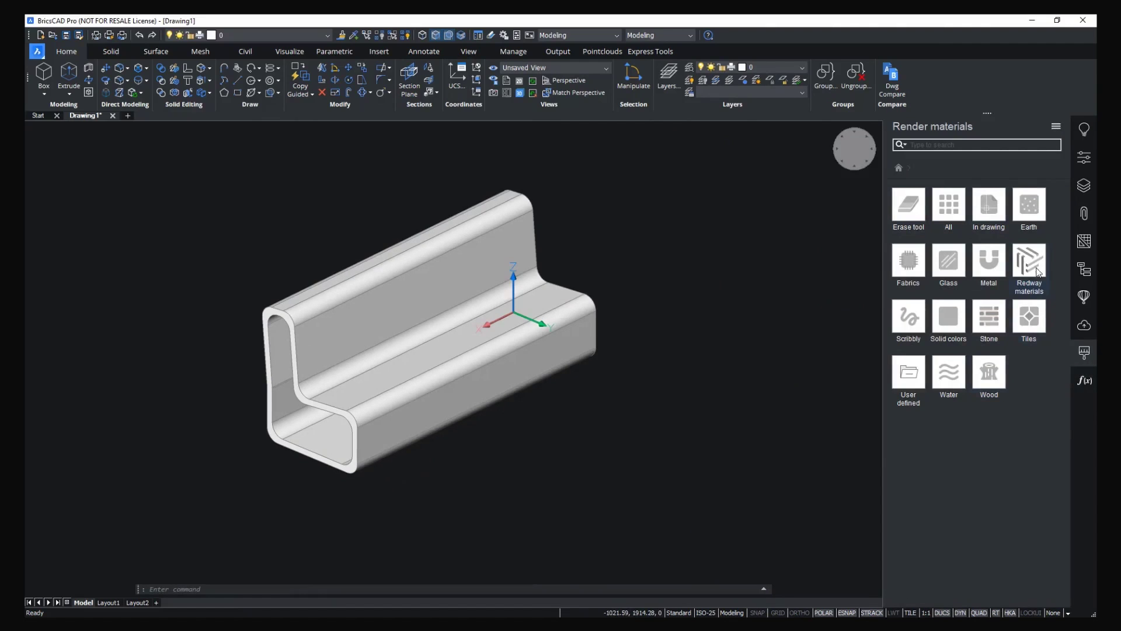
pyautogui.click(1030, 261)
pyautogui.click(956, 208)
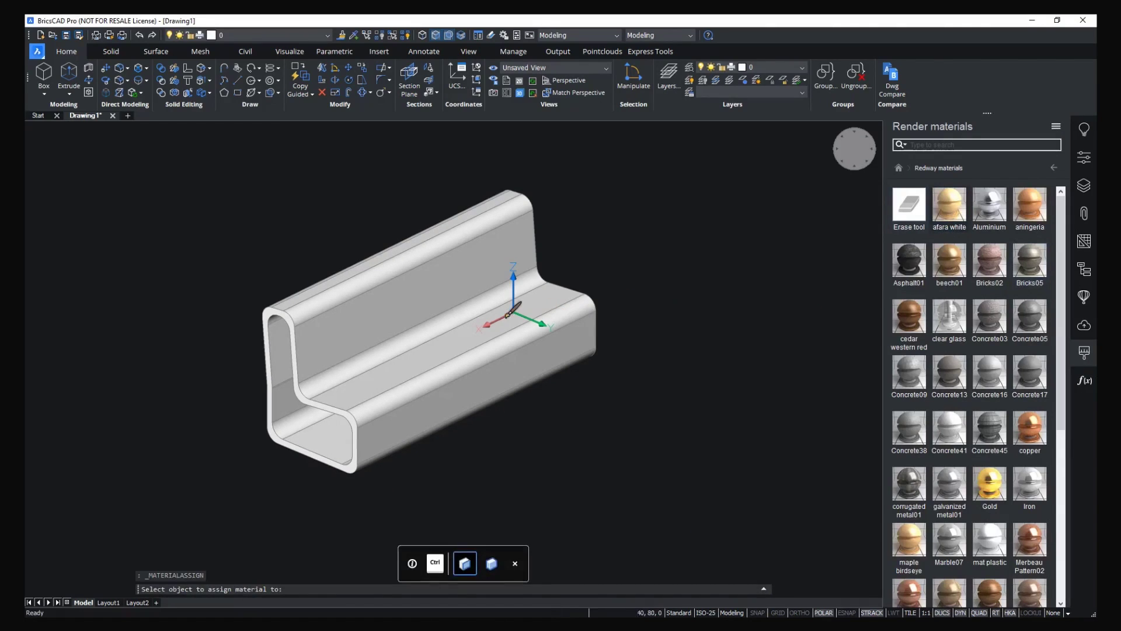
pyautogui.click(498, 315)
pyautogui.press('Return')
pyautogui.moveTo(568, 431); pyautogui.dragTo(675, 430, button='middle')
pyautogui.scroll(1, 653, 432)
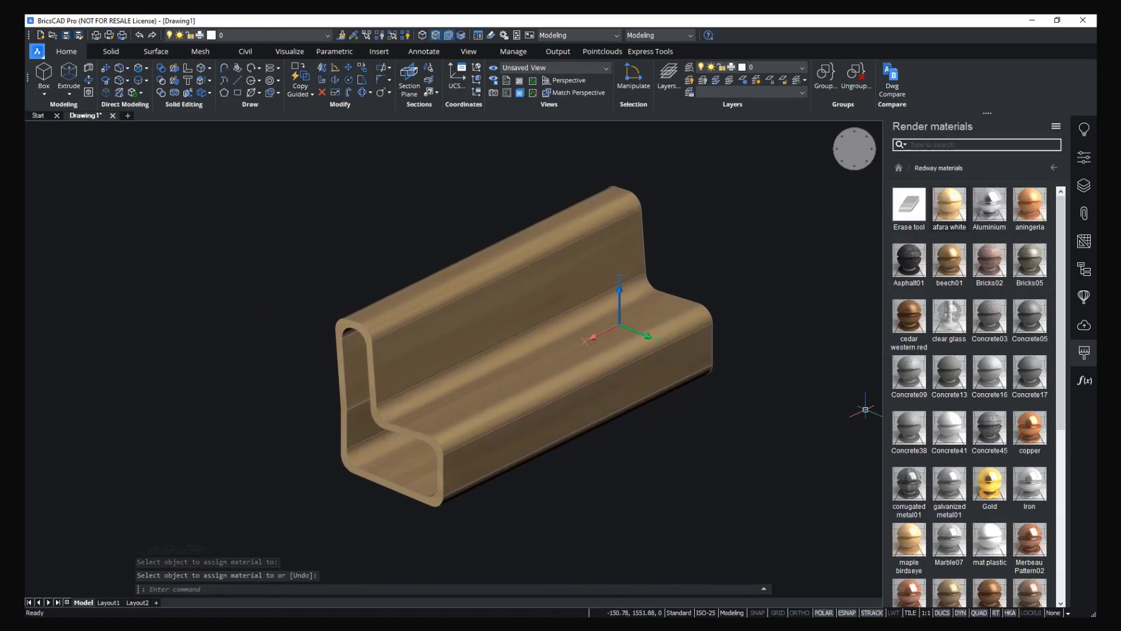
pyautogui.click(1086, 356)
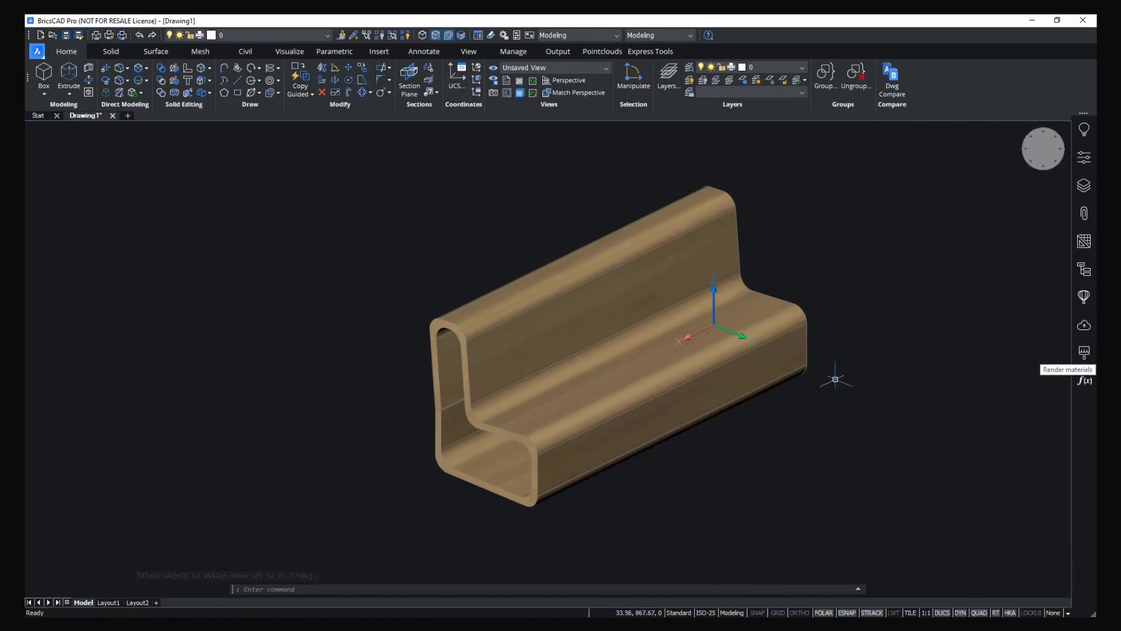
# Copy the bench solid to the clipboard and switch to the House.dwg drawing.
pyautogui.keyDown('shift'); pyautogui.moveTo(886, 307); pyautogui.dragTo(847, 310, button='middle'); pyautogui.keyUp('shift')
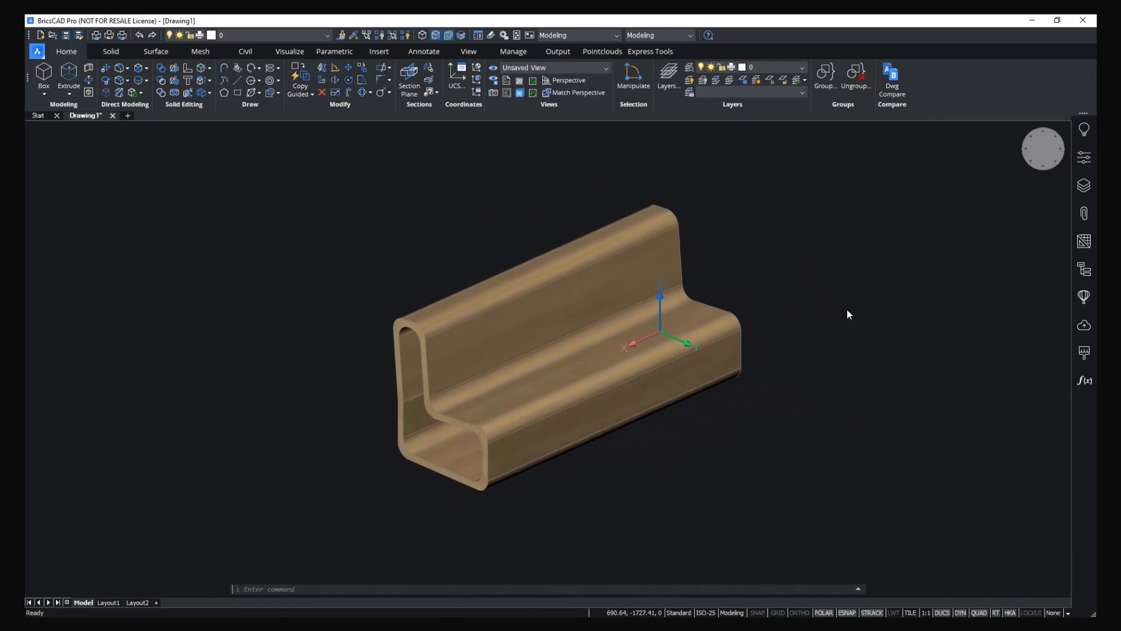
pyautogui.click(615, 403)
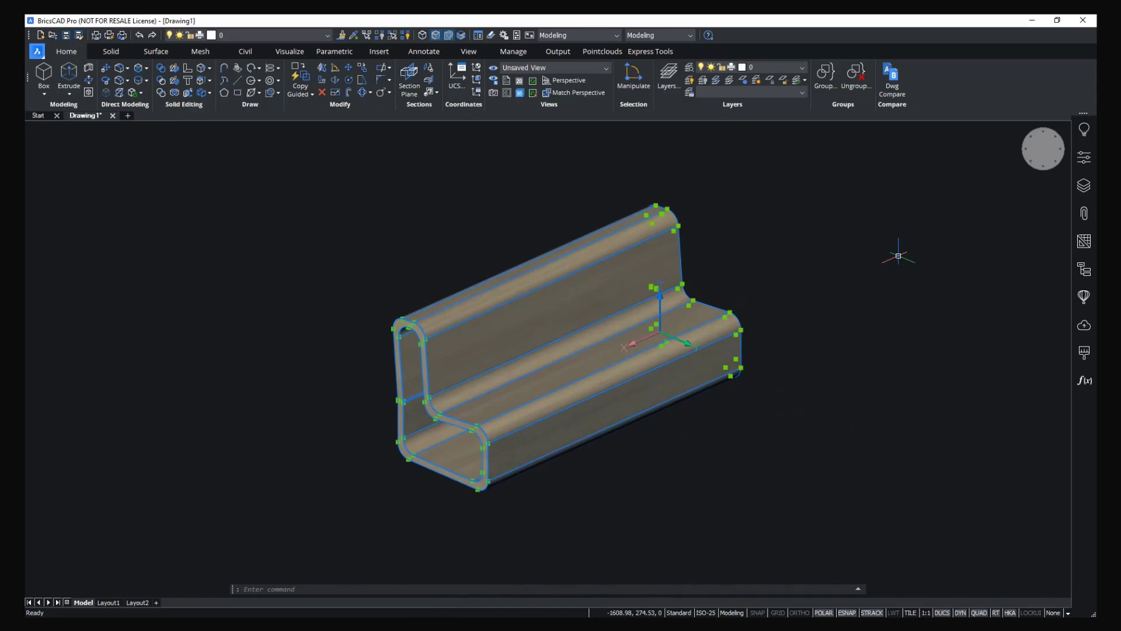
pyautogui.hotkey('ctrl', 'c')
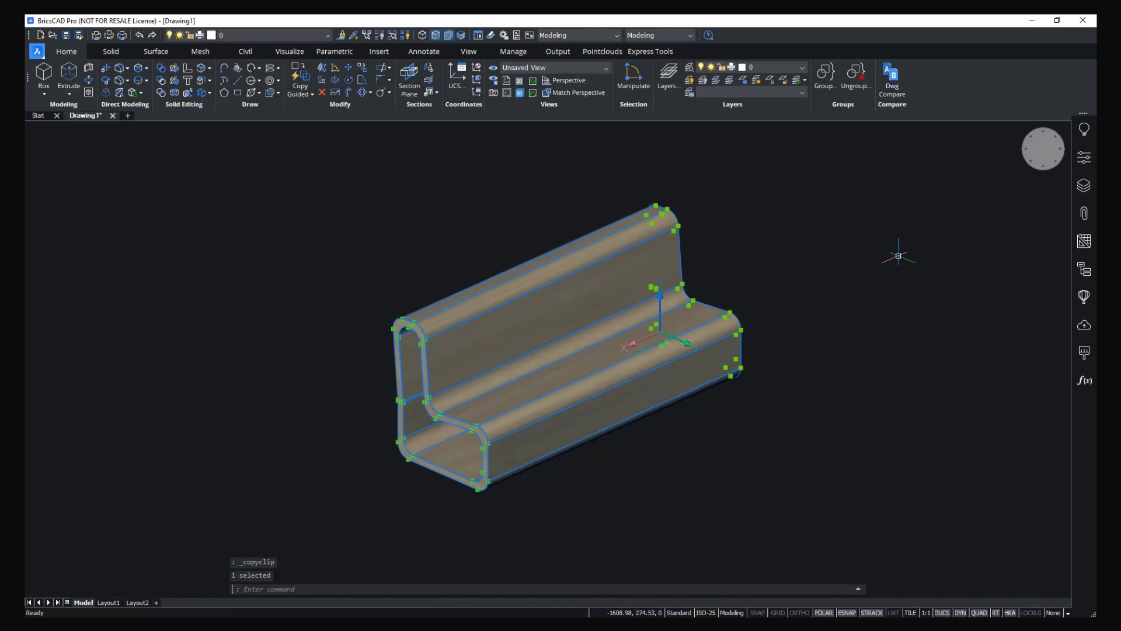
pyautogui.hotkey('alt', 'Tab')
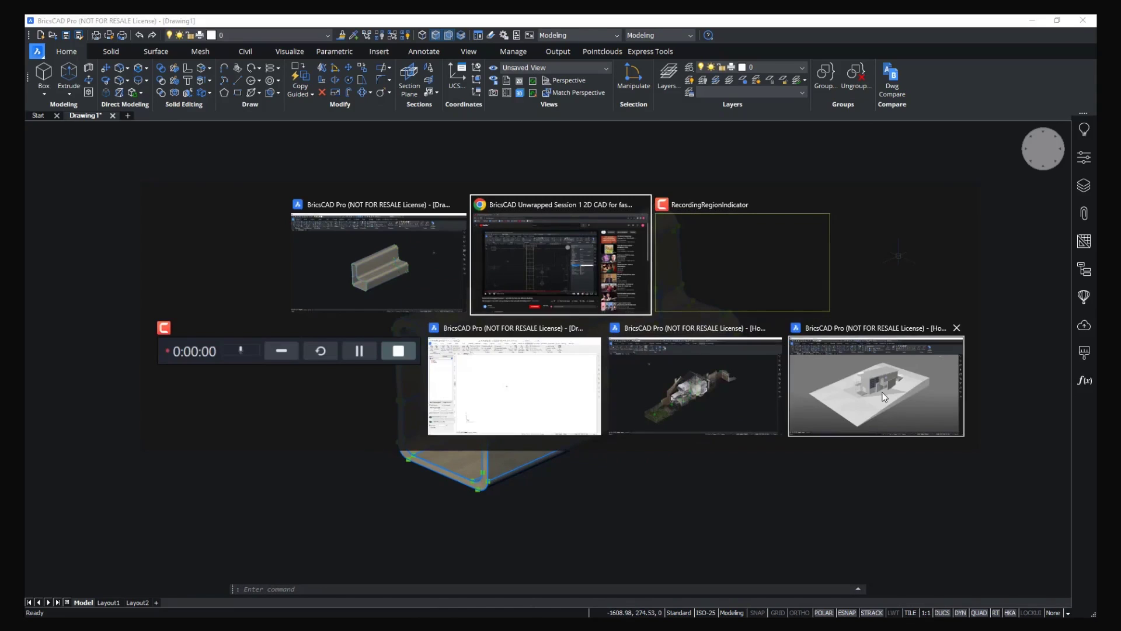
# Paste the bench at the outer corner of the porch slab in front of the house's double door.
pyautogui.scroll(7, 451, 355)
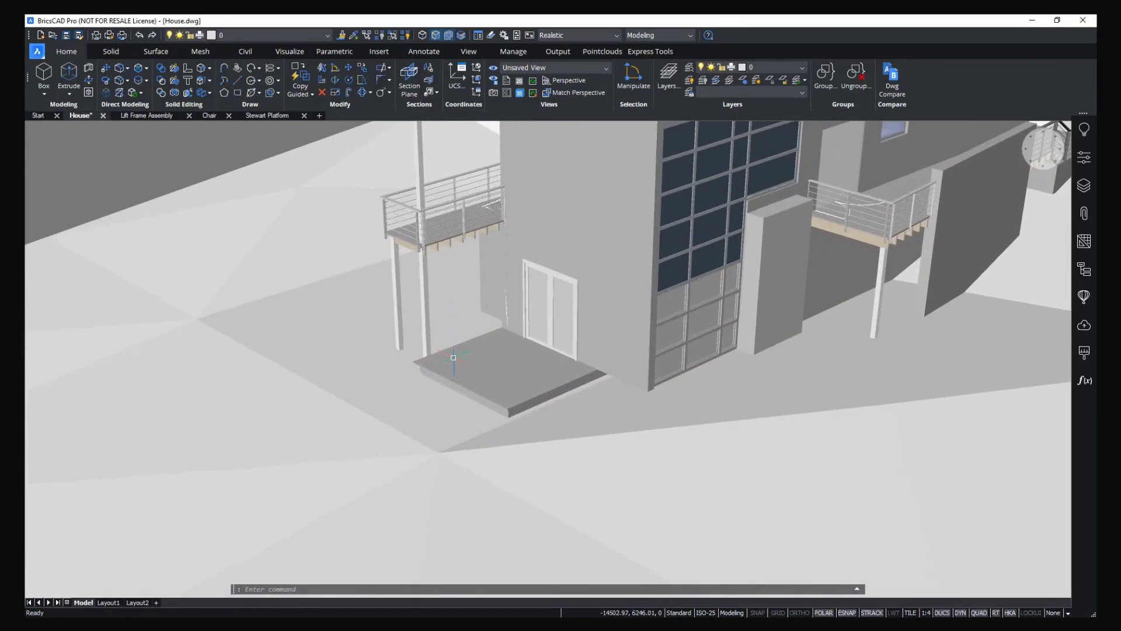
pyautogui.scroll(4, 557, 408)
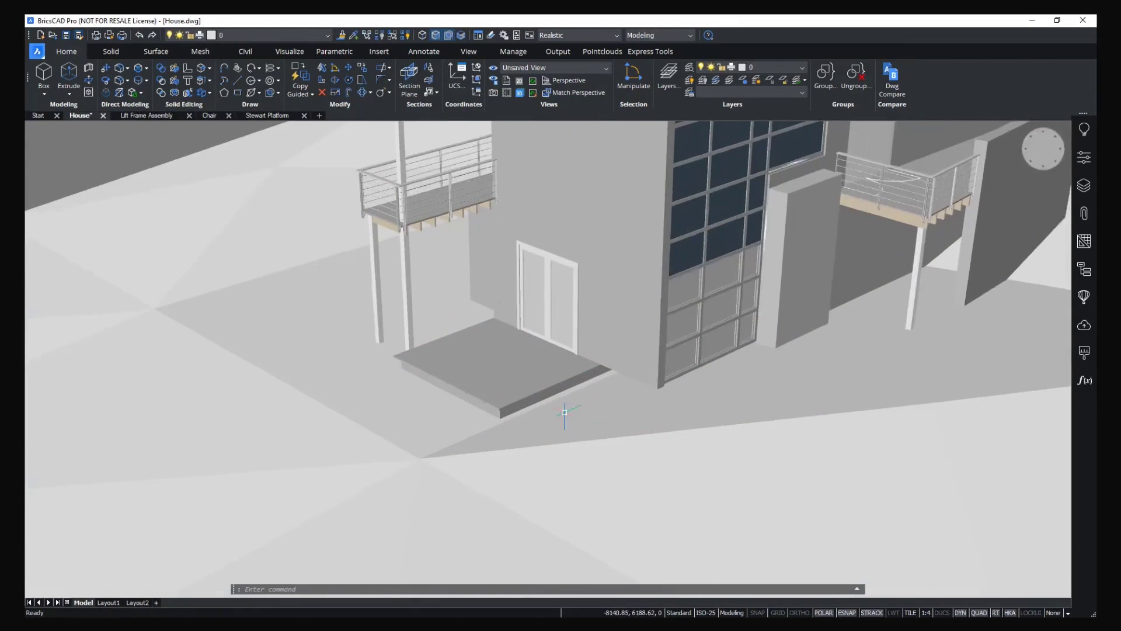
pyautogui.hotkey('ctrl', 'v')
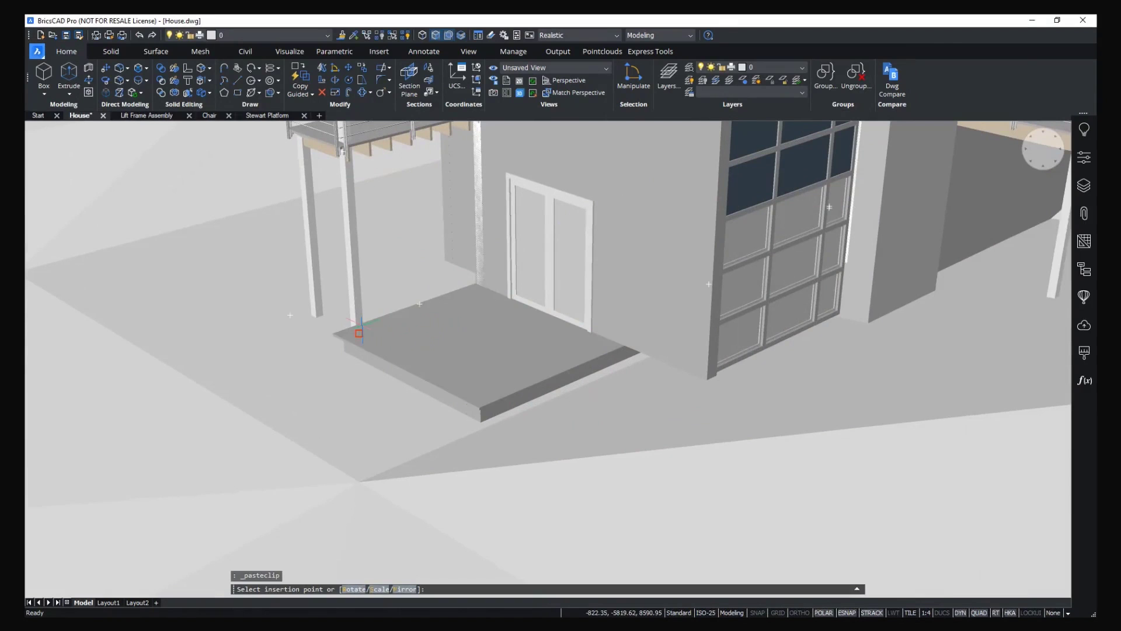
pyautogui.click(333, 333)
pyautogui.scroll(5, 508, 338)
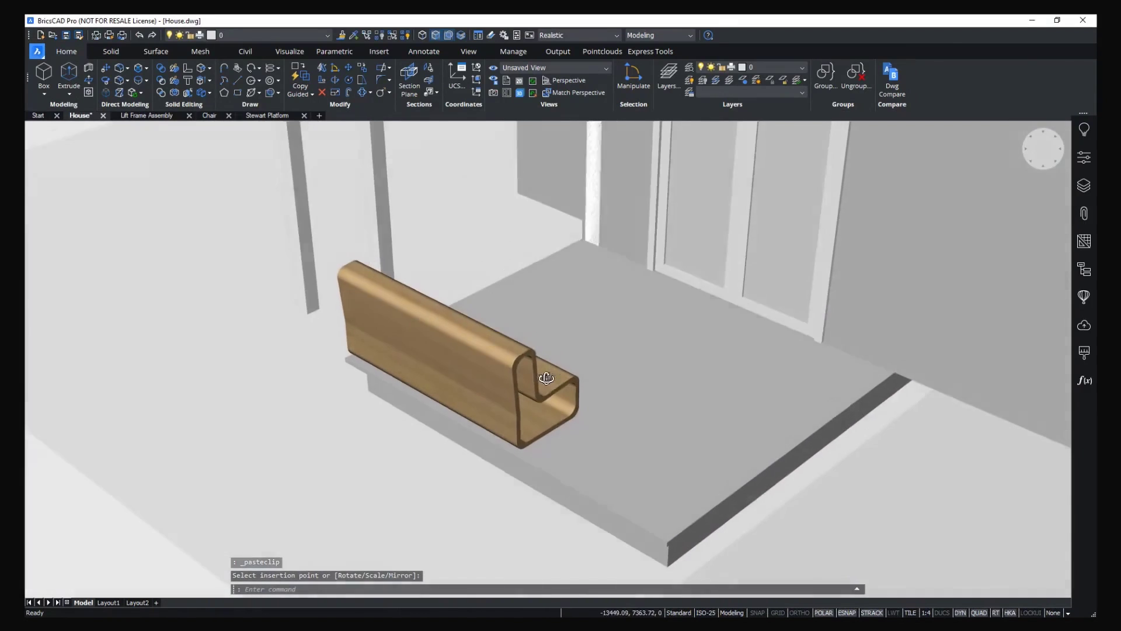
# Rotate the pasted bench a quarter turn about its vertical axis with the manipulator.
pyautogui.click(491, 403)
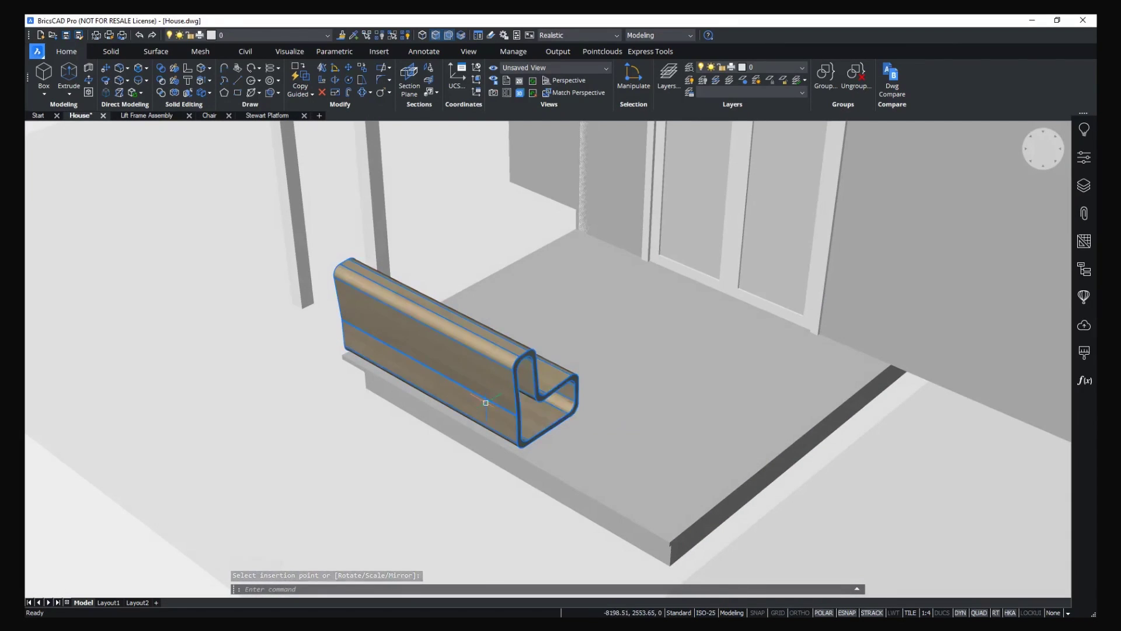
pyautogui.click(488, 408)
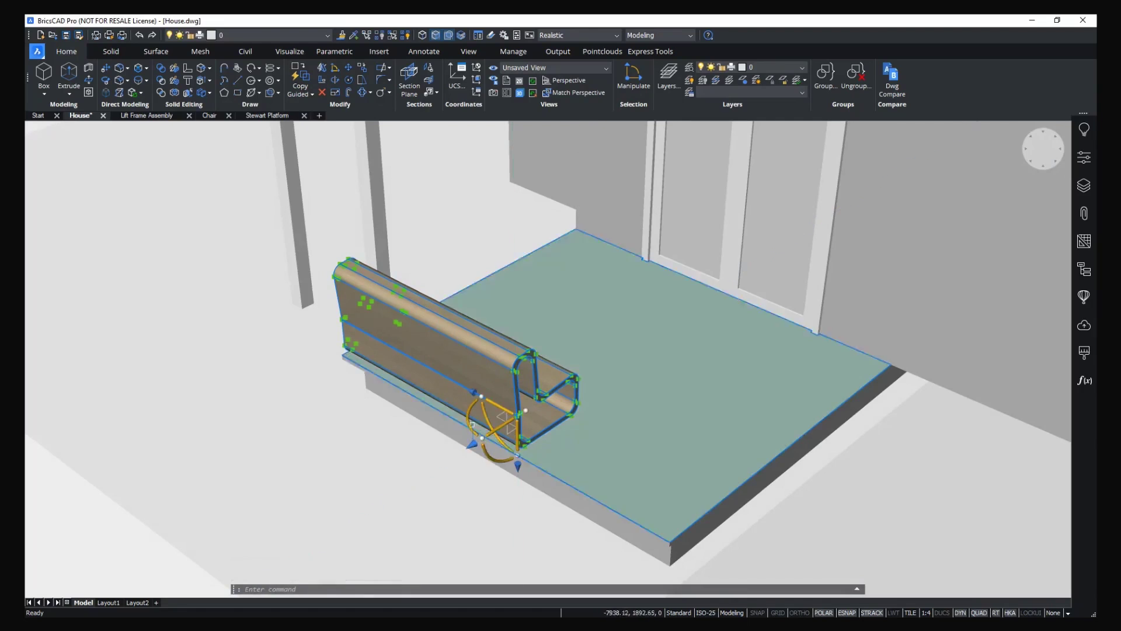
pyautogui.click(467, 419)
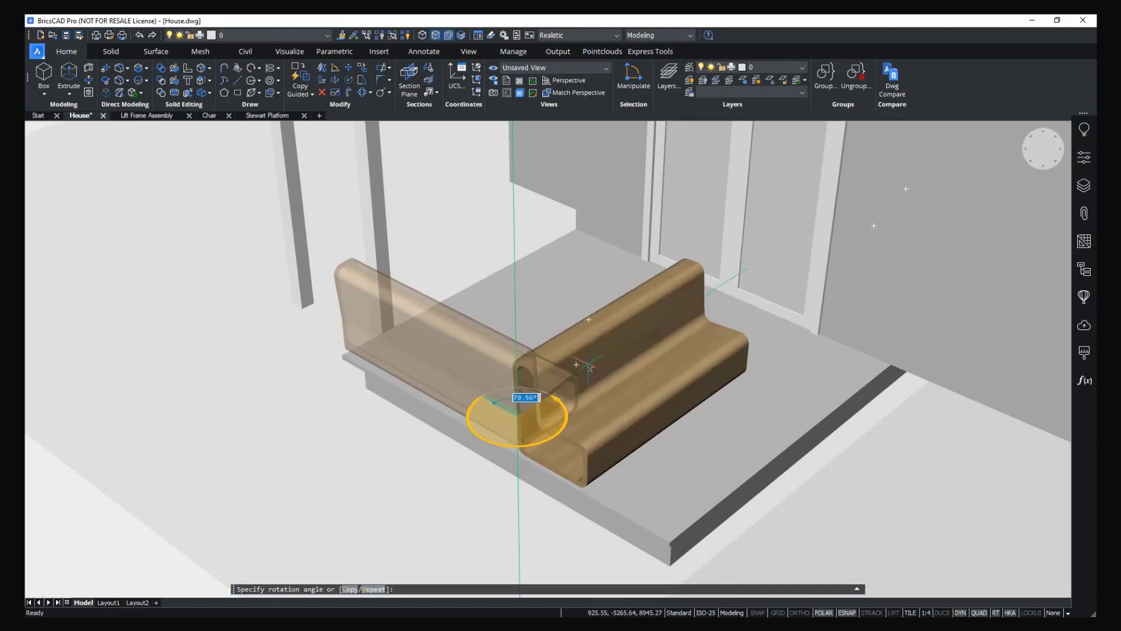
pyautogui.click(621, 366)
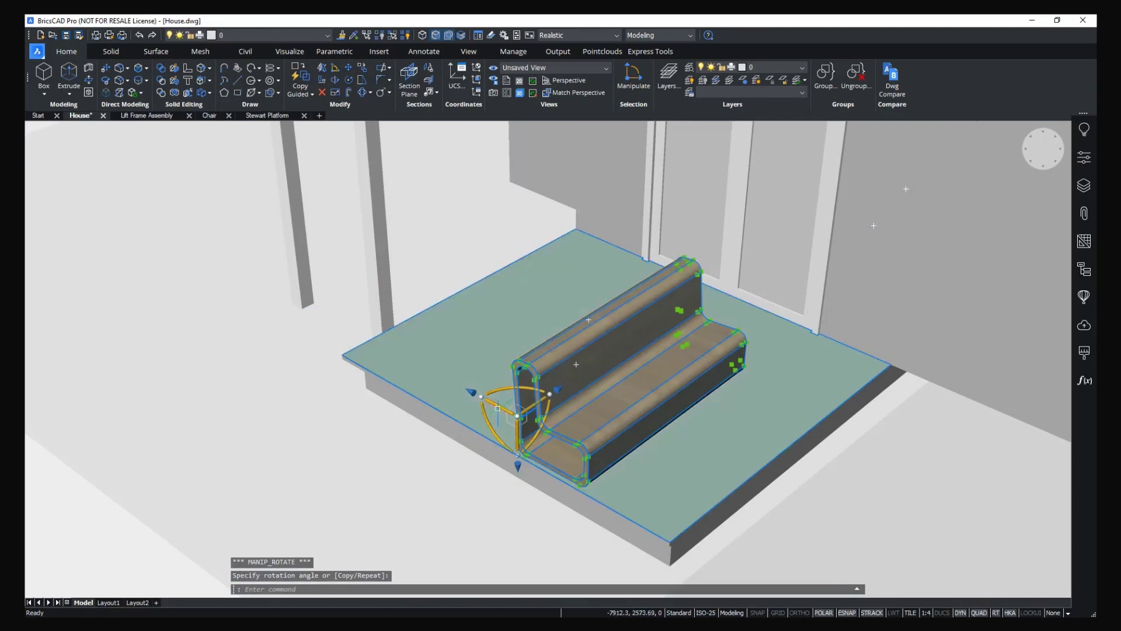
# Move the bench to the porch slab's side edge beside the posts, and shift it along that edge toward the house wall.
pyautogui.click(497, 405)
pyautogui.click(361, 348)
pyautogui.click(397, 307)
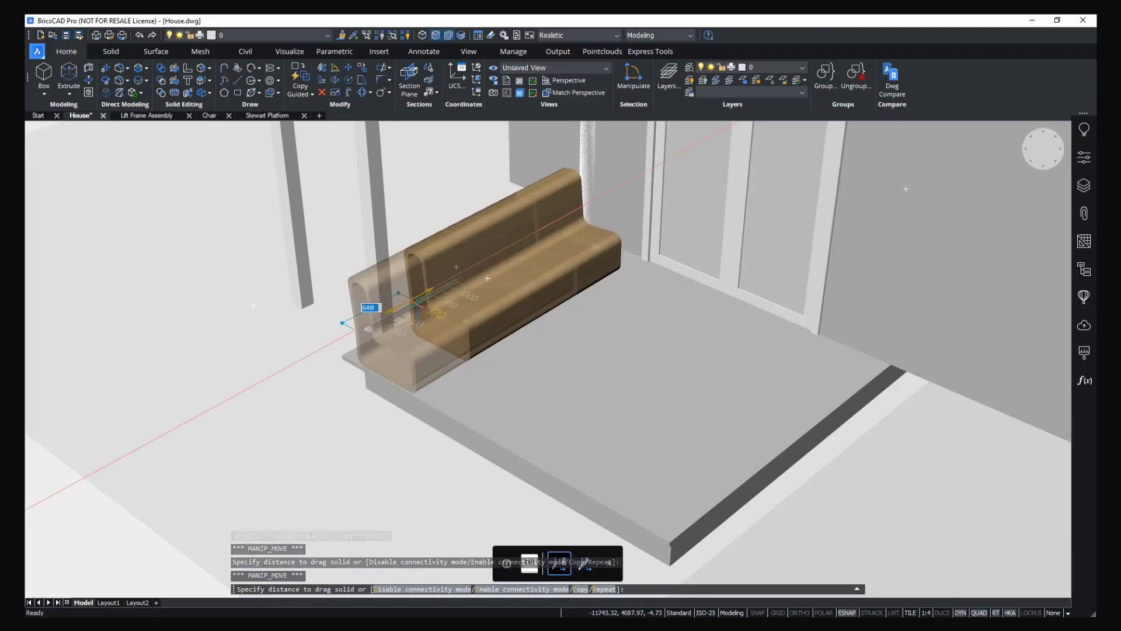
pyautogui.click(426, 304)
pyautogui.scroll(-4, 495, 333)
pyautogui.scroll(-3, 526, 333)
pyautogui.press('Escape')
pyautogui.keyDown('shift'); pyautogui.moveTo(596, 348); pyautogui.dragTo(608, 387, button='middle'); pyautogui.keyUp('shift')
pyautogui.scroll(-2, 547, 389)
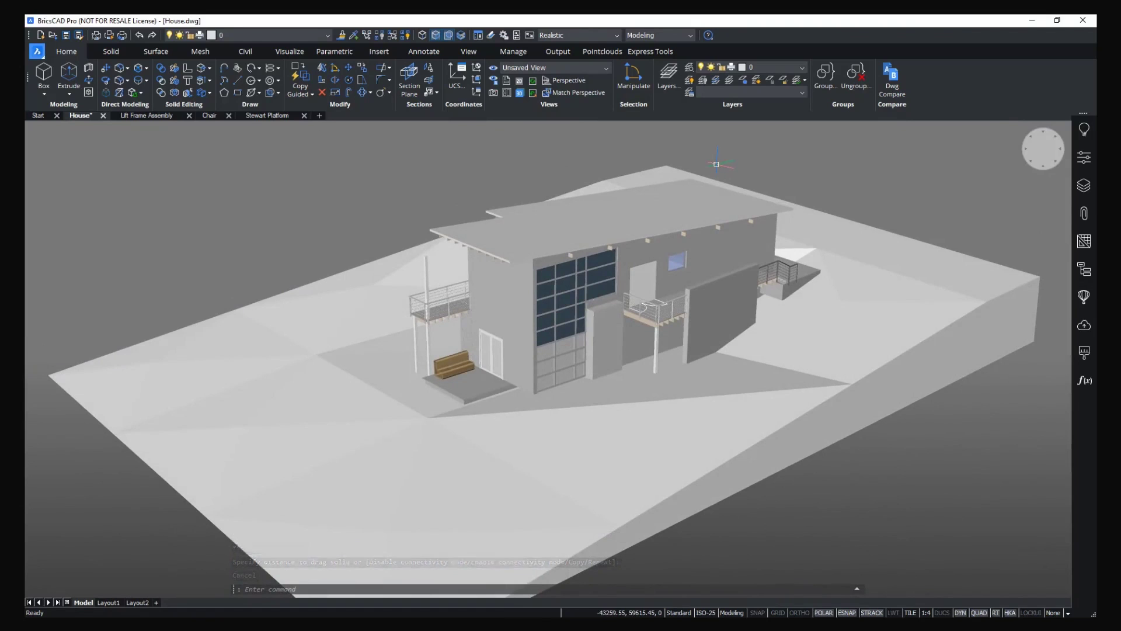
# Section the house model with an orthographic section plane aligned to Top.
pyautogui.scroll(-2, 727, 210)
pyautogui.keyDown('shift'); pyautogui.moveTo(829, 155); pyautogui.dragTo(847, 174, button='middle'); pyautogui.keyUp('shift')
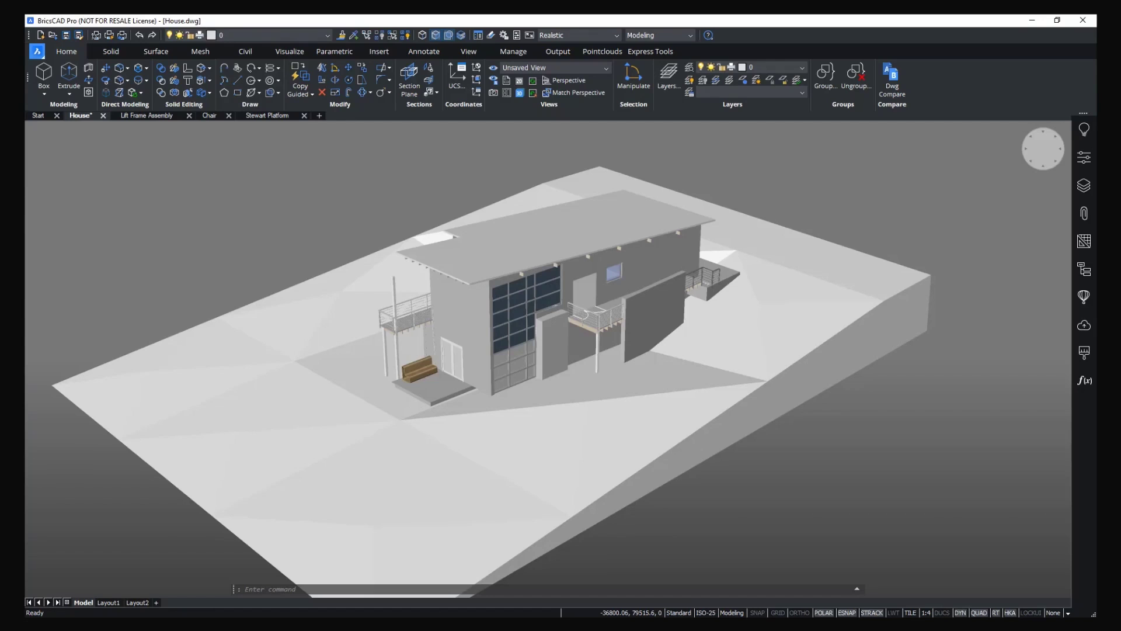
pyautogui.keyDown('shift'); pyautogui.moveTo(919, 203); pyautogui.dragTo(920, 203, button='middle'); pyautogui.keyUp('shift')
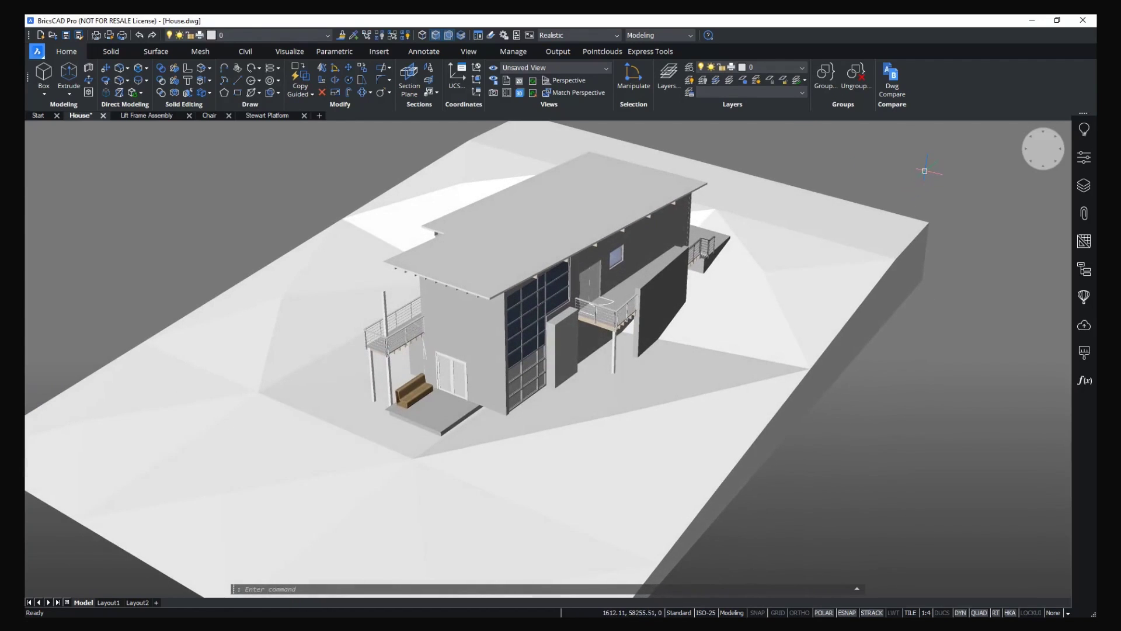
pyautogui.keyDown('shift'); pyautogui.moveTo(924, 171); pyautogui.dragTo(777, 164, button='middle'); pyautogui.keyUp('shift')
pyautogui.click(415, 74)
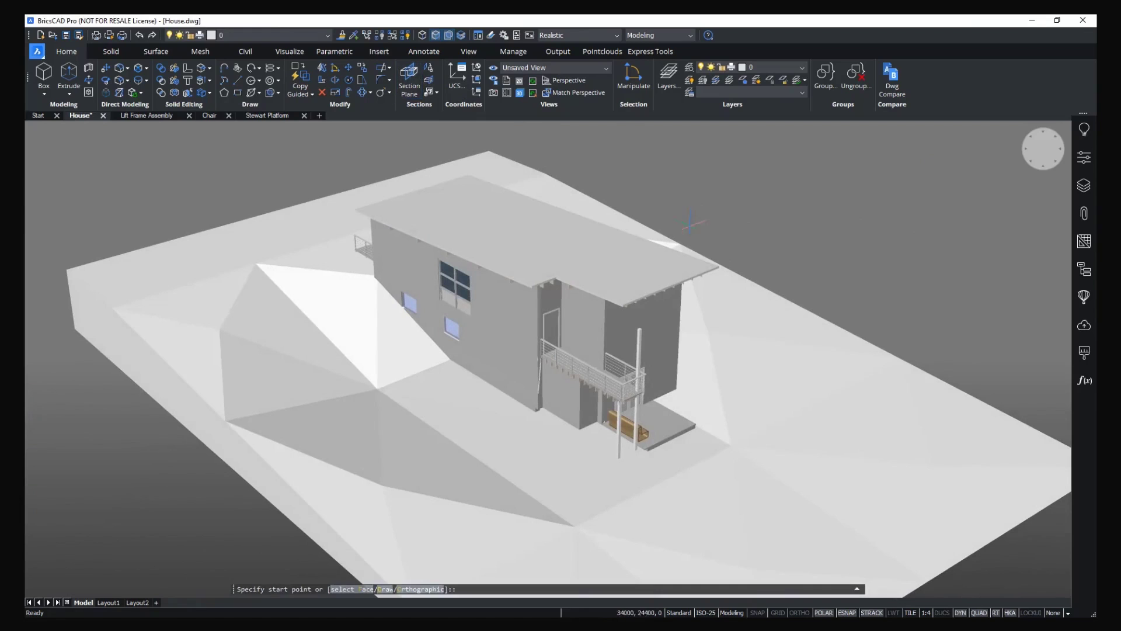
pyautogui.write('o')
pyautogui.press('Return')
pyautogui.write('t')
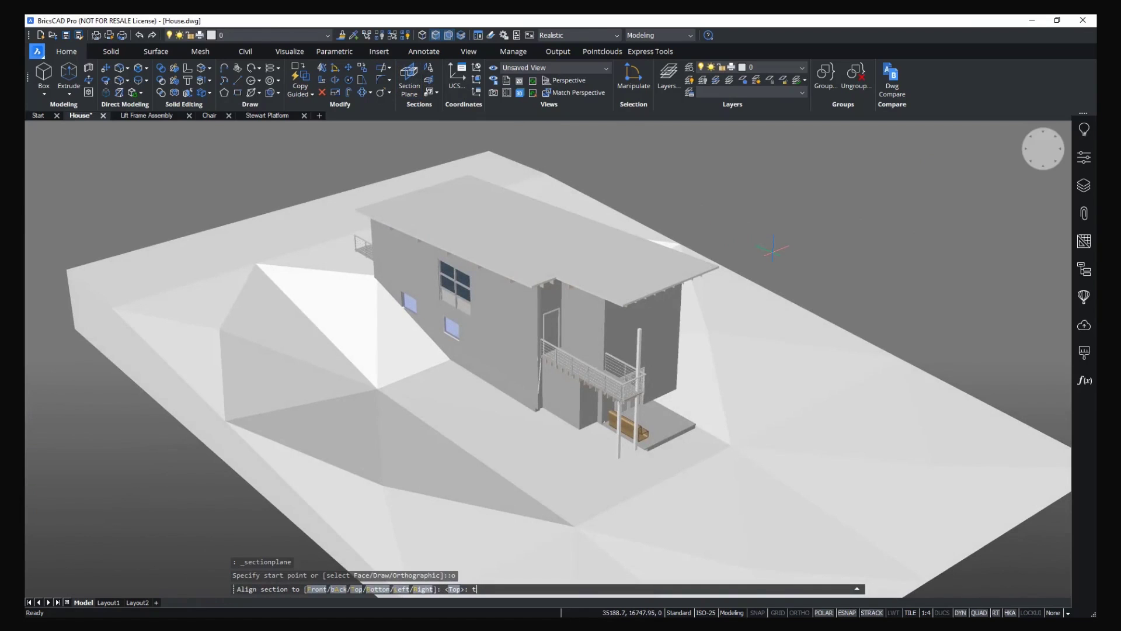
pyautogui.press('Return')
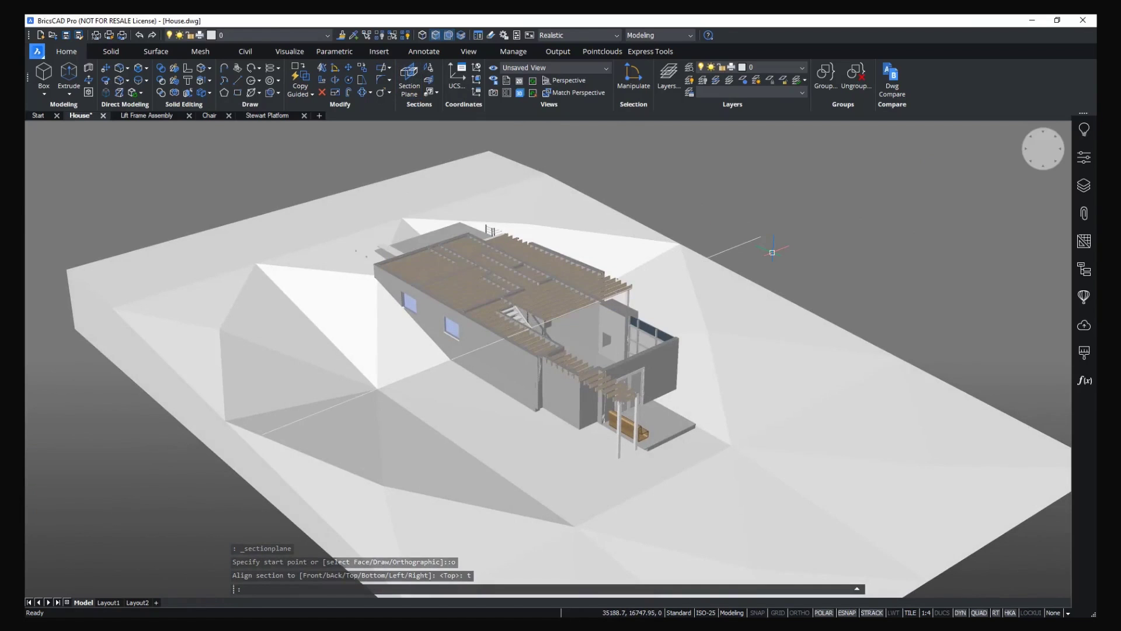
# Import the SketchUp file SofaLounge.skp into the living area of the sectioned house.
pyautogui.scroll(3, 772, 252)
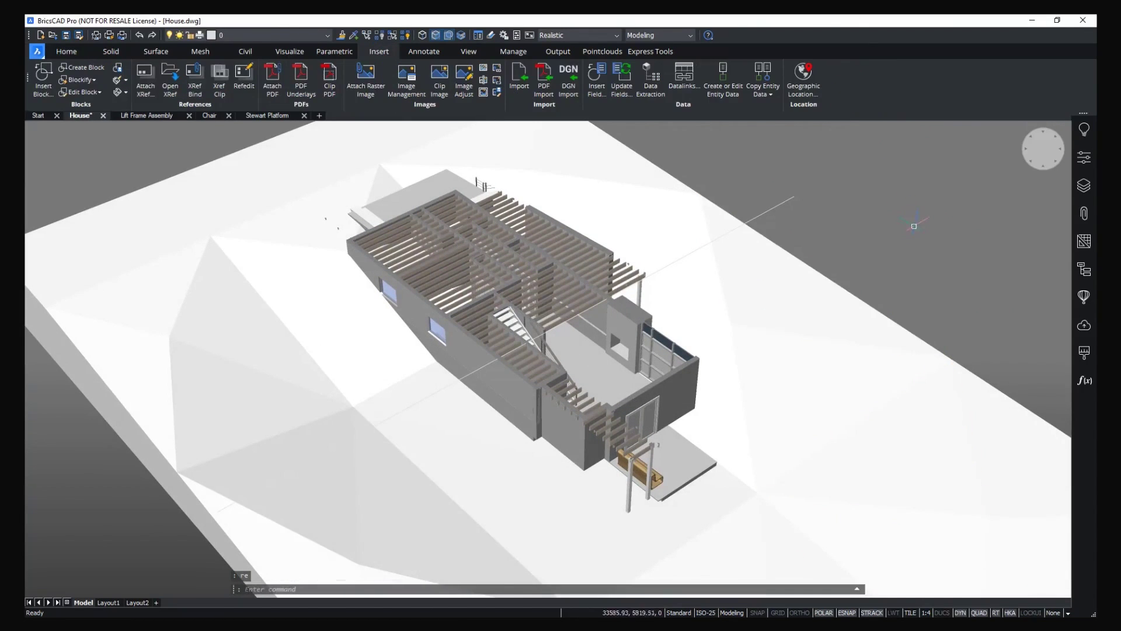
pyautogui.scroll(3, 730, 303)
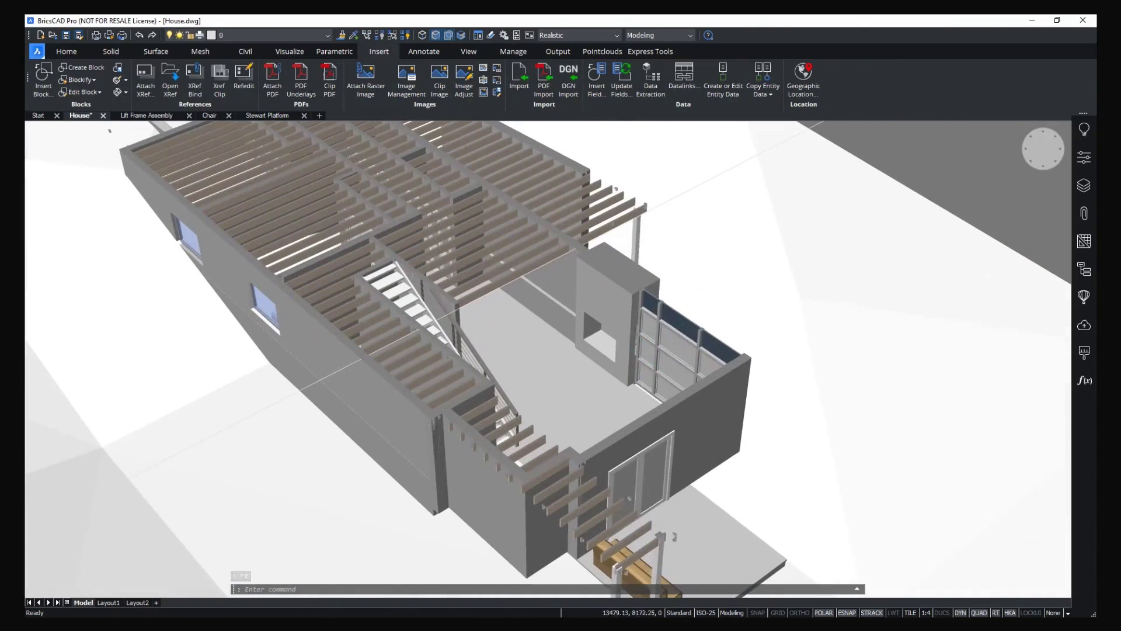
pyautogui.scroll(-2, 726, 326)
pyautogui.scroll(4, 578, 333)
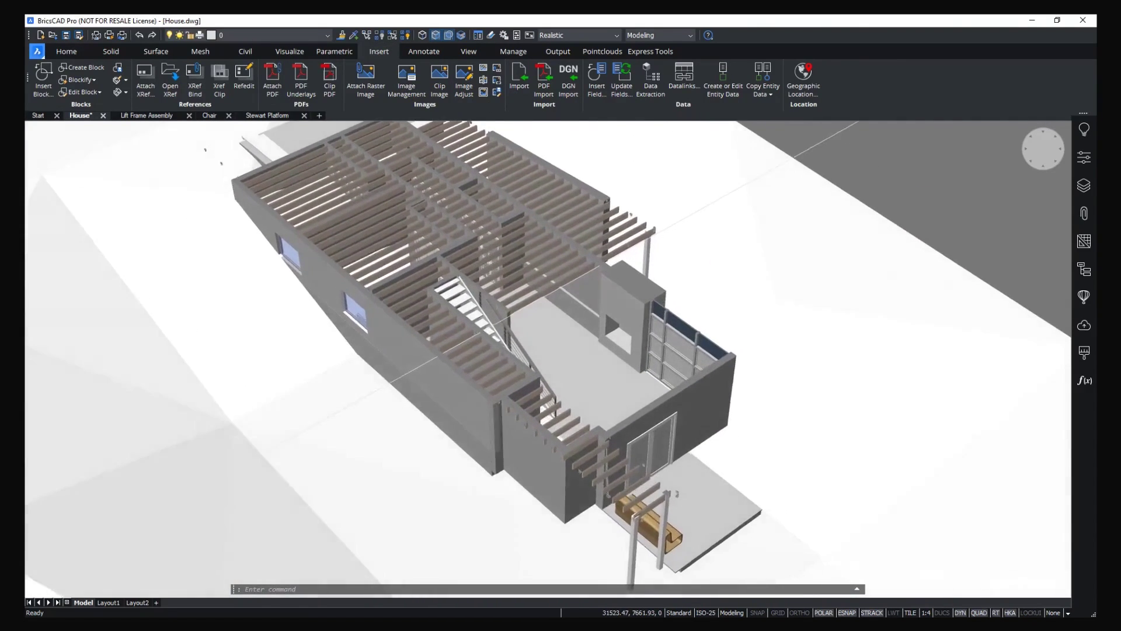
pyautogui.scroll(4, 835, 235)
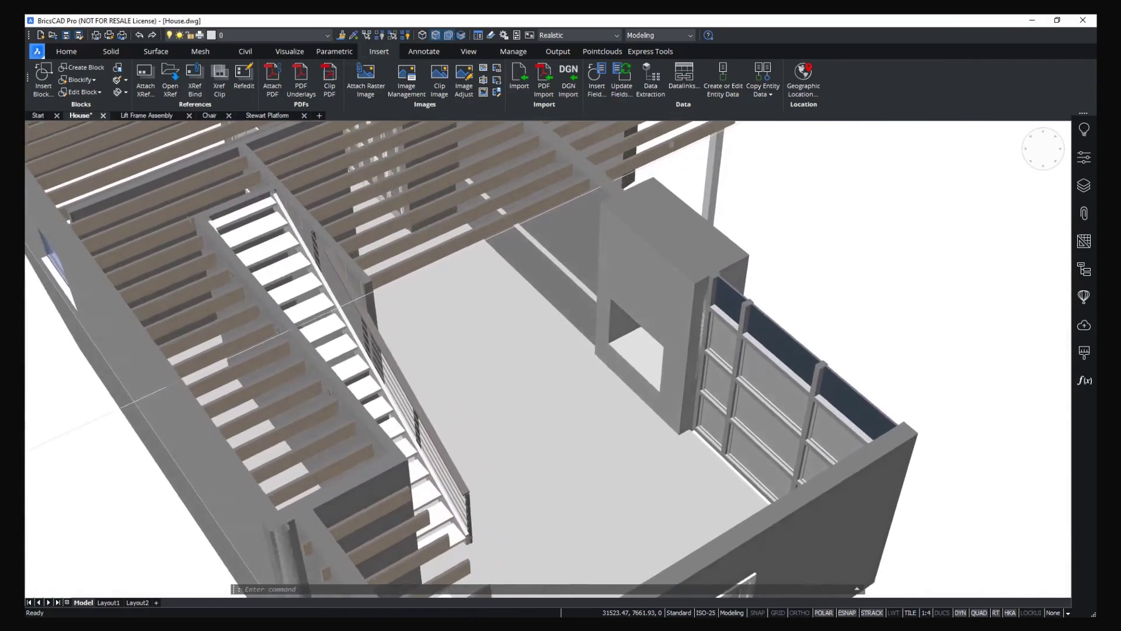
pyautogui.scroll(-3, 826, 230)
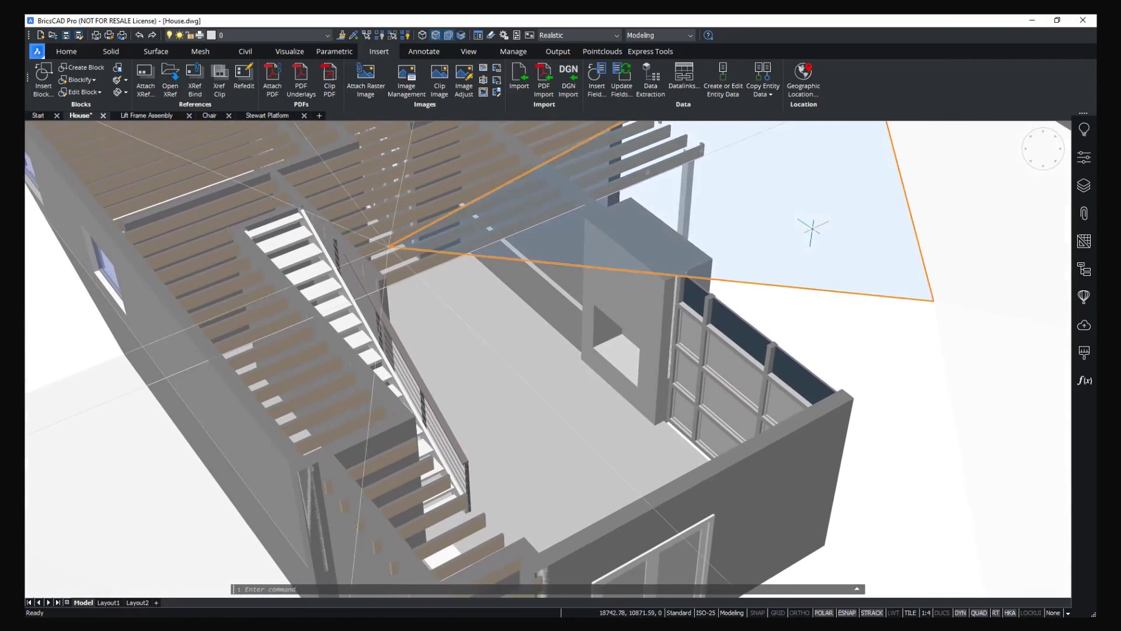
pyautogui.keyDown('shift'); pyautogui.moveTo(671, 362); pyautogui.dragTo(917, 172, button='middle'); pyautogui.keyUp('shift')
pyautogui.write('im')
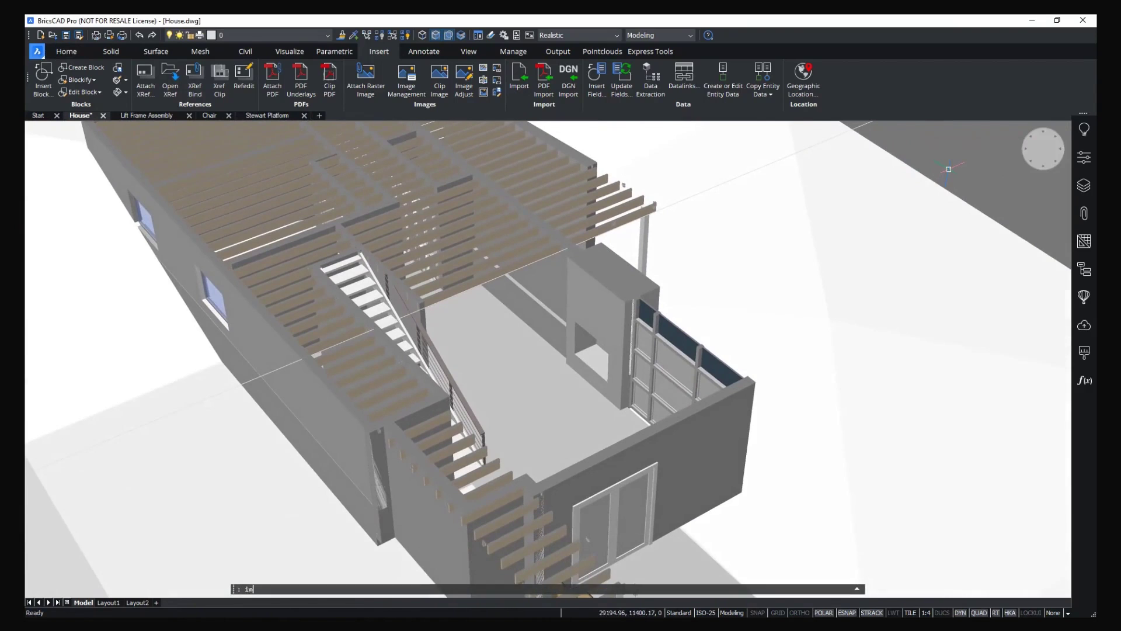
pyautogui.write('port')
pyautogui.press('Return')
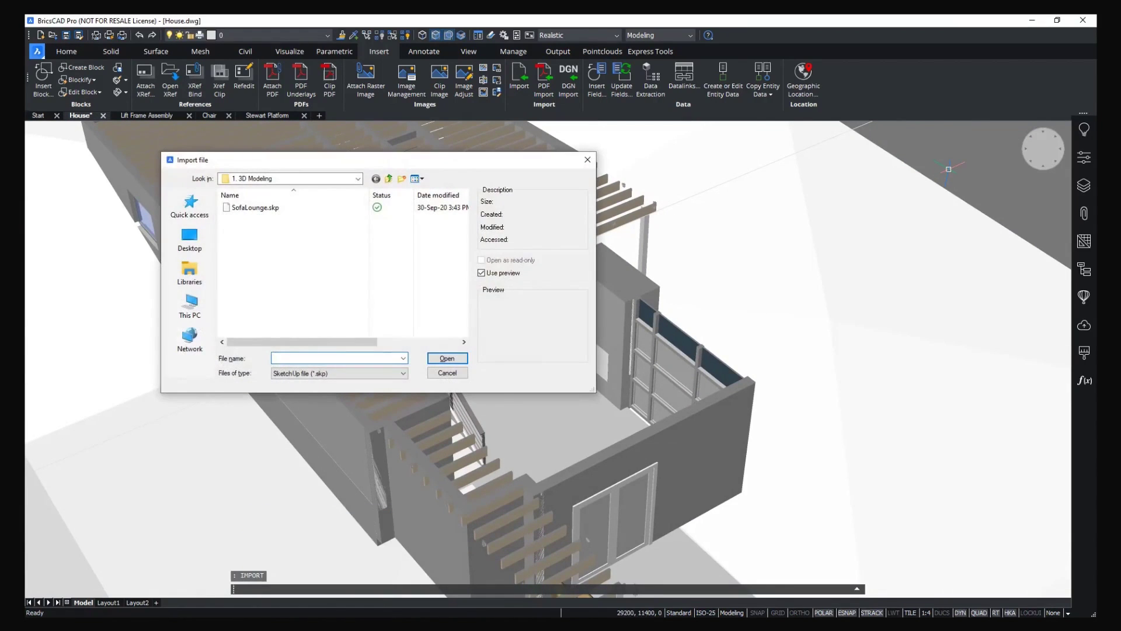
pyautogui.click(288, 210)
pyautogui.moveTo(287, 341); pyautogui.dragTo(328, 344)
pyautogui.click(446, 359)
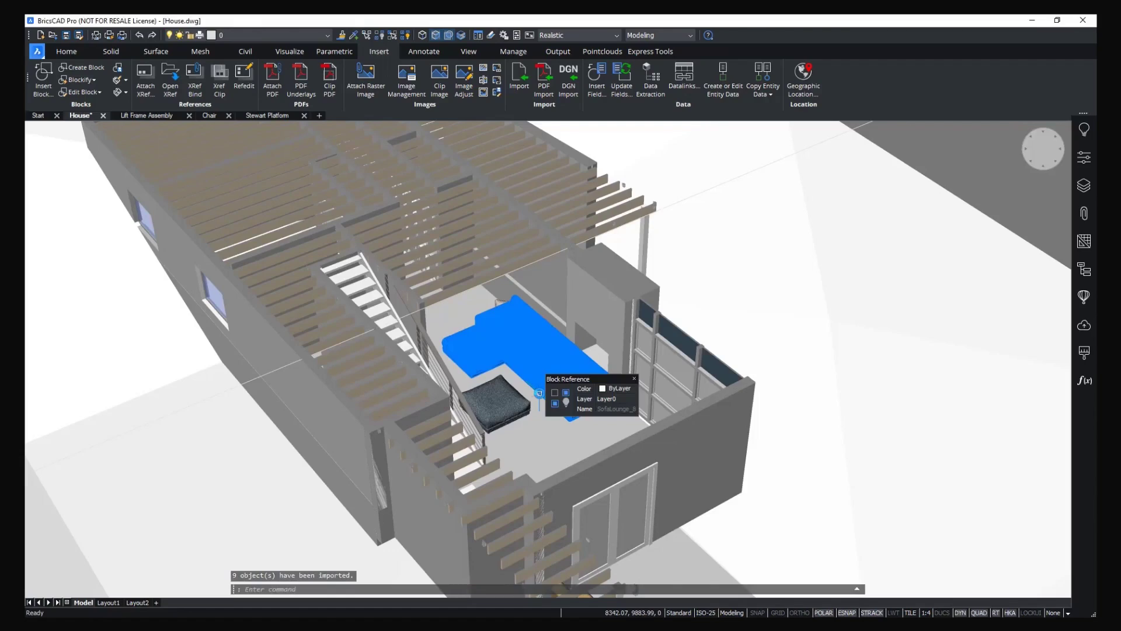
# Explode the imported ottoman block beside the sofa into separate entities.
pyautogui.scroll(5, 538, 393)
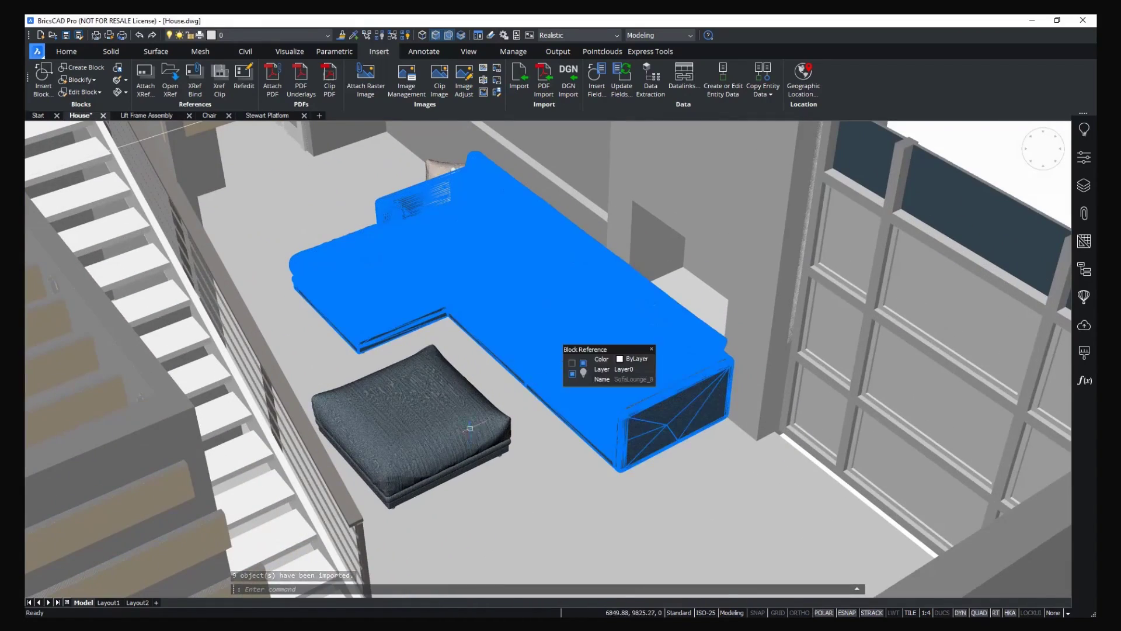
pyautogui.scroll(6, 470, 428)
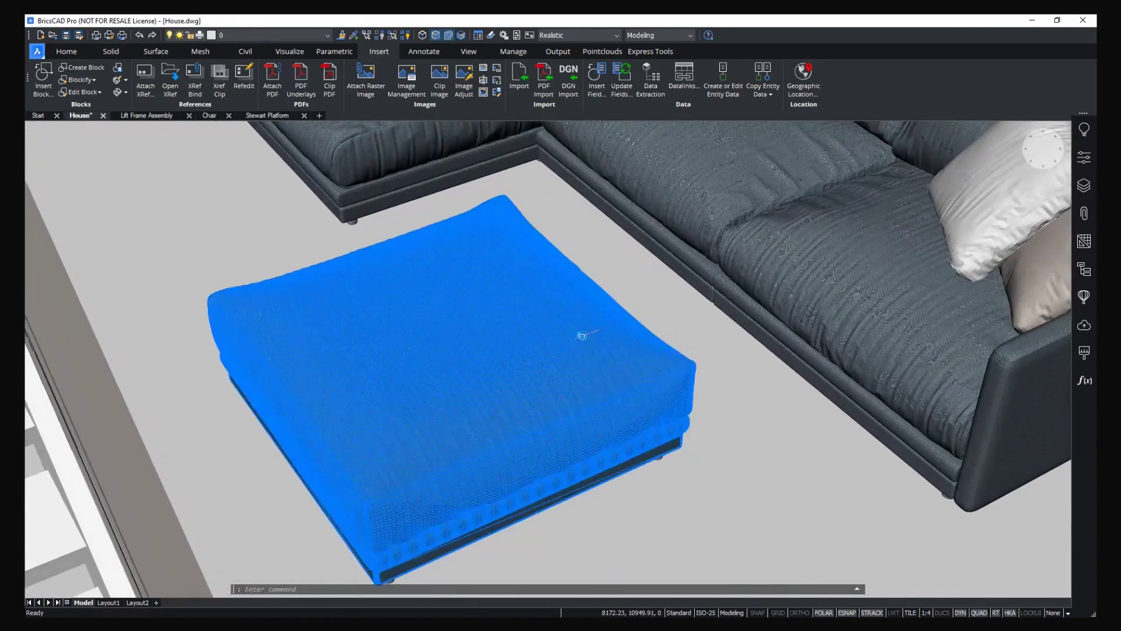
pyautogui.click(582, 335)
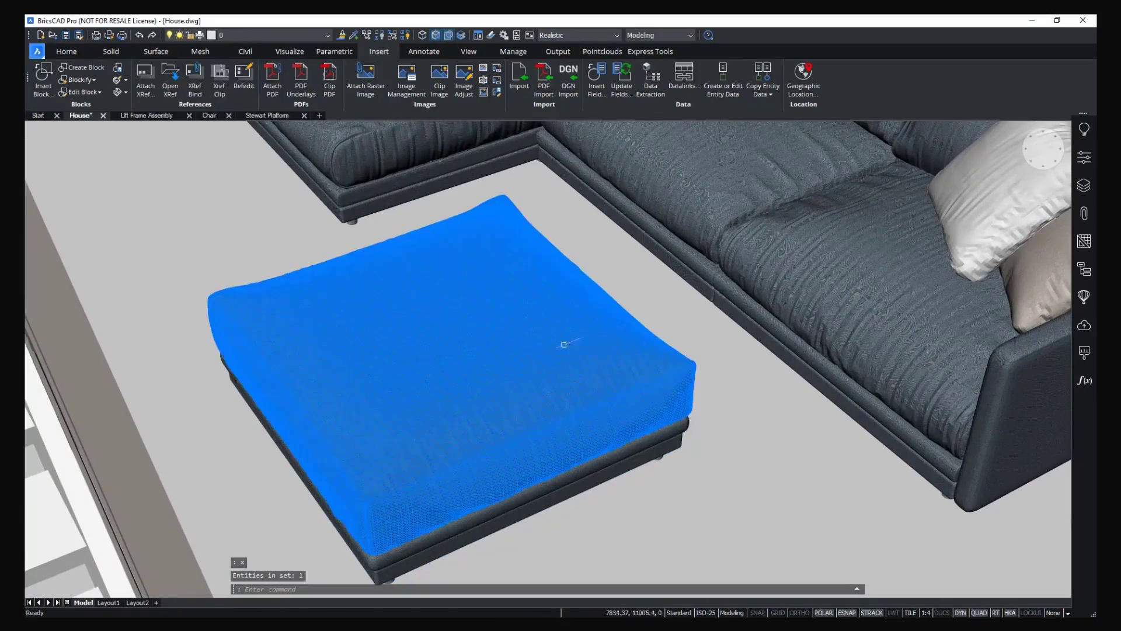
# Examine the ottoman cushion's mesh up close and inspect its properties, including the vertex and face counts.
pyautogui.scroll(8, 564, 344)
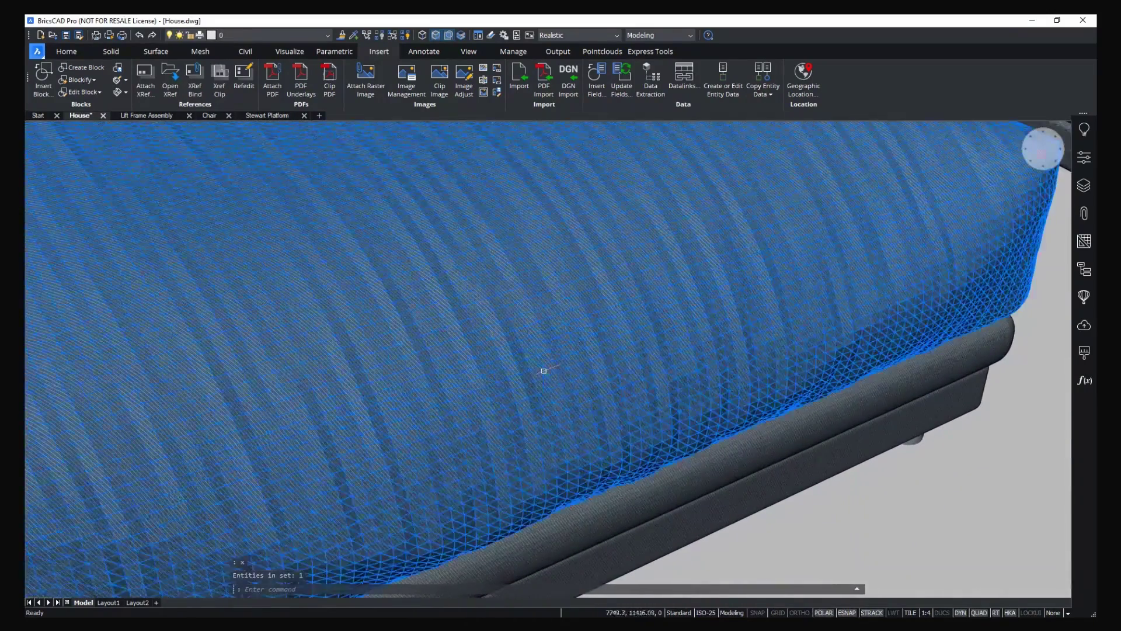
pyautogui.scroll(5, 545, 370)
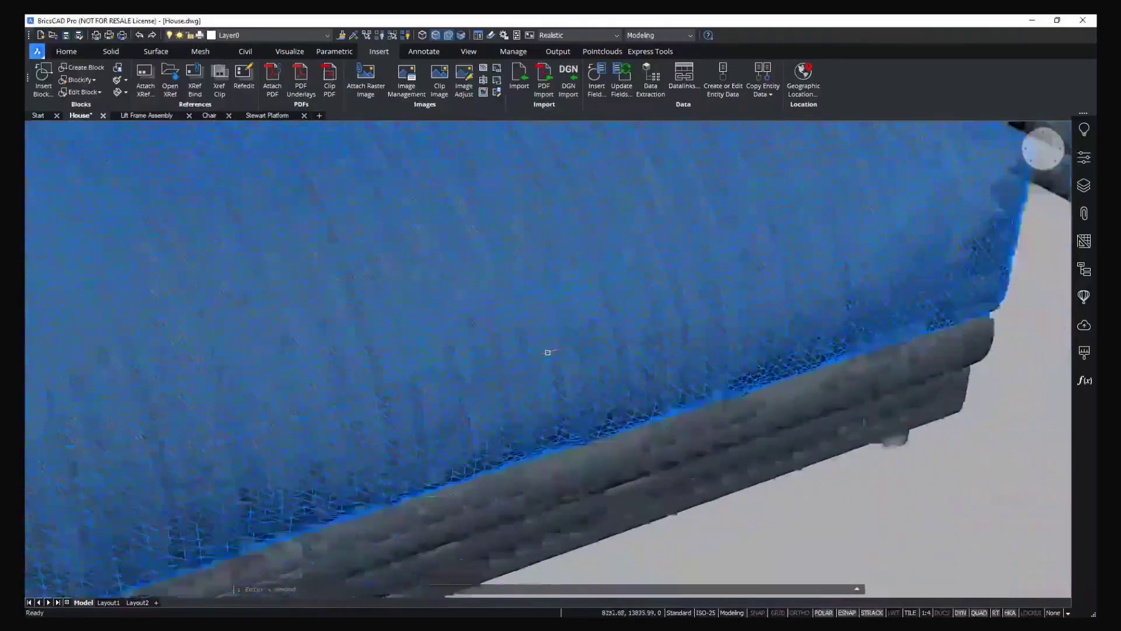
pyautogui.scroll(-12, 548, 352)
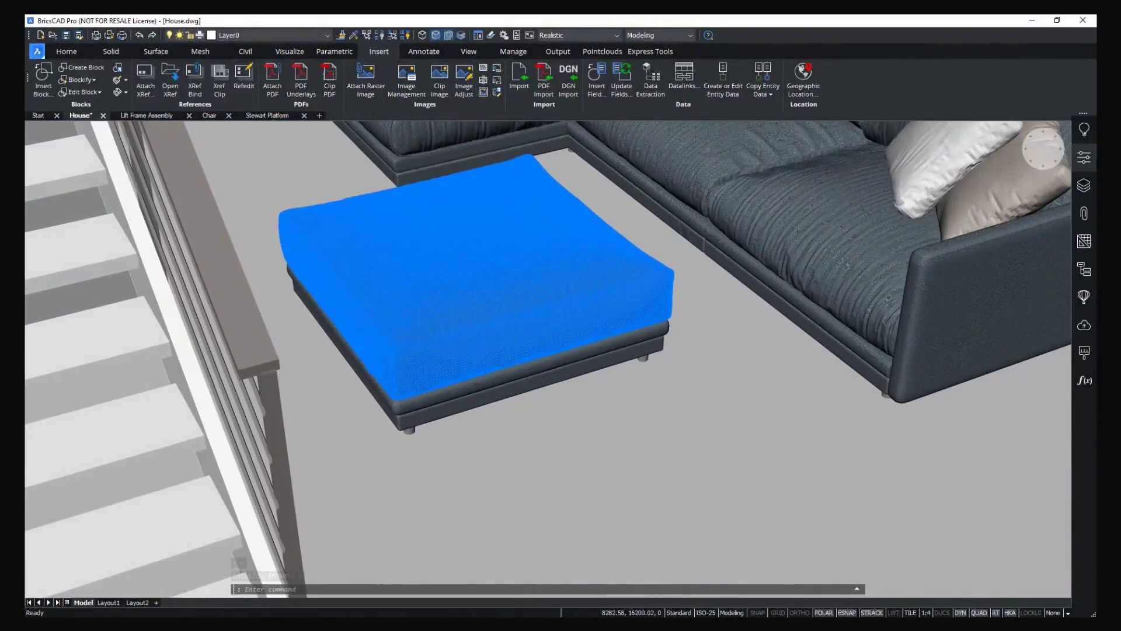
pyautogui.click(1082, 159)
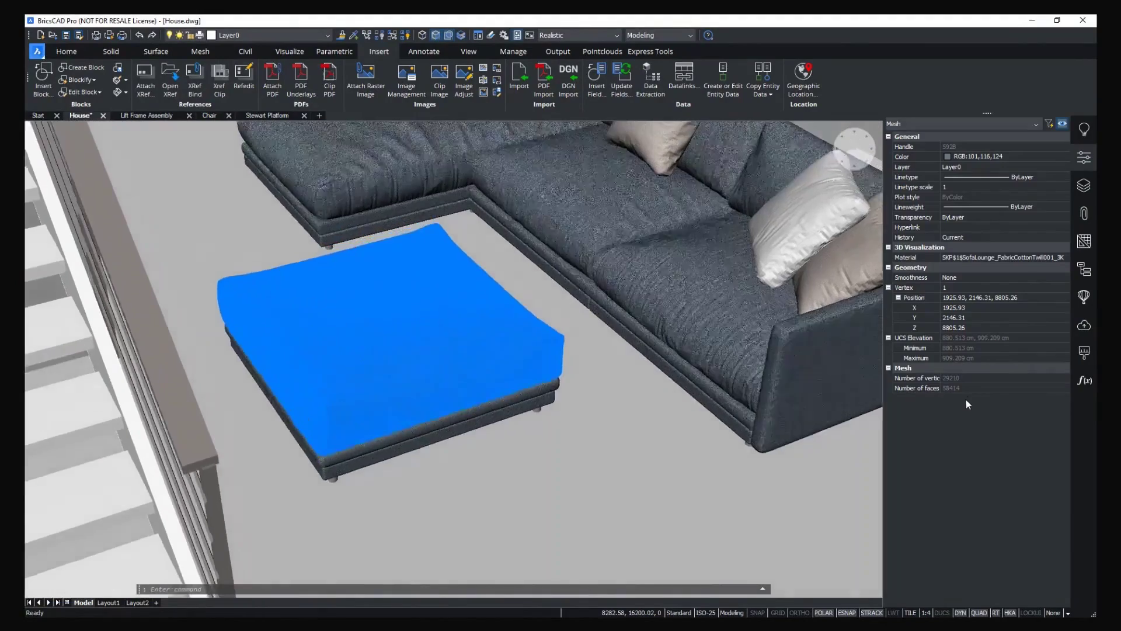
pyautogui.scroll(-4, 579, 431)
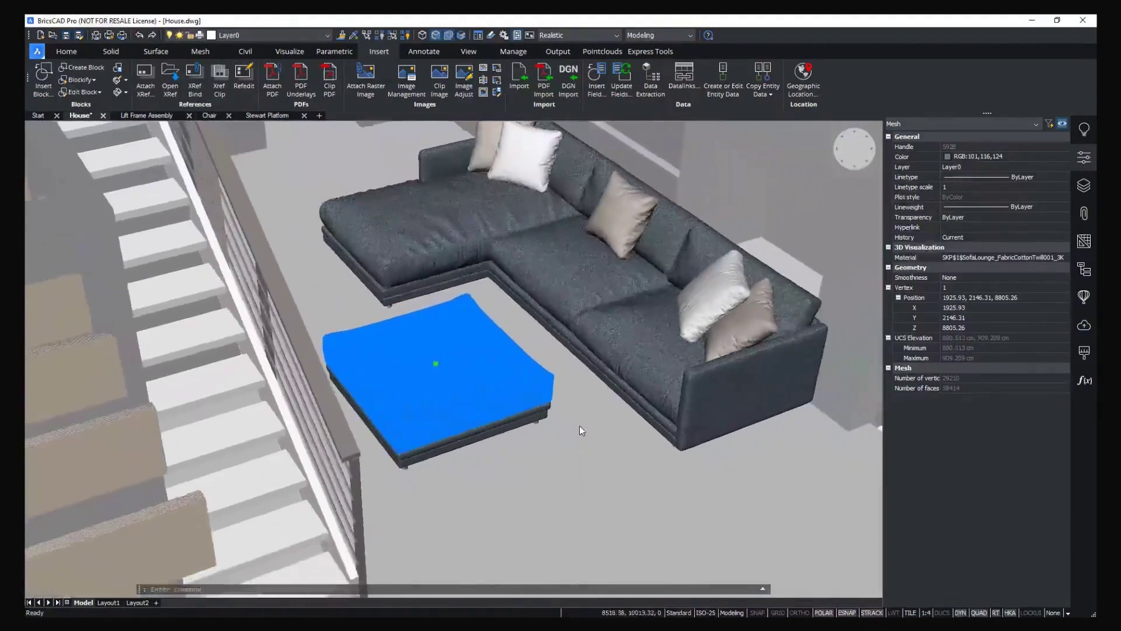
pyautogui.scroll(-10, 580, 431)
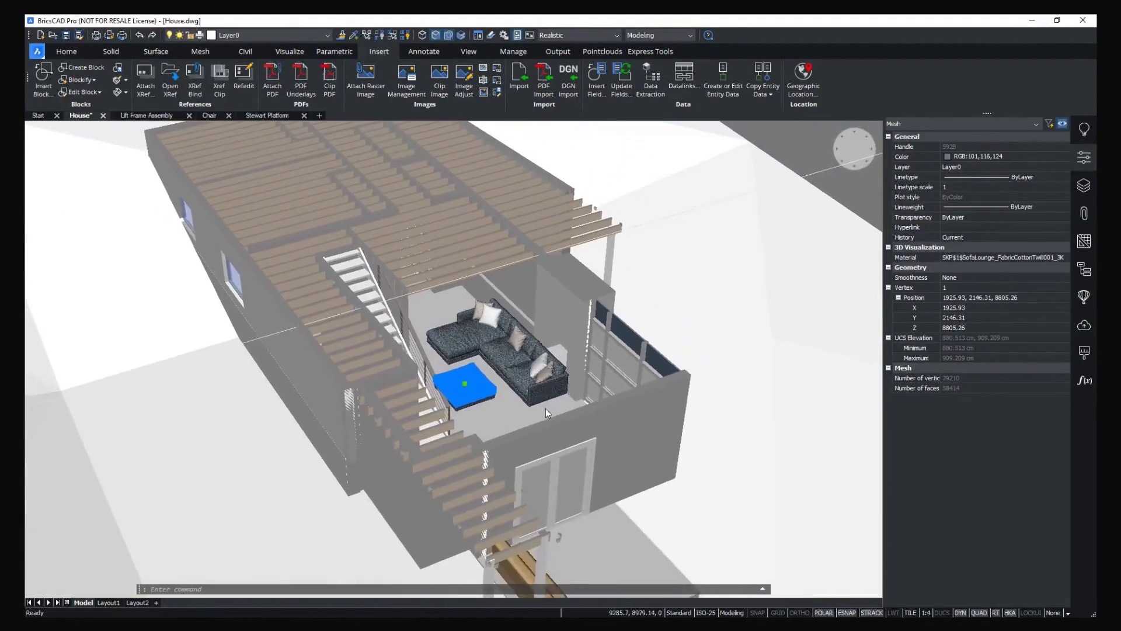
pyautogui.press('Escape')
# Switch to the Lift Frame Assembly drawing and hide the object properties to enlarge the model view.
pyautogui.scroll(-8, 546, 408)
pyautogui.keyDown('shift'); pyautogui.moveTo(594, 341); pyautogui.dragTo(681, 276, button='middle'); pyautogui.keyUp('shift')
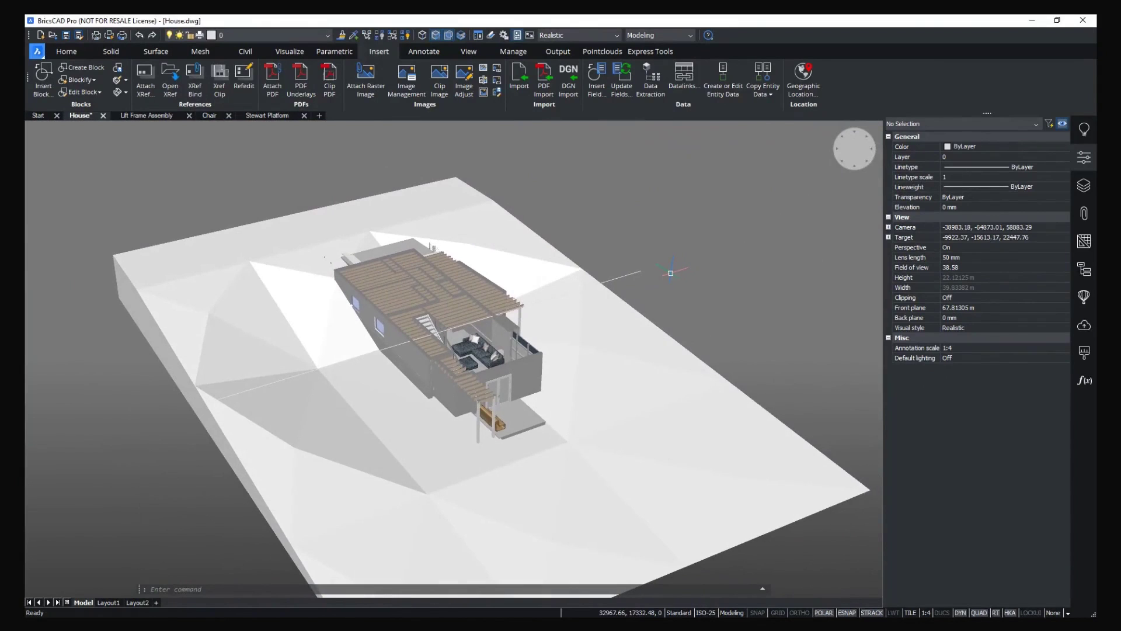
pyautogui.scroll(-1, 674, 283)
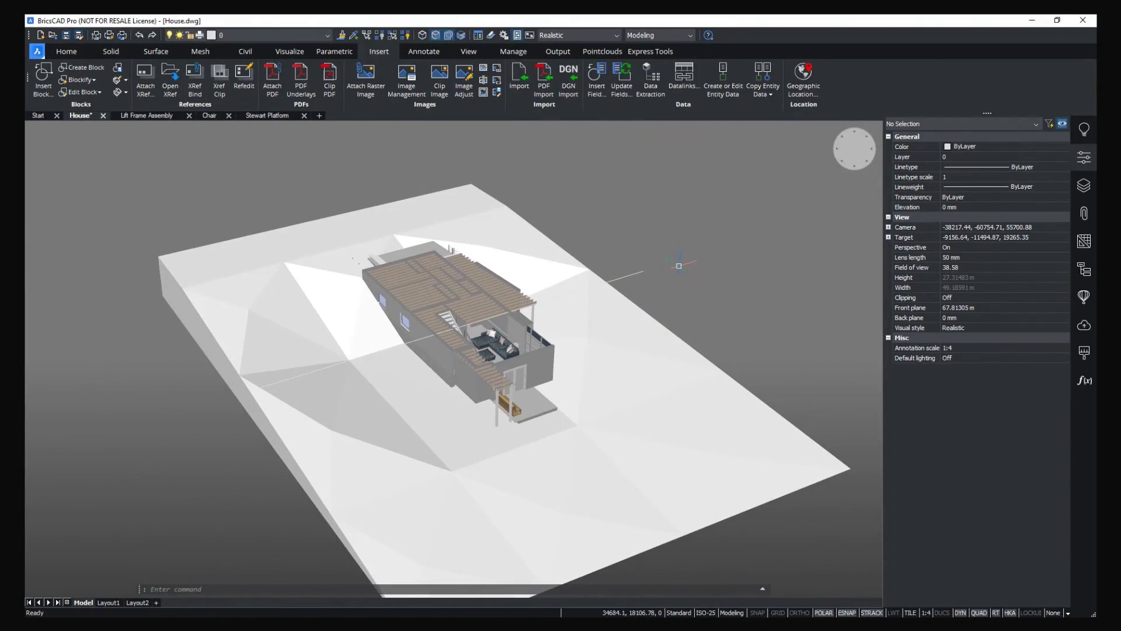
pyautogui.keyDown('shift'); pyautogui.moveTo(679, 265); pyautogui.dragTo(278, 180, button='middle'); pyautogui.keyUp('shift')
pyautogui.click(134, 115)
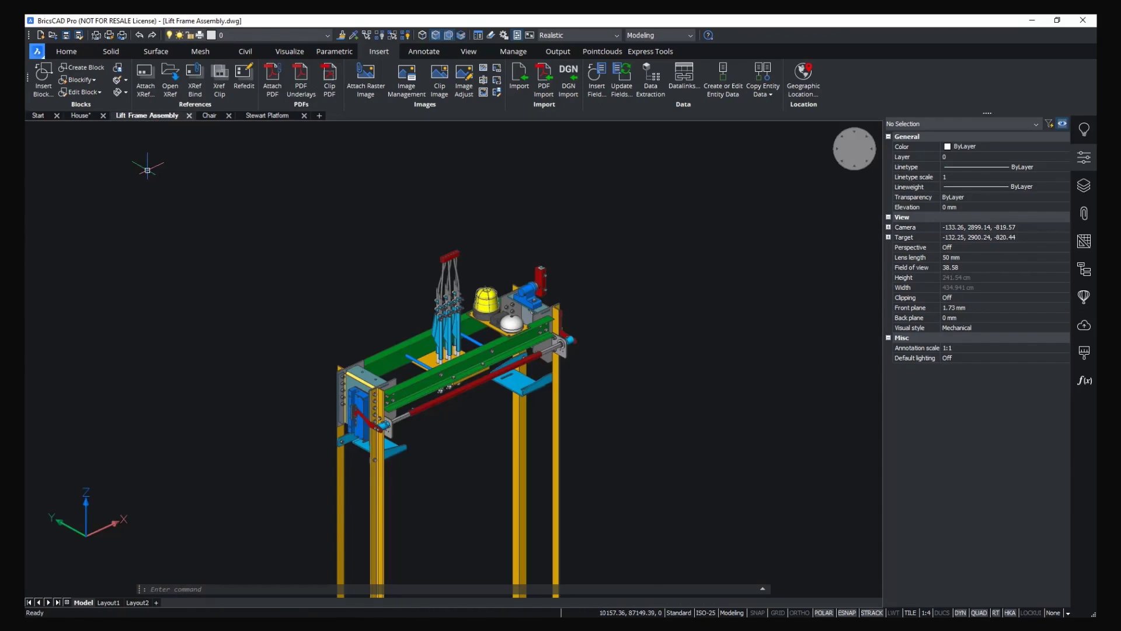
pyautogui.scroll(1, 602, 367)
pyautogui.keyDown('shift'); pyautogui.moveTo(620, 333); pyautogui.dragTo(710, 288, button='middle'); pyautogui.keyUp('shift')
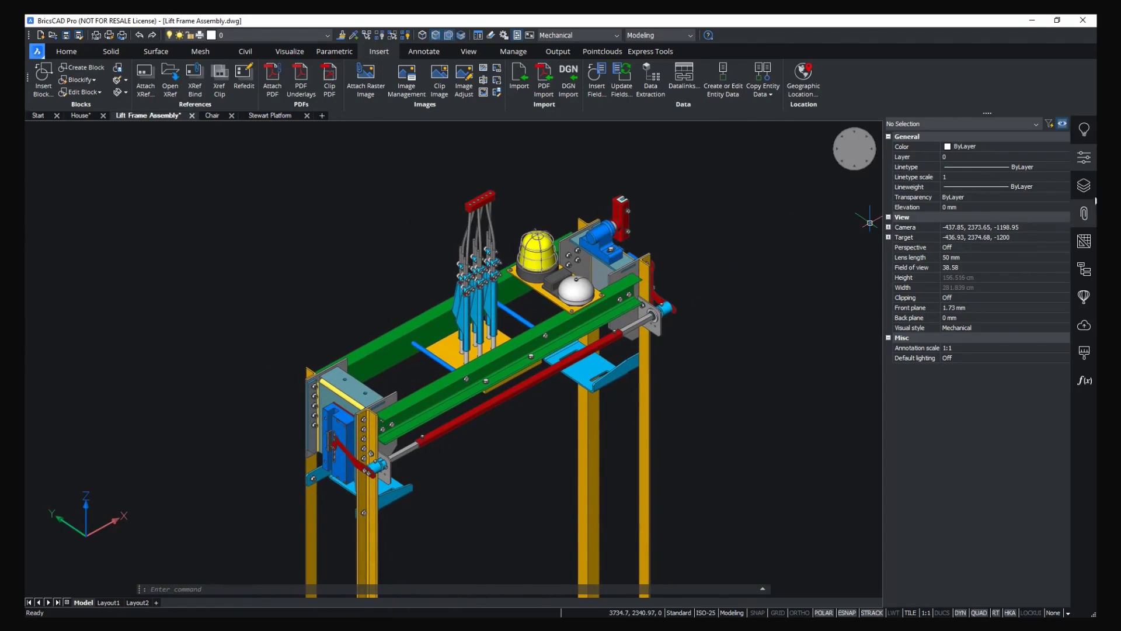
pyautogui.click(1089, 160)
pyautogui.moveTo(823, 342); pyautogui.dragTo(796, 341, button='middle')
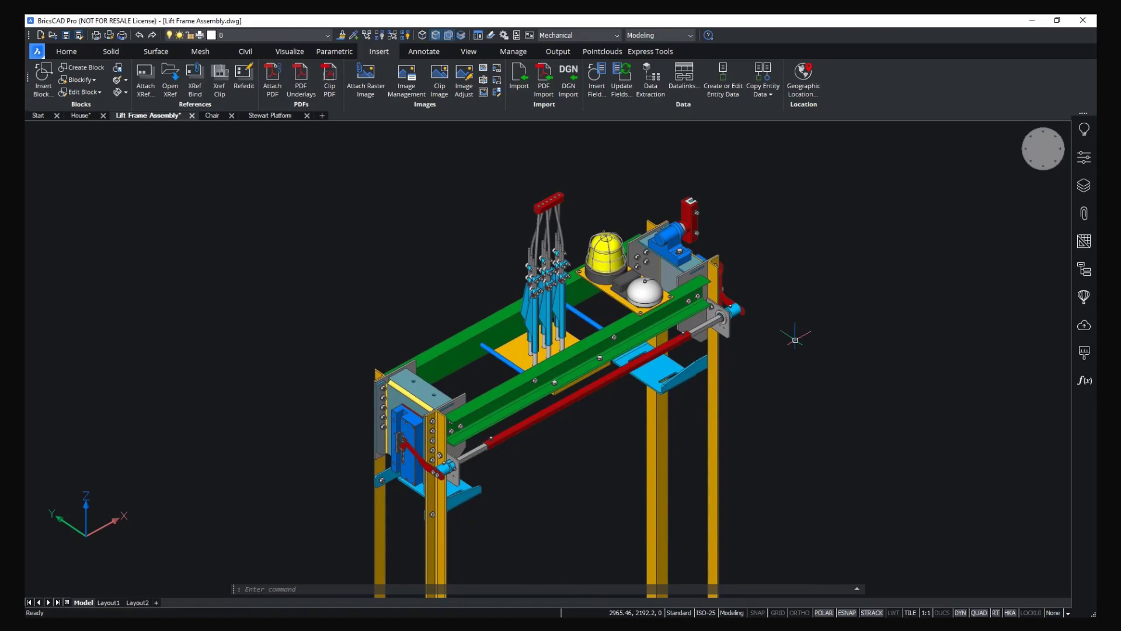
# Open the rail_guide component at the end of the lift frame in its own drawing, showing its blue base.
pyautogui.scroll(1, 793, 330)
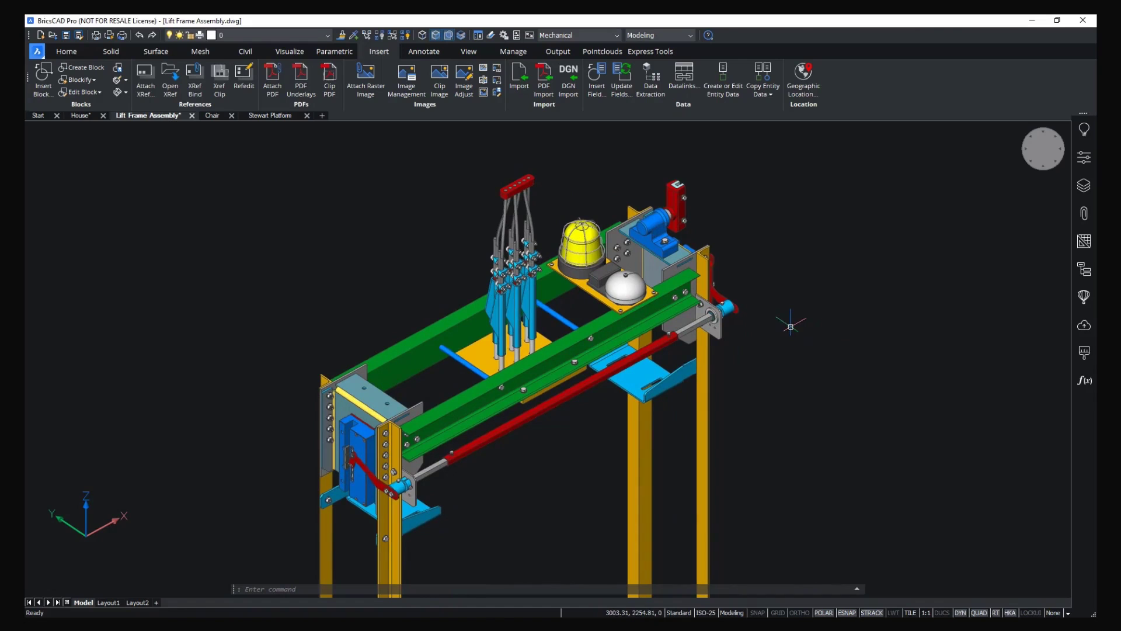
pyautogui.scroll(-6, 548, 351)
pyautogui.moveTo(669, 350); pyautogui.dragTo(673, 304, button='middle')
pyautogui.scroll(6, 677, 309)
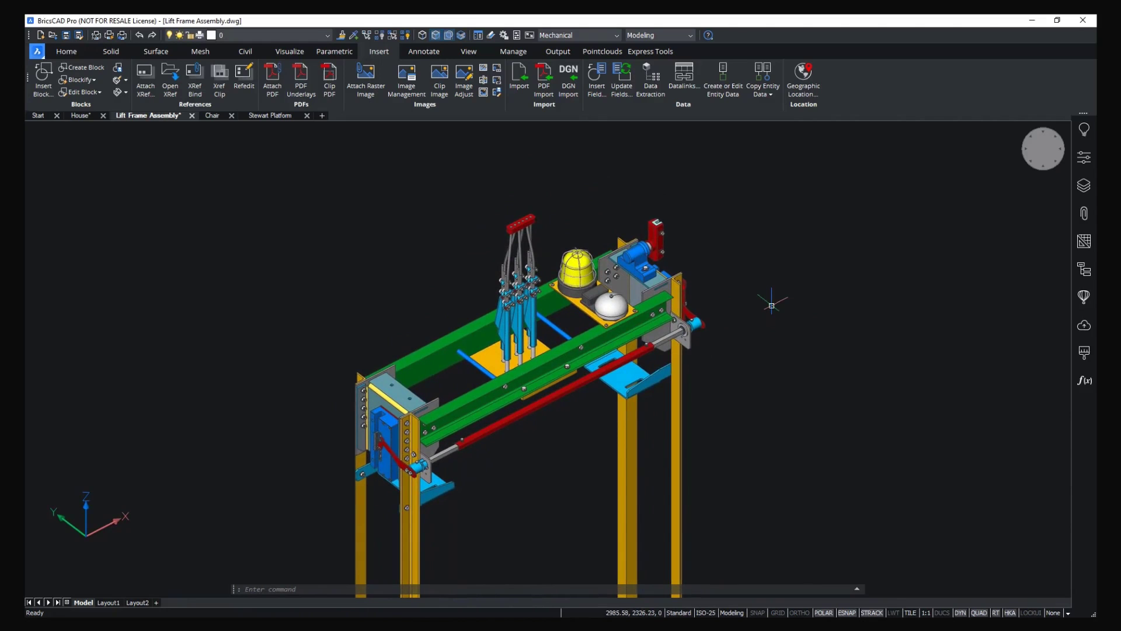
pyautogui.scroll(8, 677, 308)
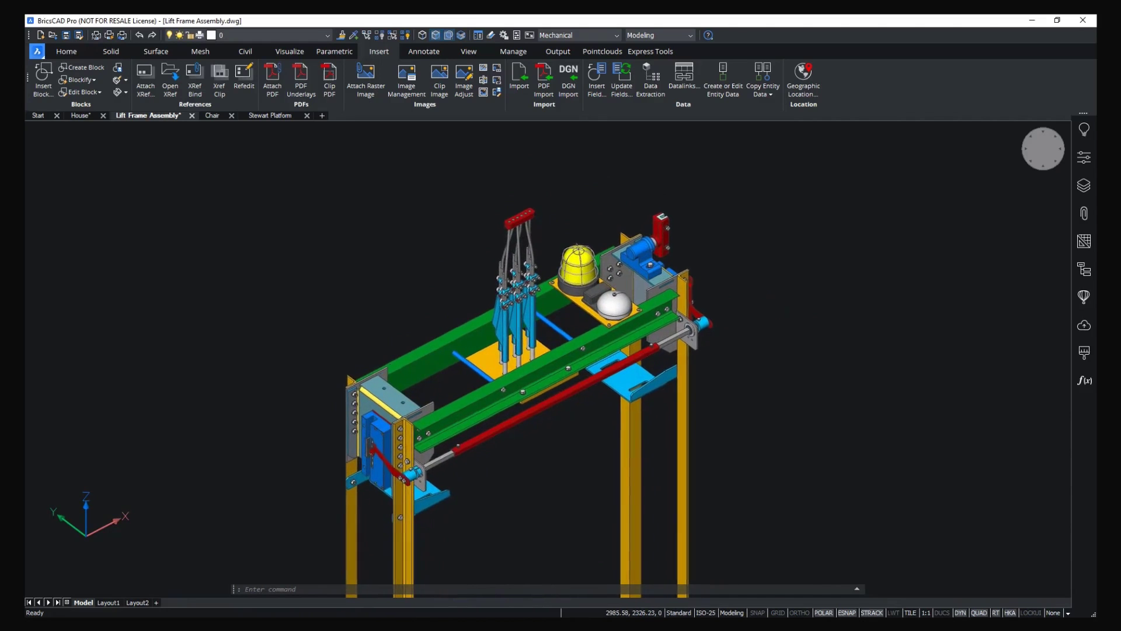
pyautogui.scroll(5, 591, 312)
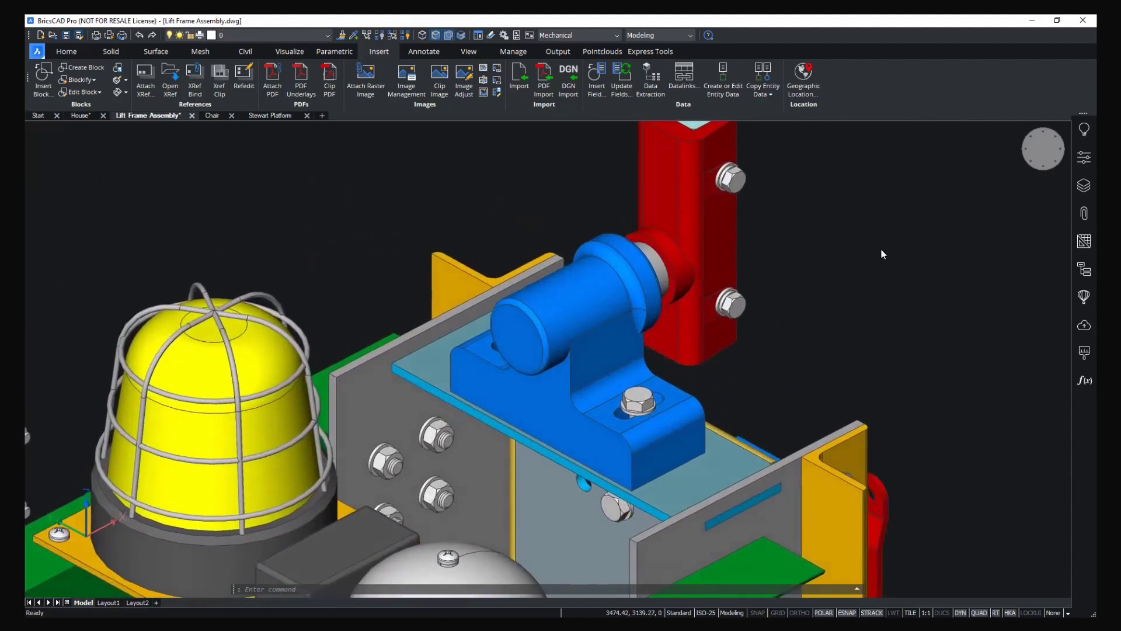
pyautogui.moveTo(676, 267)
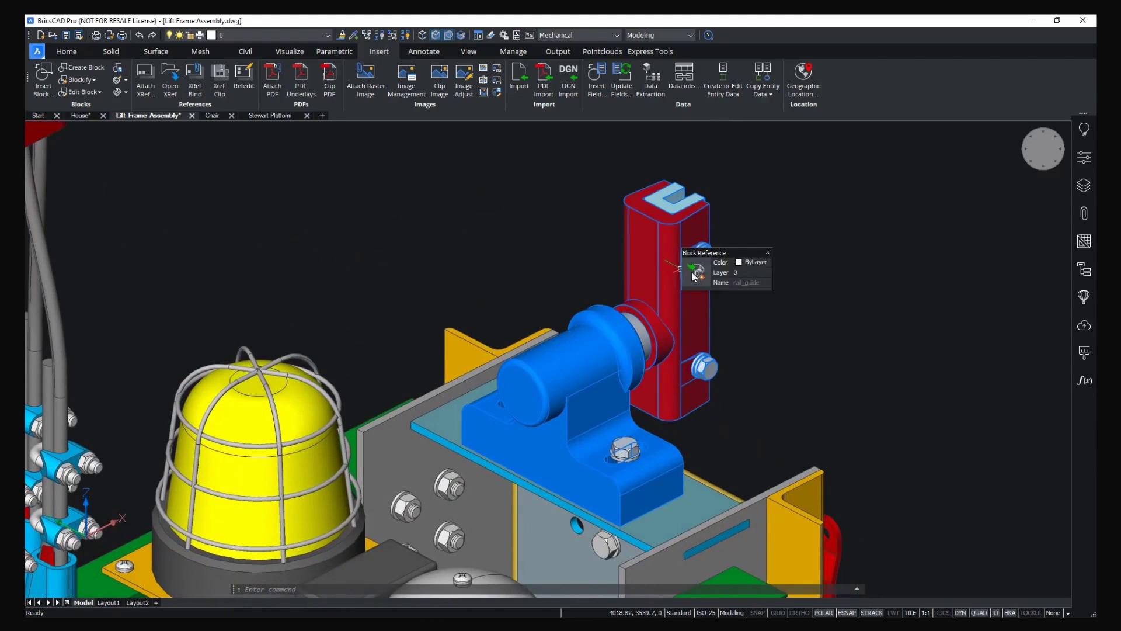
pyautogui.click(810, 265)
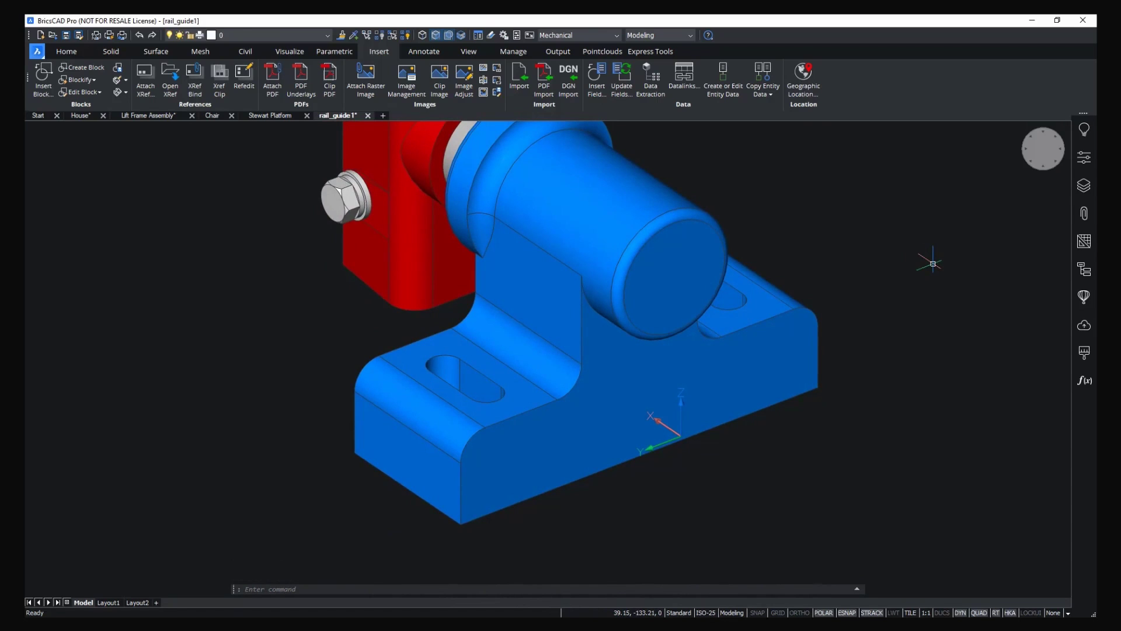
pyautogui.keyDown('shift'); pyautogui.moveTo(929, 271); pyautogui.dragTo(947, 276, button='middle'); pyautogui.keyUp('shift')
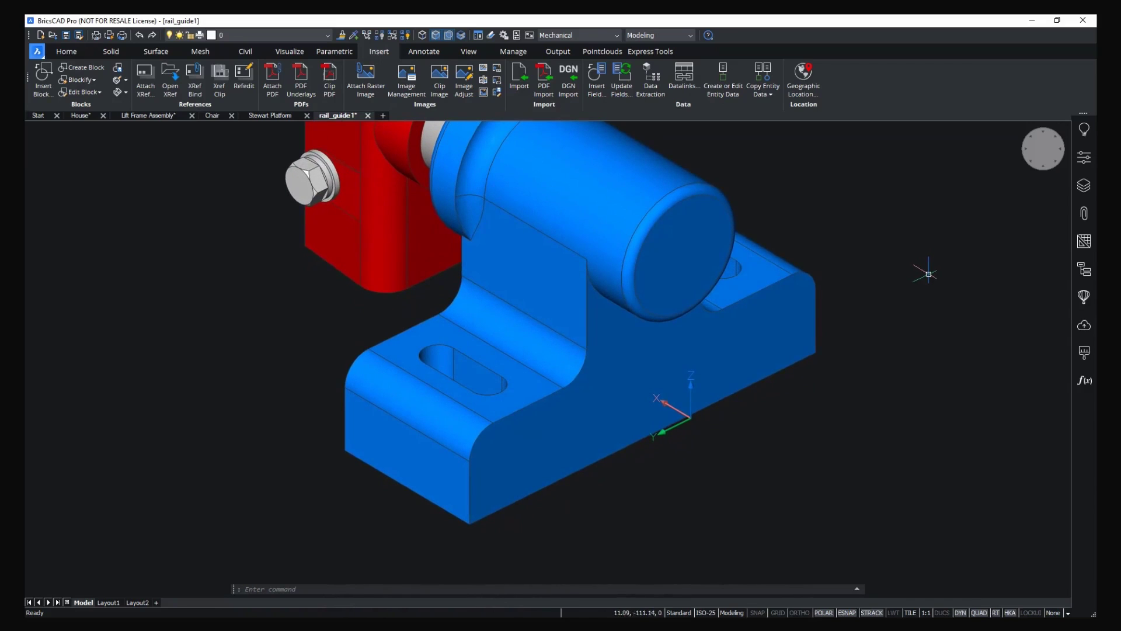
pyautogui.scroll(2, 894, 296)
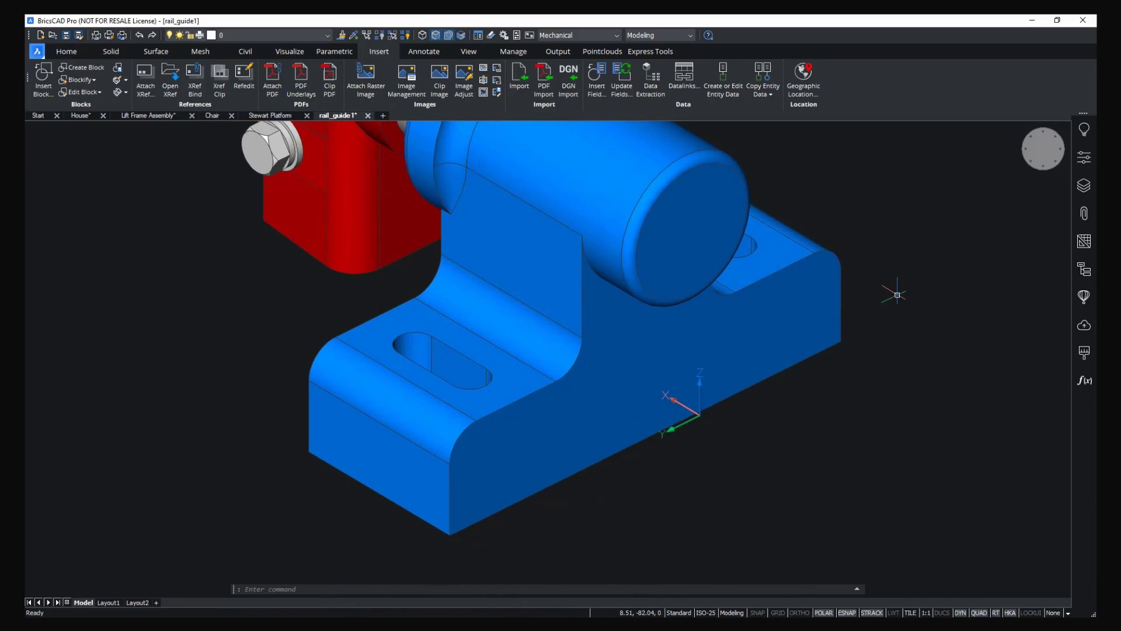
# Apply a variable-radius fillet to the profile edge on one half of the blue base, using a first radius of 10 and a smaller second radius.
pyautogui.moveTo(649, 475); pyautogui.dragTo(670, 467, button='middle')
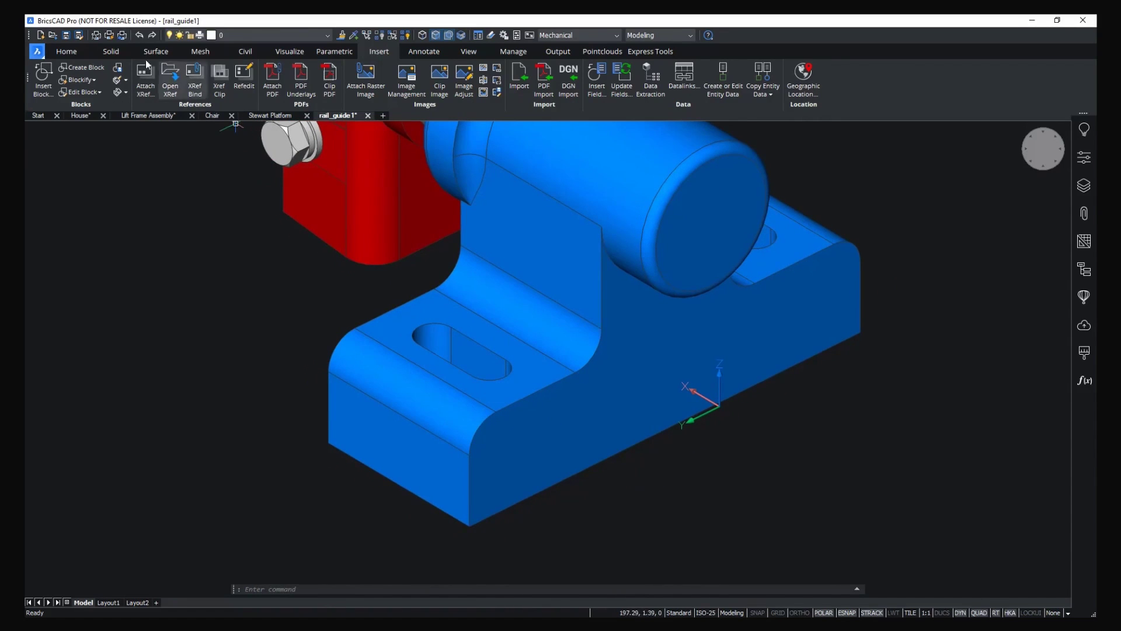
pyautogui.click(111, 52)
pyautogui.scroll(3, 470, 497)
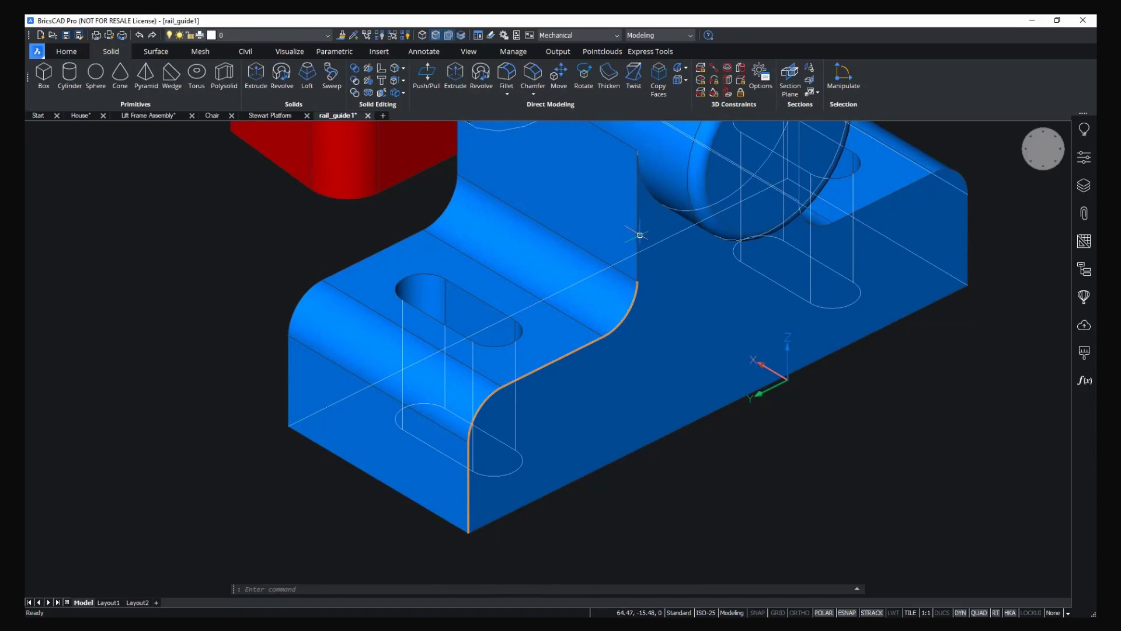
pyautogui.moveTo(641, 235)
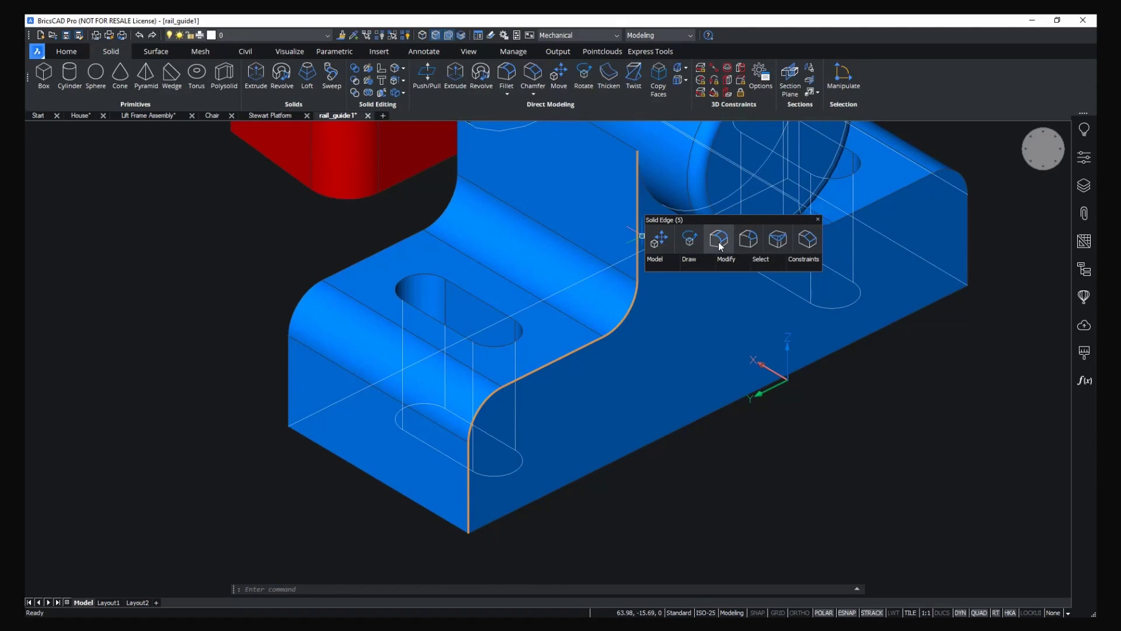
pyautogui.click(721, 244)
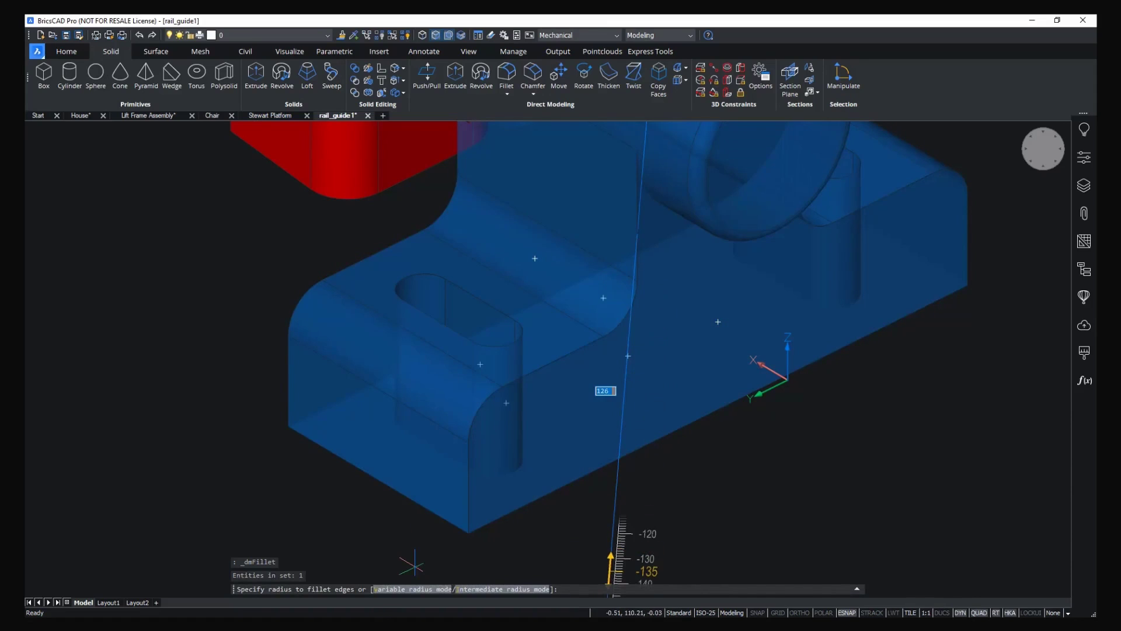
pyautogui.click(395, 590)
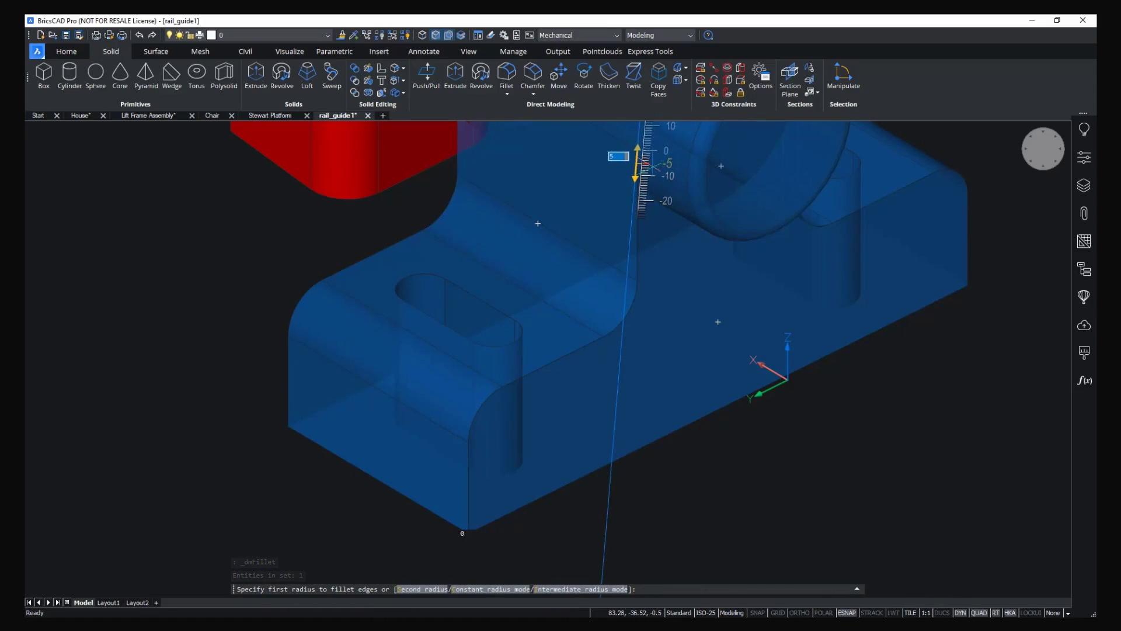
pyautogui.press('Return')
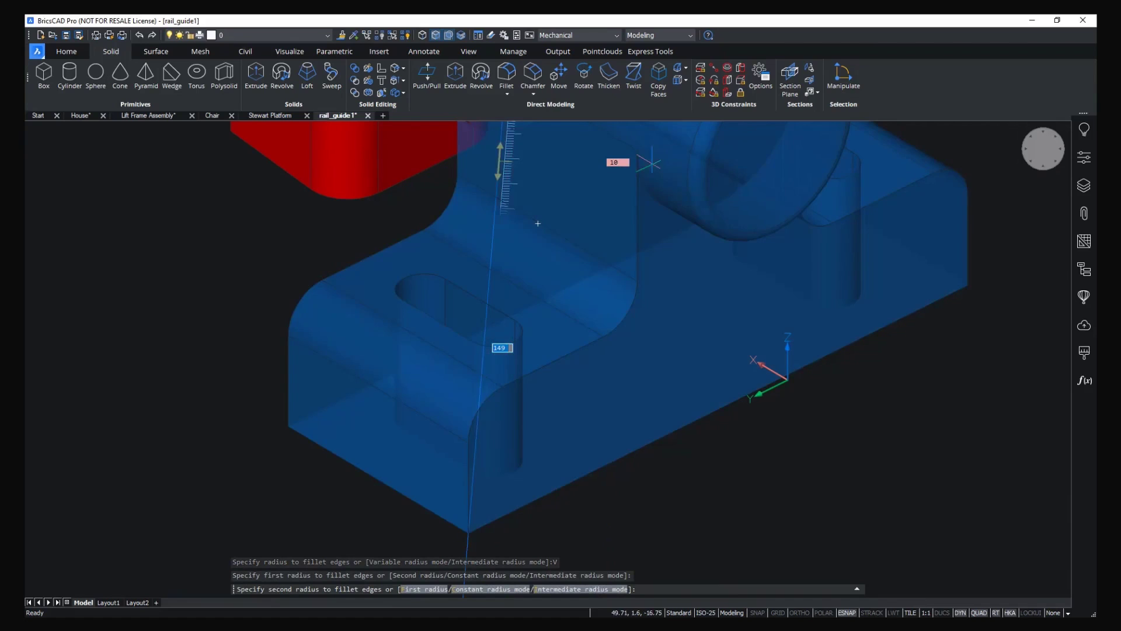
pyautogui.click(515, 472)
pyautogui.keyDown('shift'); pyautogui.moveTo(775, 427); pyautogui.dragTo(476, 431, button='middle'); pyautogui.keyUp('shift')
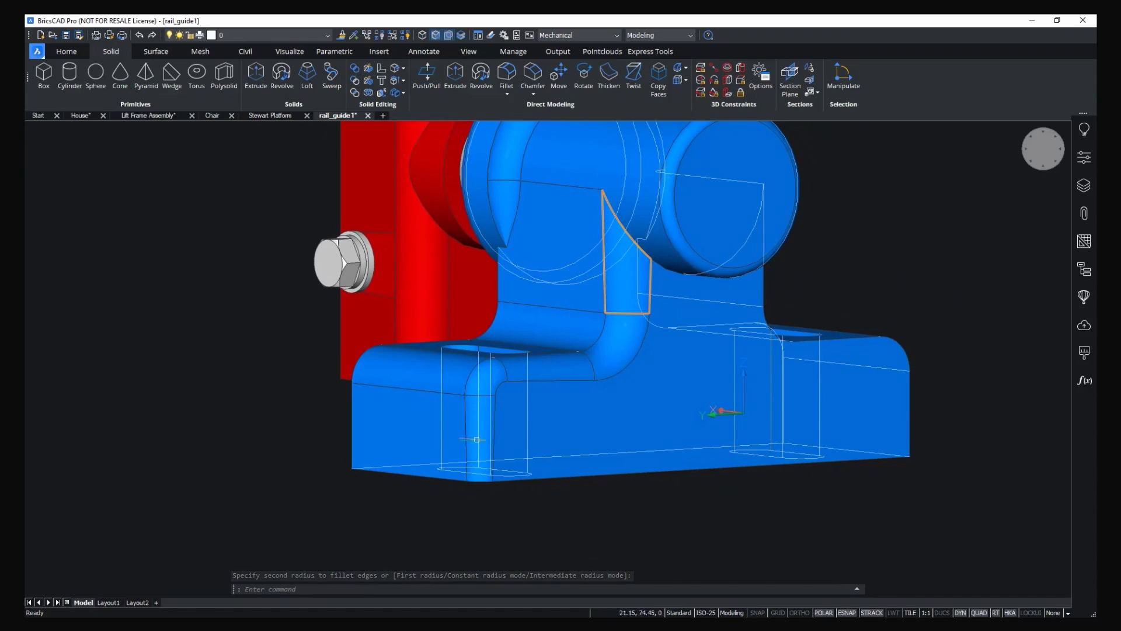
# Fillet the opposite profile edge in intermediate radius mode with a constant radius of 5 and a radius of about 12 at its upper end.
pyautogui.keyDown('shift'); pyautogui.moveTo(604, 512); pyautogui.dragTo(625, 538, button='middle'); pyautogui.keyUp('shift')
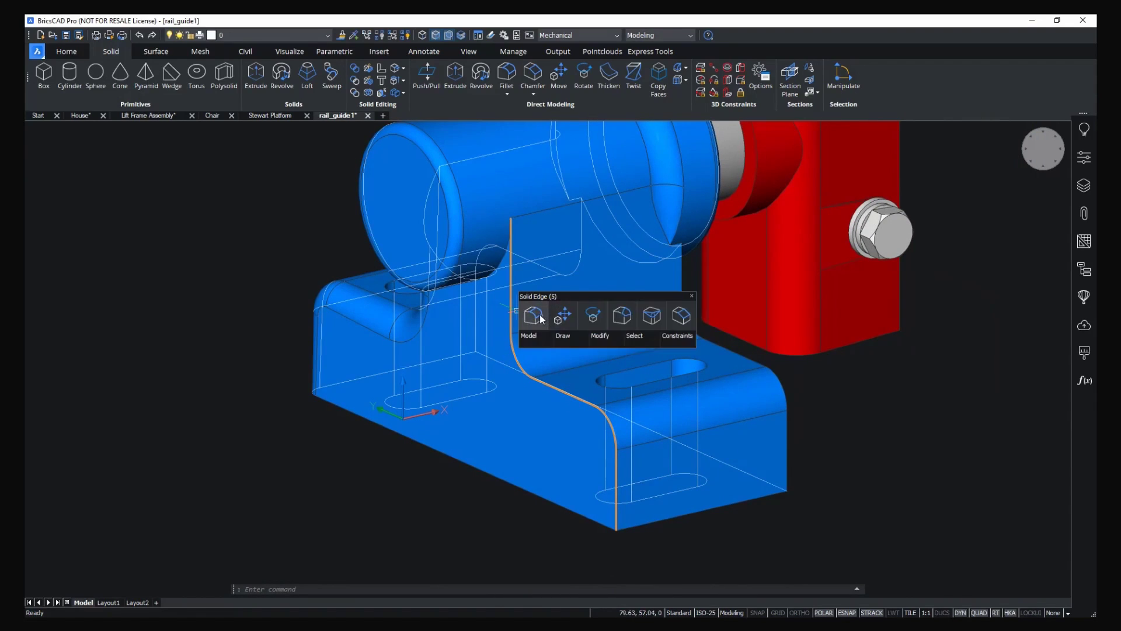
pyautogui.click(540, 316)
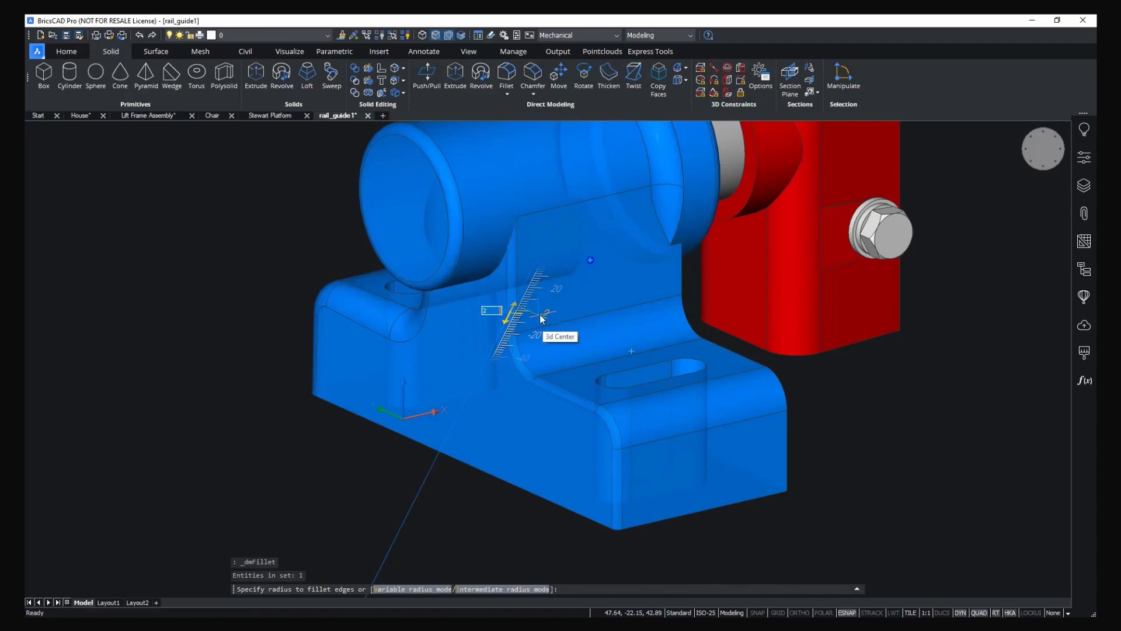
pyautogui.press('Return')
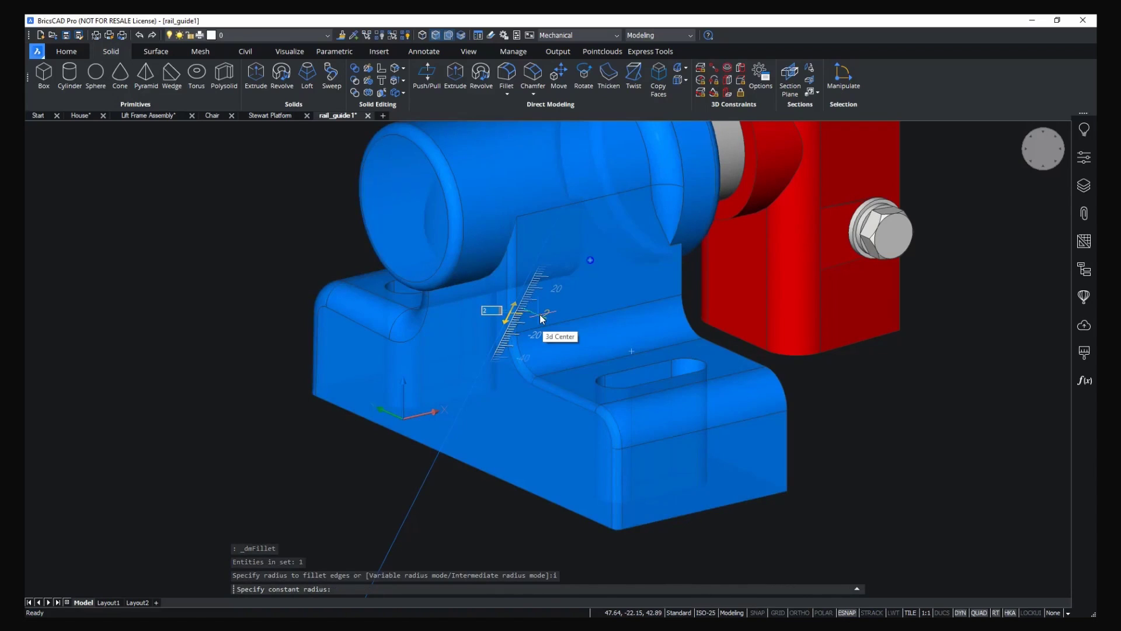
pyautogui.write('5')
pyautogui.press('Return')
pyautogui.moveTo(540, 315)
pyautogui.keyDown('shift'); pyautogui.mouseDown(button='middle')
pyautogui.moveTo(514, 318)
pyautogui.moveTo(546, 334)
pyautogui.moveTo(530, 331)
pyautogui.mouseUp(button='middle'); pyautogui.keyUp('shift')
pyautogui.scroll(1, 538, 325)
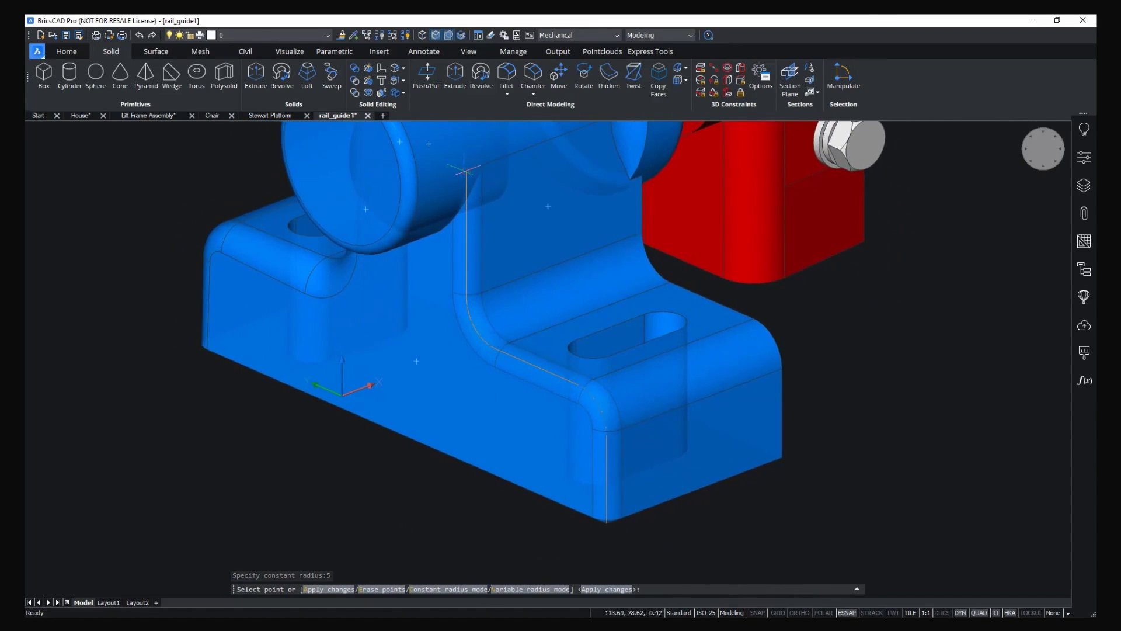
pyautogui.click(462, 171)
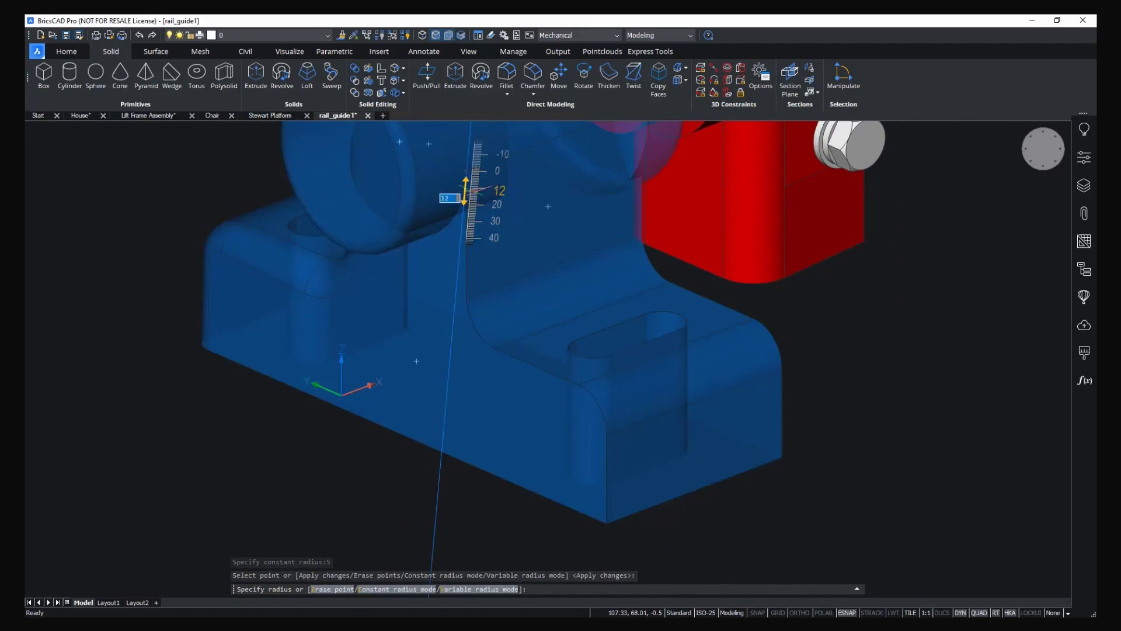
pyautogui.click(473, 187)
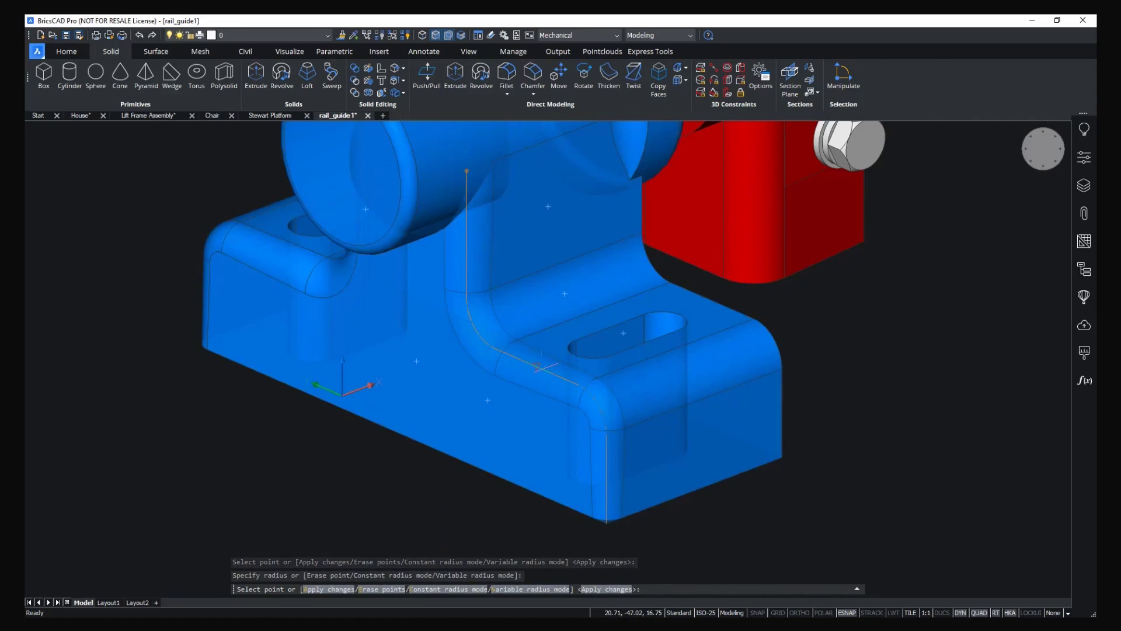
# Add a fillet point midway along the edge with a radius of about 2 and apply the fillet.
pyautogui.click(541, 366)
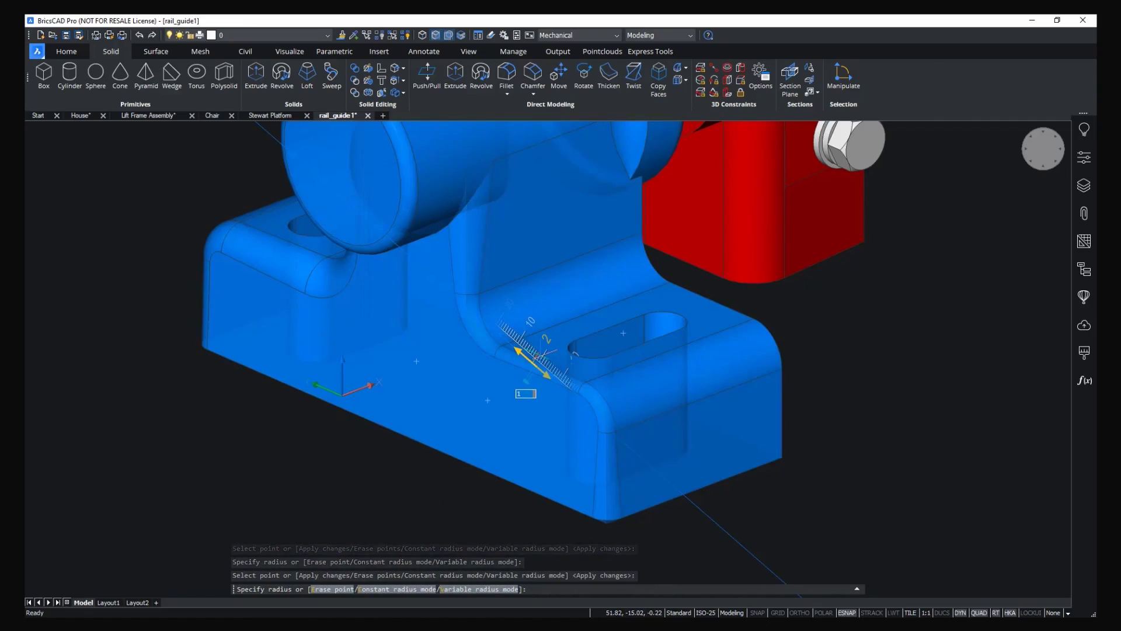
pyautogui.click(540, 356)
pyautogui.keyDown('shift'); pyautogui.moveTo(836, 449); pyautogui.dragTo(377, 319, button='middle'); pyautogui.keyUp('shift')
pyautogui.press('Return')
pyautogui.scroll(-5, 774, 403)
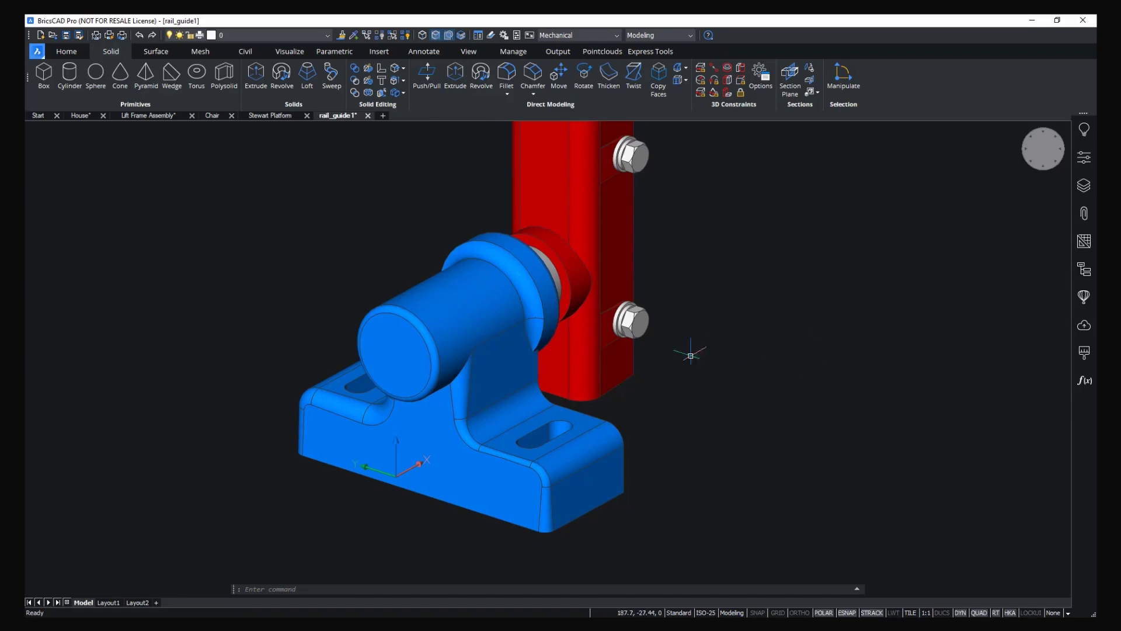
pyautogui.scroll(-2, 709, 321)
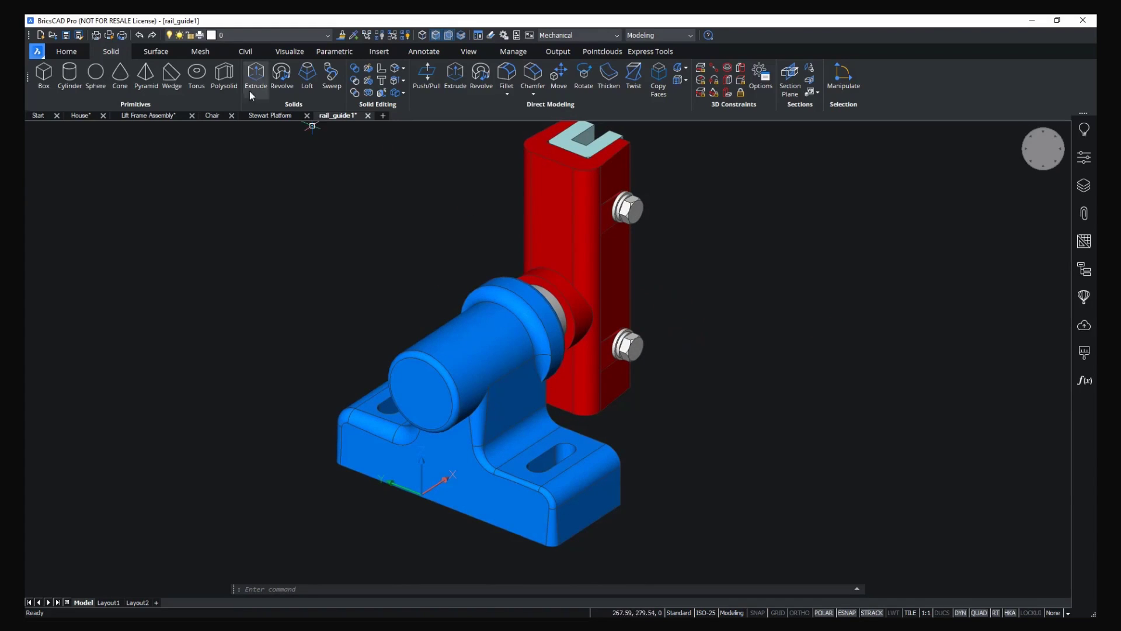
# Switch to the Lift Frame Assembly drawing and examine both ends of the frame around the rail guide.
pyautogui.click(168, 117)
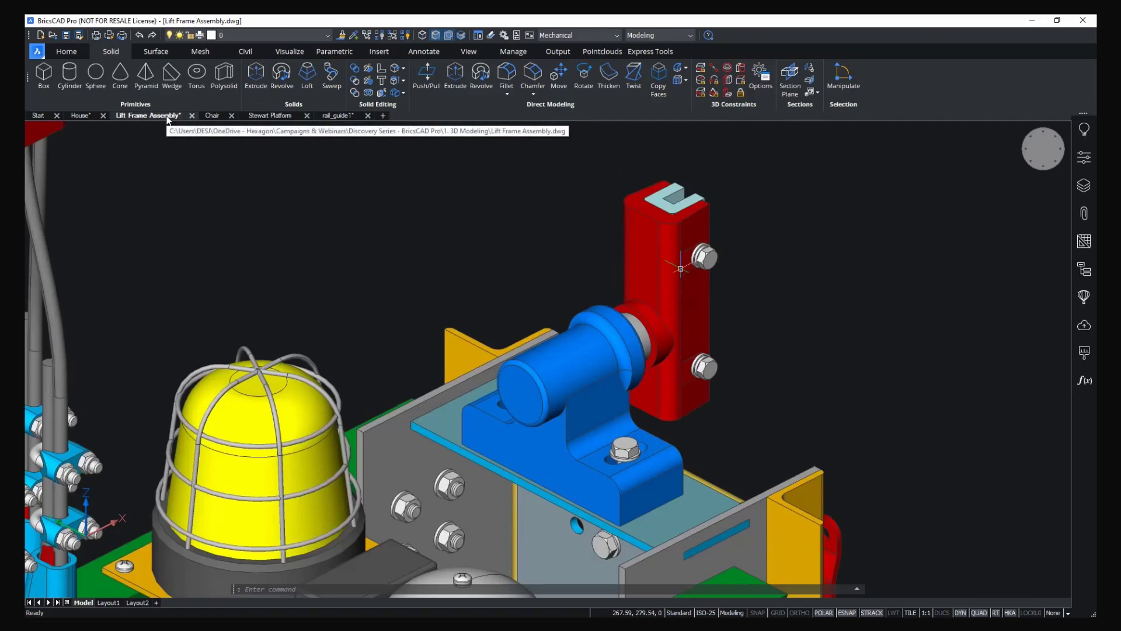
pyautogui.scroll(-1, 505, 283)
pyautogui.scroll(-1, 505, 283)
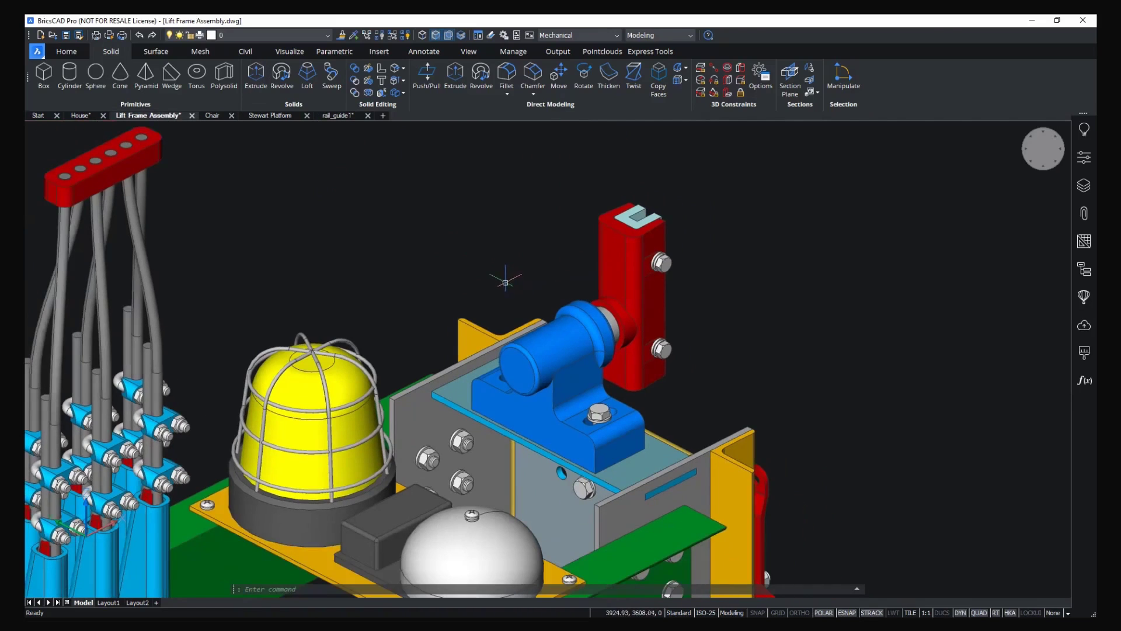
pyautogui.scroll(1, 731, 274)
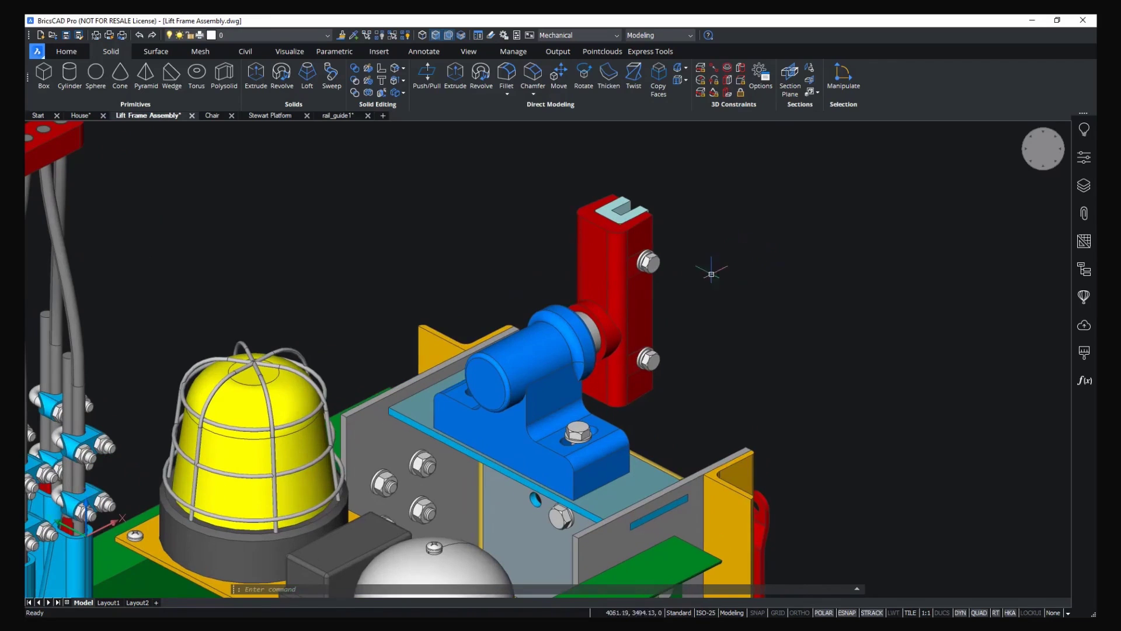
pyautogui.scroll(-4, 631, 285)
pyautogui.moveTo(641, 287); pyautogui.dragTo(928, 101, button='middle')
pyautogui.scroll(-2, 641, 286)
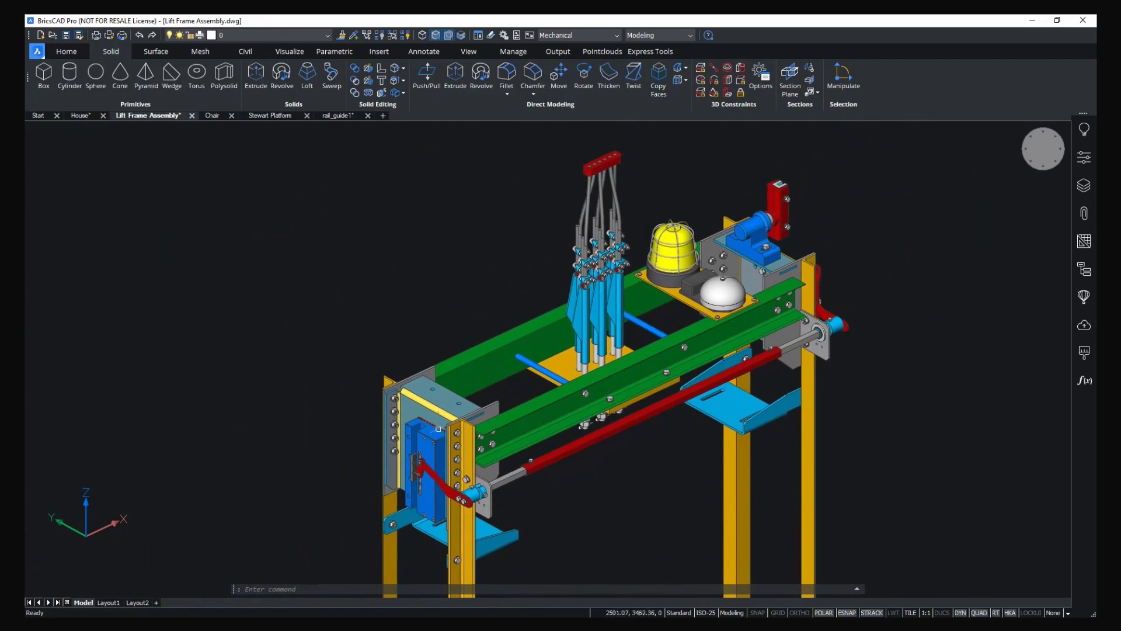
pyautogui.keyDown('shift'); pyautogui.moveTo(411, 468); pyautogui.dragTo(438, 230, button='middle'); pyautogui.keyUp('shift')
pyautogui.keyDown('shift'); pyautogui.moveTo(782, 327); pyautogui.dragTo(806, 282, button='middle'); pyautogui.keyUp('shift')
pyautogui.scroll(10, 769, 273)
pyautogui.scroll(5, 765, 247)
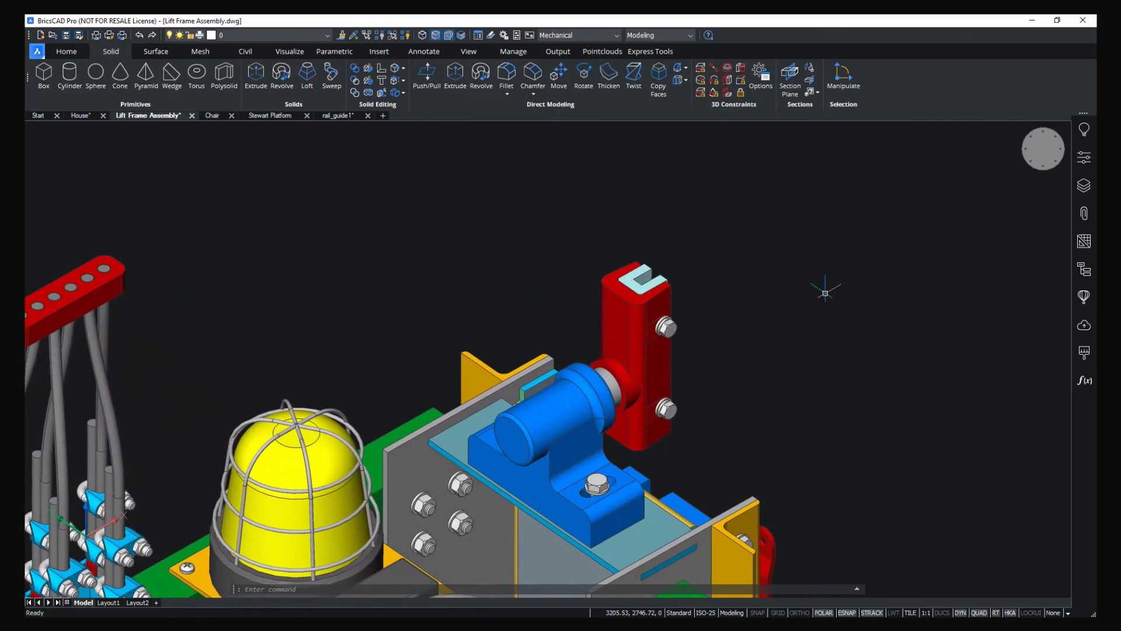
pyautogui.moveTo(825, 293); pyautogui.dragTo(820, 288, button='middle')
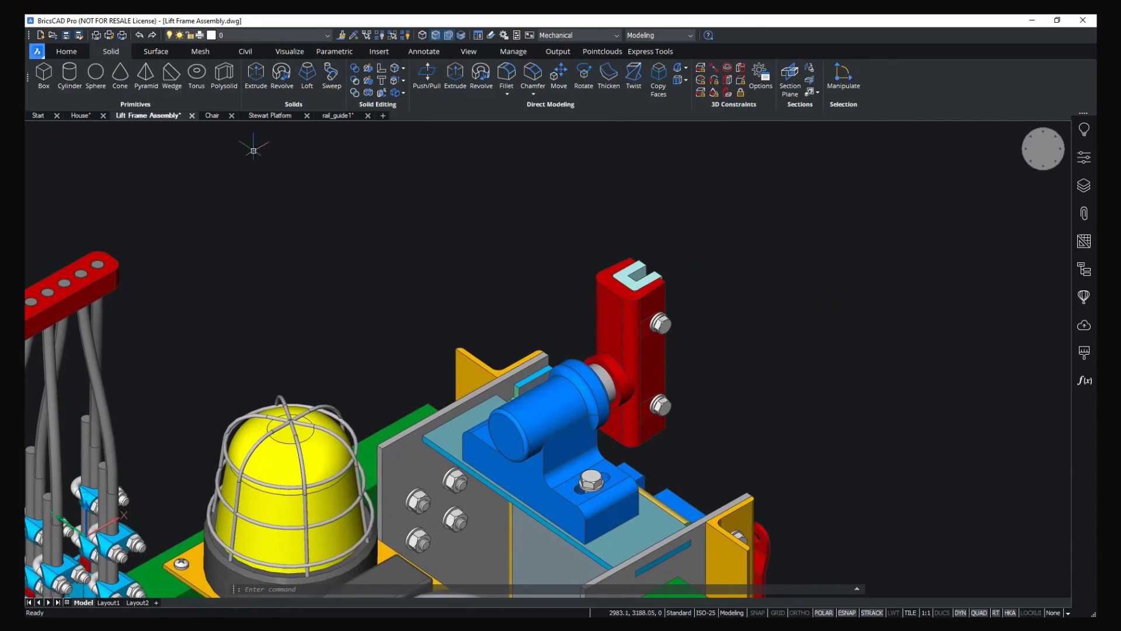
# Start Copy Guided in 3D mode with the rail guide and its two mounting bolts as the detail objects.
pyautogui.click(74, 52)
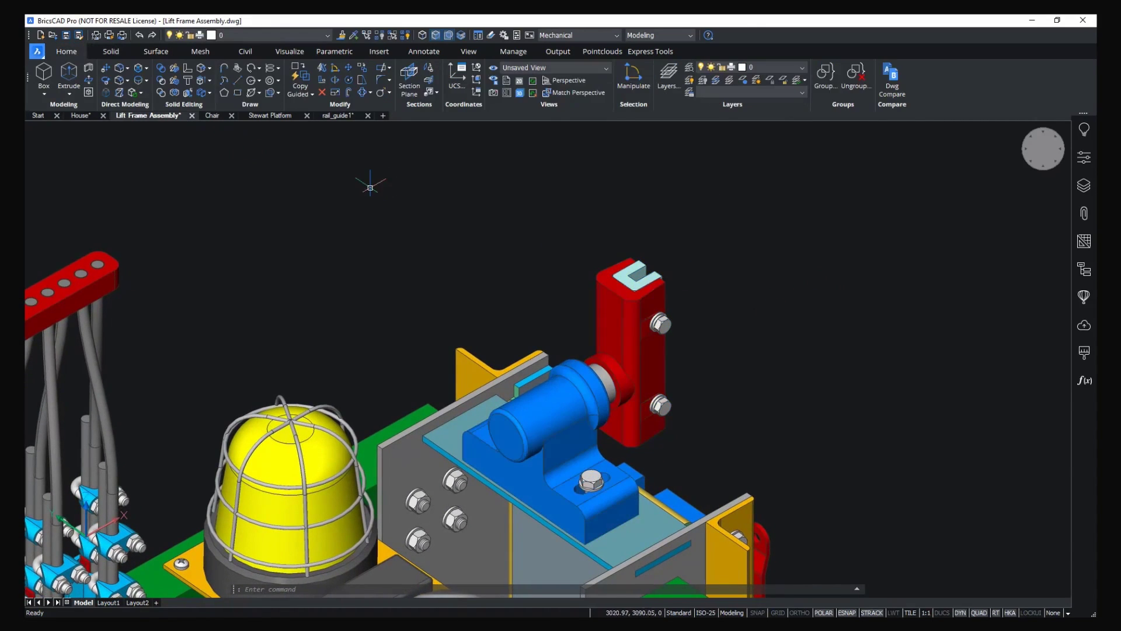
pyautogui.click(311, 95)
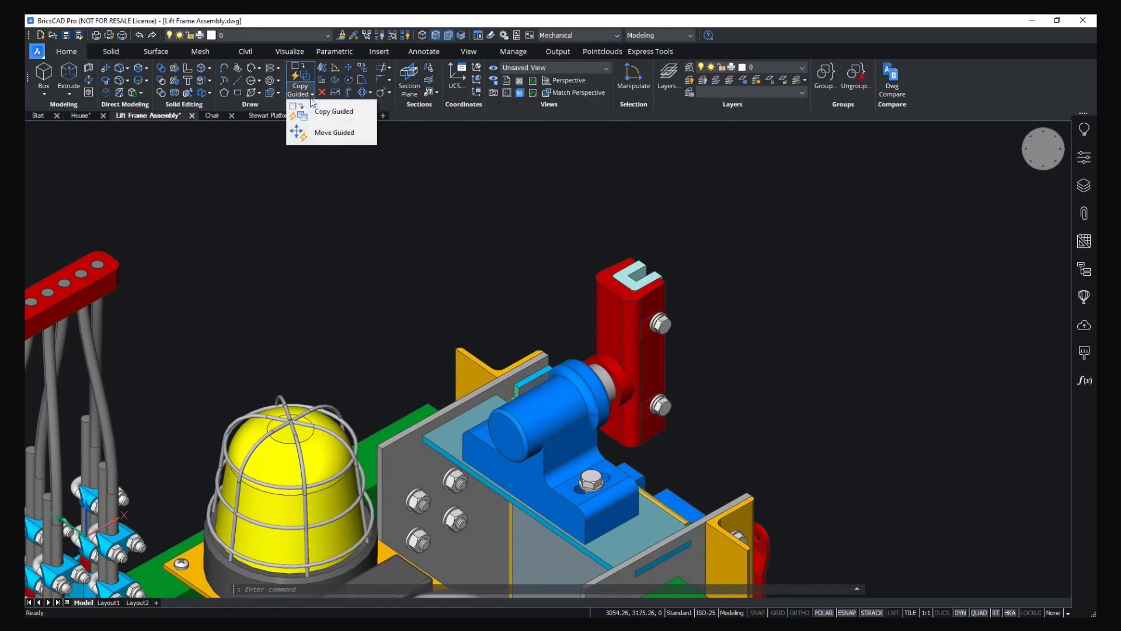
pyautogui.click(336, 117)
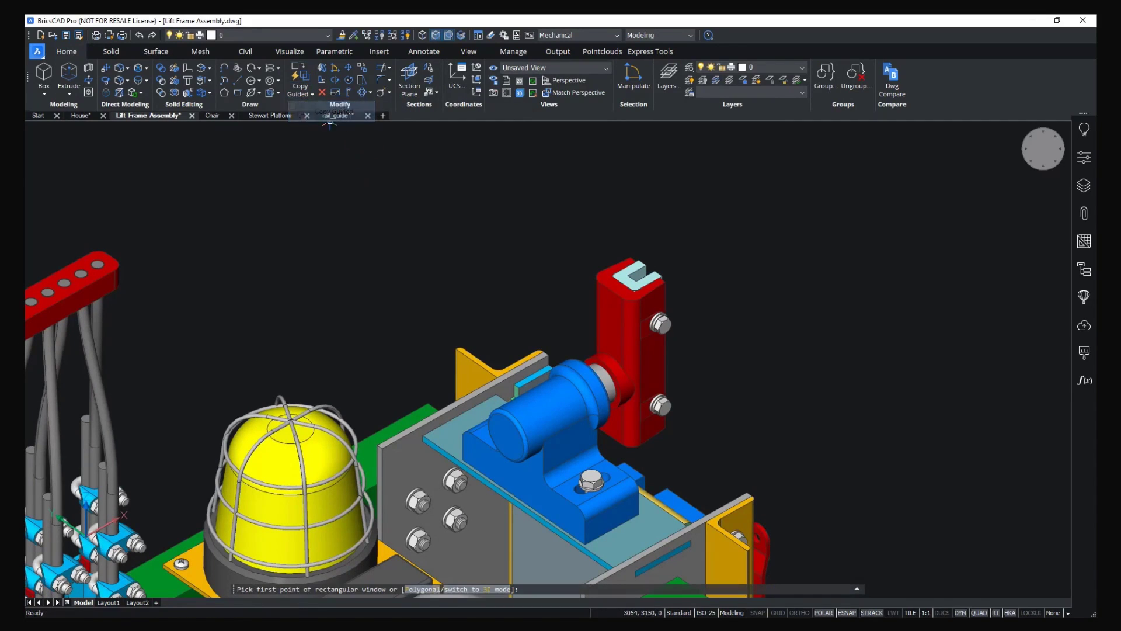
pyautogui.click(478, 590)
pyautogui.keyDown('shift'); pyautogui.moveTo(799, 348); pyautogui.dragTo(603, 231, button='middle'); pyautogui.keyUp('shift')
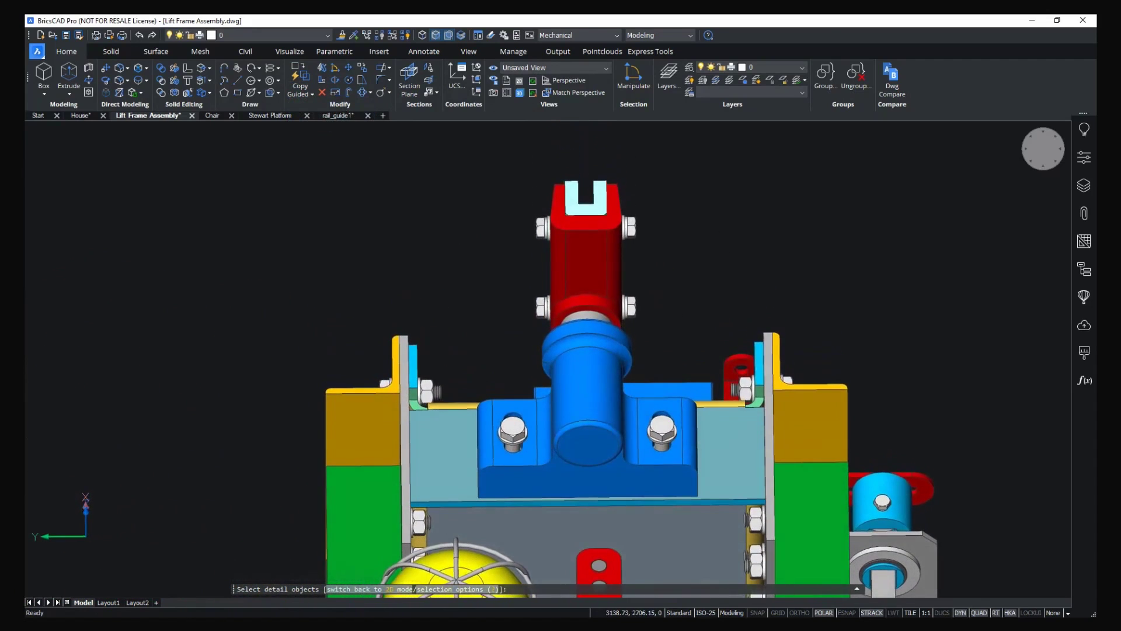
pyautogui.click(602, 232)
pyautogui.click(639, 357)
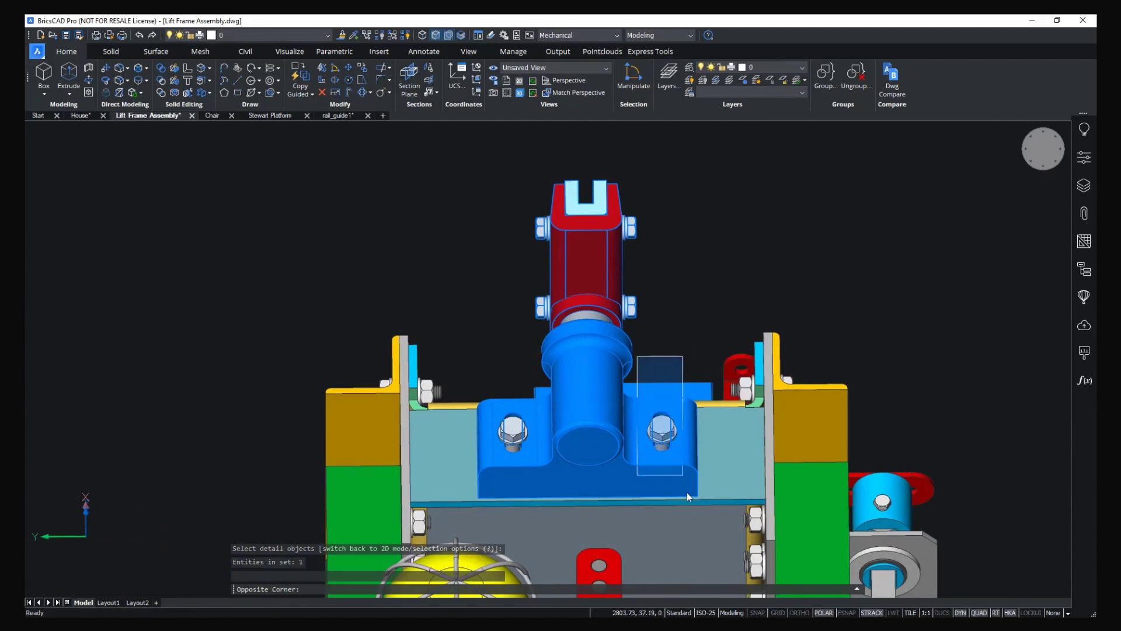
pyautogui.click(691, 524)
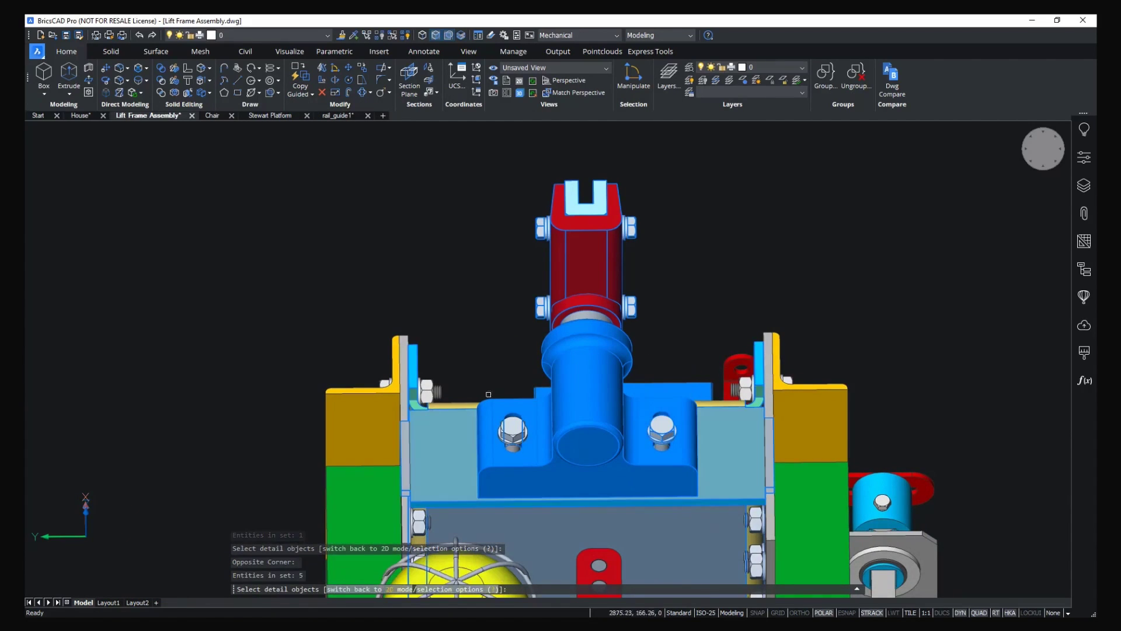
pyautogui.click(464, 346)
pyautogui.click(539, 517)
pyautogui.keyDown('shift'); pyautogui.moveTo(539, 517); pyautogui.dragTo(771, 257, button='middle'); pyautogui.keyUp('shift')
pyautogui.press('Return')
# Try to specify the source faces manually, replacing the detected ones with the top and bottom faces of the plate under the rail guide.
pyautogui.scroll(5, 777, 253)
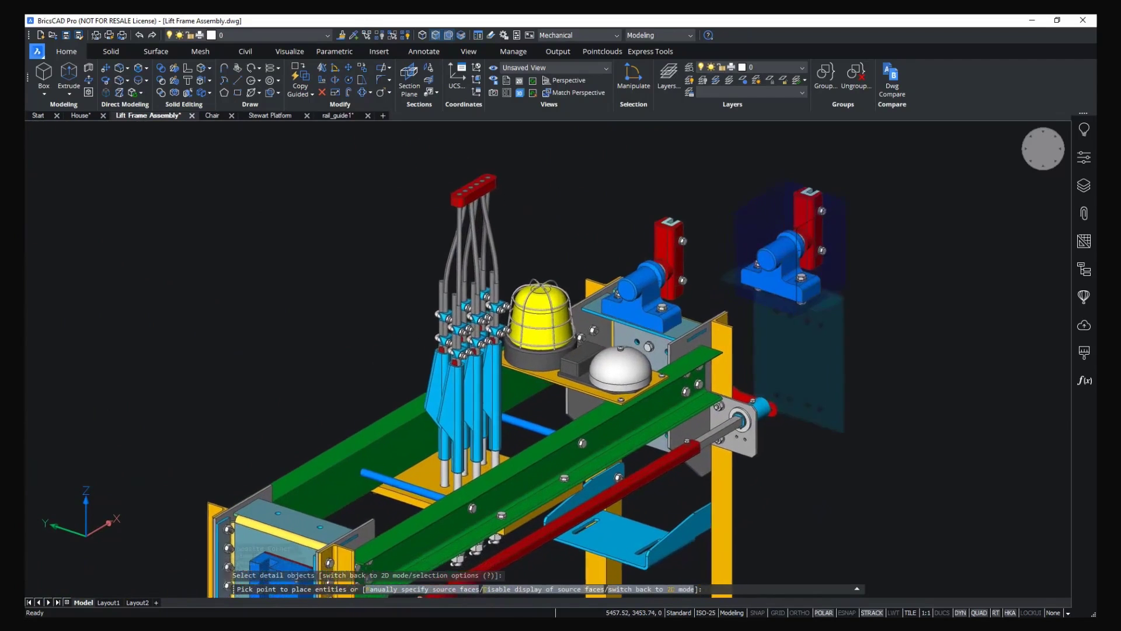
pyautogui.write('m')
pyautogui.press('Return')
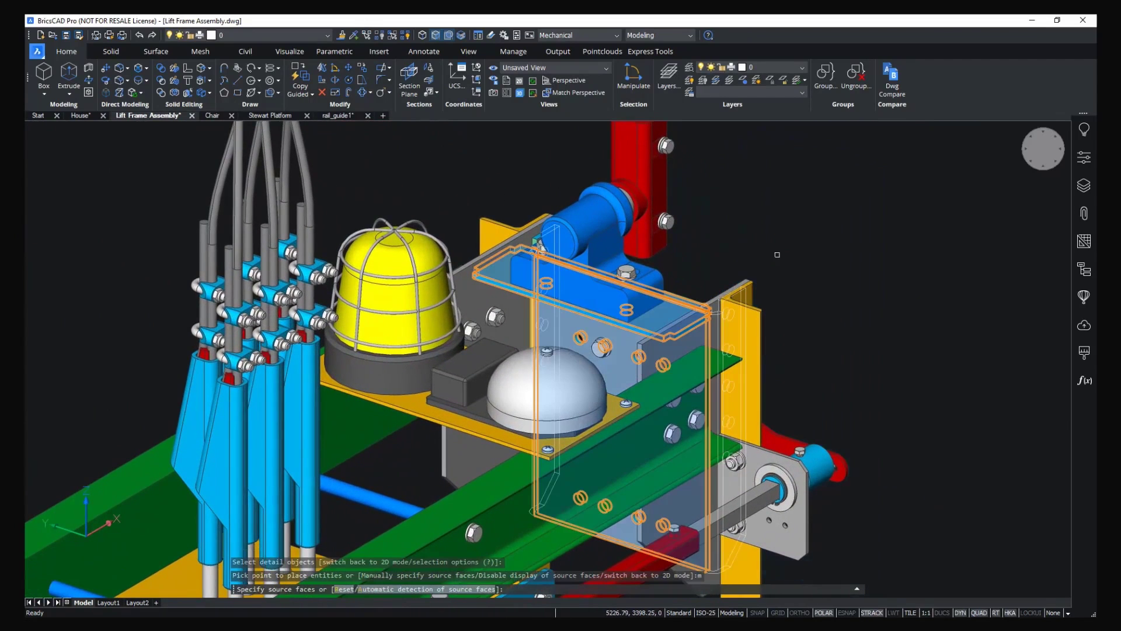
pyautogui.write('r')
pyautogui.press('Return')
pyautogui.scroll(5, 777, 255)
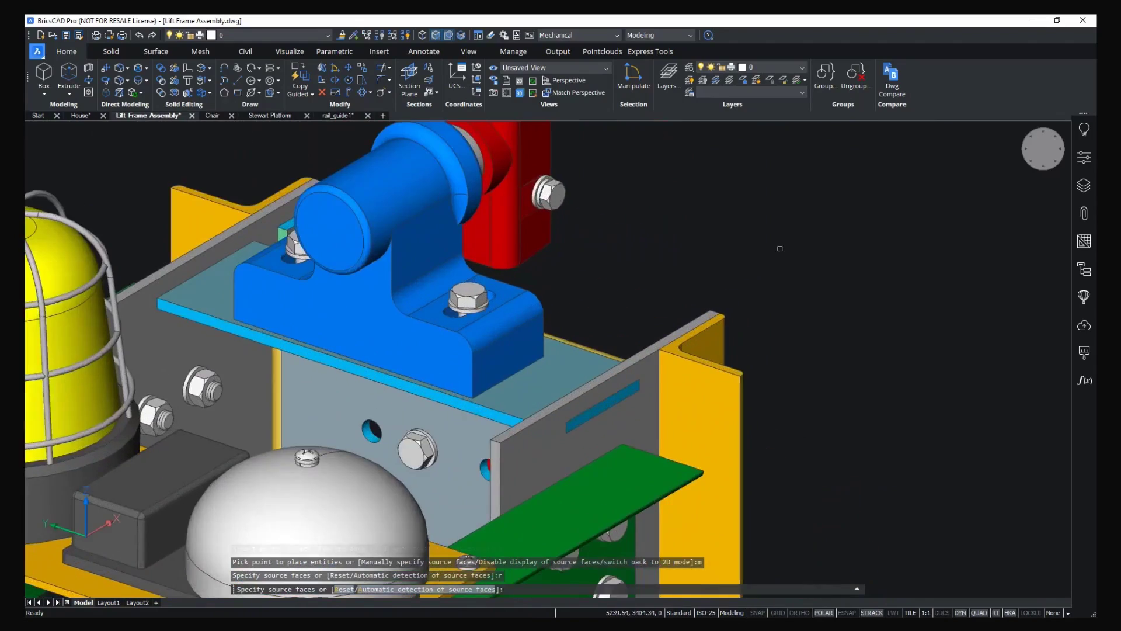
pyautogui.click(638, 395)
pyautogui.keyDown('shift'); pyautogui.moveTo(638, 396); pyautogui.dragTo(637, 286, button='middle'); pyautogui.keyUp('shift')
pyautogui.scroll(4, 430, 465)
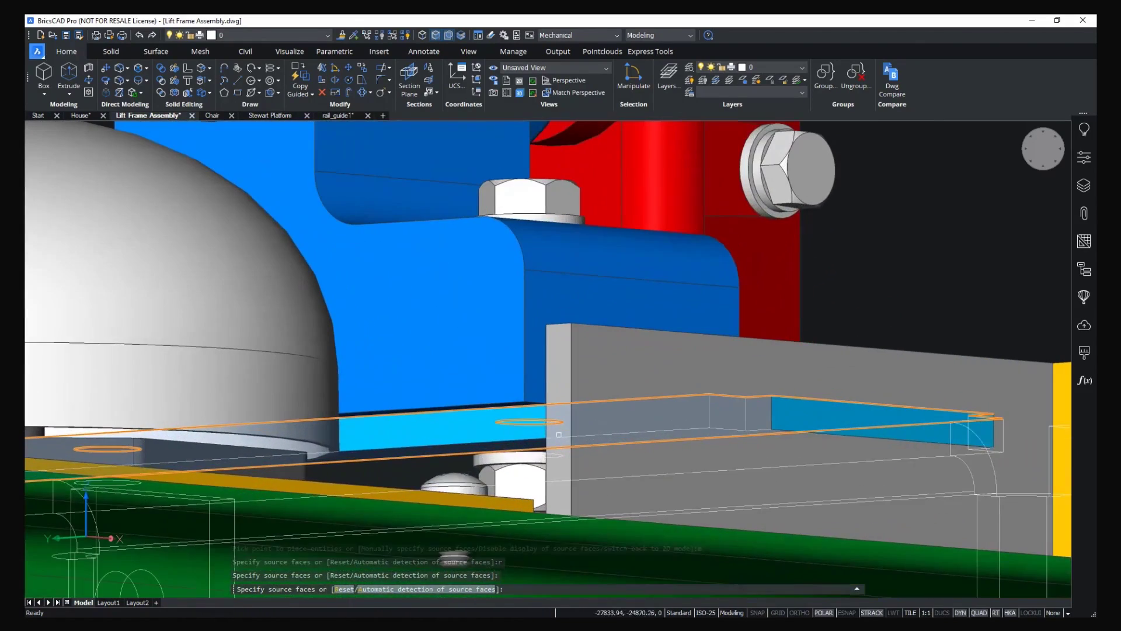
pyautogui.click(430, 465)
pyautogui.keyDown('shift'); pyautogui.moveTo(430, 465); pyautogui.dragTo(435, 549, button='middle'); pyautogui.keyUp('shift')
pyautogui.scroll(-2, 555, 426)
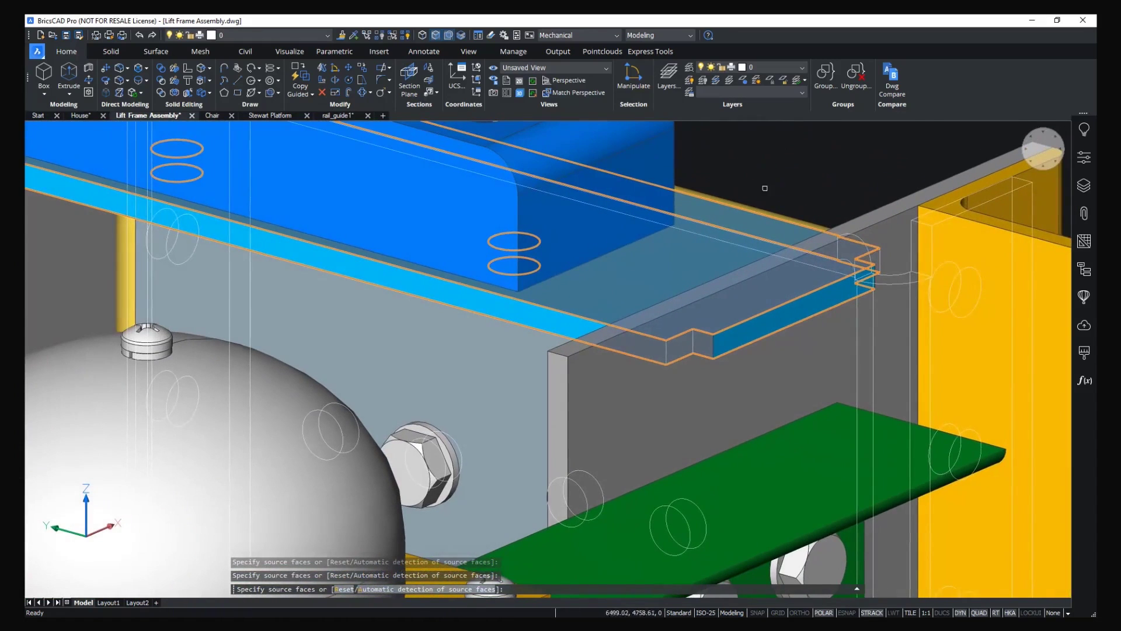
pyautogui.press('Return')
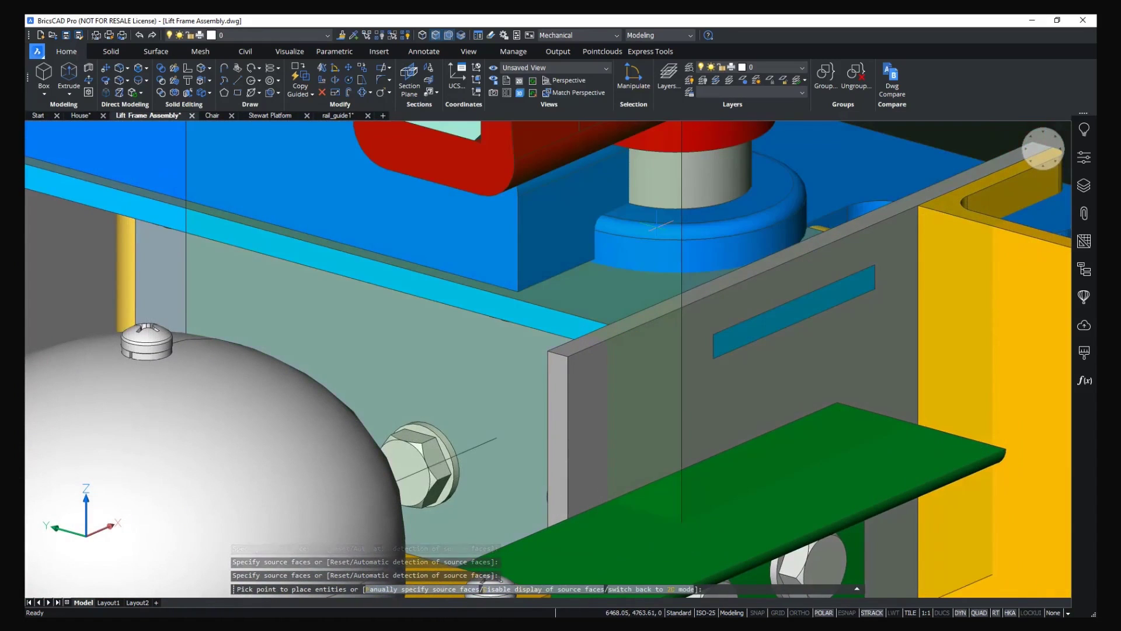
# Reset the manually specified source faces and pick the side faces of the plate under the rail guide instead.
pyautogui.write('m')
pyautogui.press('Return')
pyautogui.write('r')
pyautogui.press('Return')
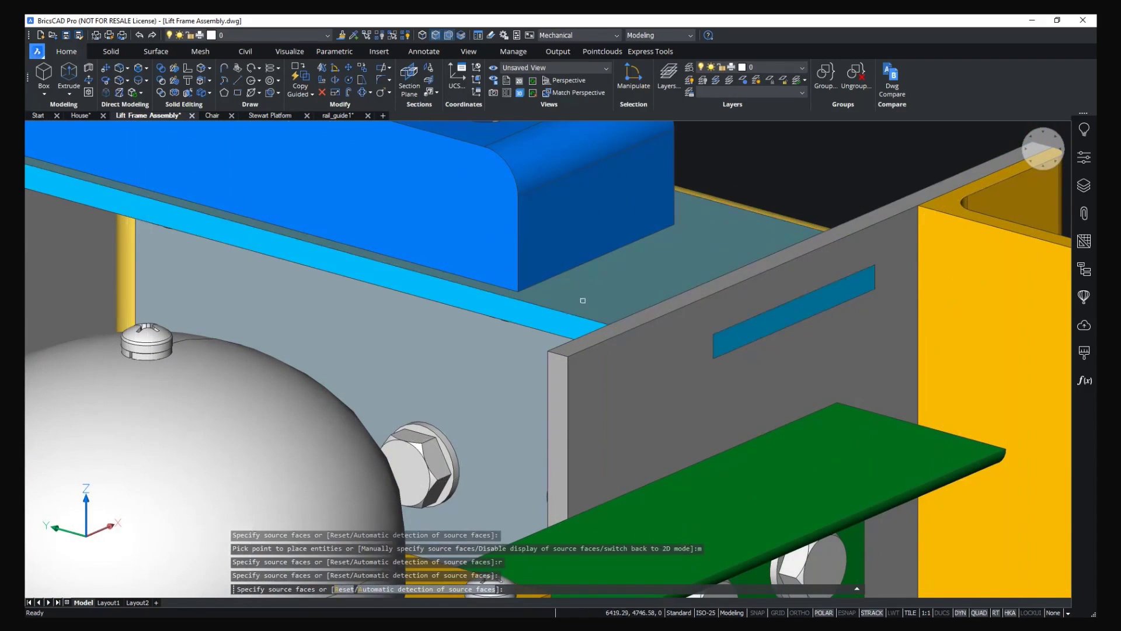
pyautogui.click(552, 324)
pyautogui.click(551, 324)
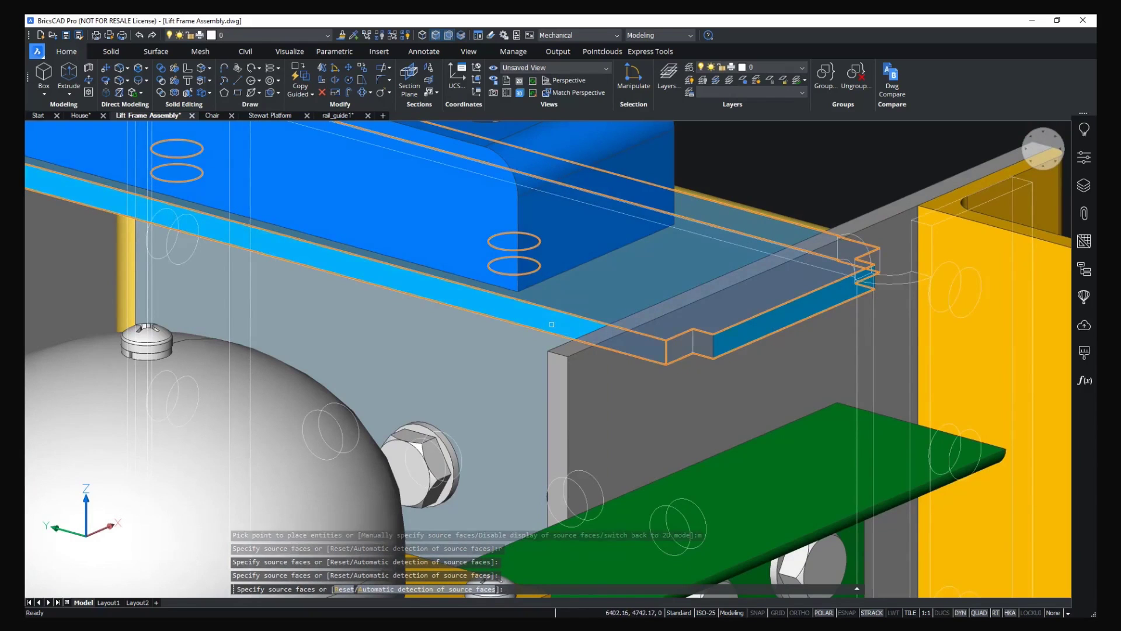
pyautogui.scroll(3, 551, 324)
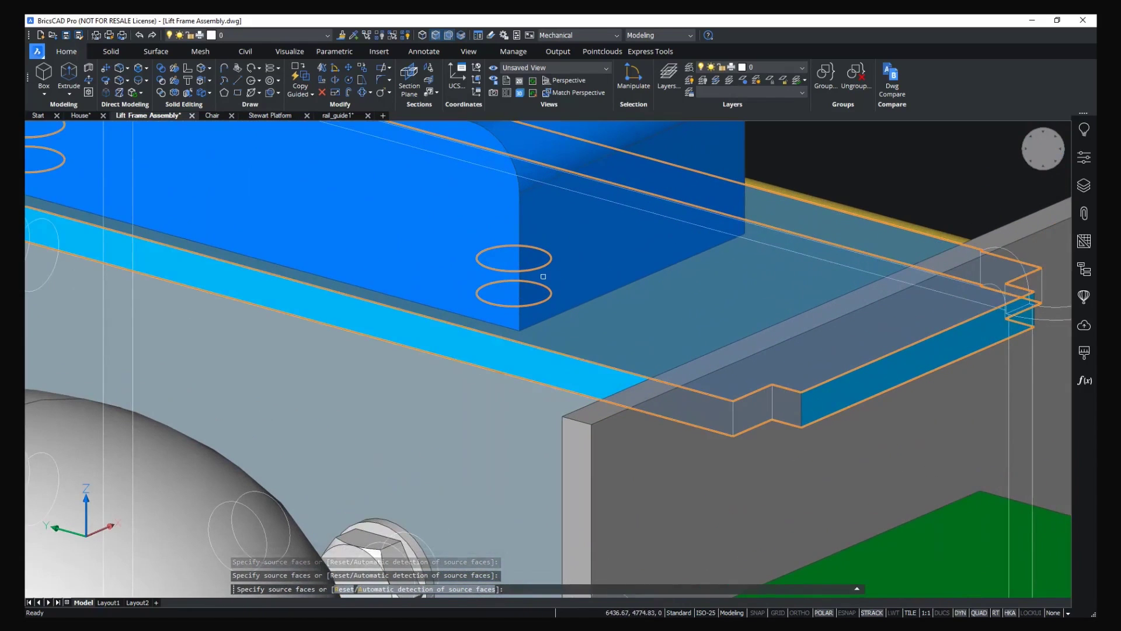
pyautogui.scroll(-3, 561, 268)
pyautogui.keyDown('shift'); pyautogui.moveTo(479, 268); pyautogui.dragTo(576, 297, button='middle'); pyautogui.keyUp('shift')
pyautogui.scroll(4, 575, 299)
pyautogui.scroll(1, 713, 312)
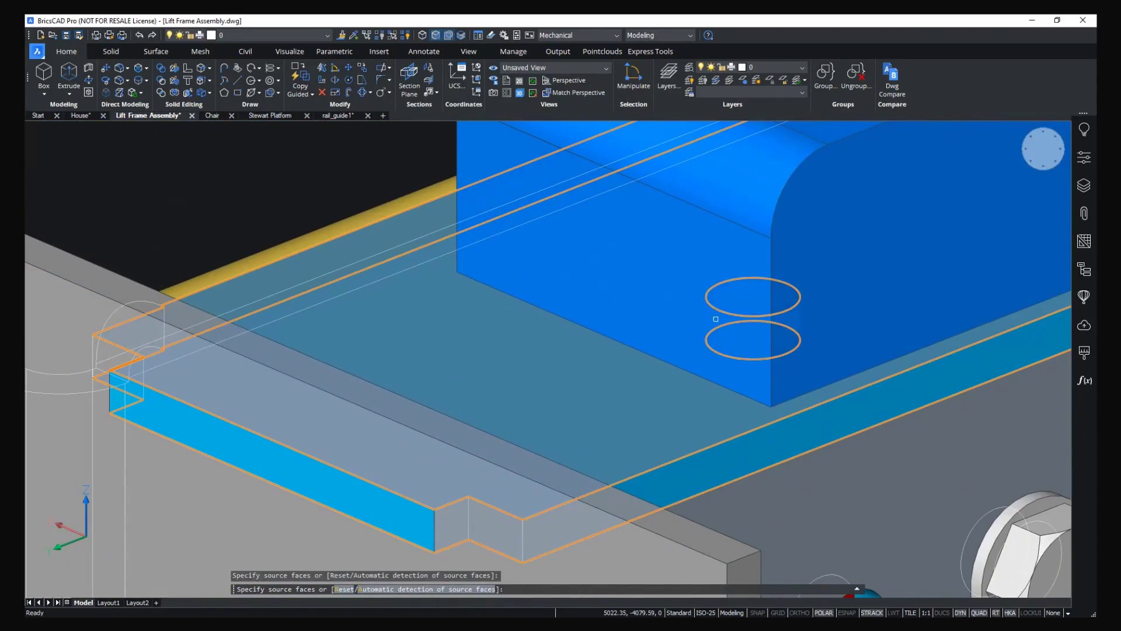
pyautogui.scroll(-6, 716, 319)
pyautogui.scroll(-4, 286, 358)
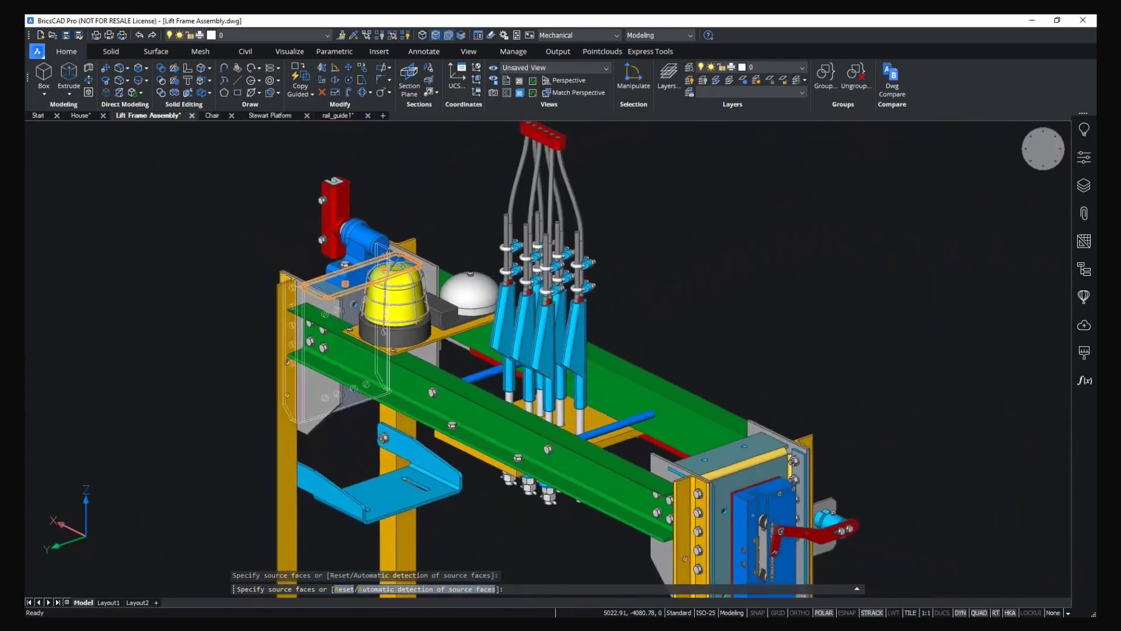
pyautogui.press('Return')
# Place a copy of the rail guide with its bolts on the top plate at the opposite end of the lift frame.
pyautogui.scroll(3, 638, 255)
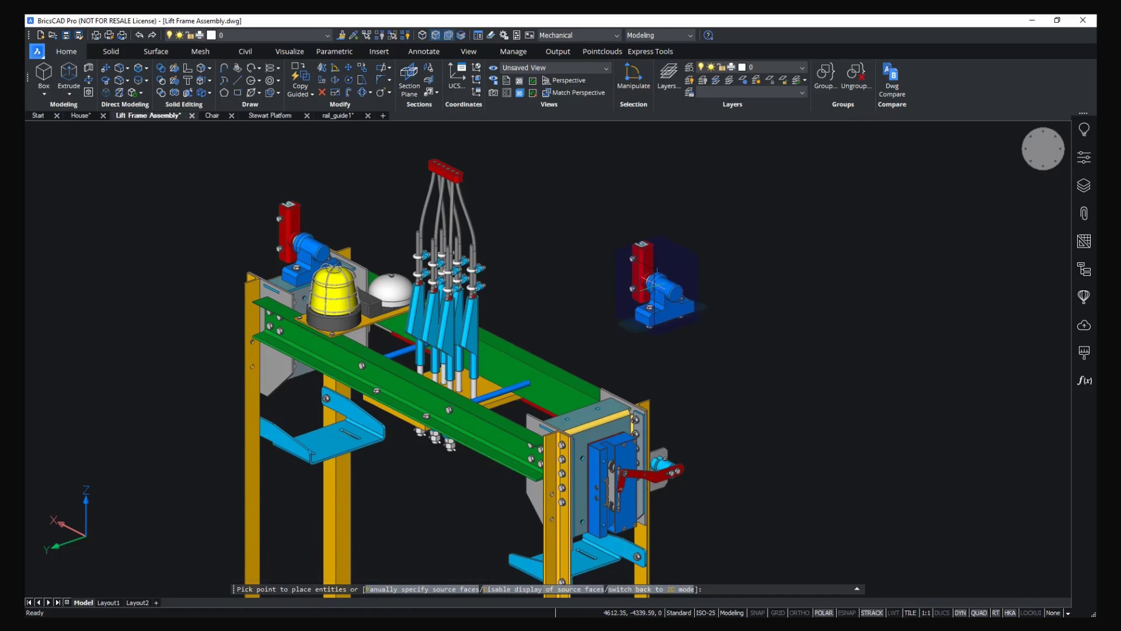
pyautogui.scroll(1, 661, 294)
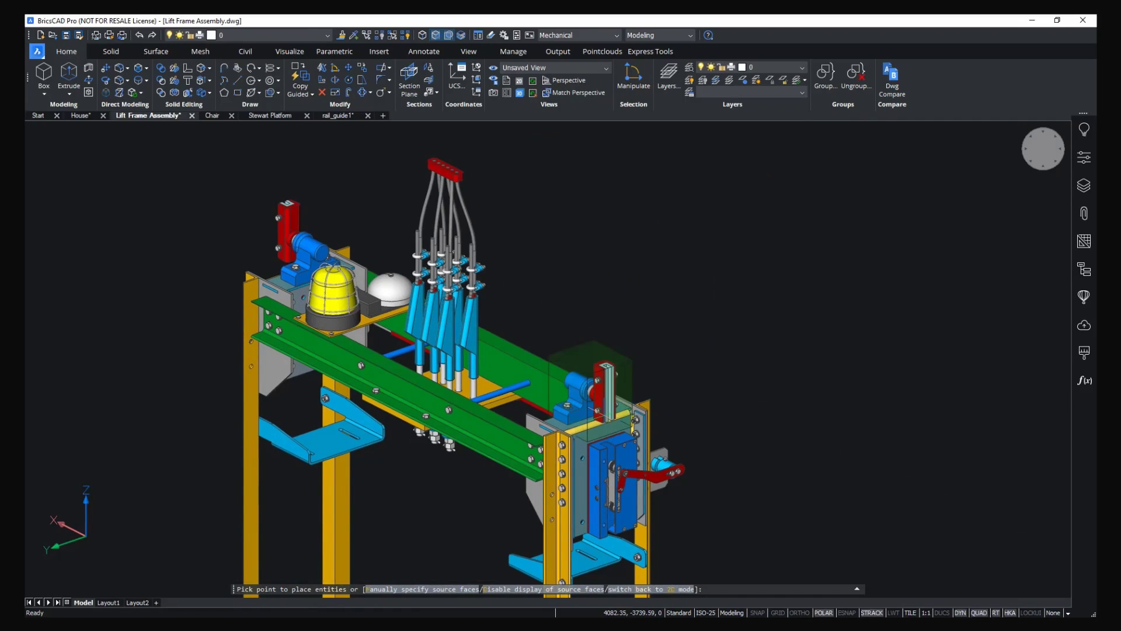
pyautogui.click(599, 412)
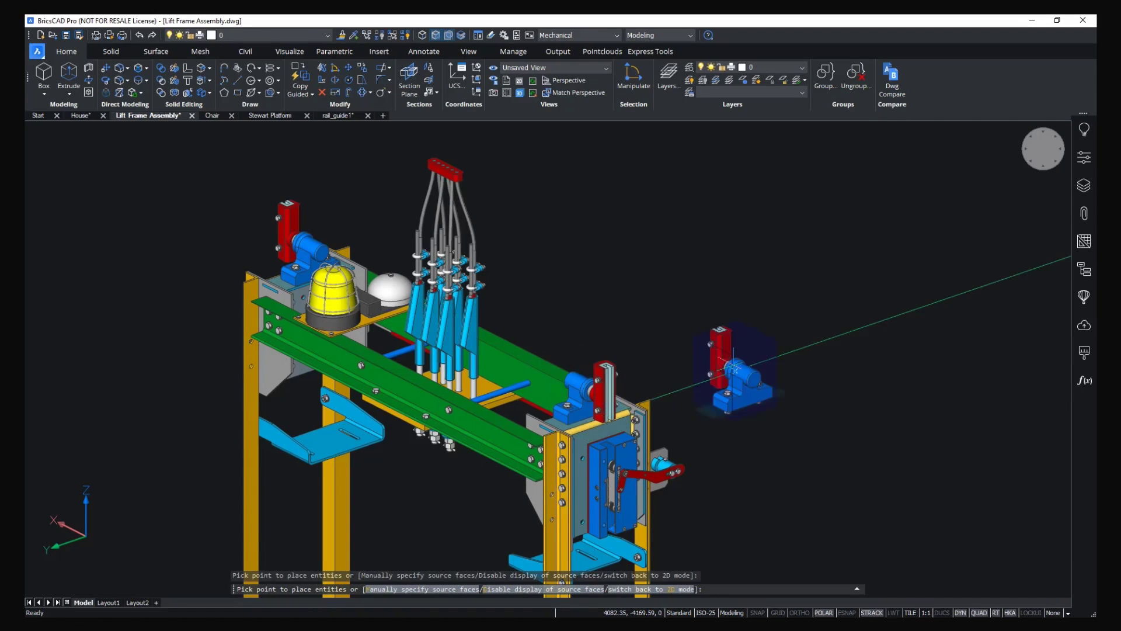
# Place copies of the rail guide beneath both lower ends of the lift frame and finish the guided copy.
pyautogui.keyDown('shift'); pyautogui.moveTo(741, 383); pyautogui.dragTo(736, 300, button='middle'); pyautogui.keyUp('shift')
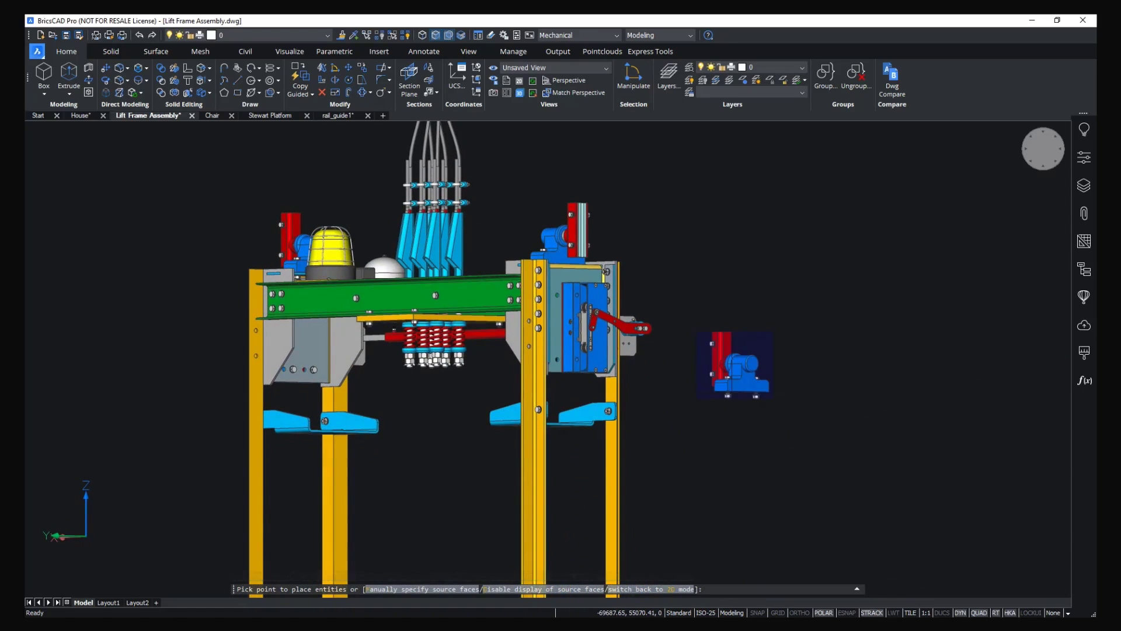
pyautogui.keyDown('shift'); pyautogui.moveTo(735, 367); pyautogui.dragTo(676, 471, button='middle'); pyautogui.keyUp('shift')
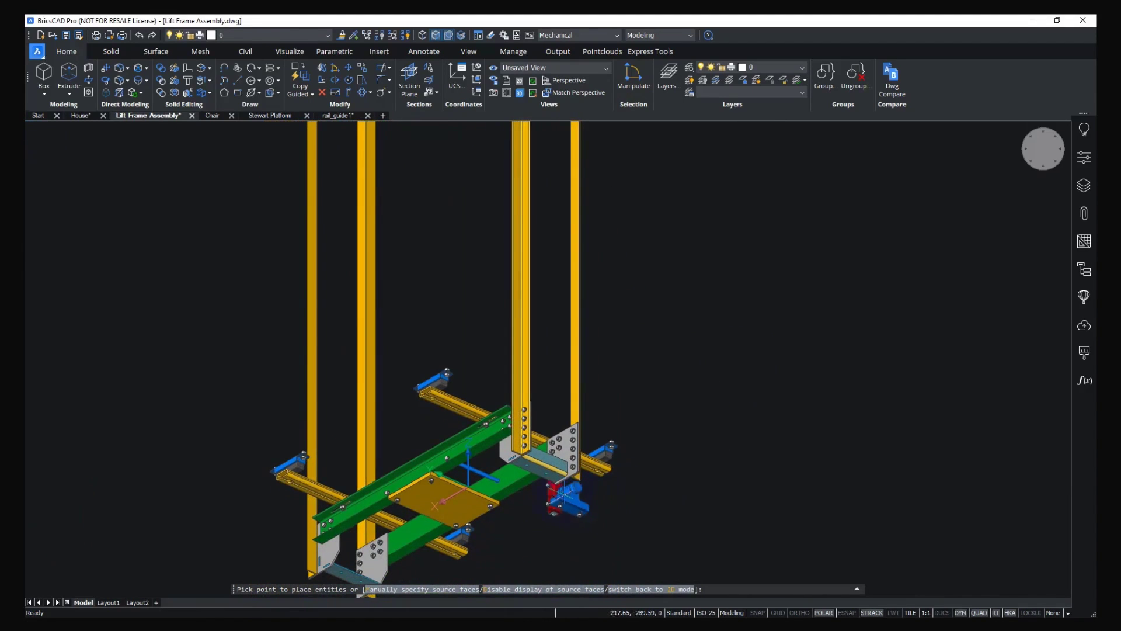
pyautogui.click(541, 485)
pyautogui.keyDown('shift'); pyautogui.moveTo(600, 486); pyautogui.dragTo(427, 444, button='middle'); pyautogui.keyUp('shift')
pyautogui.click(418, 403)
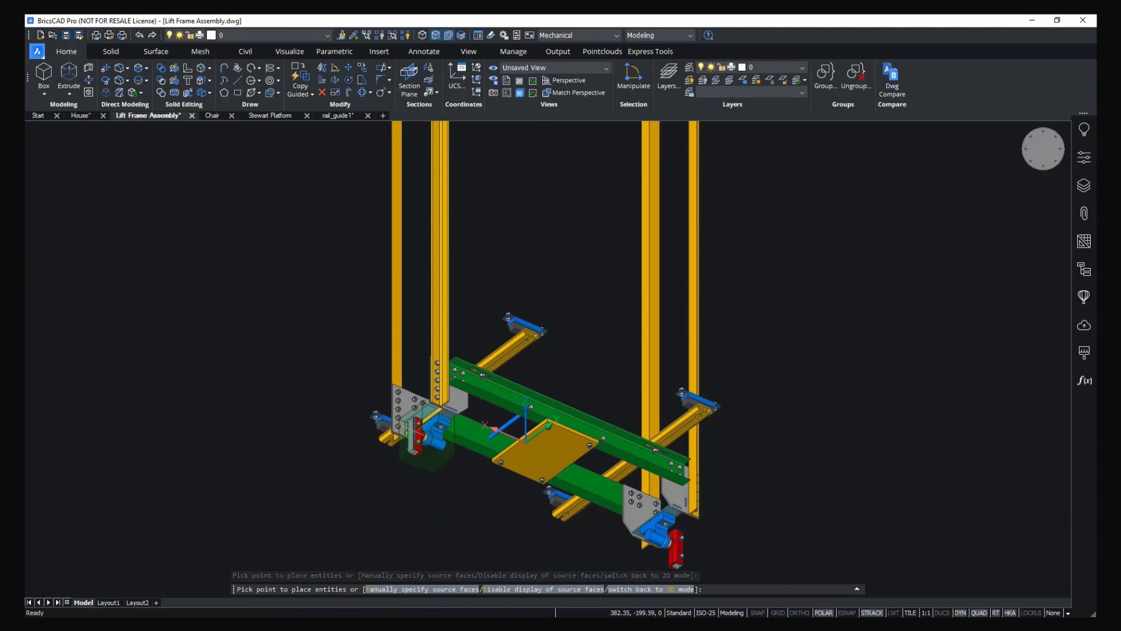
pyautogui.click(416, 431)
pyautogui.keyDown('shift'); pyautogui.moveTo(421, 427); pyautogui.dragTo(529, 455, button='middle'); pyautogui.keyUp('shift')
pyautogui.moveTo(668, 126); pyautogui.dragTo(665, 387, button='middle')
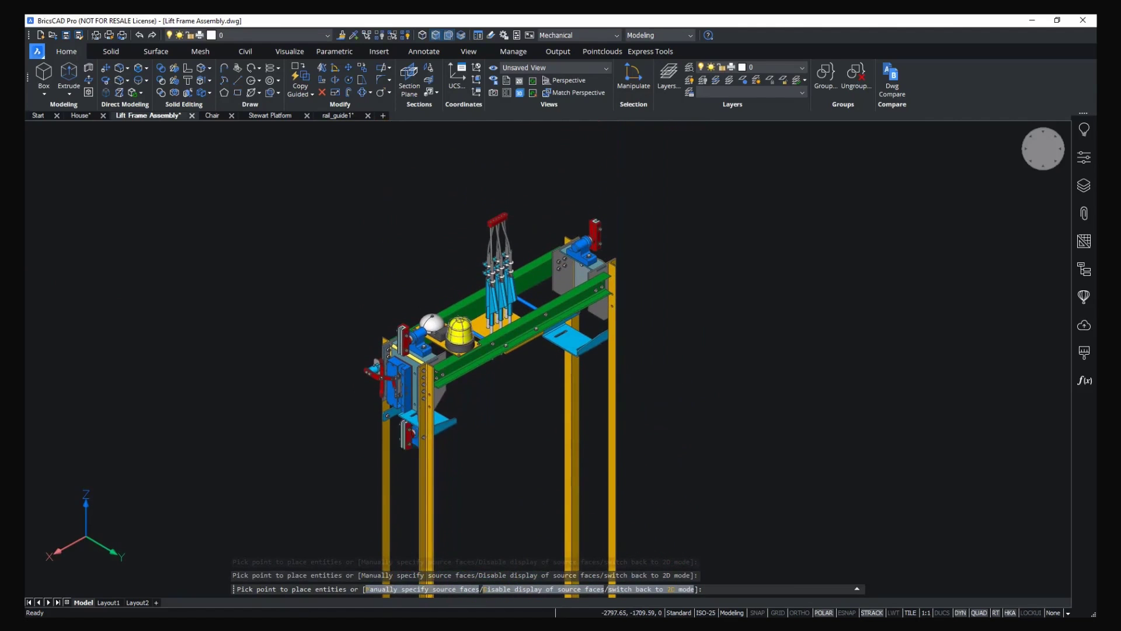
pyautogui.press('Return')
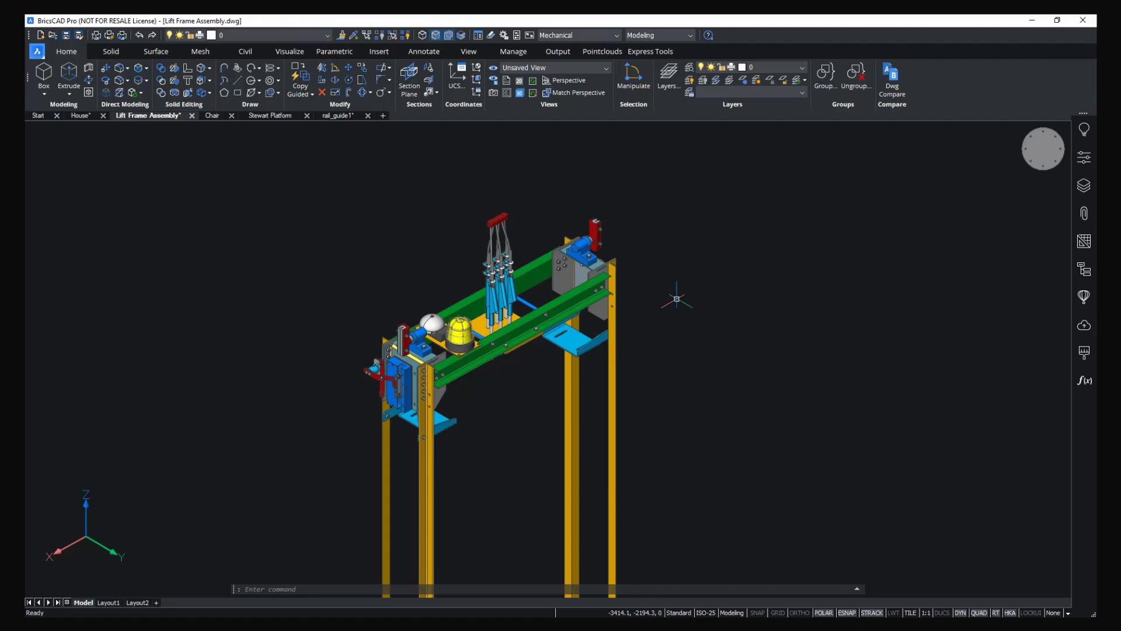
# Switch to the Chair drawing and view the chair at an angle that also shows the rear leg.
pyautogui.click(213, 115)
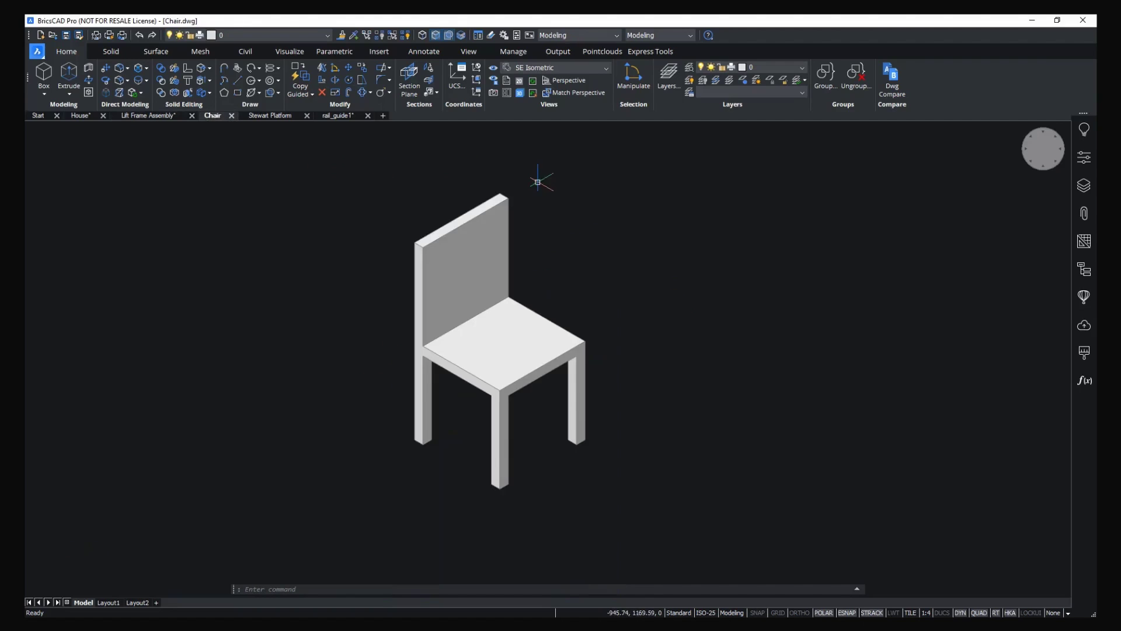
pyautogui.keyDown('shift'); pyautogui.moveTo(700, 279); pyautogui.dragTo(781, 270, button='middle'); pyautogui.keyUp('shift')
pyautogui.scroll(3, 696, 284)
# Add a 3D distance constraint of 1000 between the rear leg's bottom face and the backrest's top face.
pyautogui.click(340, 53)
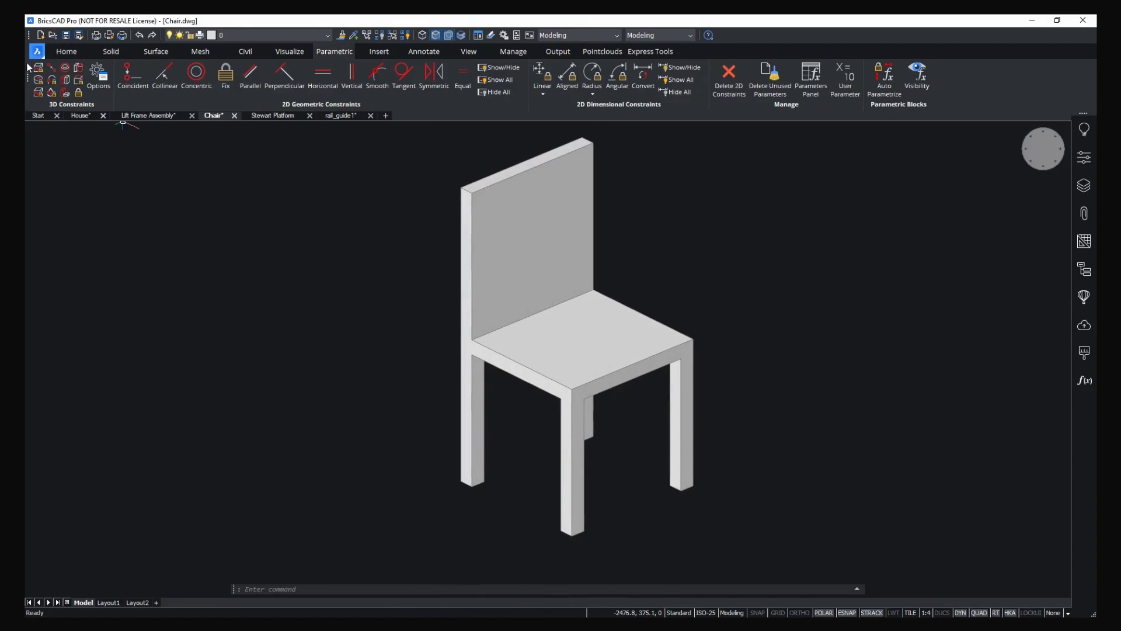
pyautogui.keyDown('shift'); pyautogui.moveTo(333, 403); pyautogui.dragTo(347, 287, button='middle'); pyautogui.keyUp('shift')
pyautogui.click(469, 434)
pyautogui.keyDown('shift'); pyautogui.moveTo(687, 287); pyautogui.dragTo(689, 424, button='middle'); pyautogui.keyUp('shift')
pyautogui.moveTo(565, 241); pyautogui.dragTo(564, 262, button='middle')
pyautogui.click(496, 262)
pyautogui.moveTo(699, 308); pyautogui.dragTo(649, 244, button='middle')
pyautogui.press('Return')
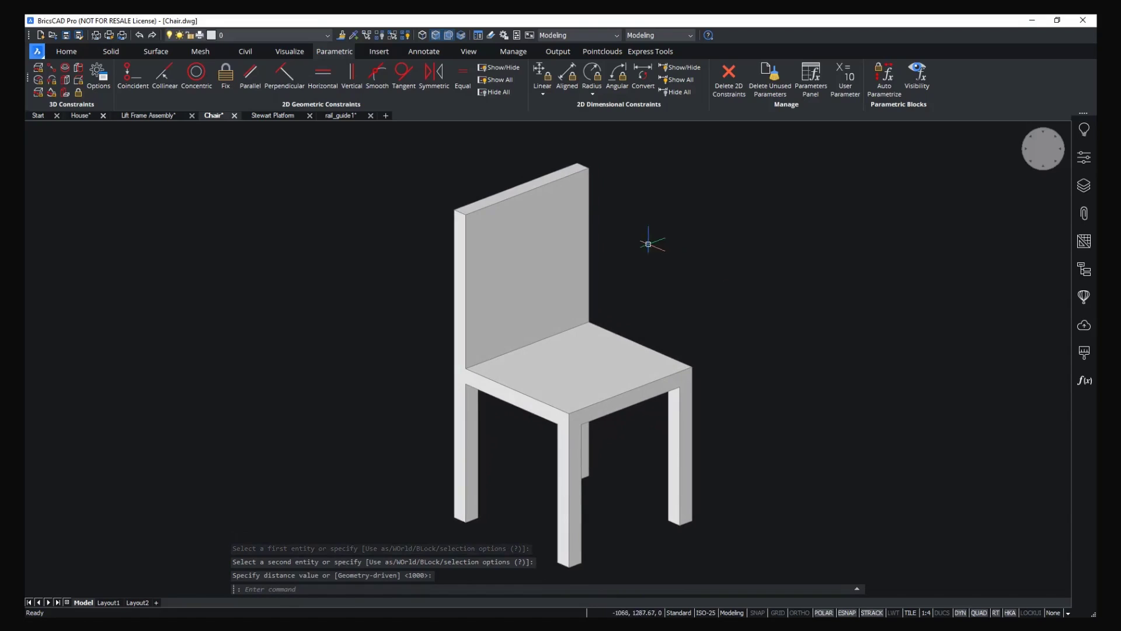
# Display the chair's parameters and expand the 3D dimensional constraints.
pyautogui.click(1083, 381)
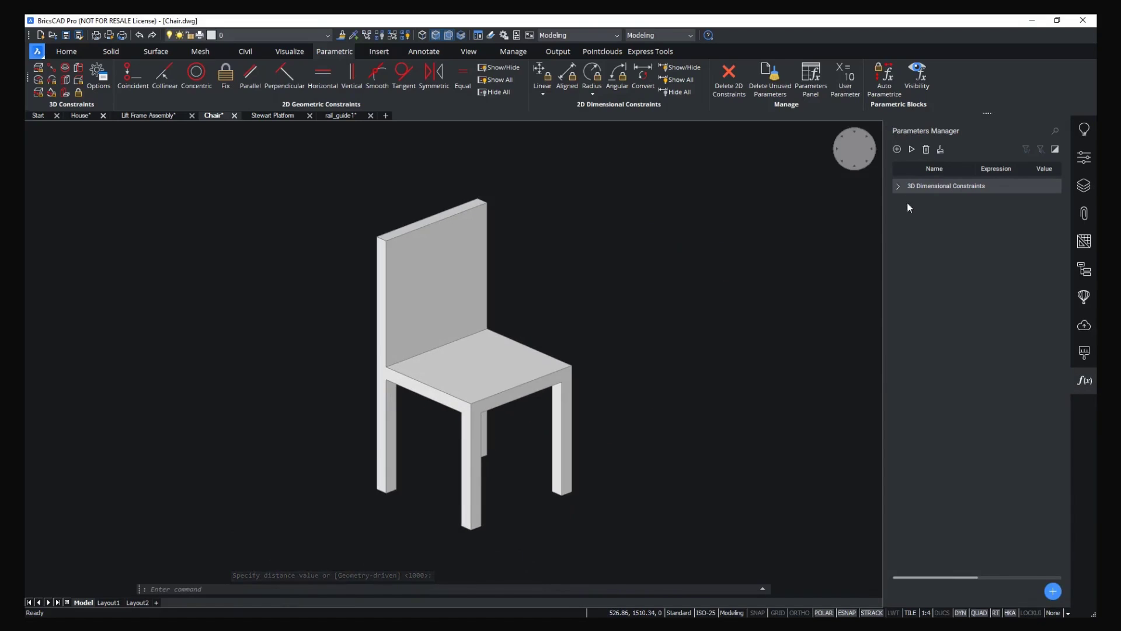
pyautogui.click(898, 185)
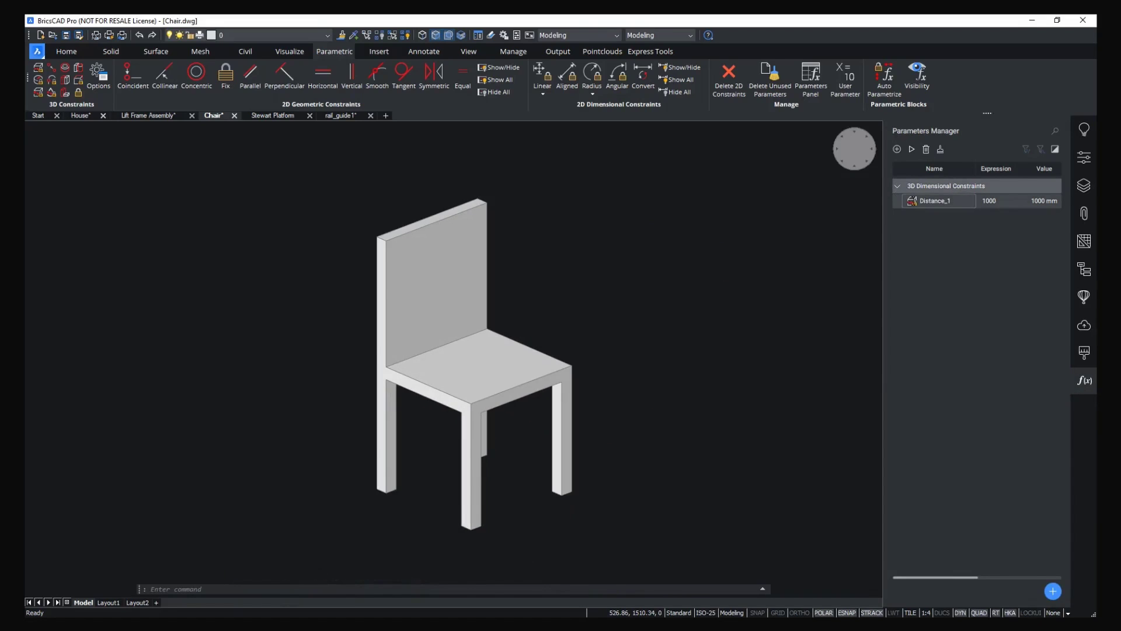
# Set the chair's overall height distance constraint to 1200.
pyautogui.doubleClick(987, 201)
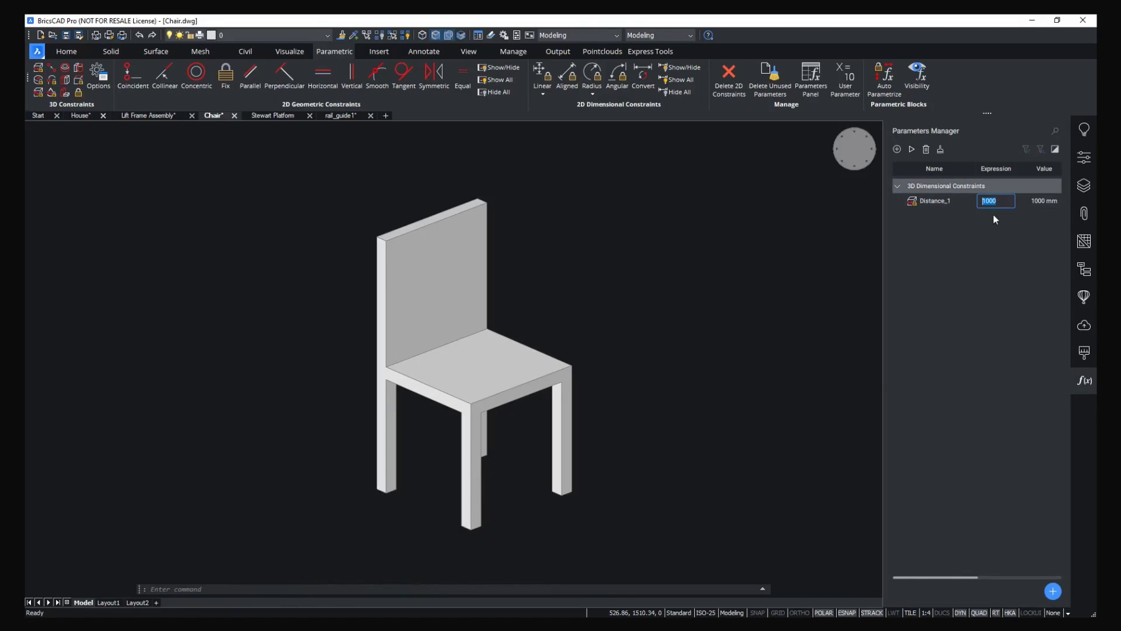
pyautogui.write('1200')
pyautogui.press('Return')
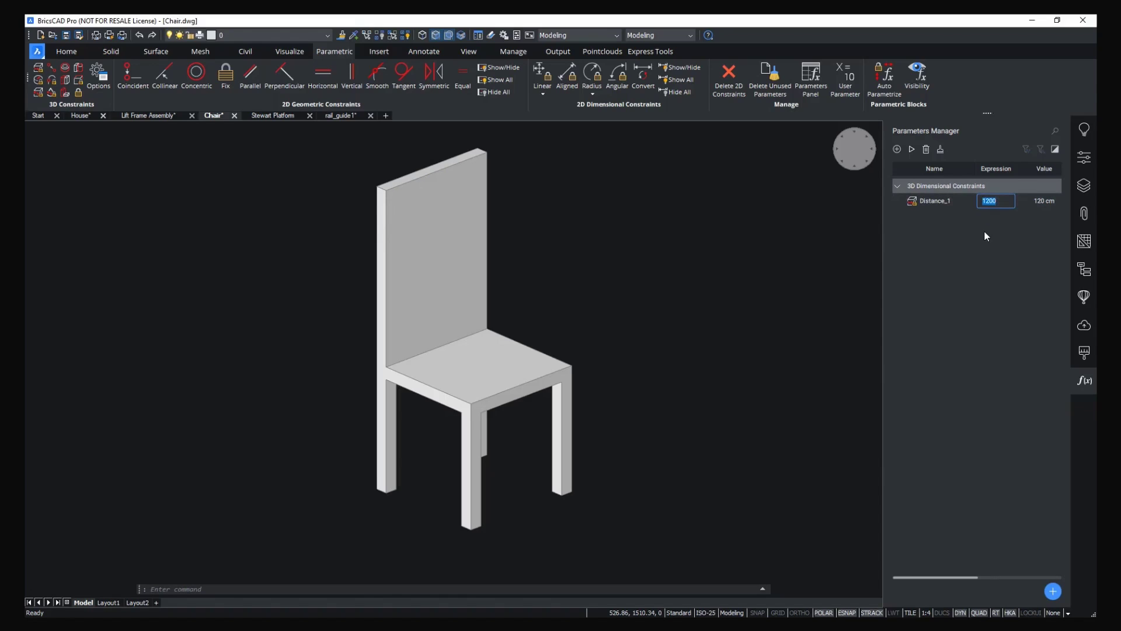
# Animate the chair's overall height distance constraint to preview the change in backrest height.
pyautogui.rightClick(897, 202)
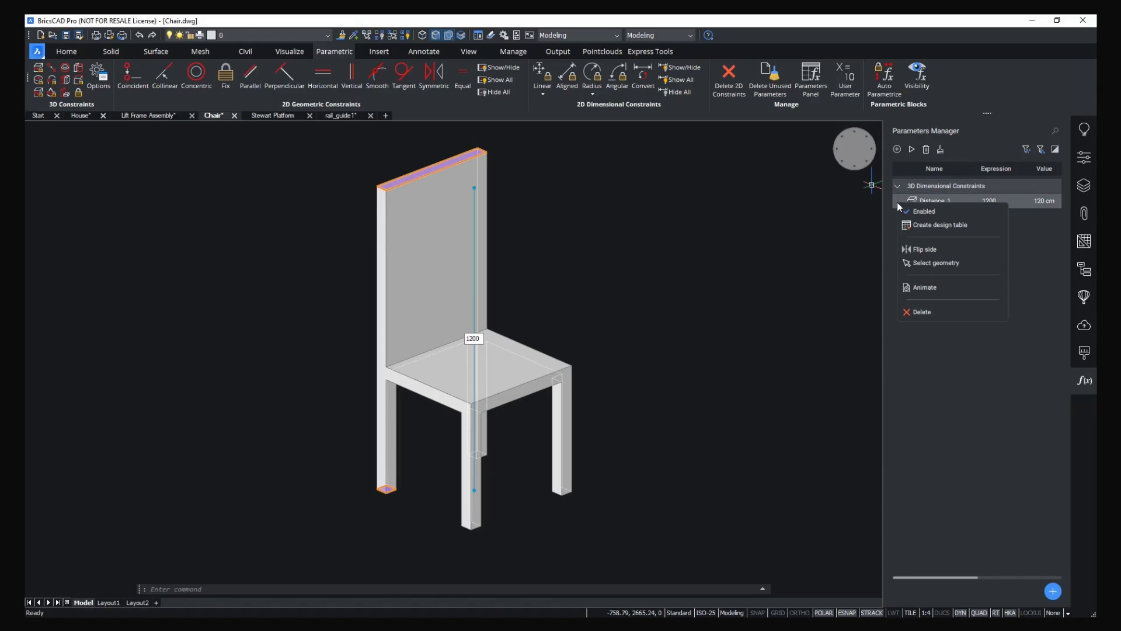
pyautogui.click(924, 287)
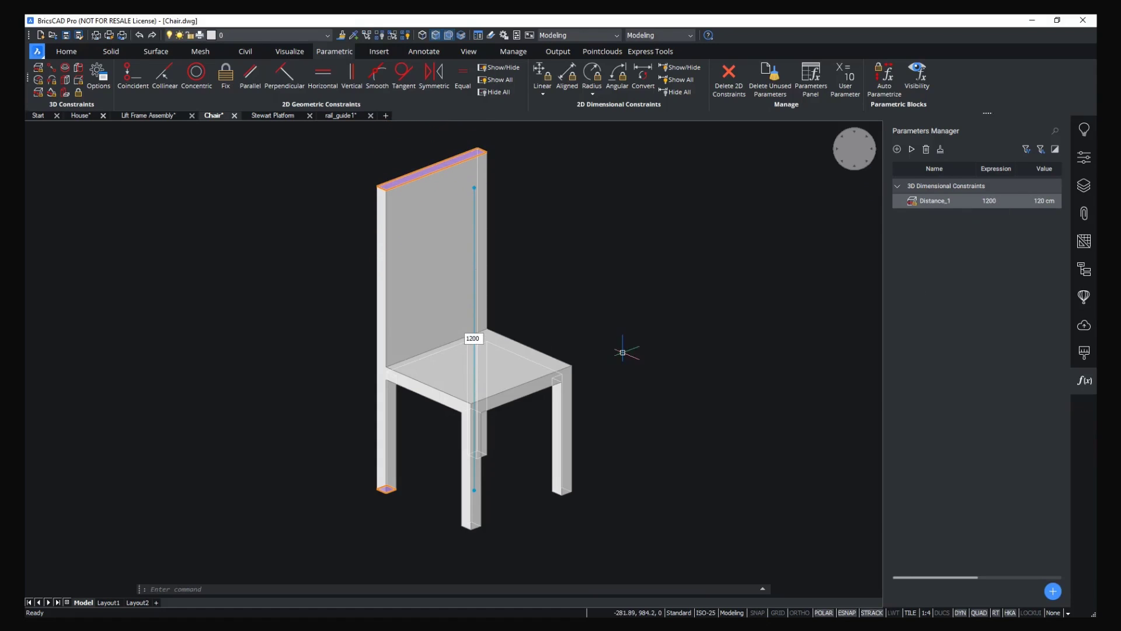
pyautogui.press('Escape')
pyautogui.press('Escape')
pyautogui.hotkey('ctrl', 'a')
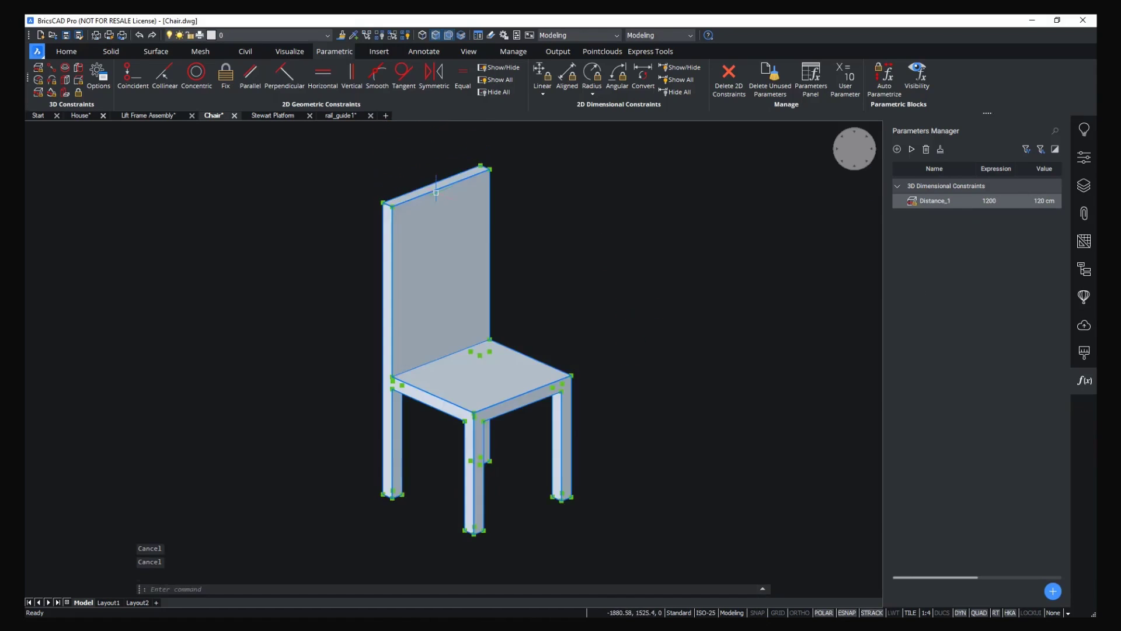
# Clear the selection and undo the changes back through the creation of the chair's 3D distance constraint.
pyautogui.click(659, 246)
pyautogui.press('Escape')
pyautogui.hotkey('ctrl', 'z')
pyautogui.hotkey('ctrl', 'z')
pyautogui.hotkey('ctrl', 'z')
pyautogui.hotkey('ctrl', 'z')
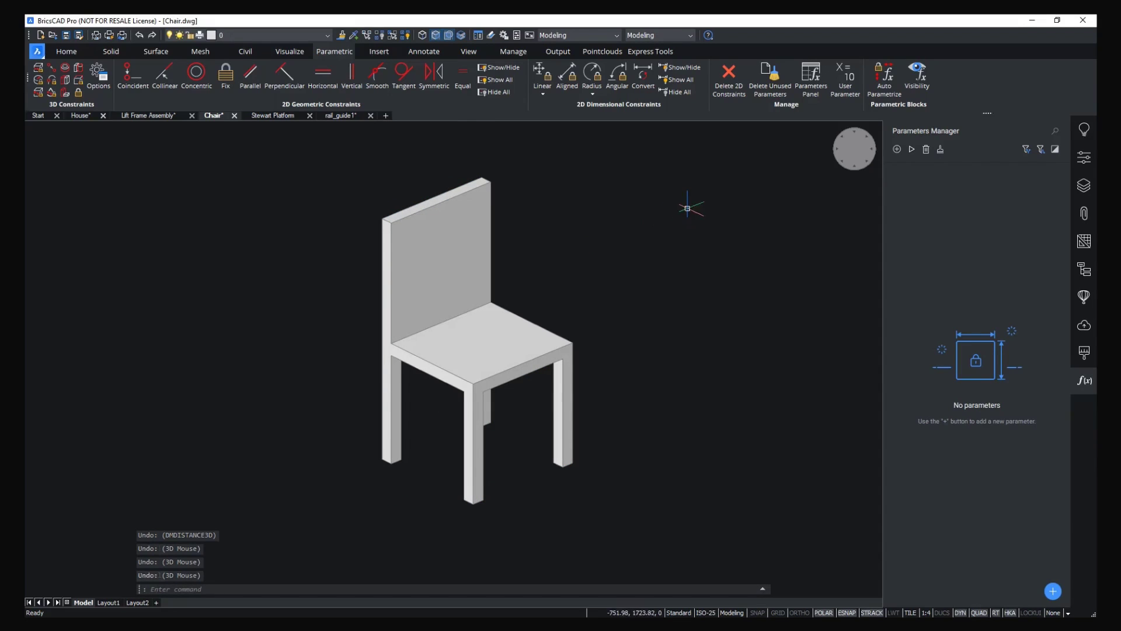
# Auto-parametrize the chair solid and expand its user parameters, 3D dimensional constraints and 3D geometric constraints.
pyautogui.click(892, 85)
pyautogui.click(520, 325)
pyautogui.press('Return')
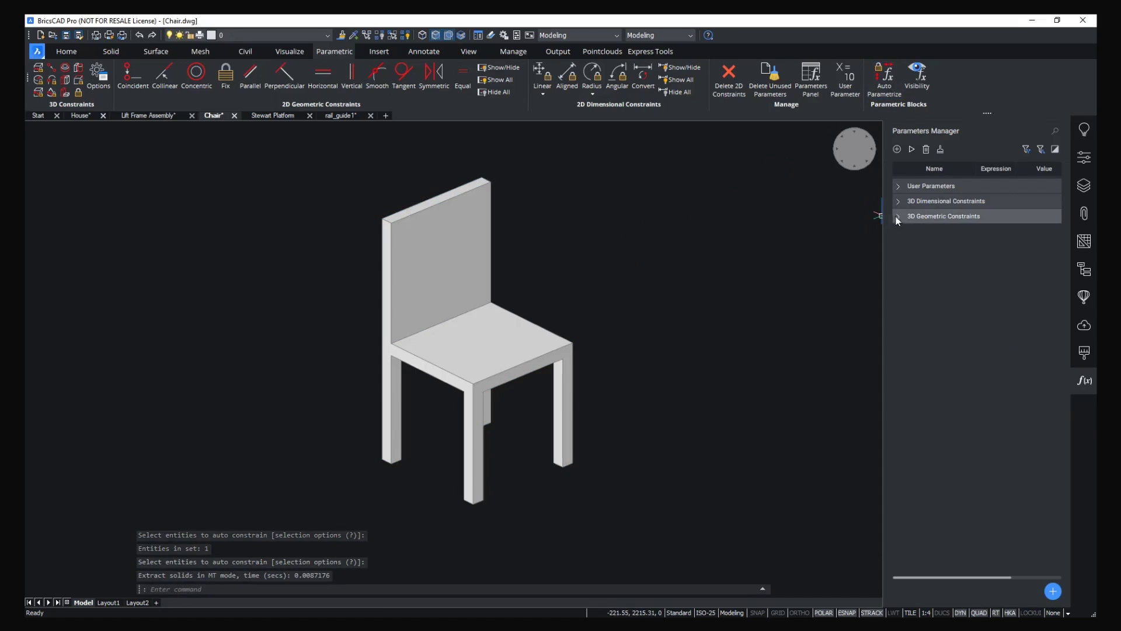
pyautogui.click(898, 216)
pyautogui.click(898, 201)
pyautogui.click(897, 185)
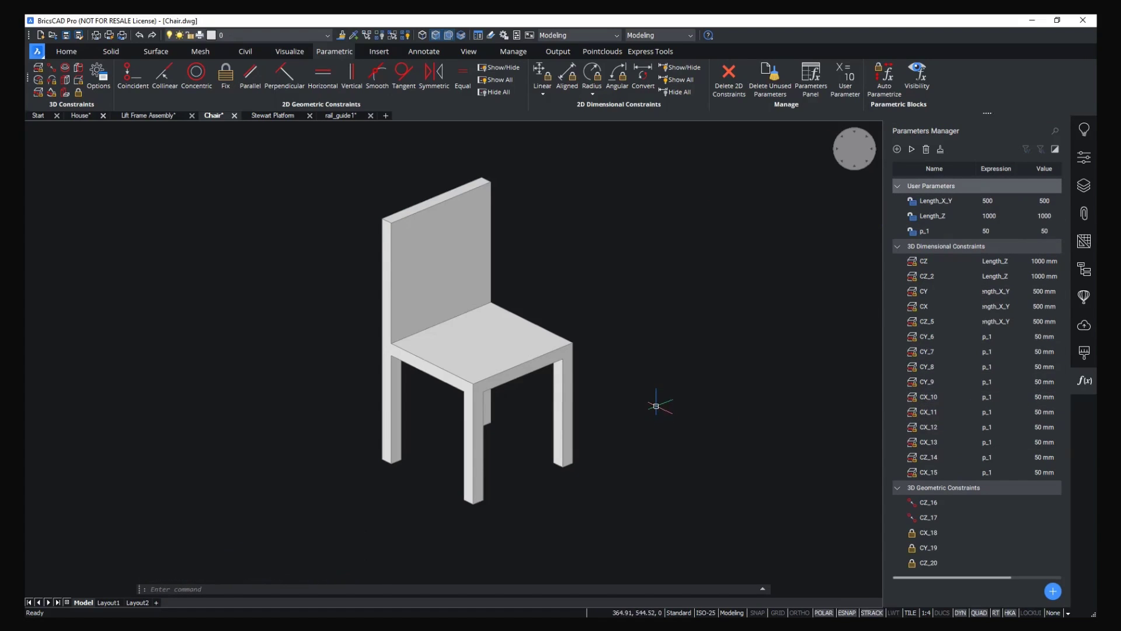
# Animate the p_1 parameter and examine how the chair's part thickness responds from another angle.
pyautogui.scroll(3, 464, 476)
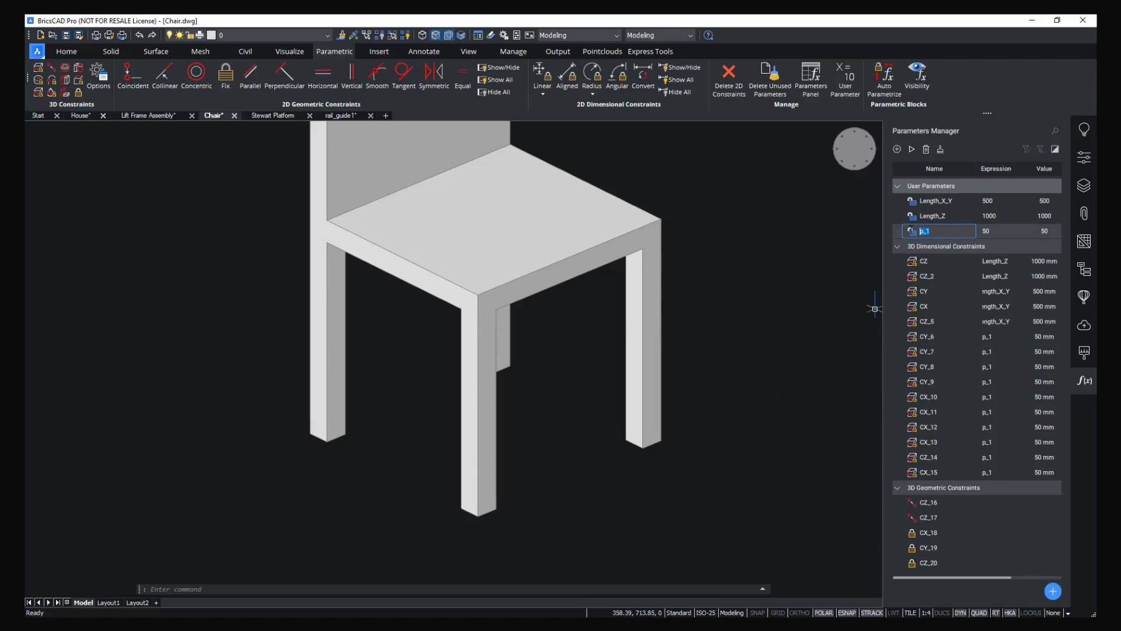
pyautogui.rightClick(893, 232)
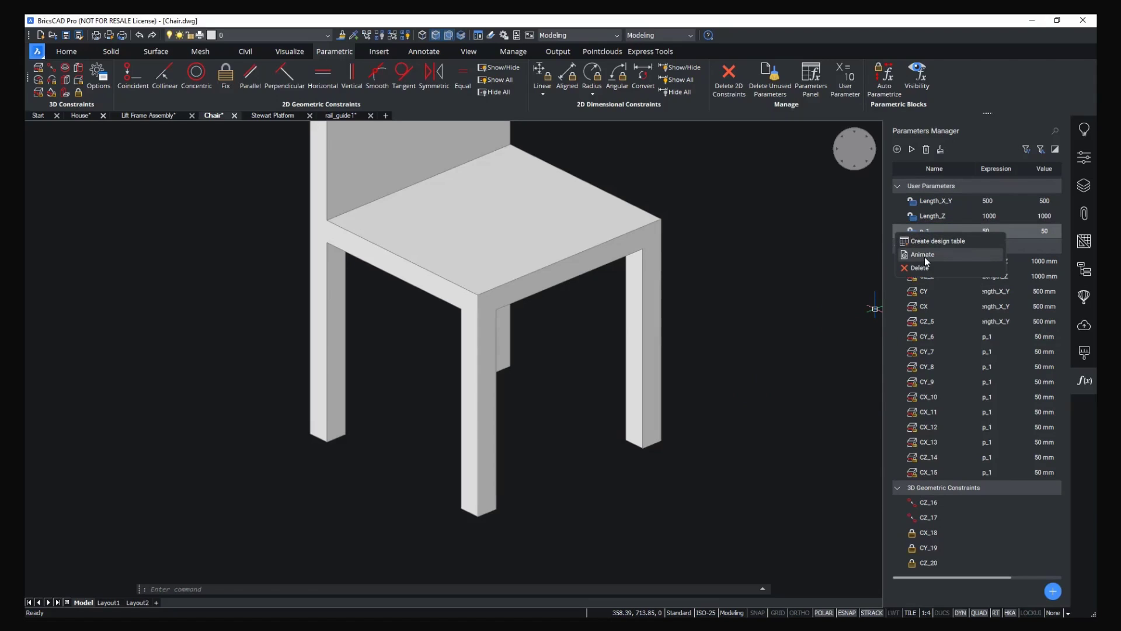
pyautogui.click(926, 260)
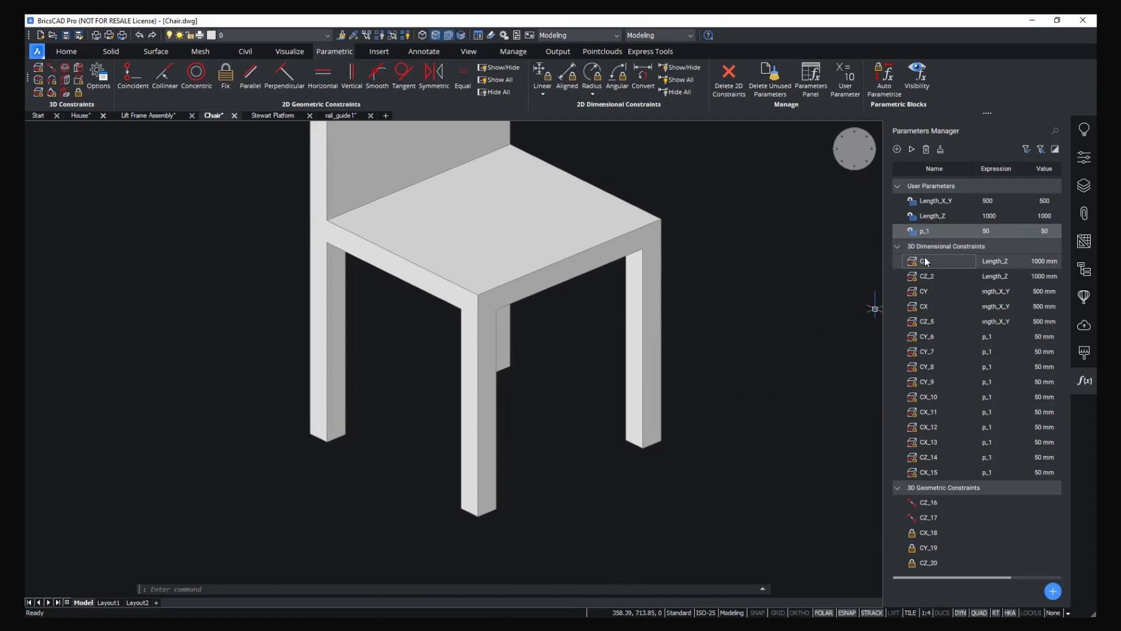
pyautogui.moveTo(693, 249); pyautogui.dragTo(658, 298, button='middle')
pyautogui.keyDown('shift'); pyautogui.moveTo(731, 286); pyautogui.dragTo(403, 477, button='middle'); pyautogui.keyUp('shift')
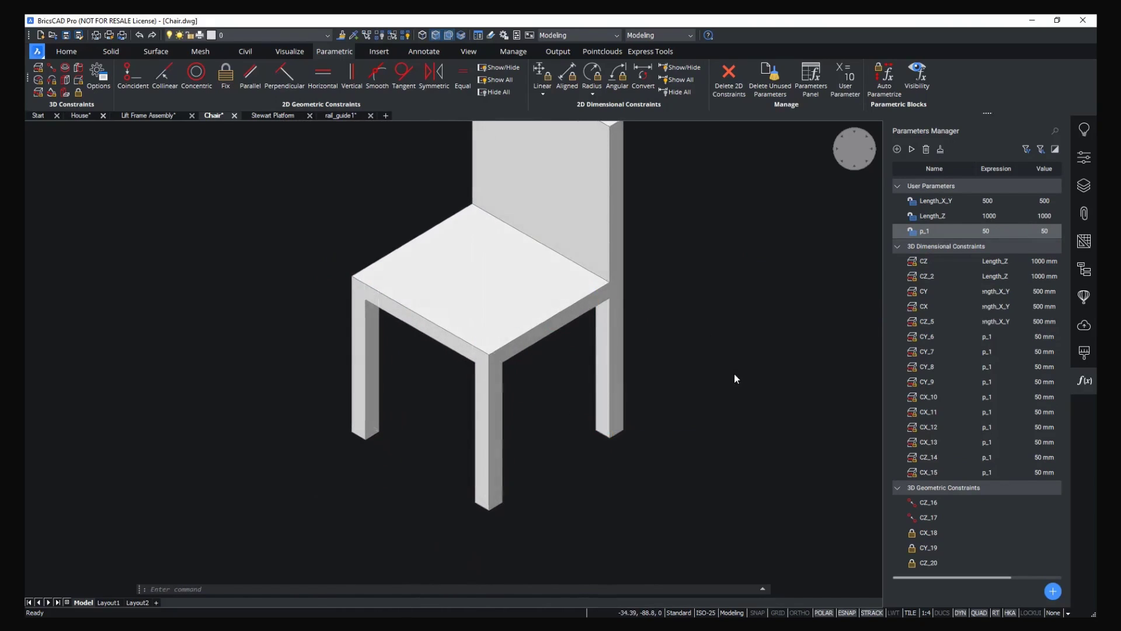
# Rename the Length_X_Y user parameter as Size.
pyautogui.click(900, 201)
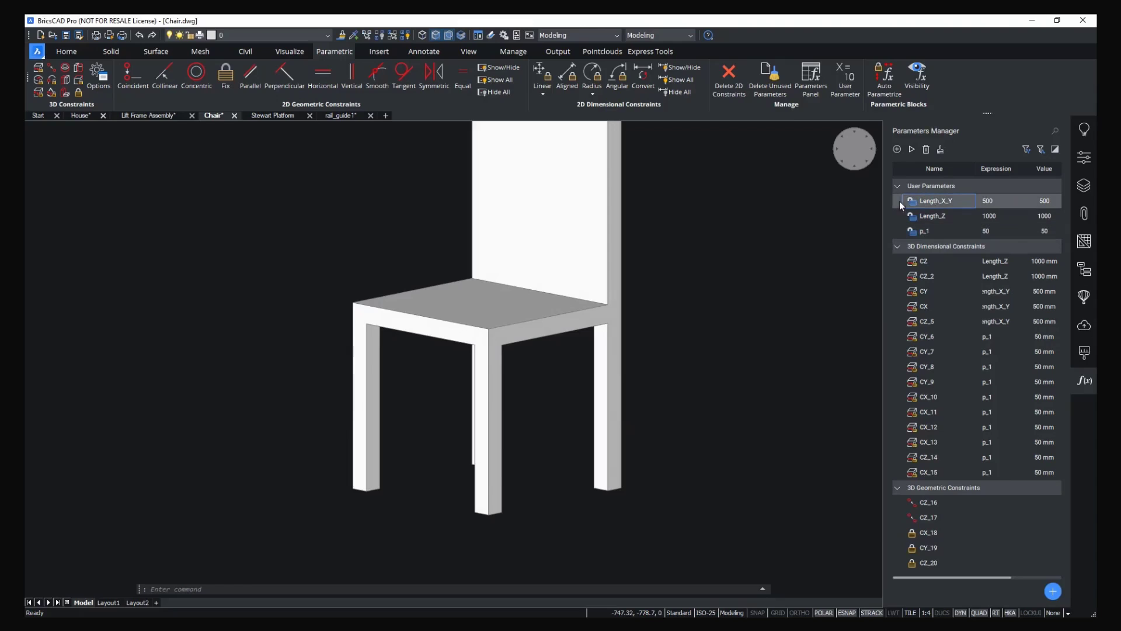
pyautogui.rightClick(895, 201)
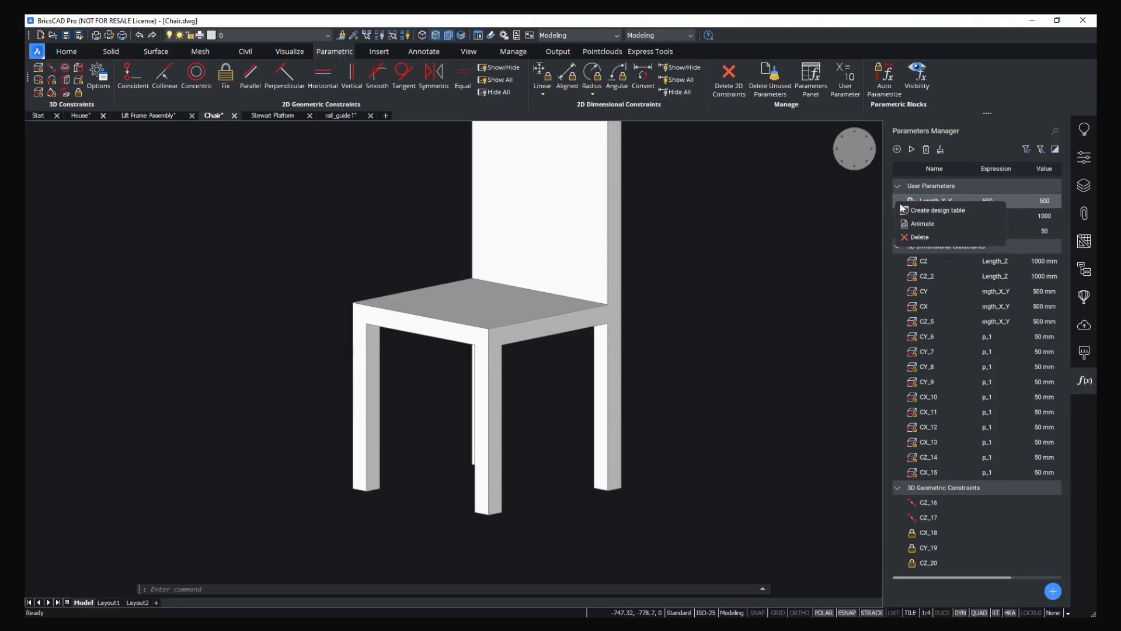
pyautogui.doubleClick(955, 200)
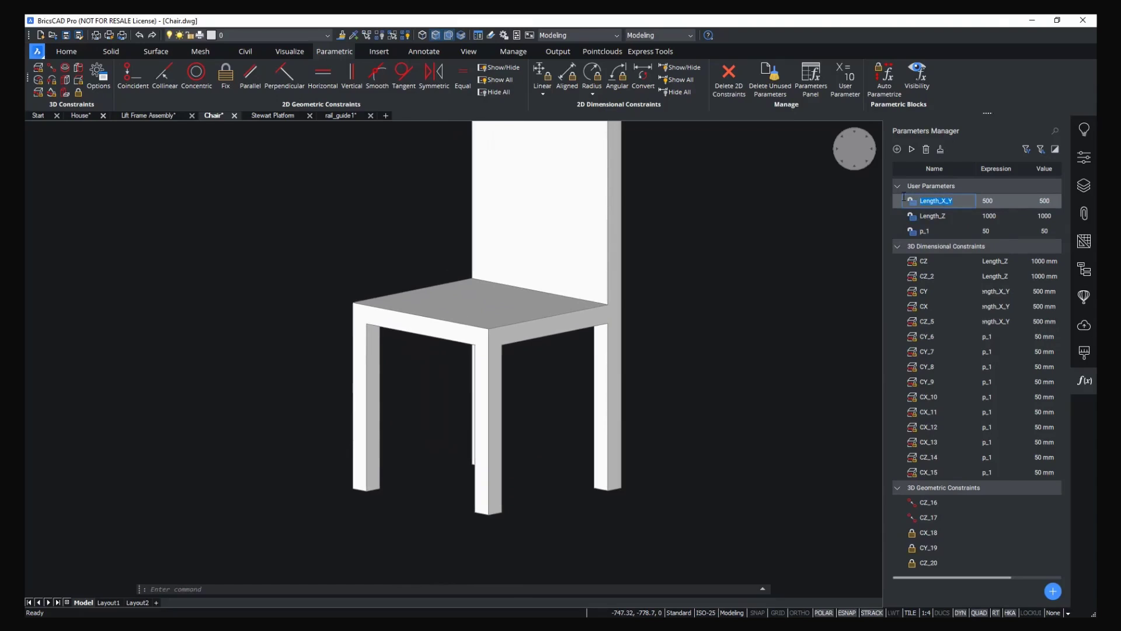
pyautogui.press('Return')
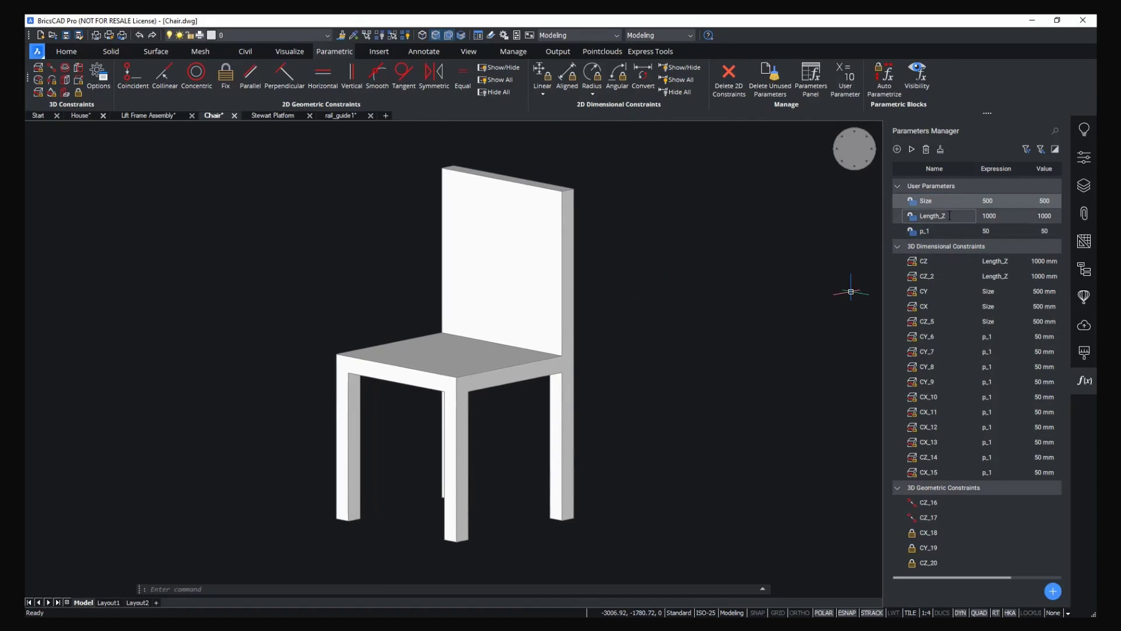
# Rename the Length_Z user parameter as Height_Backrest.
pyautogui.write('Height_Backrest')
pyautogui.press('Return')
pyautogui.click(734, 313)
pyautogui.keyDown('shift'); pyautogui.moveTo(735, 313); pyautogui.dragTo(759, 283, button='middle'); pyautogui.keyUp('shift')
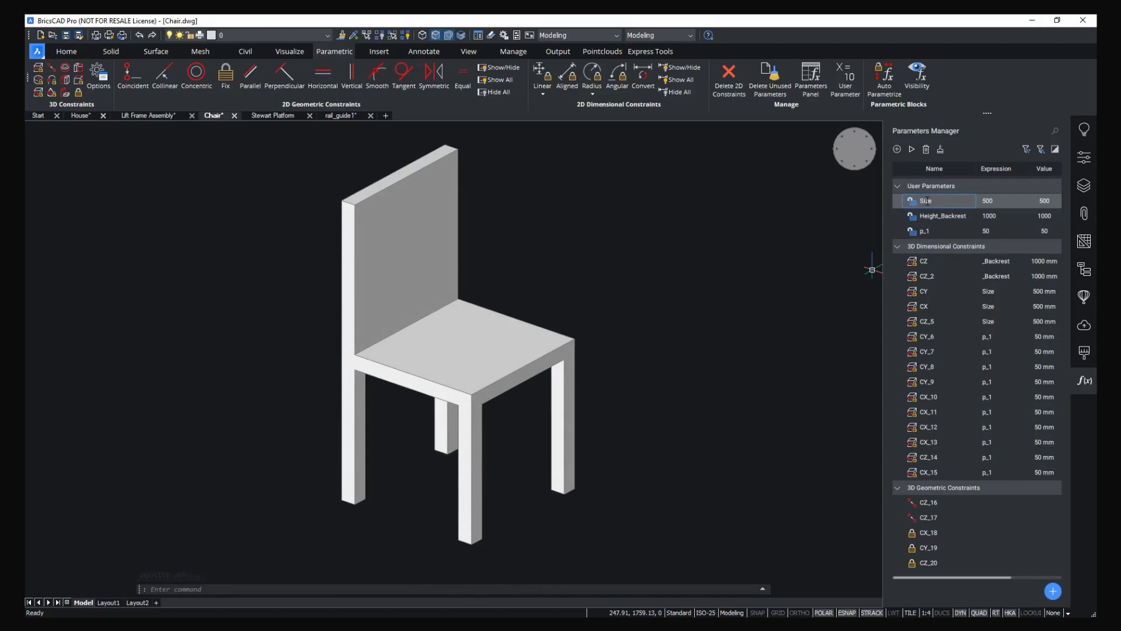
# Turn on the GD option for the Size user parameter.
pyautogui.moveTo(972, 578); pyautogui.dragTo(1011, 578)
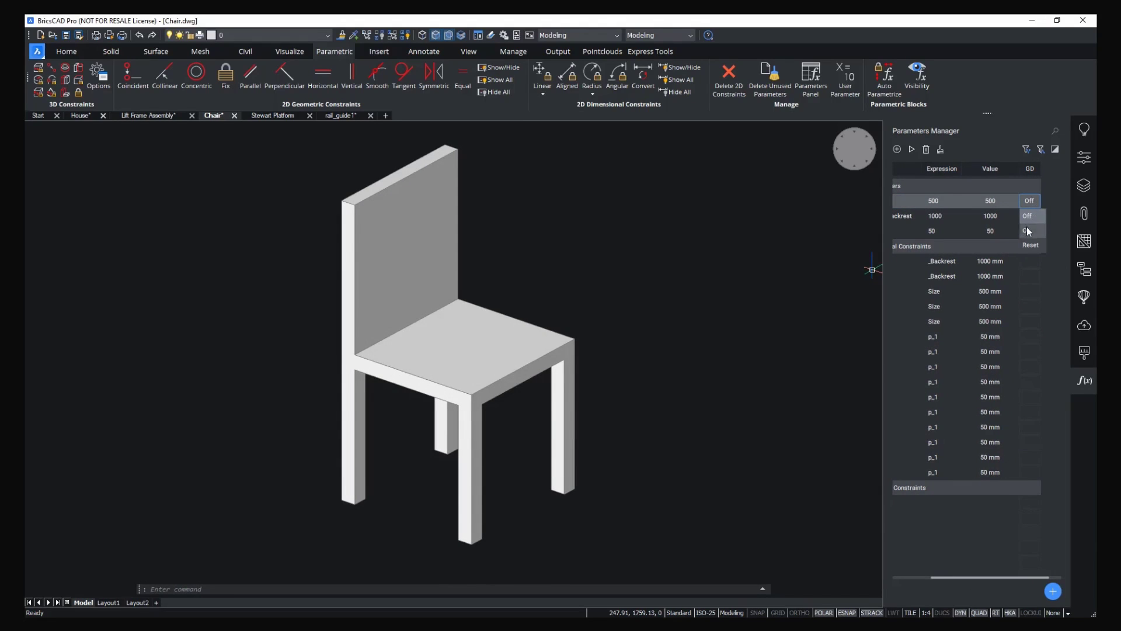
pyautogui.click(1027, 230)
pyautogui.click(718, 374)
pyautogui.press('Escape')
# Push/Pull the chair's side face below the seat edge outward by 90 mm.
pyautogui.keyDown('shift'); pyautogui.moveTo(718, 374); pyautogui.dragTo(638, 363, button='middle'); pyautogui.keyUp('shift')
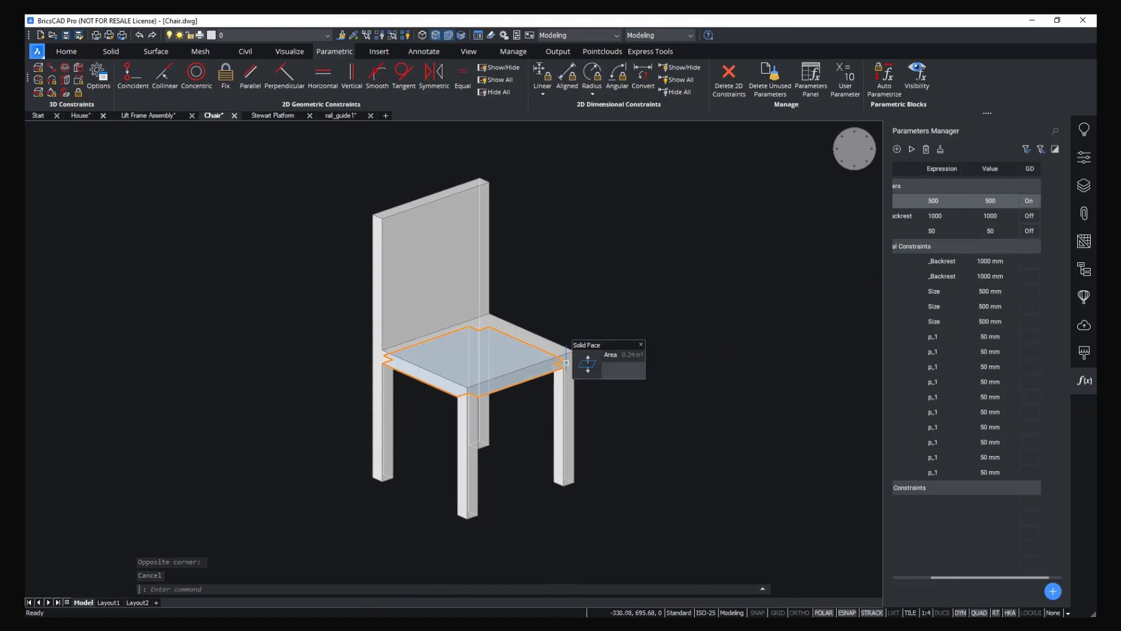
pyautogui.scroll(3, 566, 359)
pyautogui.moveTo(570, 362)
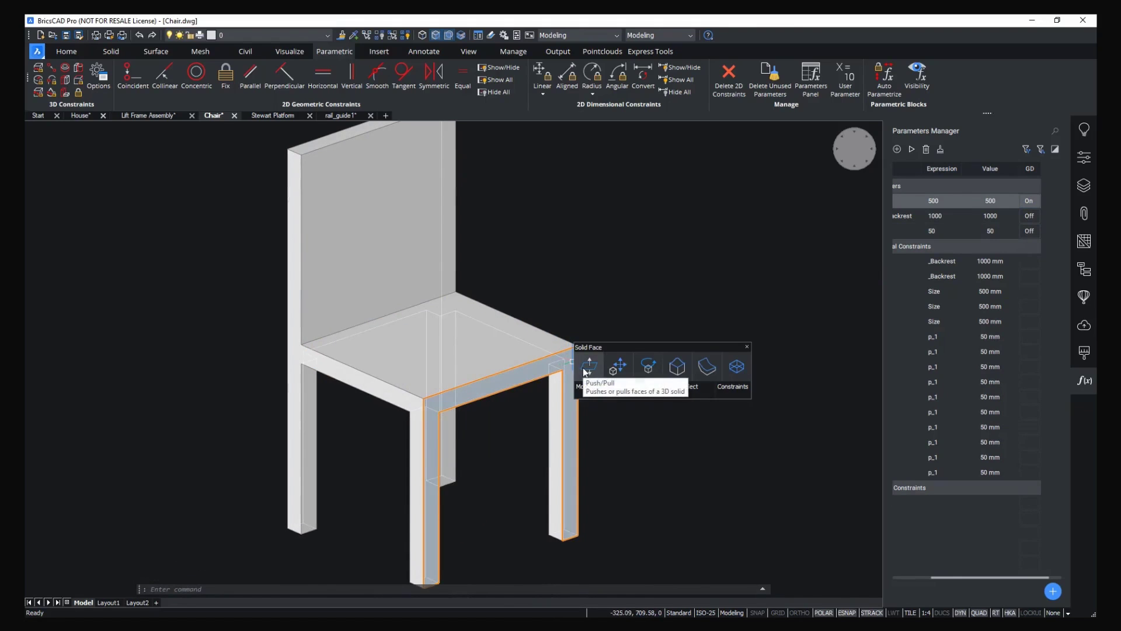
pyautogui.click(586, 372)
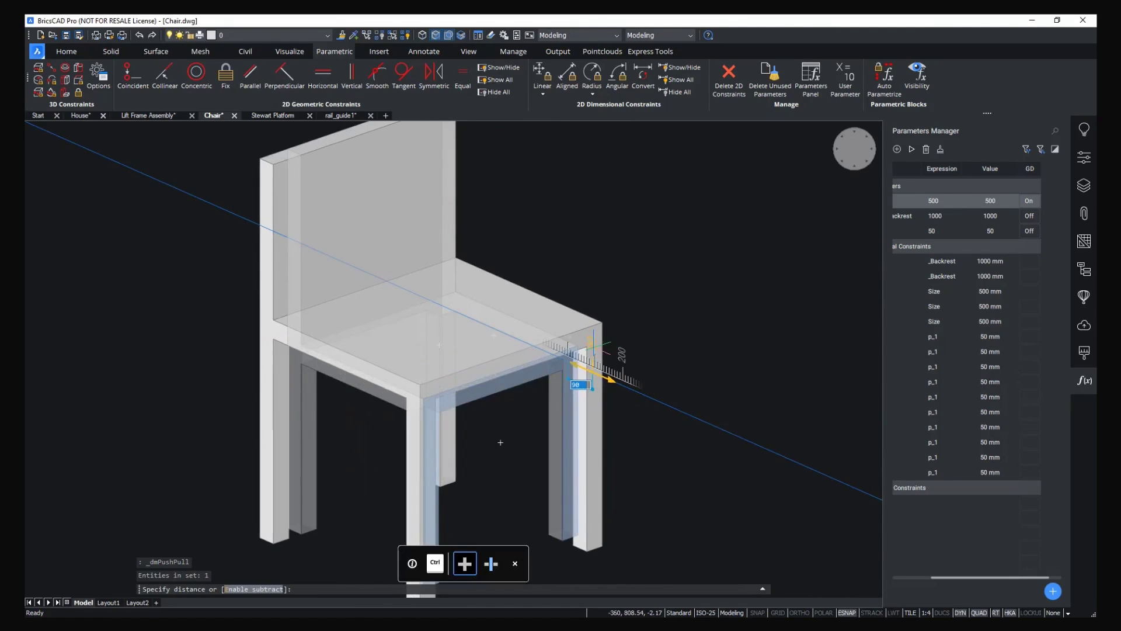
pyautogui.click(592, 350)
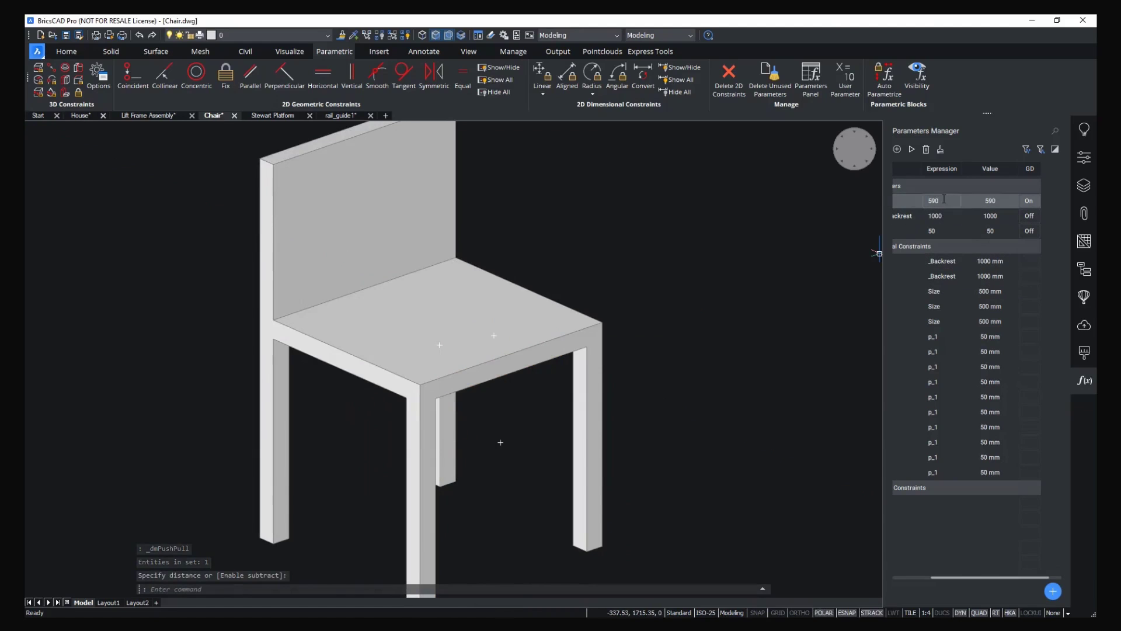
# Set the Height_Backrest parameter's expression to 2*Size.
pyautogui.moveTo(1005, 578); pyautogui.dragTo(983, 578)
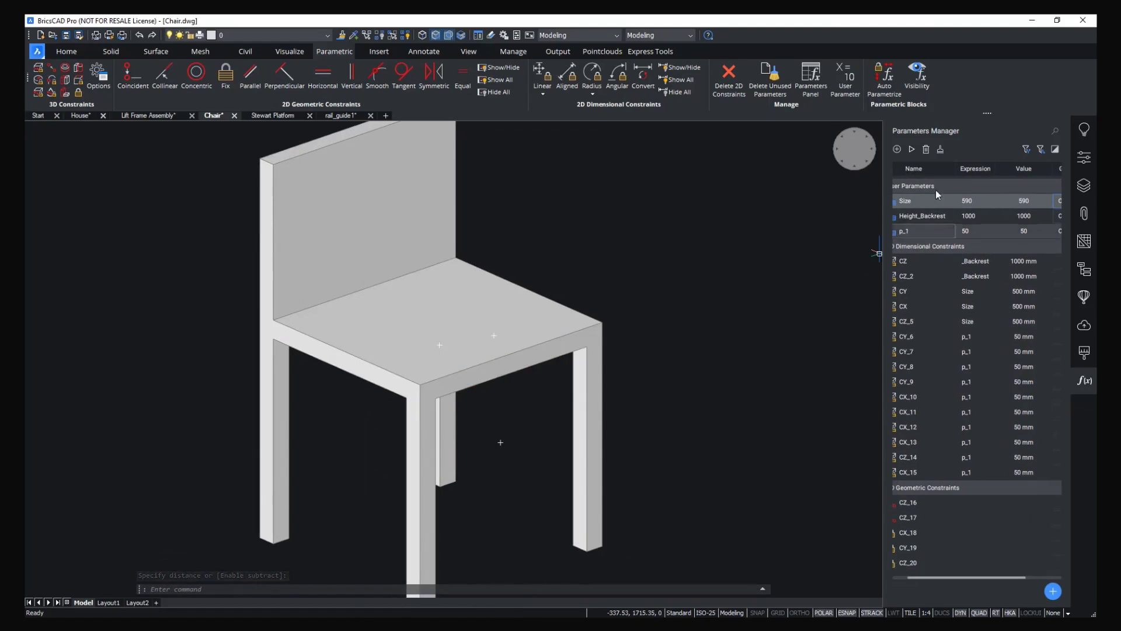
pyautogui.scroll(-3, 672, 359)
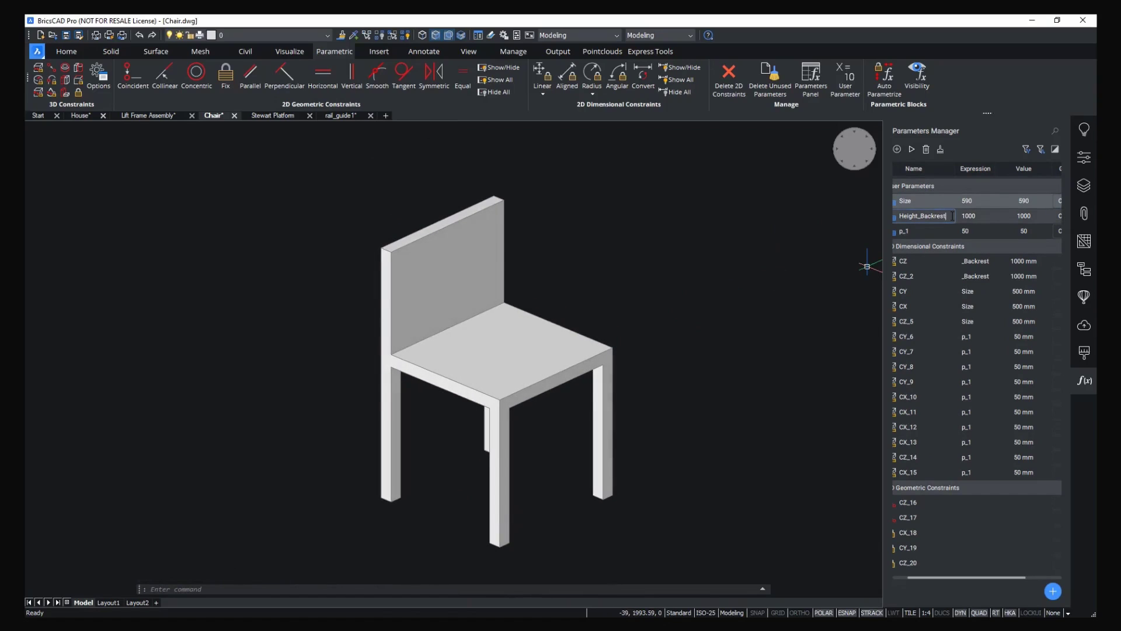
pyautogui.click(986, 215)
pyautogui.press('Return')
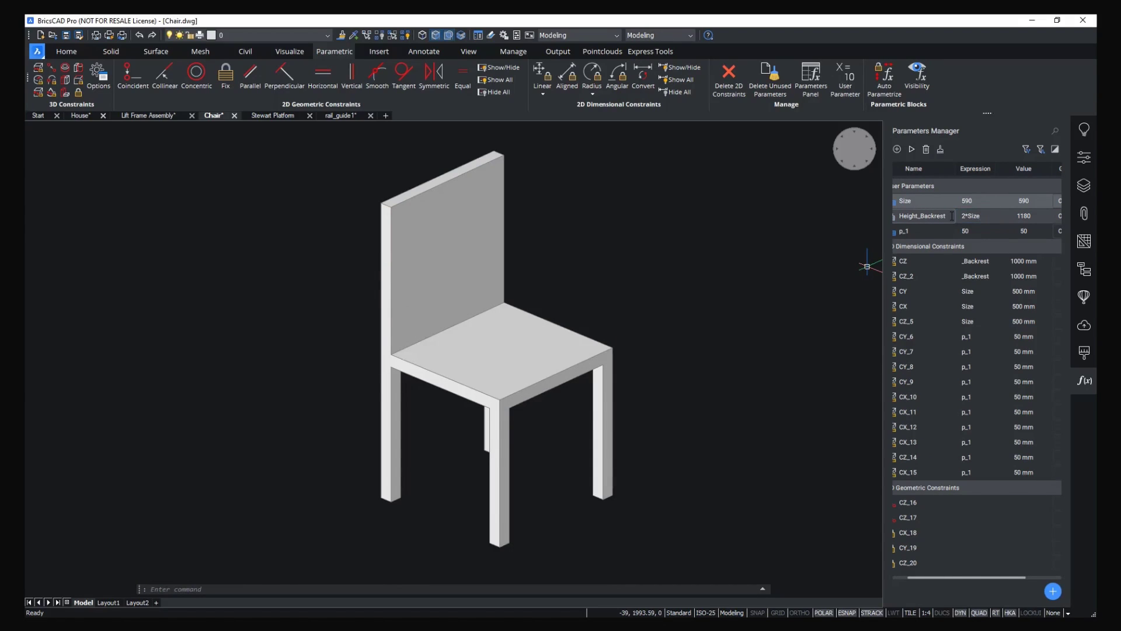
pyautogui.click(971, 217)
pyautogui.click(684, 333)
pyautogui.press('Escape')
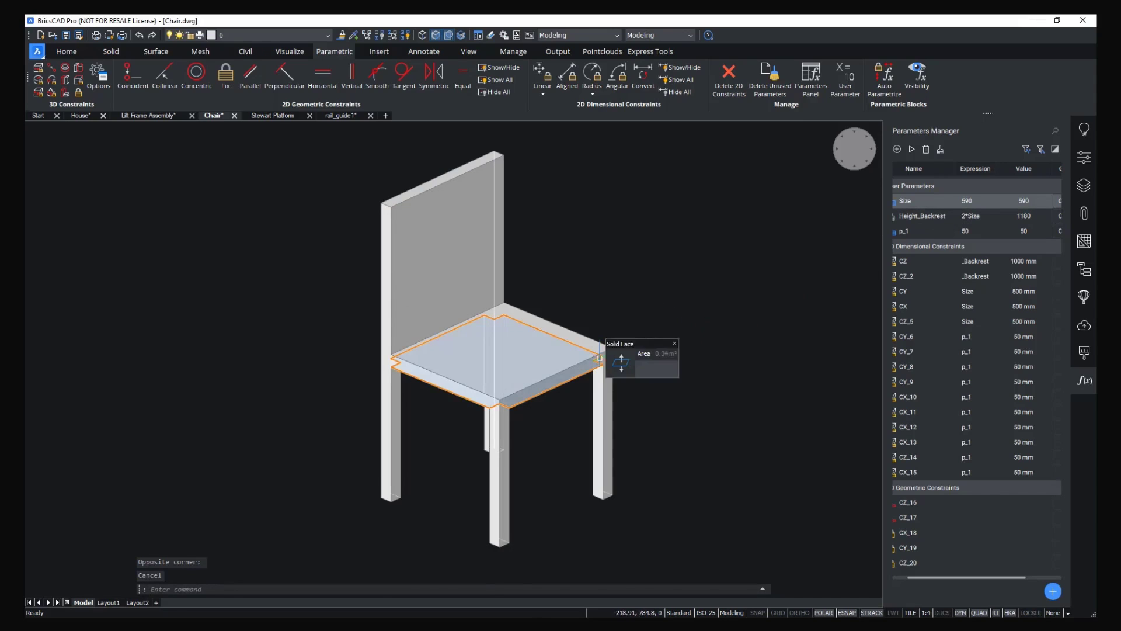
# Push/Pull the same side face of the chair inward by 80 mm.
pyautogui.scroll(2, 600, 359)
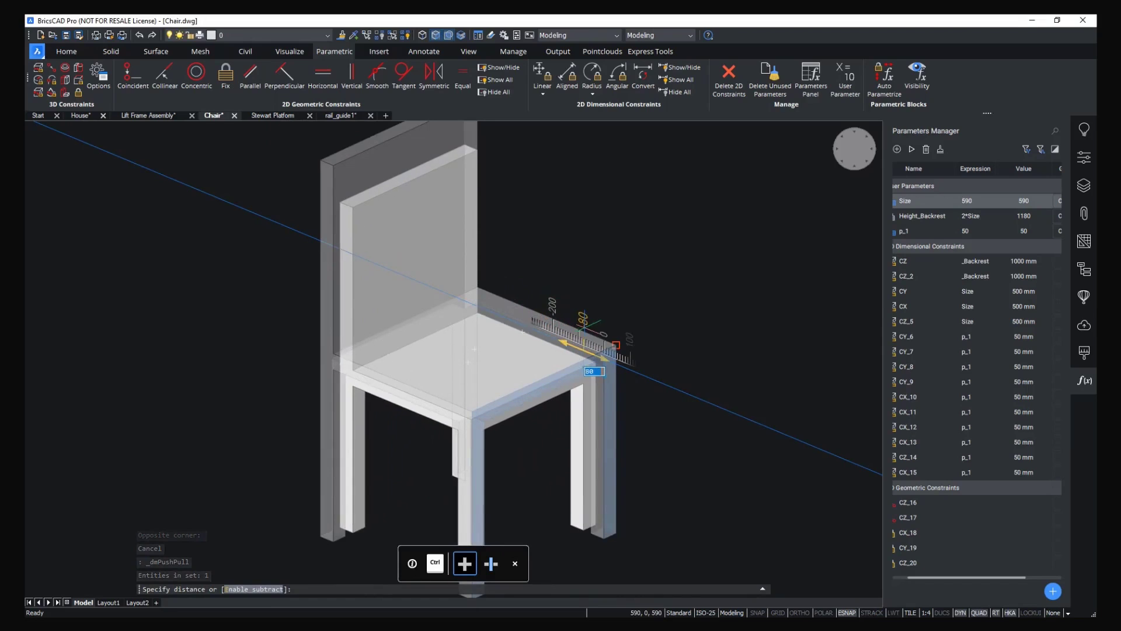
pyautogui.click(584, 347)
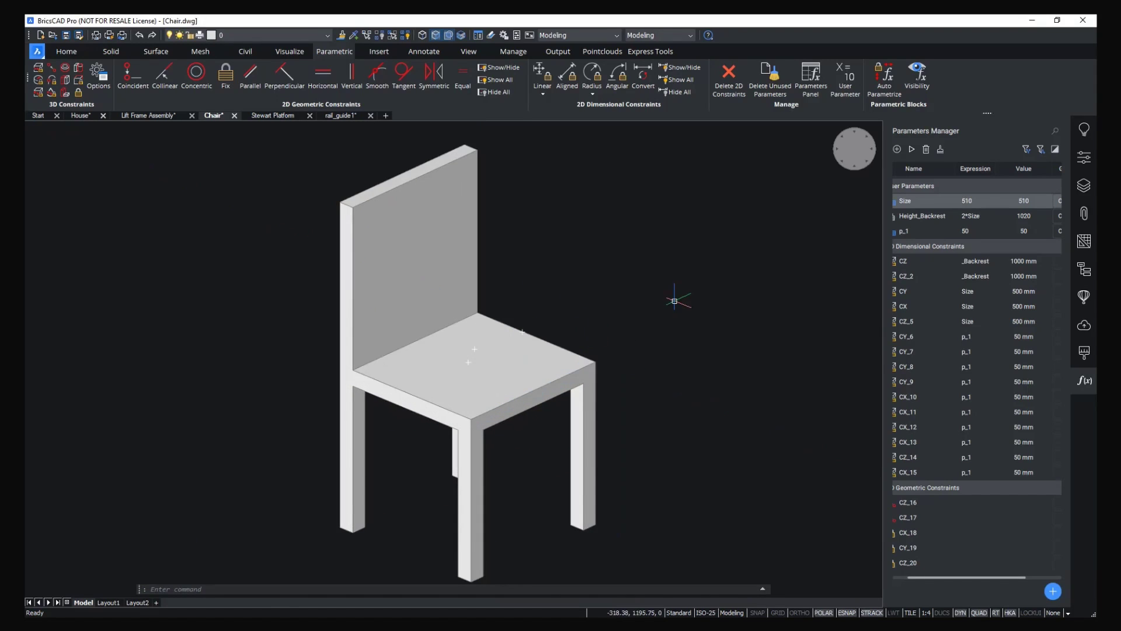
pyautogui.scroll(-2, 586, 283)
pyautogui.scroll(1, 595, 268)
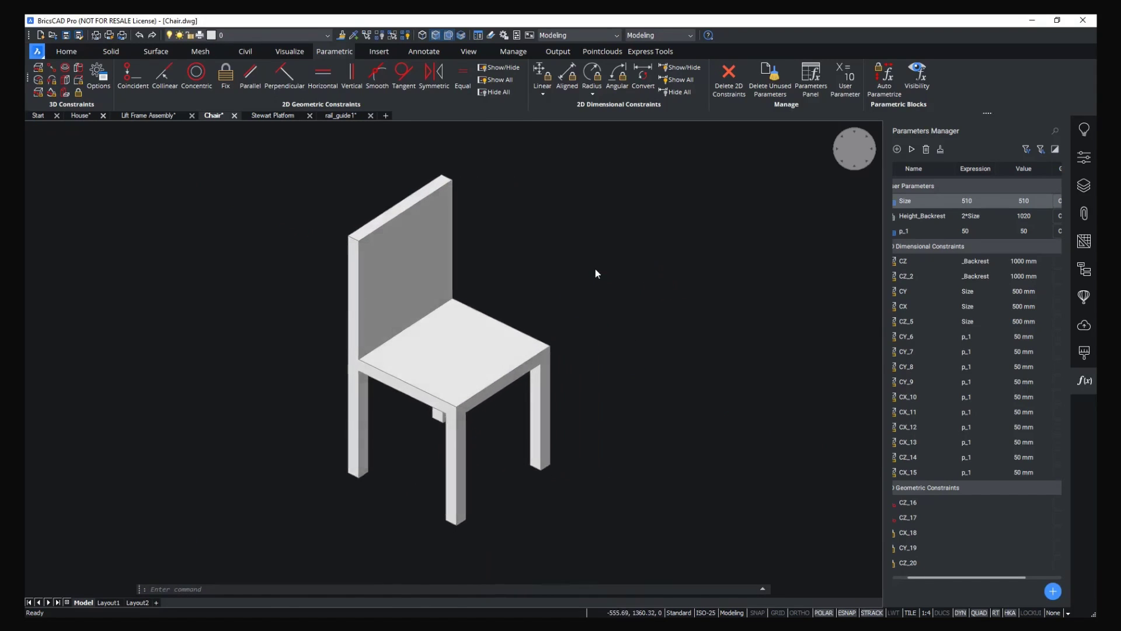
# Switch to the Stewart Platform drawing and expand its user parameters, 3D dimensional constraints and 3D geometric constraints.
pyautogui.click(268, 116)
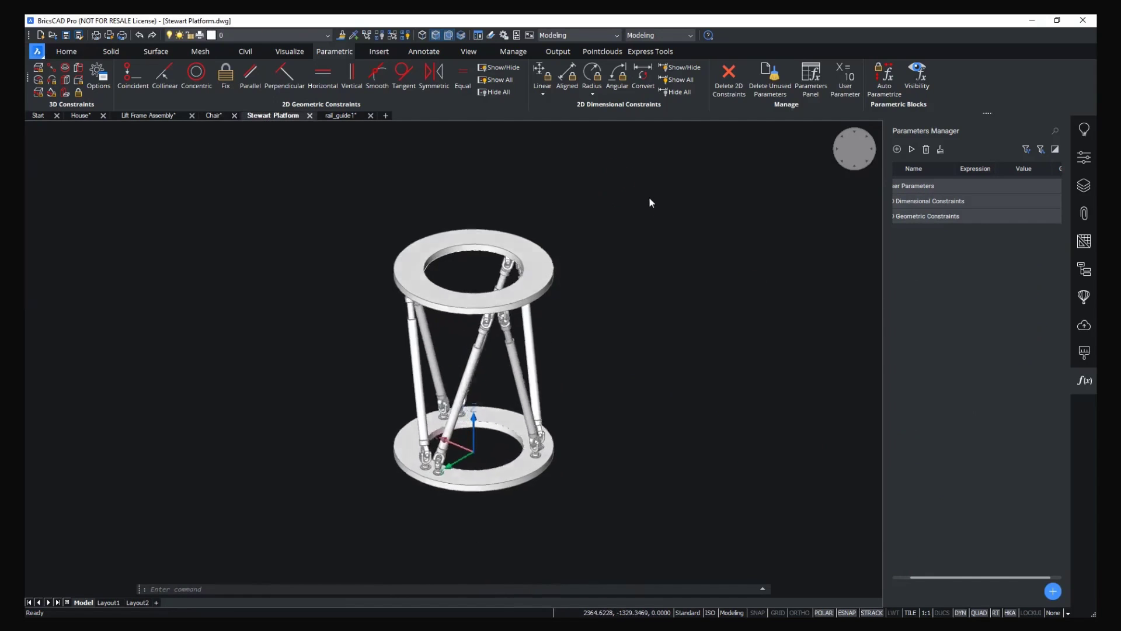
pyautogui.keyDown('shift'); pyautogui.moveTo(647, 195); pyautogui.dragTo(777, 254, button='middle'); pyautogui.keyUp('shift')
pyautogui.moveTo(965, 578); pyautogui.dragTo(931, 577)
pyautogui.press('Escape')
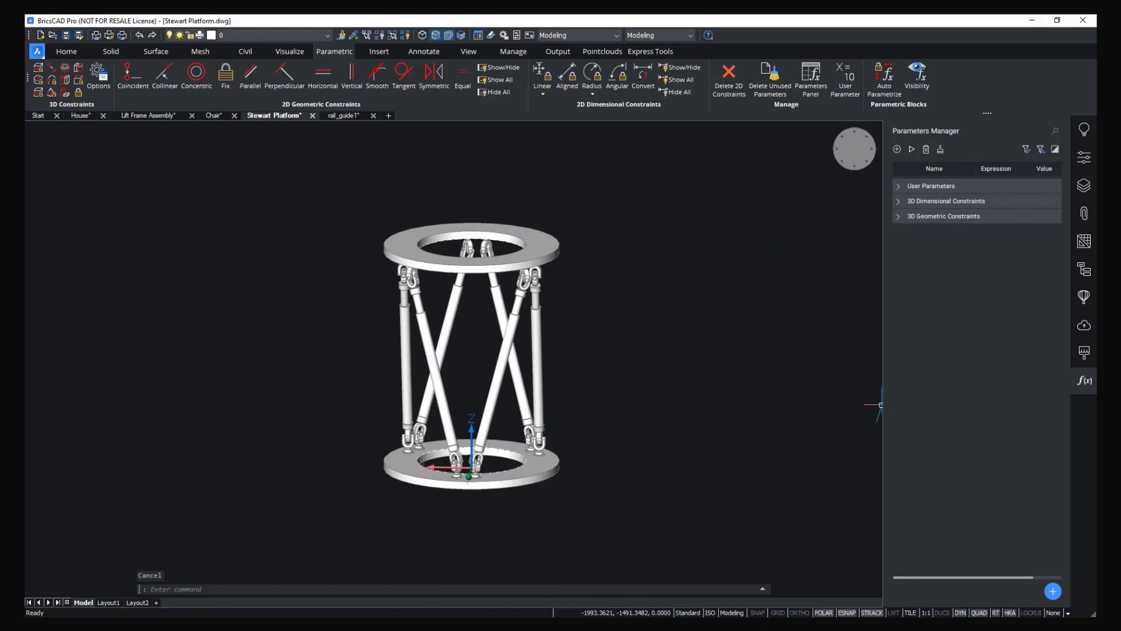
pyautogui.moveTo(883, 406); pyautogui.dragTo(868, 374)
pyautogui.click(876, 217)
pyautogui.click(876, 202)
pyautogui.click(876, 187)
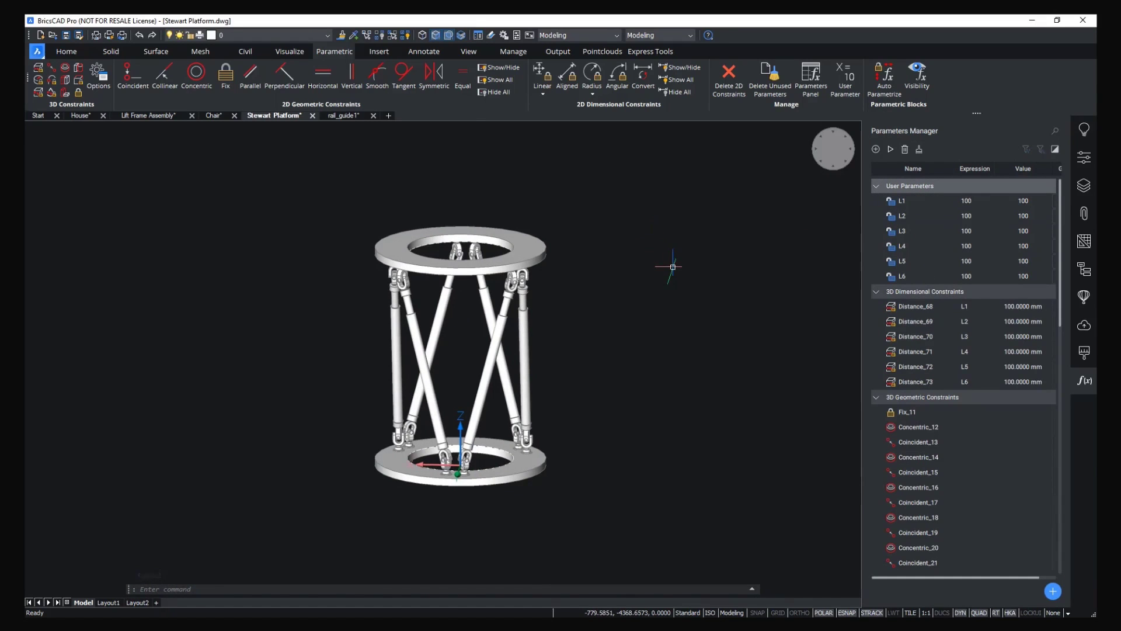
# Set the L2 user parameter to 300 and examine how the platform's upper ring responds.
pyautogui.keyDown('shift'); pyautogui.moveTo(665, 263); pyautogui.dragTo(678, 265, button='middle'); pyautogui.keyUp('shift')
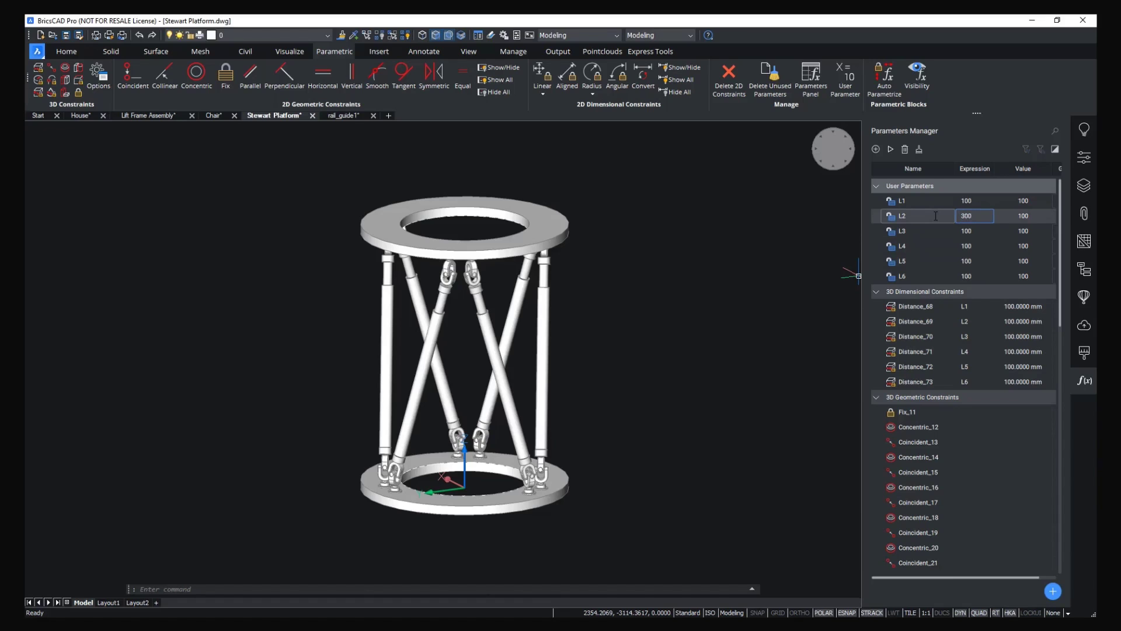
pyautogui.press('Return')
pyautogui.keyDown('shift'); pyautogui.moveTo(403, 272); pyautogui.dragTo(424, 225, button='middle'); pyautogui.keyUp('shift')
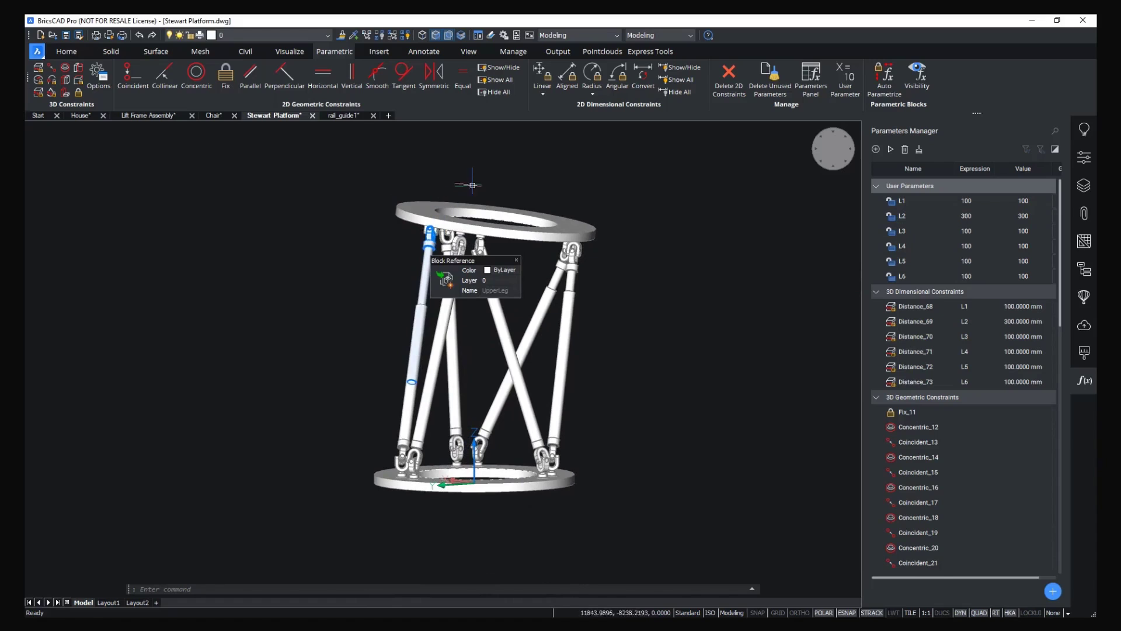
# Undo the L2 parameter change along with the recent view changes.
pyautogui.hotkey('ctrl', 'z')
pyautogui.hotkey('ctrl', 'z')
pyautogui.hotkey('ctrl', 'z')
pyautogui.hotkey('ctrl', 'z')
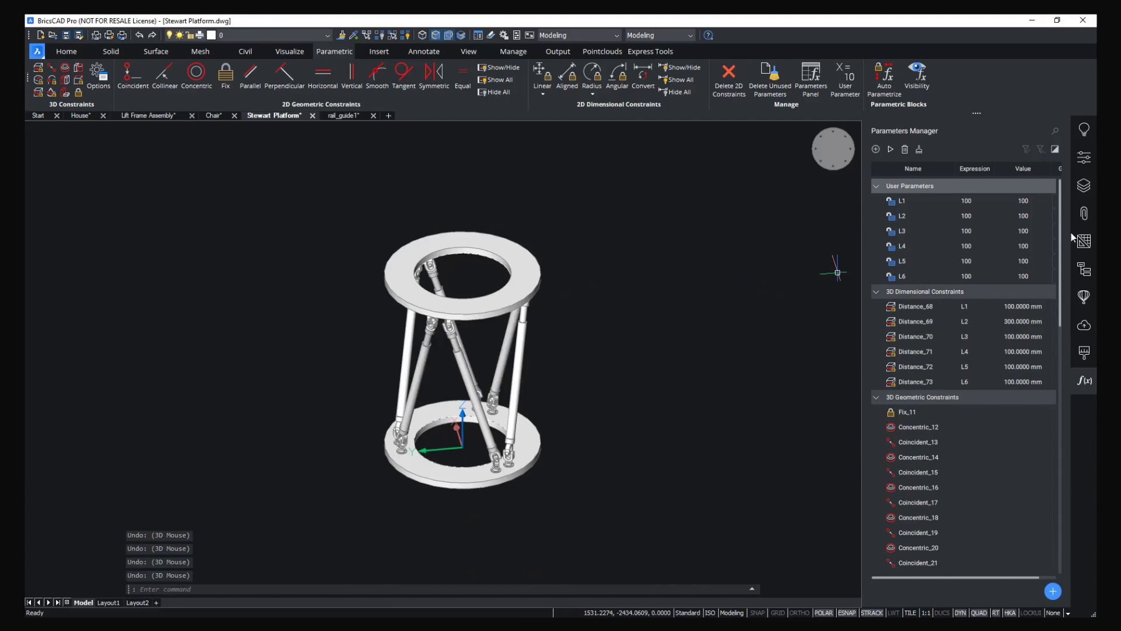
# Turn on the GD option for the user parameters L1 through L6.
pyautogui.moveTo(958, 578); pyautogui.dragTo(1012, 560)
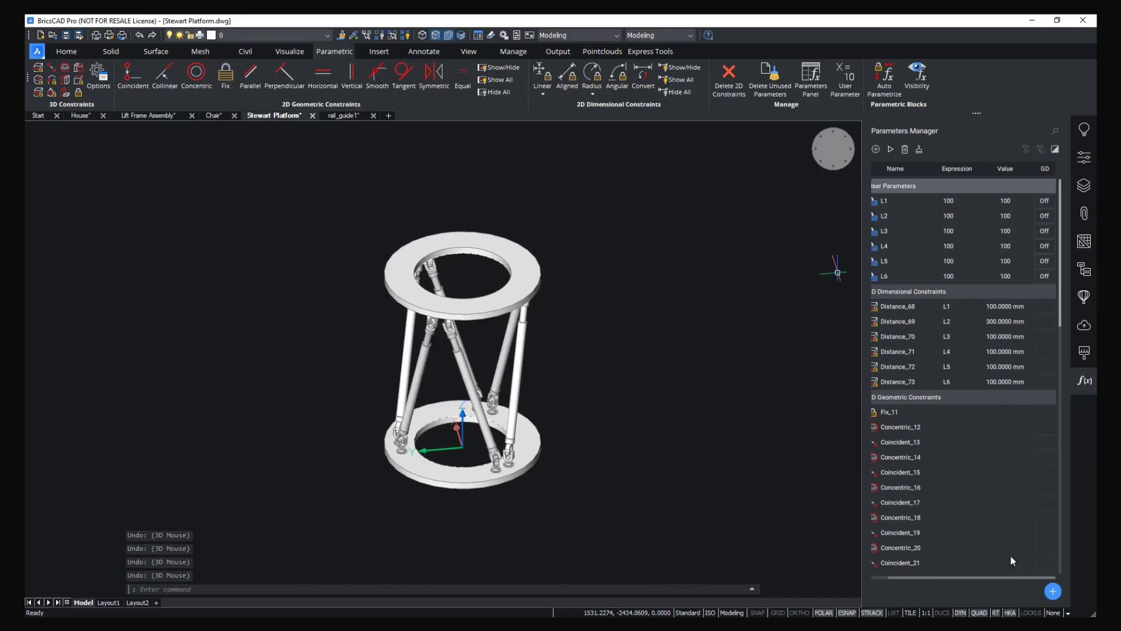
pyautogui.click(1044, 200)
pyautogui.click(1045, 215)
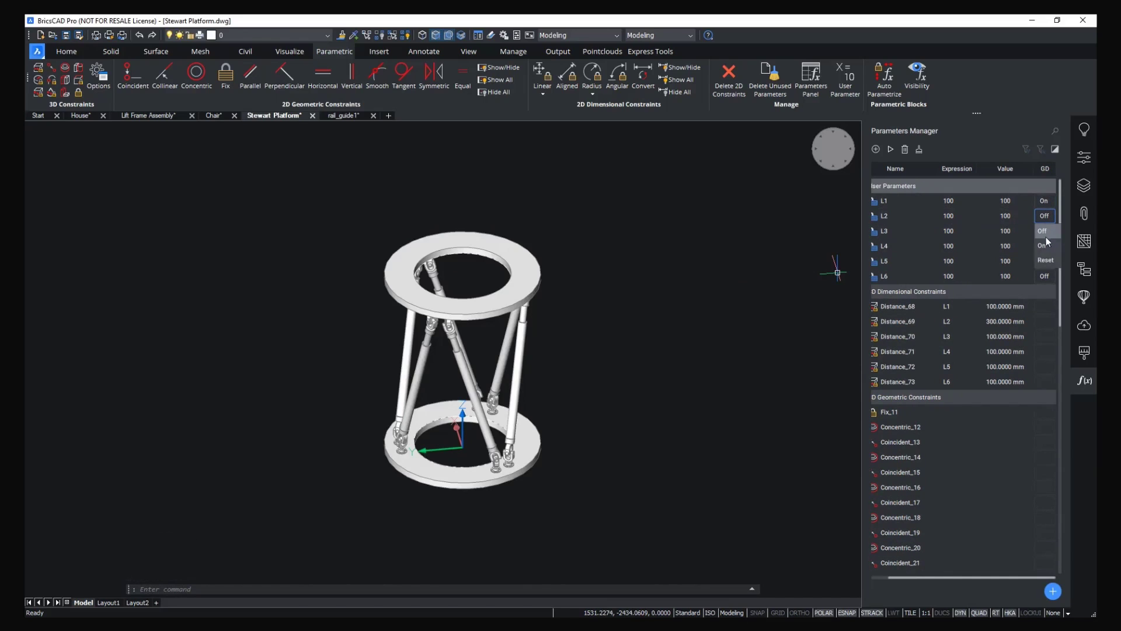
pyautogui.click(1046, 242)
pyautogui.click(1046, 234)
pyautogui.click(1047, 259)
pyautogui.click(1047, 249)
pyautogui.click(1047, 274)
pyautogui.click(1047, 262)
pyautogui.click(1046, 290)
pyautogui.click(1048, 273)
pyautogui.click(1046, 306)
# Move the platform's upper ring vertically upward with the manipulator.
pyautogui.keyDown('shift'); pyautogui.moveTo(611, 284); pyautogui.dragTo(608, 246, button='middle'); pyautogui.keyUp('shift')
pyautogui.click(539, 267)
pyautogui.click(466, 333)
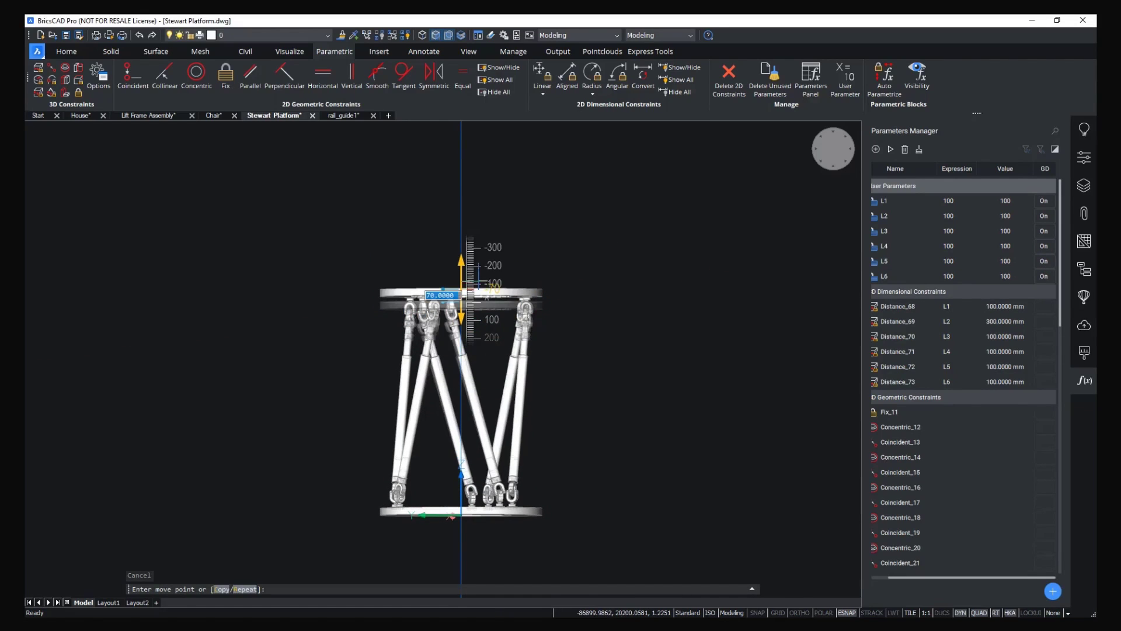
pyautogui.click(485, 229)
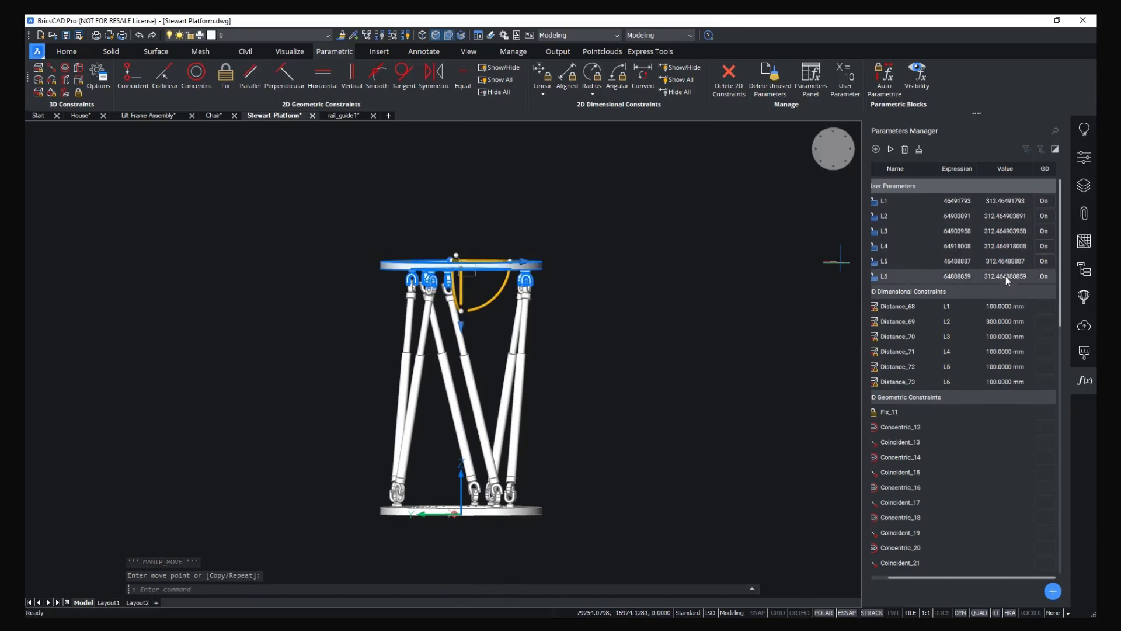
# Tilt the platform's upper ring with the manipulator's rotation arc and clear the selection.
pyautogui.click(490, 302)
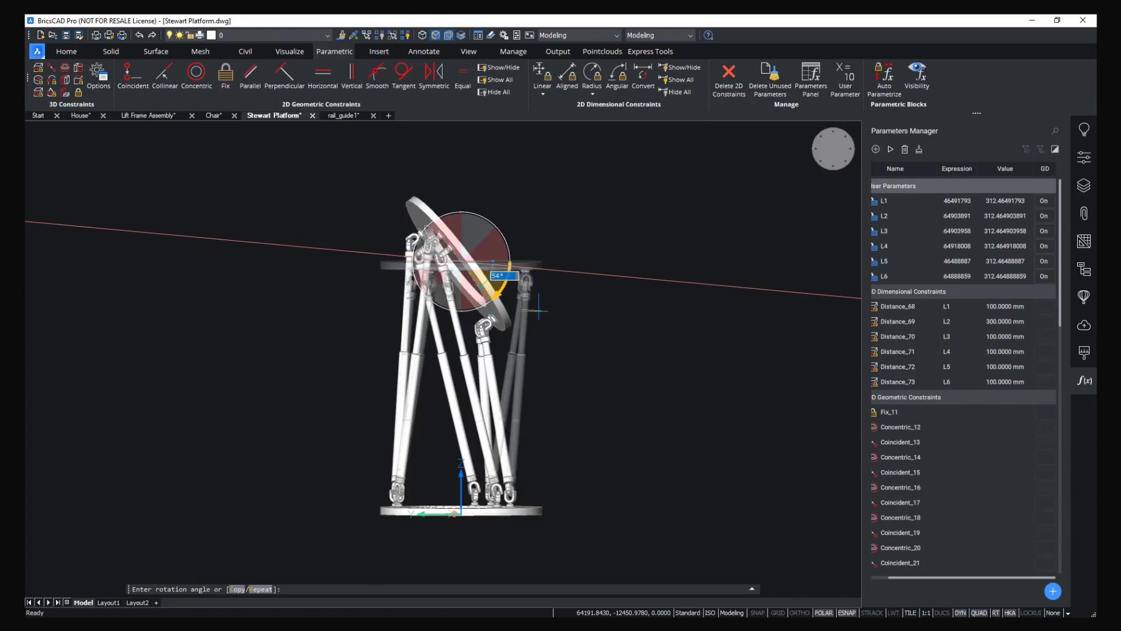
pyautogui.click(679, 307)
pyautogui.keyDown('shift'); pyautogui.moveTo(678, 307); pyautogui.dragTo(620, 326, button='middle'); pyautogui.keyUp('shift')
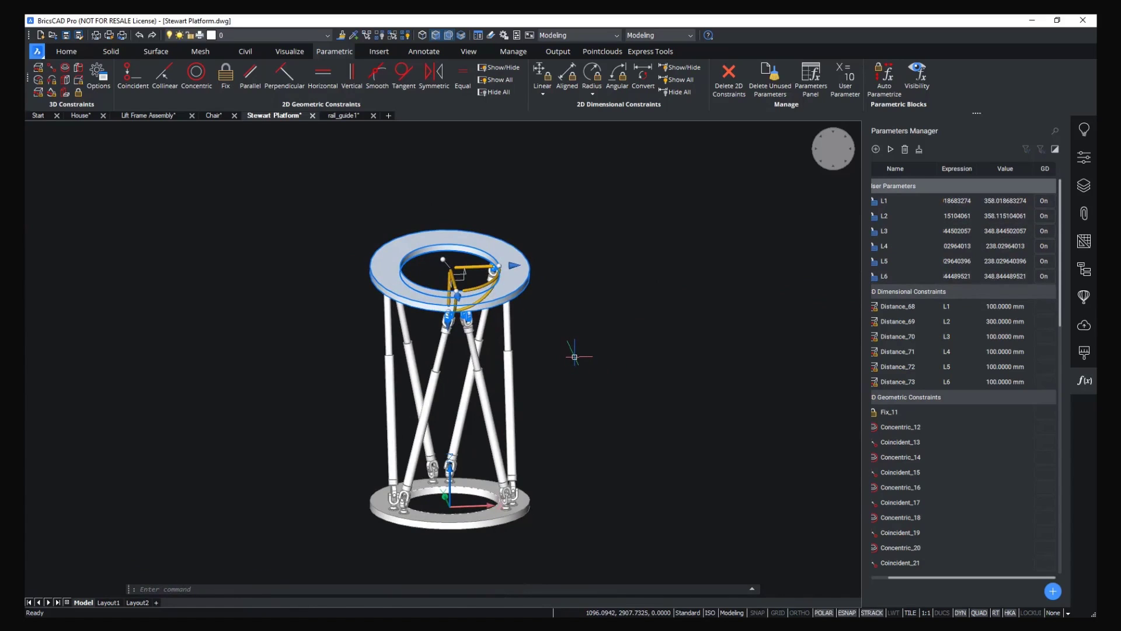
pyautogui.press('Escape')
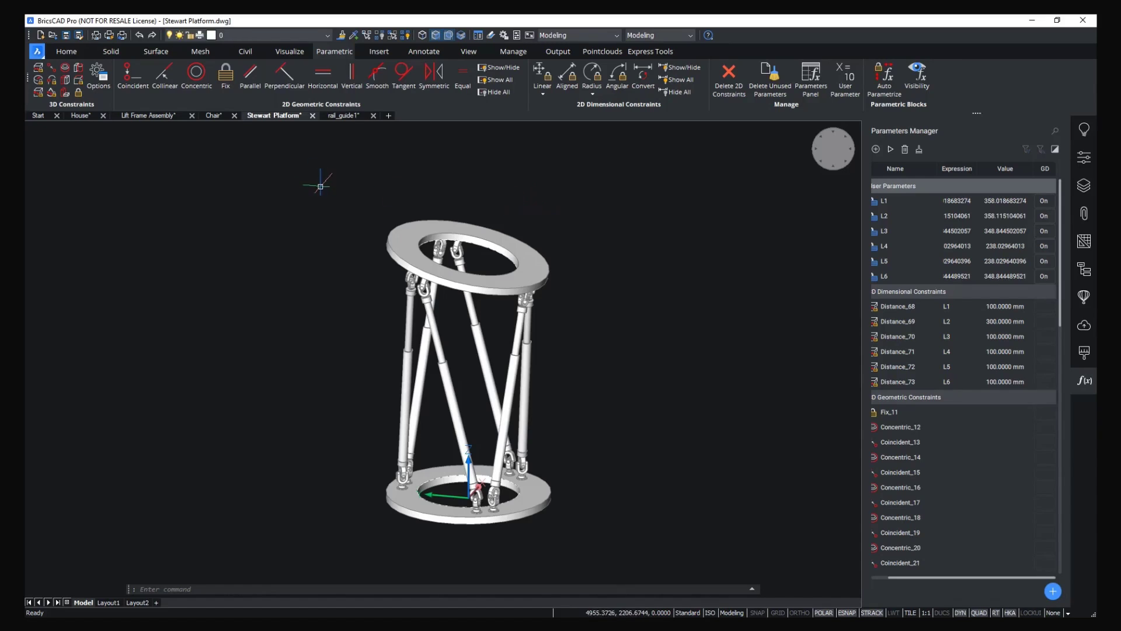
# From the start page's third-party applications, open the AEC category in the online application store and look through it.
pyautogui.click(38, 116)
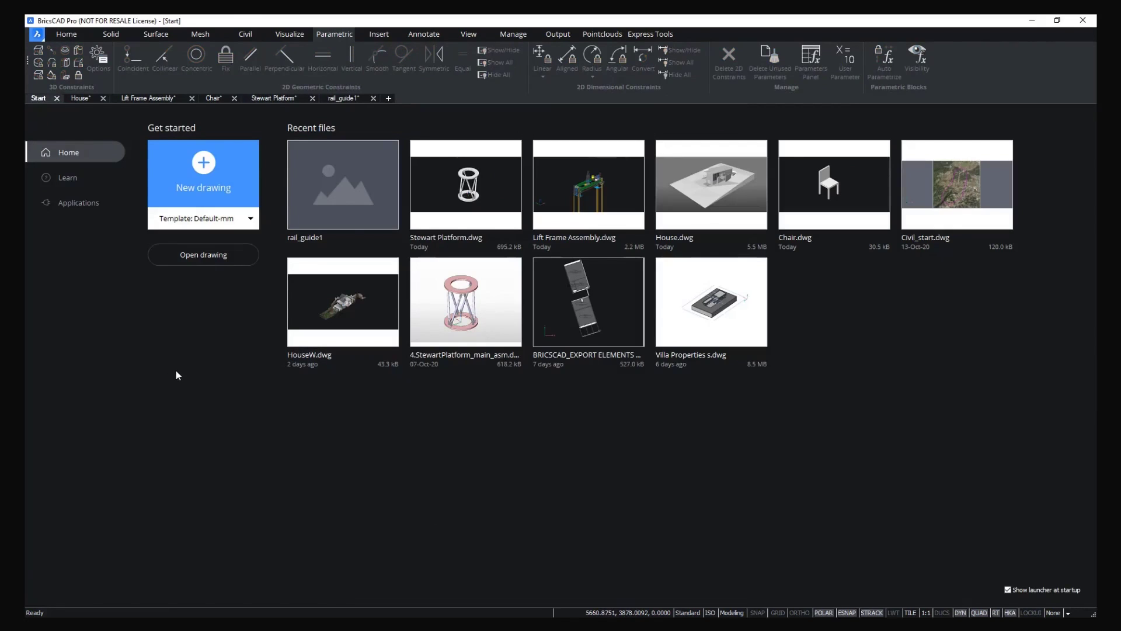
pyautogui.click(94, 206)
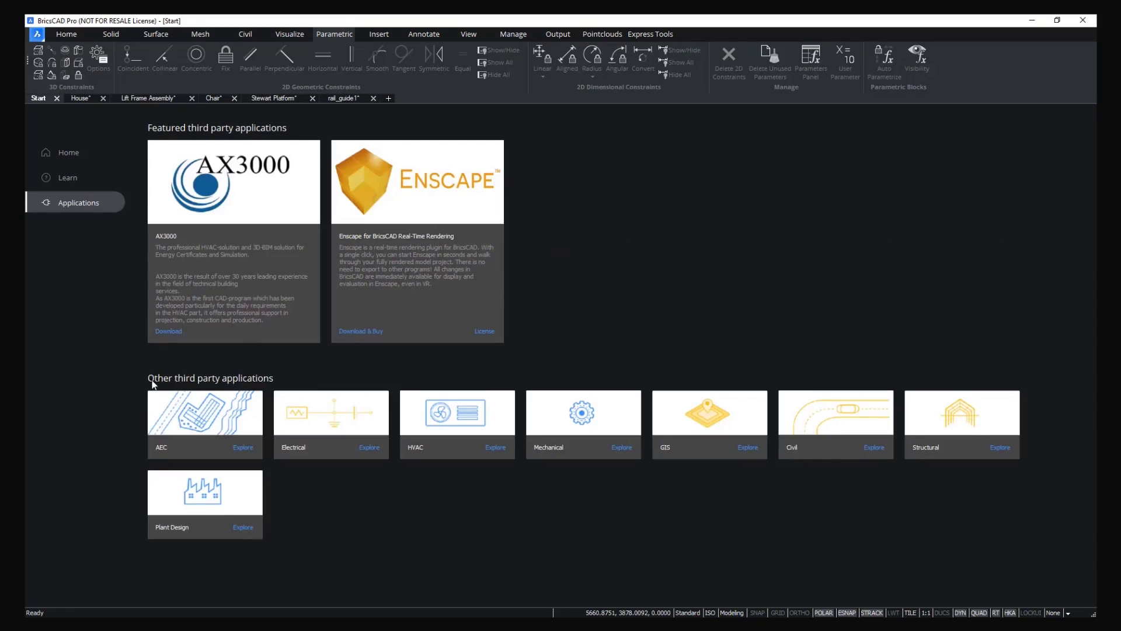
pyautogui.click(244, 448)
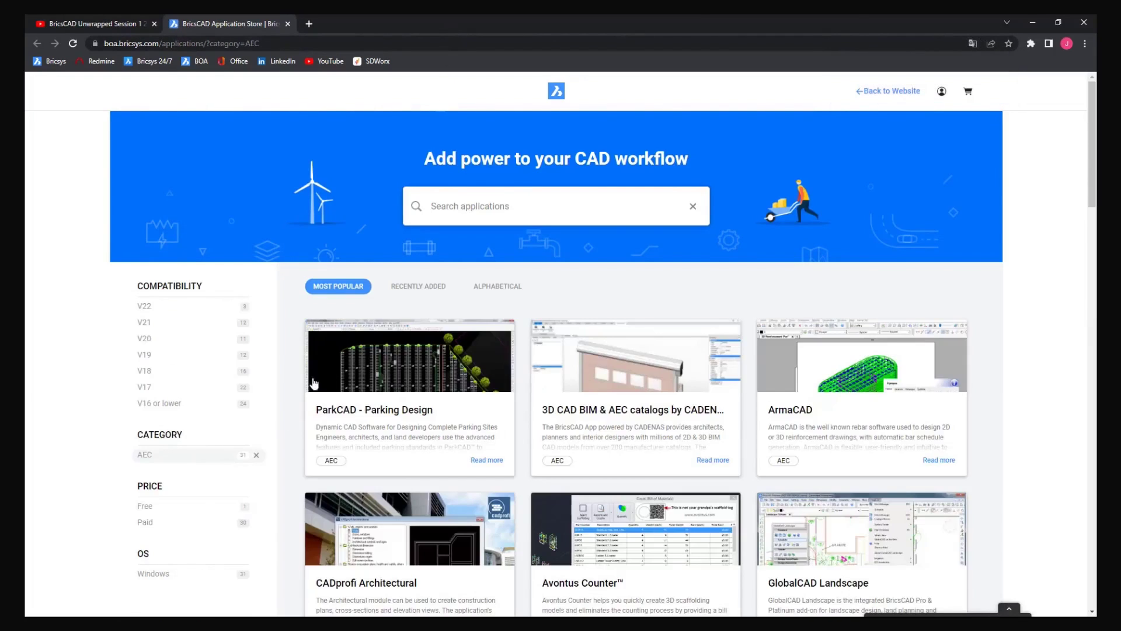
pyautogui.scroll(-2, 284, 406)
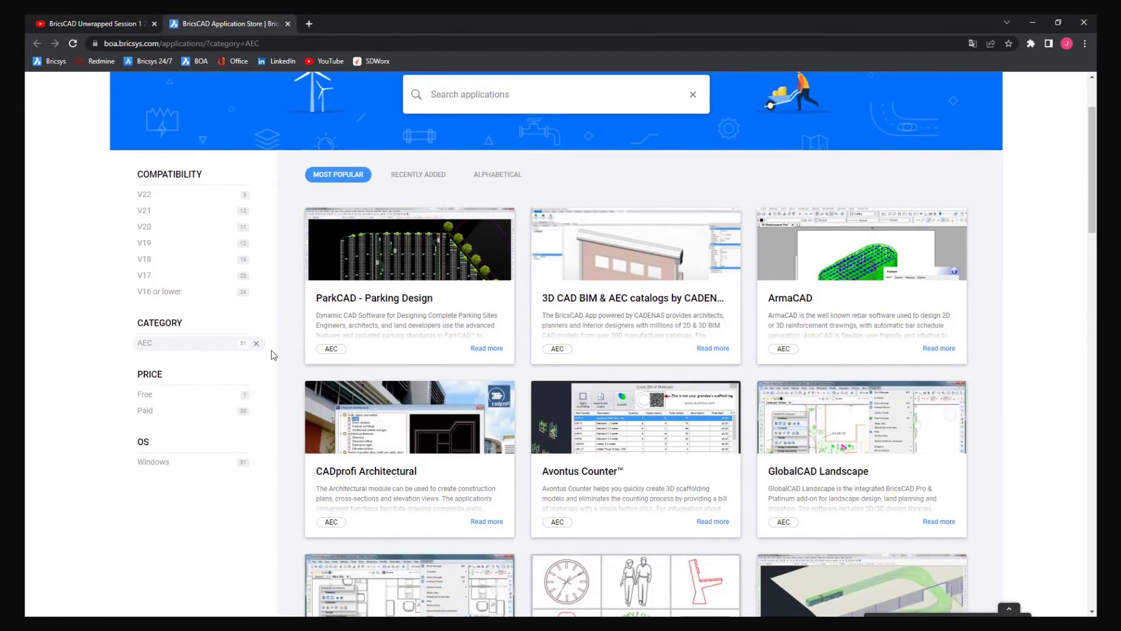
# Clear the AEC category filter and browse the store's most popular applications.
pyautogui.click(257, 343)
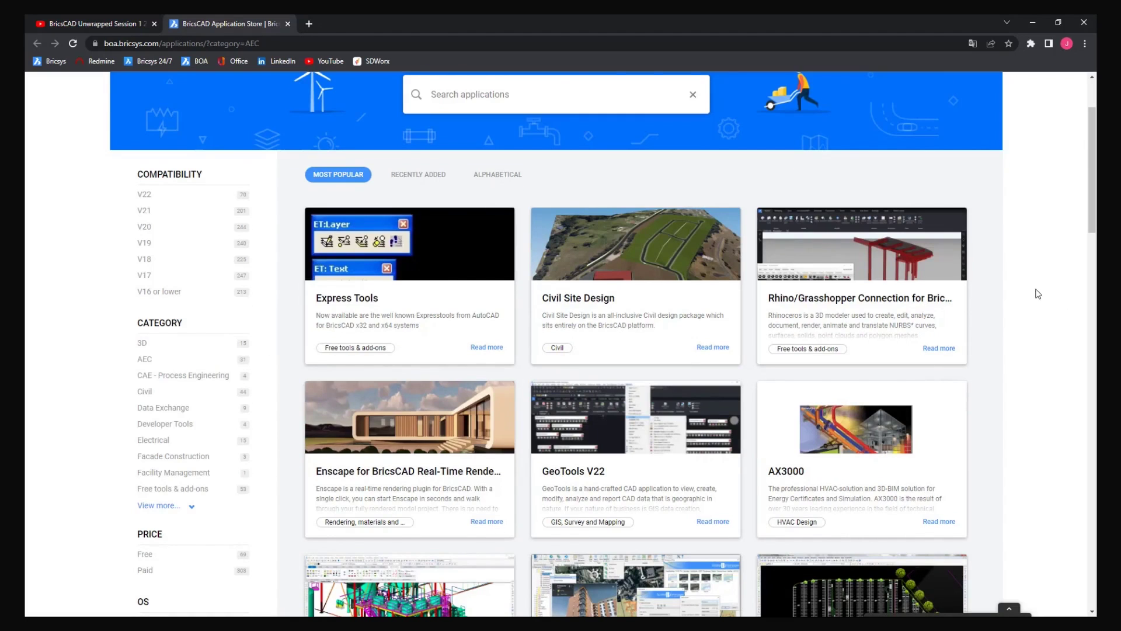
pyautogui.scroll(2, 1038, 293)
pyautogui.scroll(-1, 1042, 297)
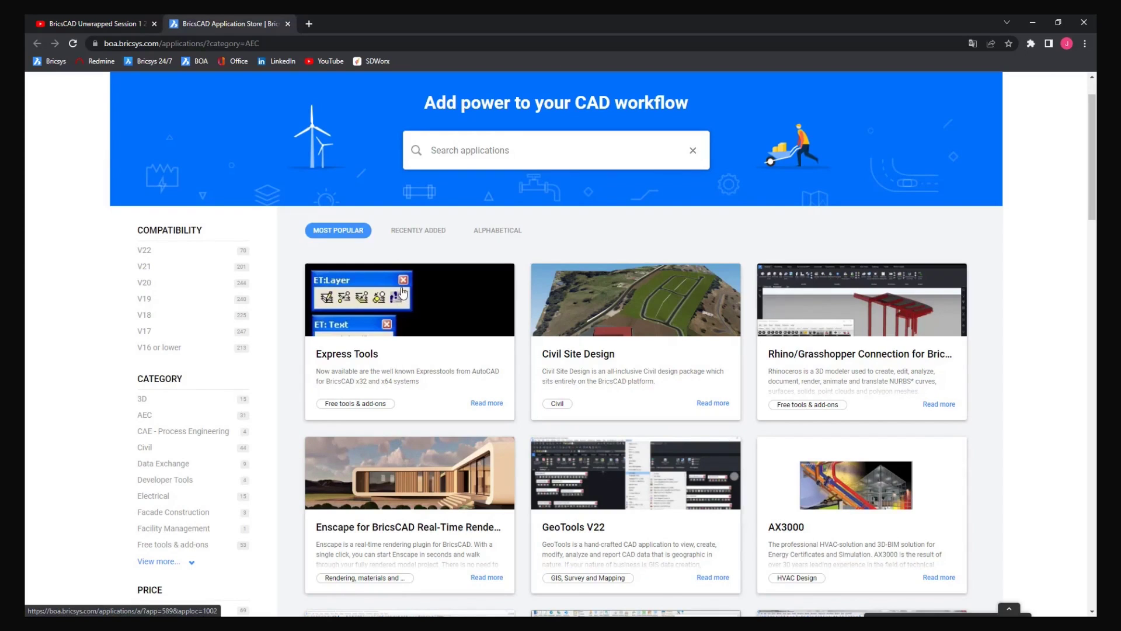
# Switch to the BricsCAD window running AX3000 and view its Roombook and Ventilation tools.
pyautogui.hotkey('alt', 'Tab')
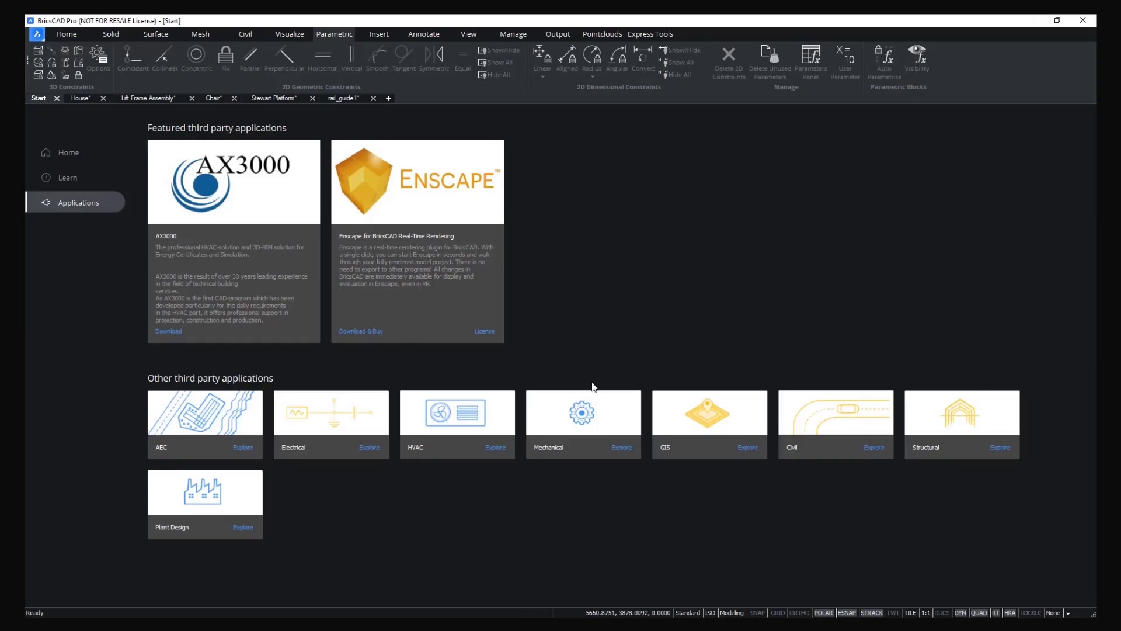
pyautogui.hotkey('alt', 'Tab')
pyautogui.click(590, 395)
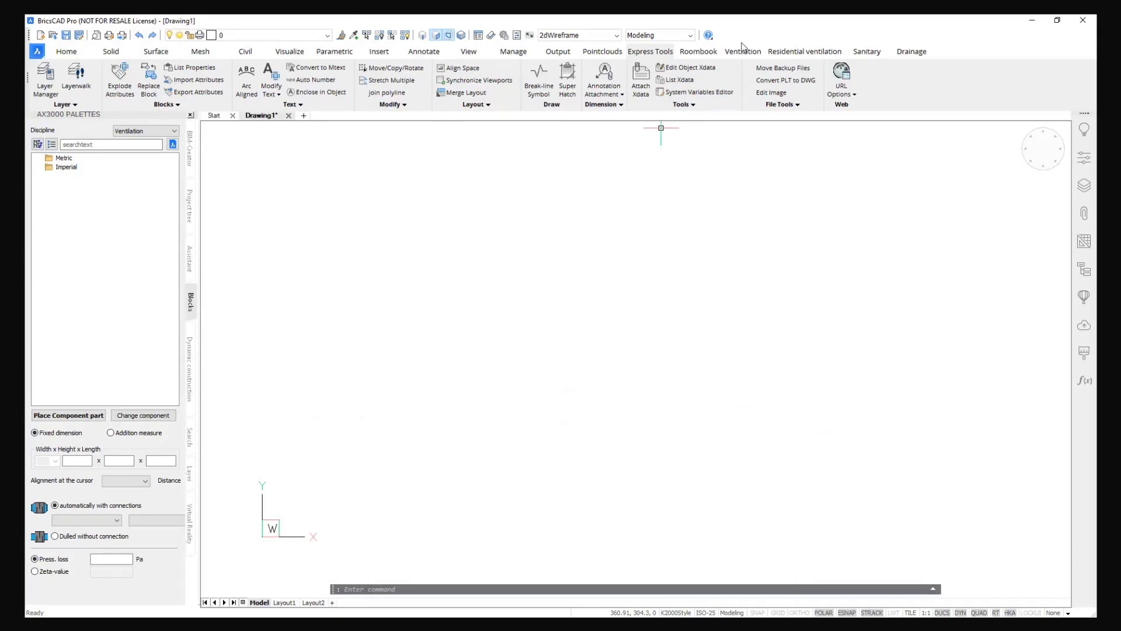
pyautogui.click(698, 51)
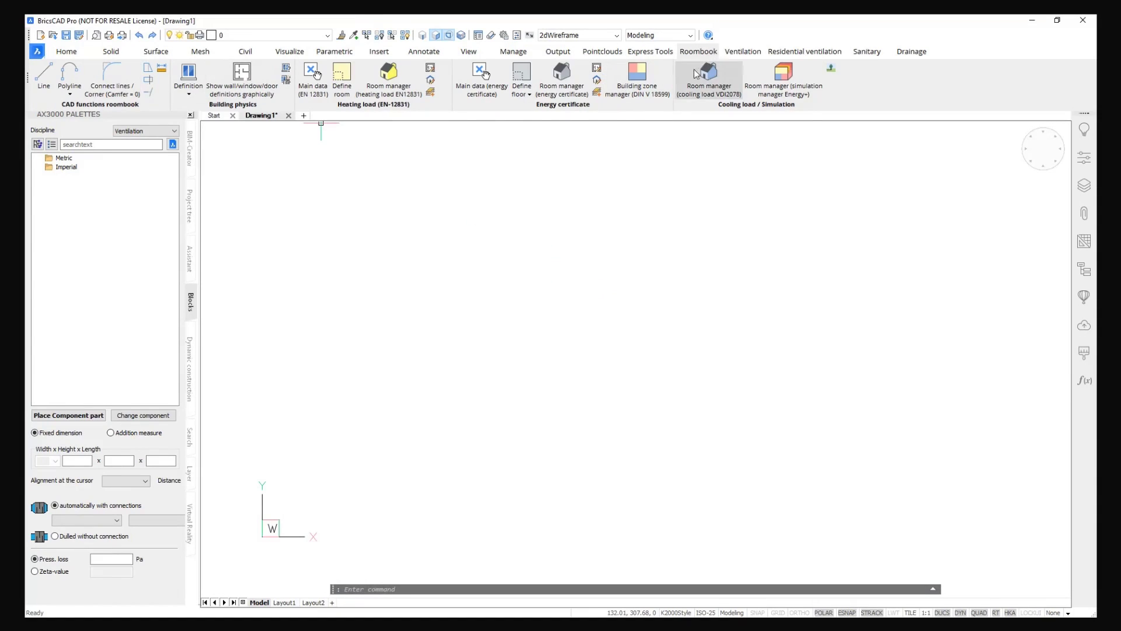
pyautogui.click(743, 52)
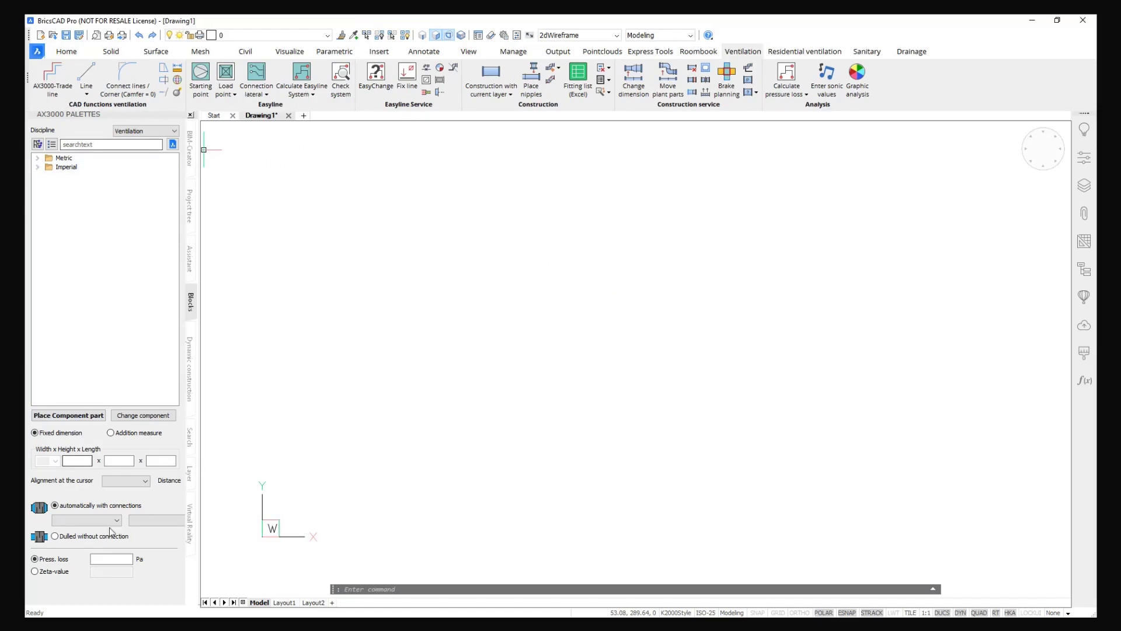
# Look through the AX3000 Project tree and BIM-Creator palettes and the Express Tools commands.
pyautogui.click(191, 208)
pyautogui.click(191, 161)
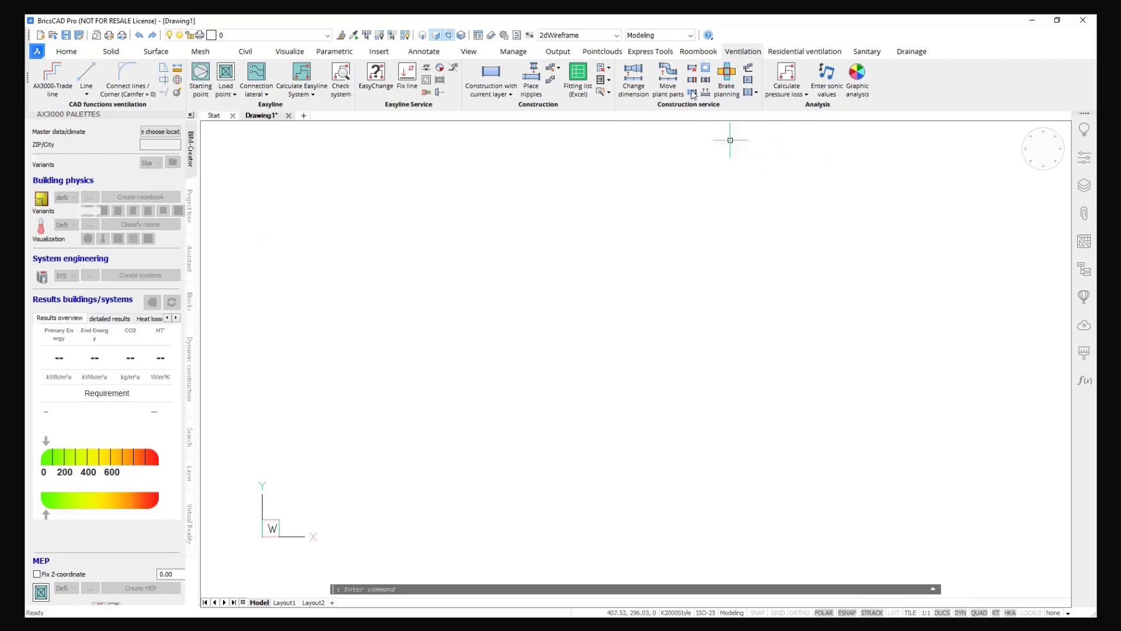
pyautogui.click(661, 54)
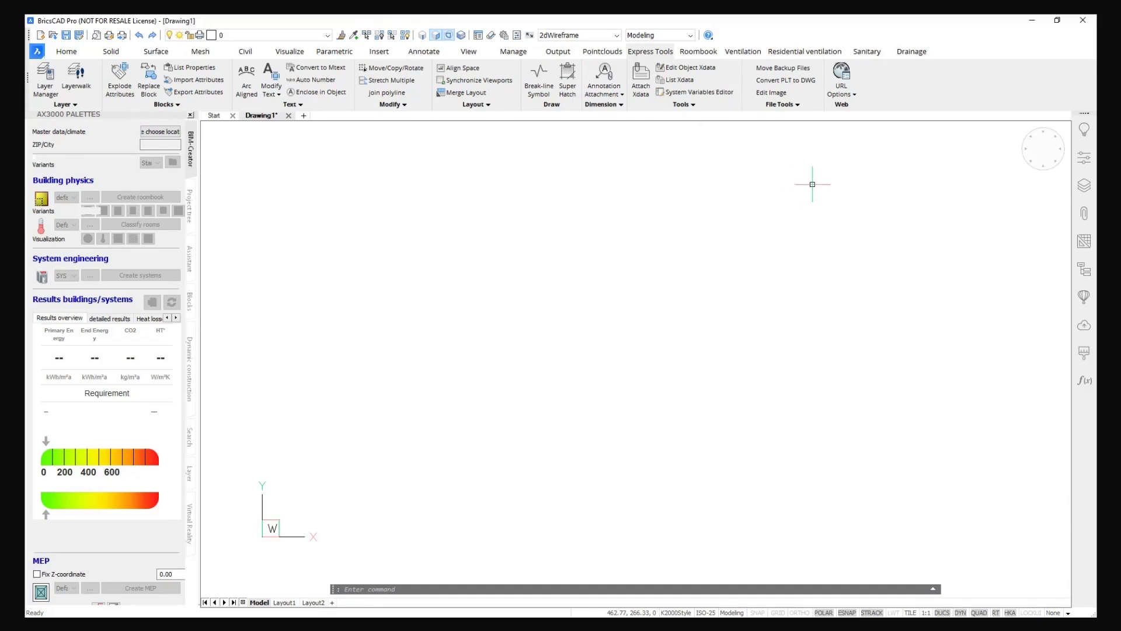
# Switch from the AX3000 window to the BricsCAD window containing the HouseW point cloud drawing.
pyautogui.hotkey('alt', 'Tab')
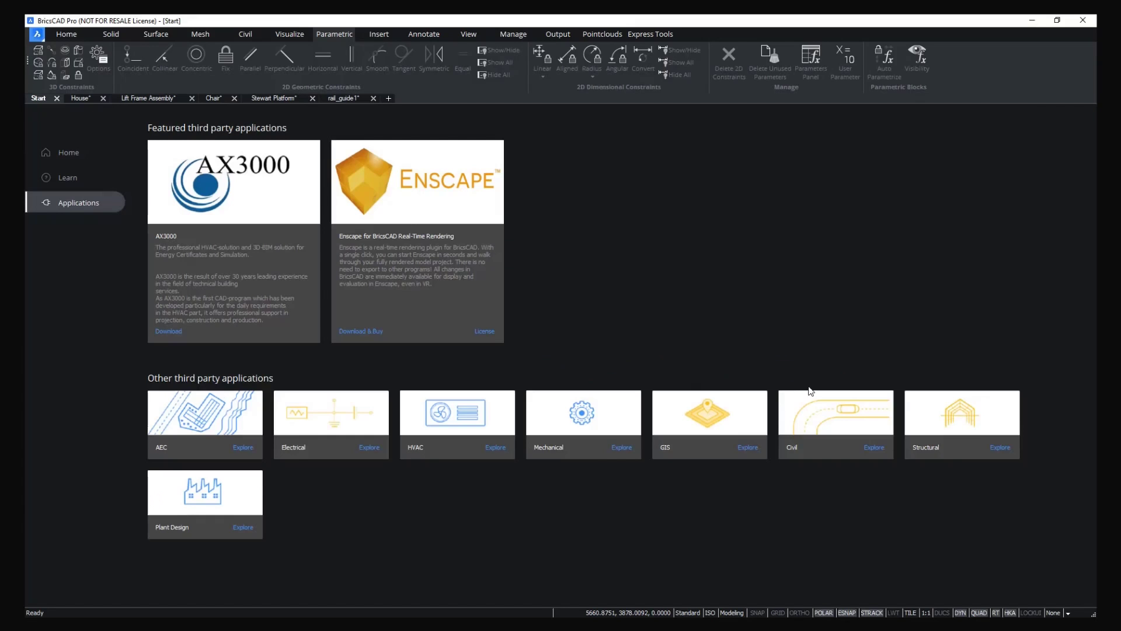
pyautogui.hotkey('alt', 'Tab')
pyautogui.click(810, 390)
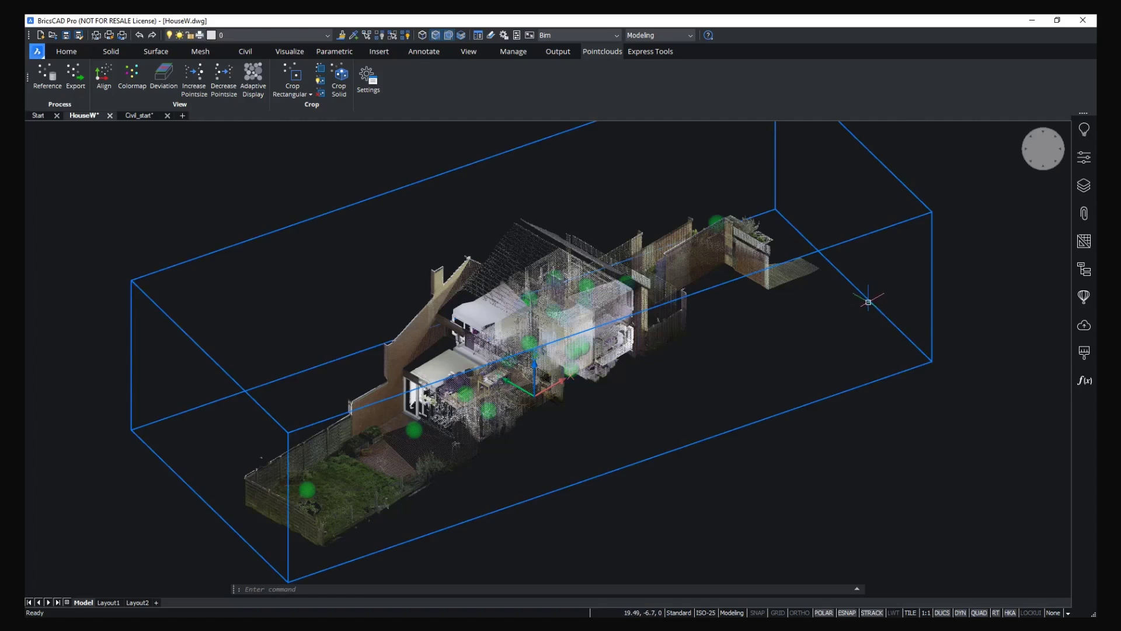
# Start preprocessing a new scan from the Point Cloud Reference Manager, check the supported file formats and leave without choosing a file.
pyautogui.click(38, 82)
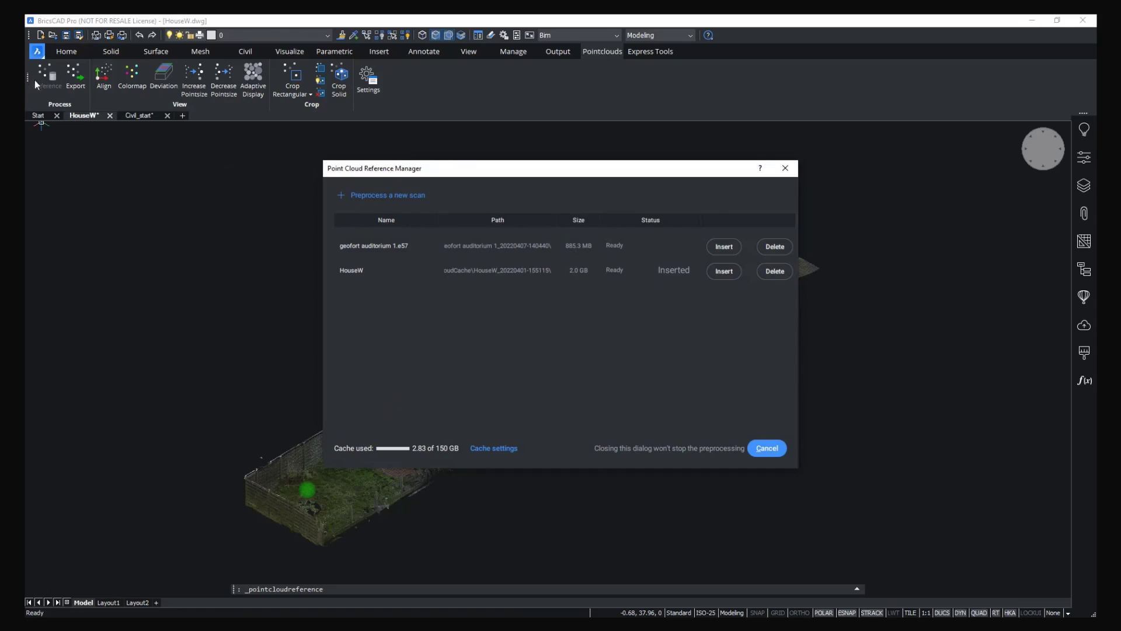
pyautogui.click(339, 195)
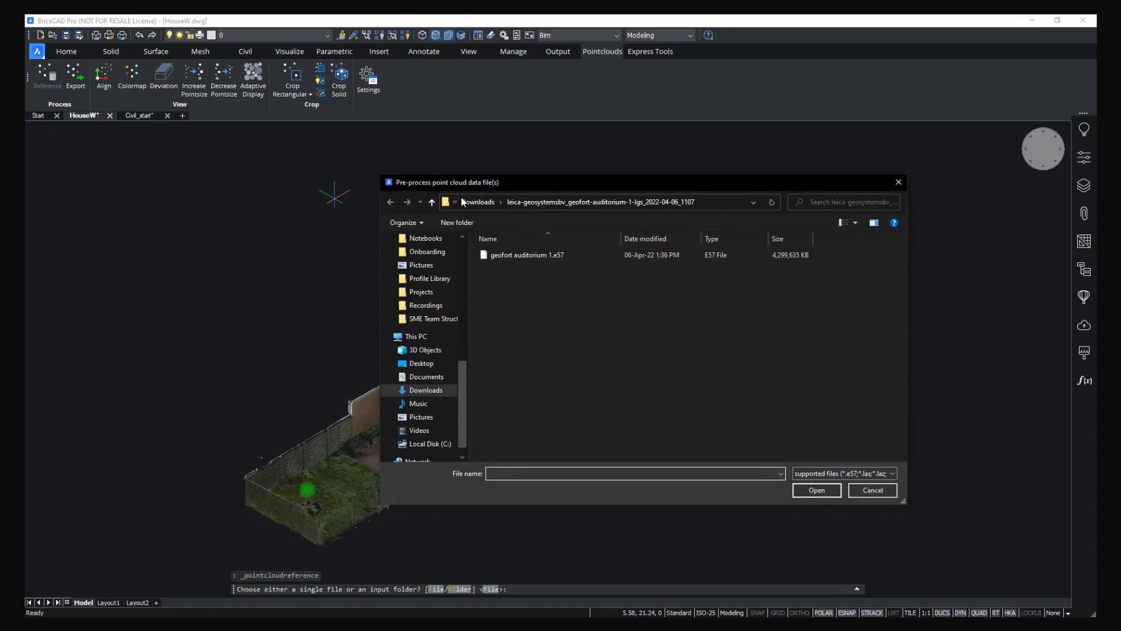
pyautogui.click(892, 473)
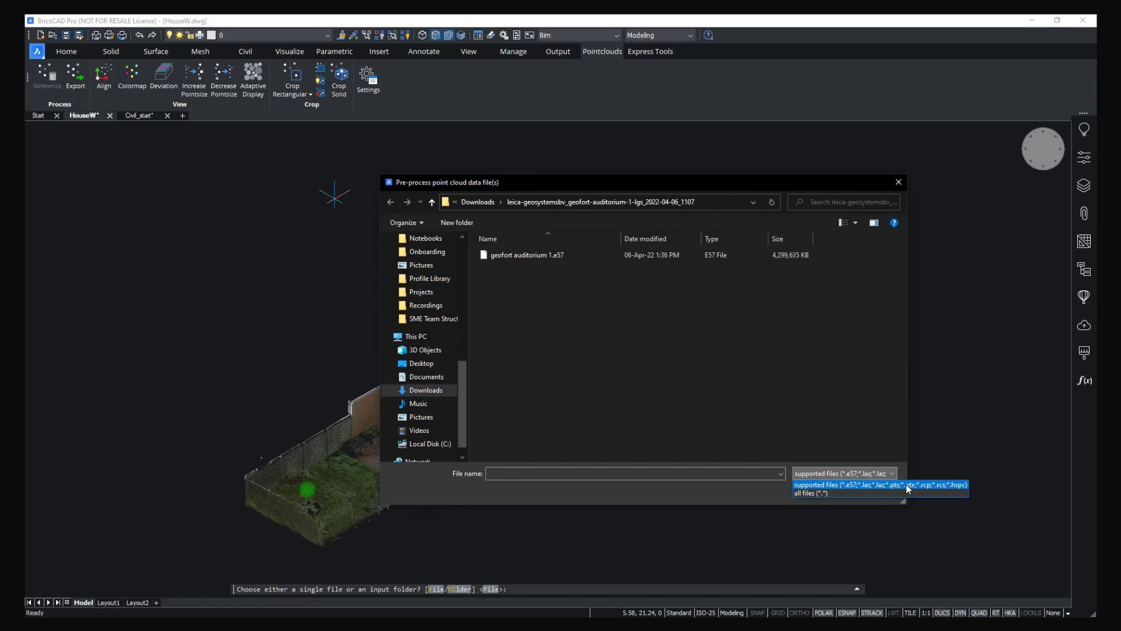
pyautogui.click(899, 183)
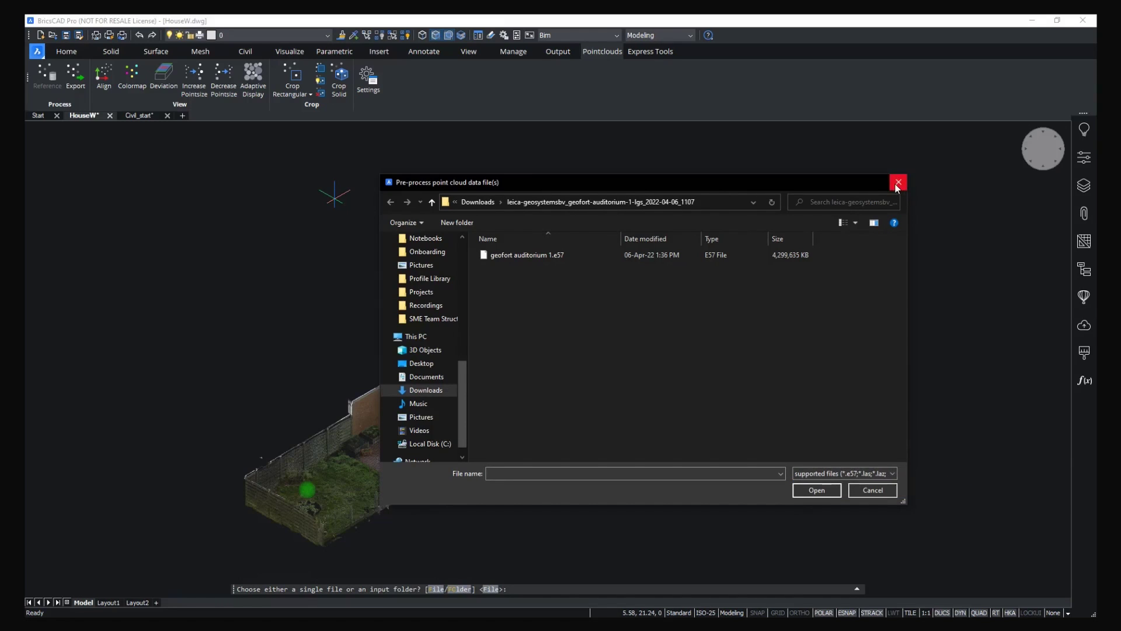
pyautogui.click(898, 183)
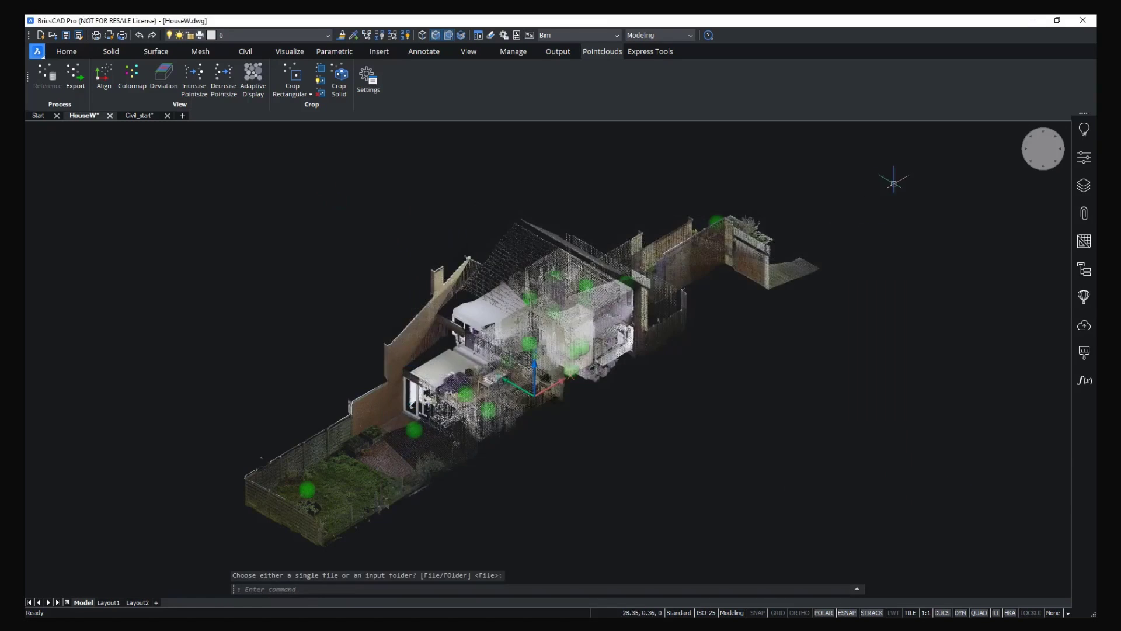
# Reopen the Point Cloud Reference Manager, review the list of preprocessed scans and close it.
pyautogui.click(47, 75)
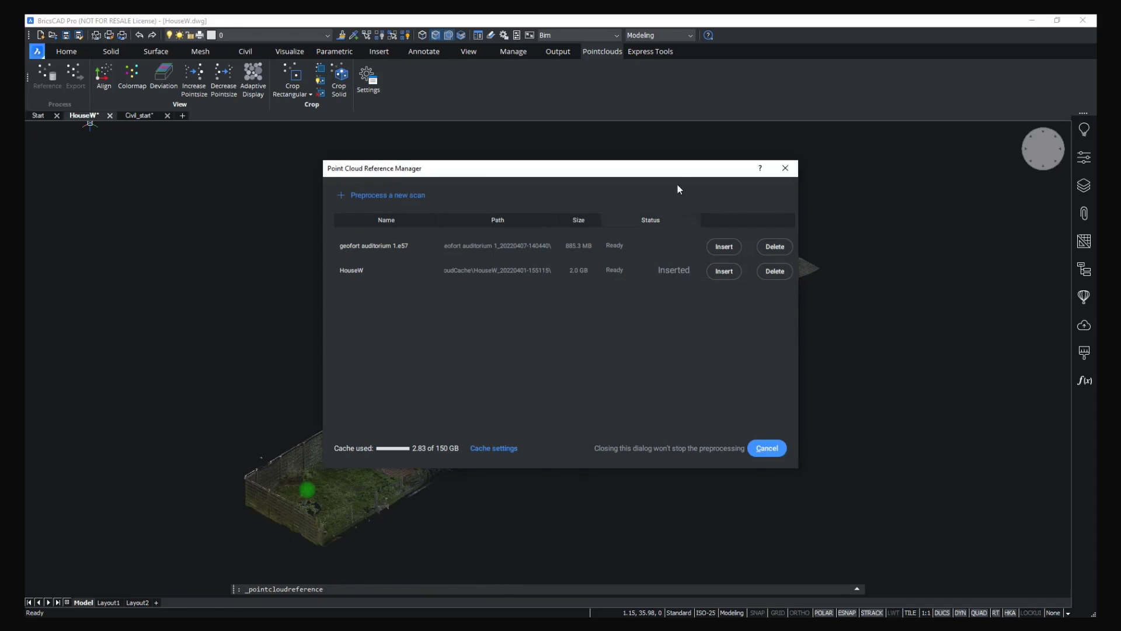
pyautogui.moveTo(677, 170); pyautogui.dragTo(818, 105)
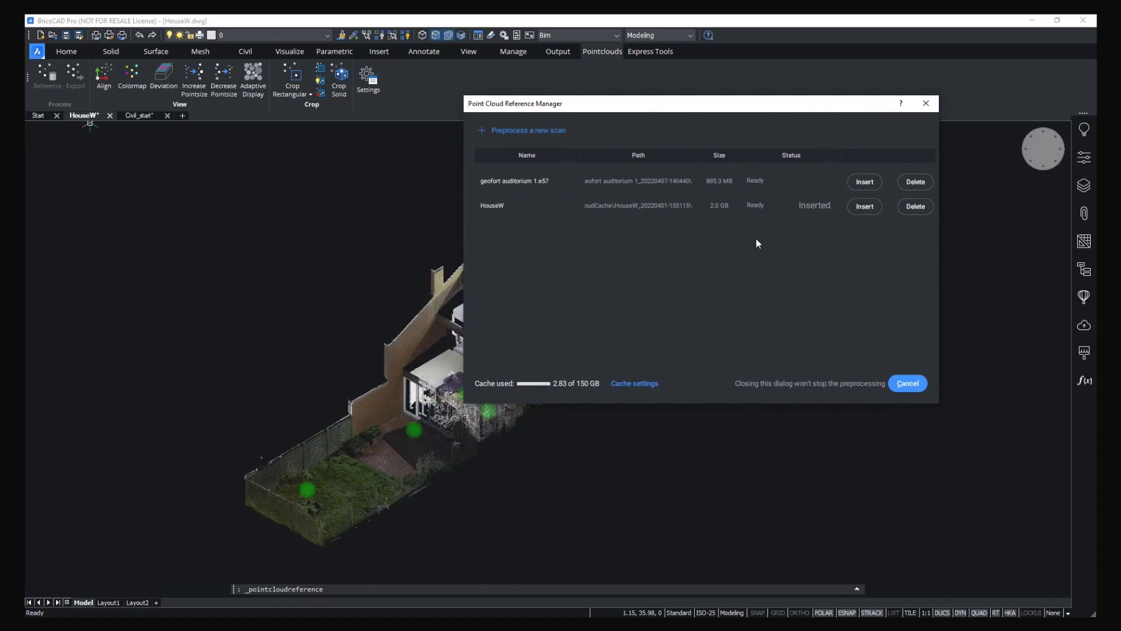
pyautogui.click(925, 104)
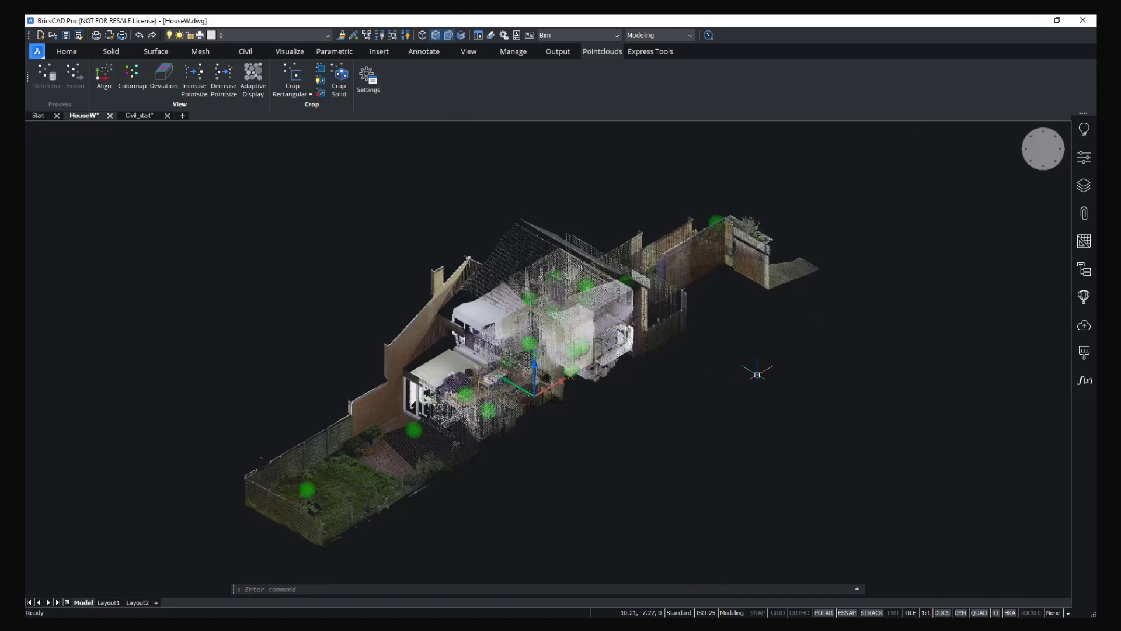
# Turn on adaptive display for the HouseW point cloud and inspect the house from close up and farther away.
pyautogui.click(223, 88)
pyautogui.click(196, 84)
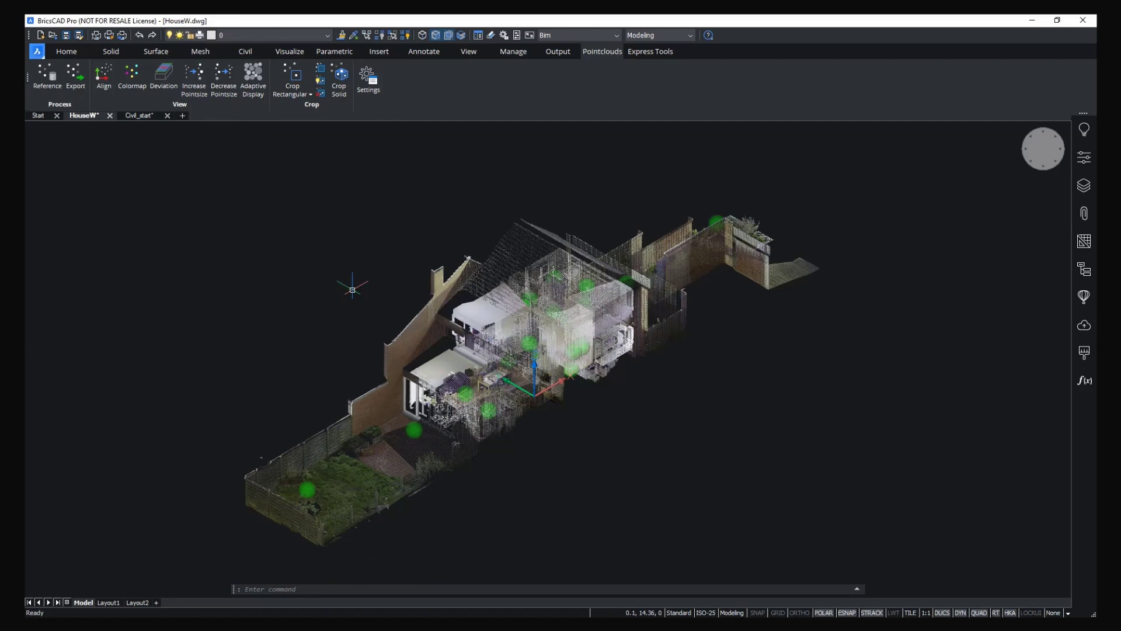
pyautogui.scroll(1, 356, 298)
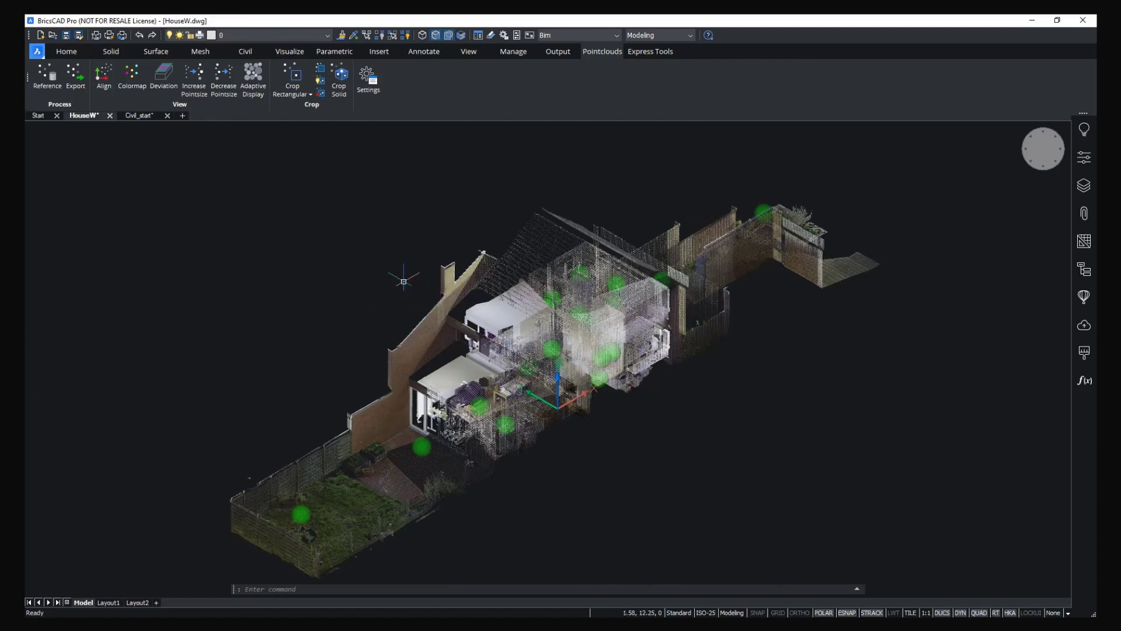
pyautogui.click(262, 93)
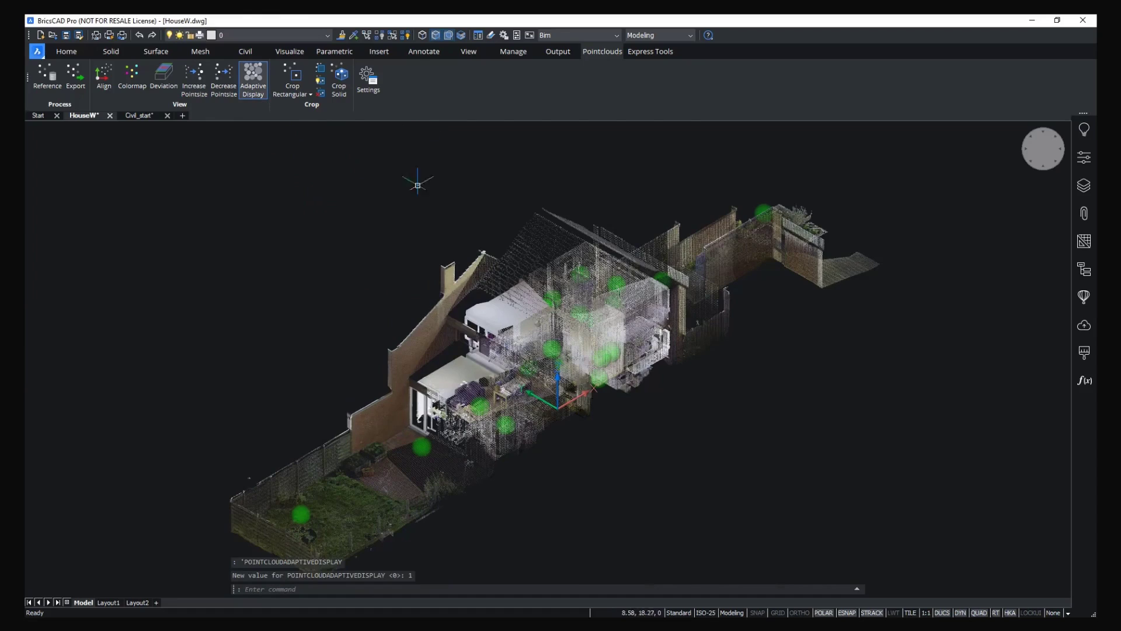
pyautogui.scroll(5, 403, 254)
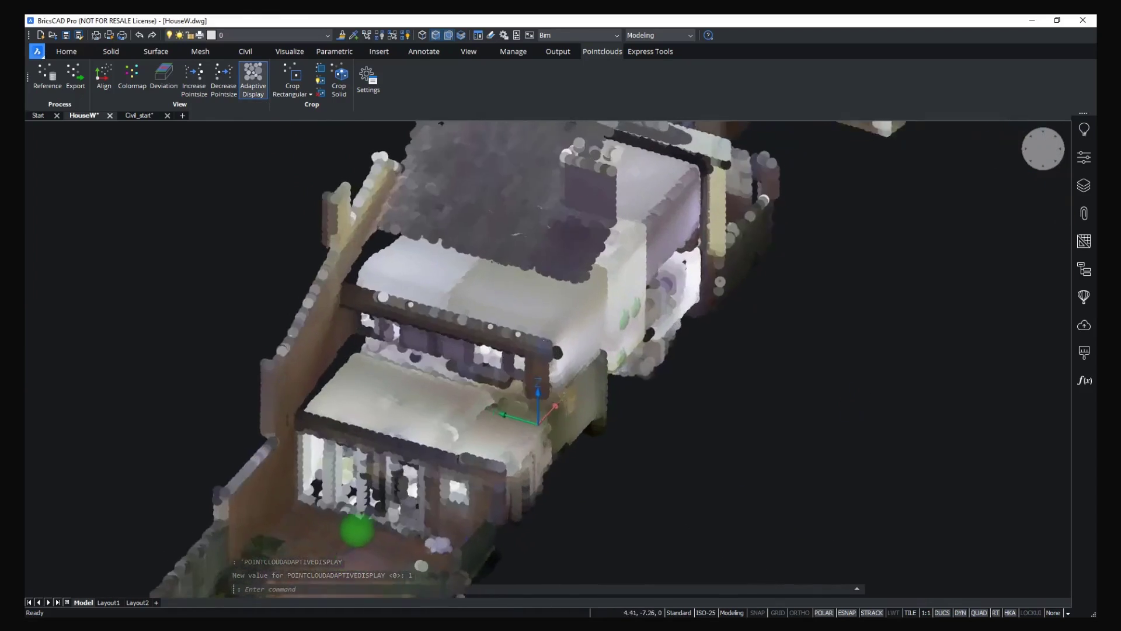
pyautogui.keyDown('shift'); pyautogui.moveTo(455, 397); pyautogui.dragTo(357, 340, button='middle'); pyautogui.keyUp('shift')
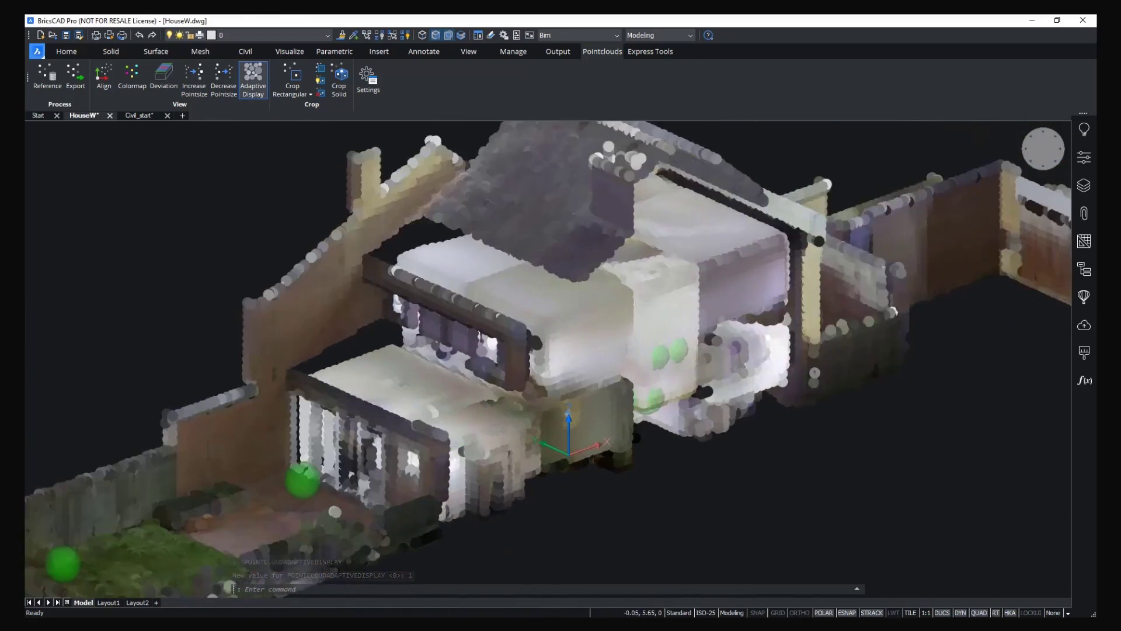
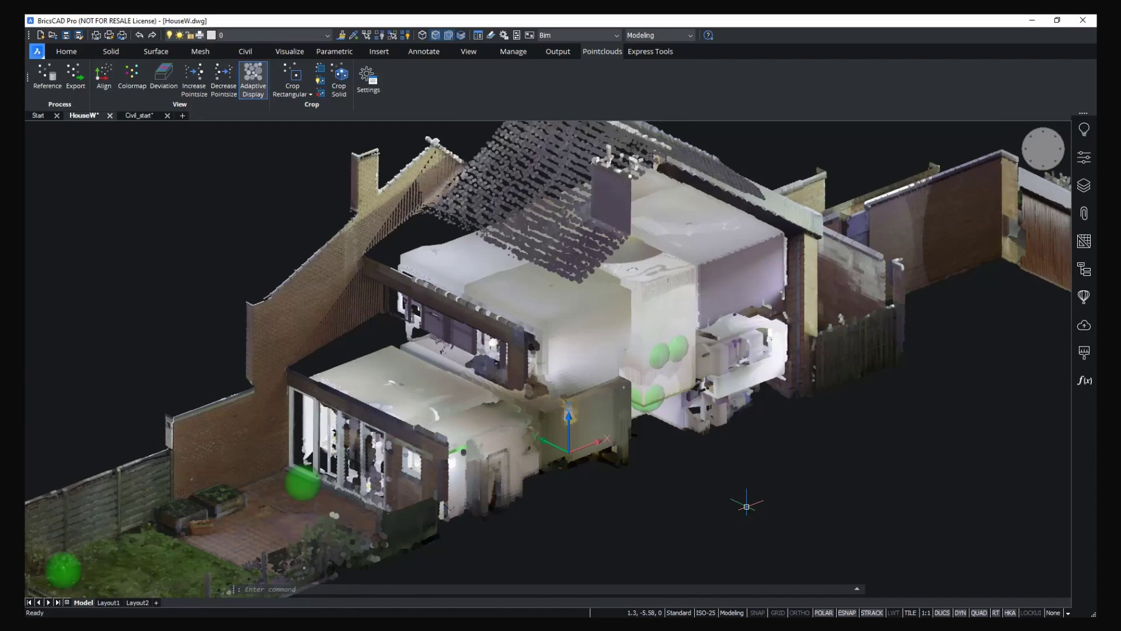
pyautogui.scroll(-2, 715, 451)
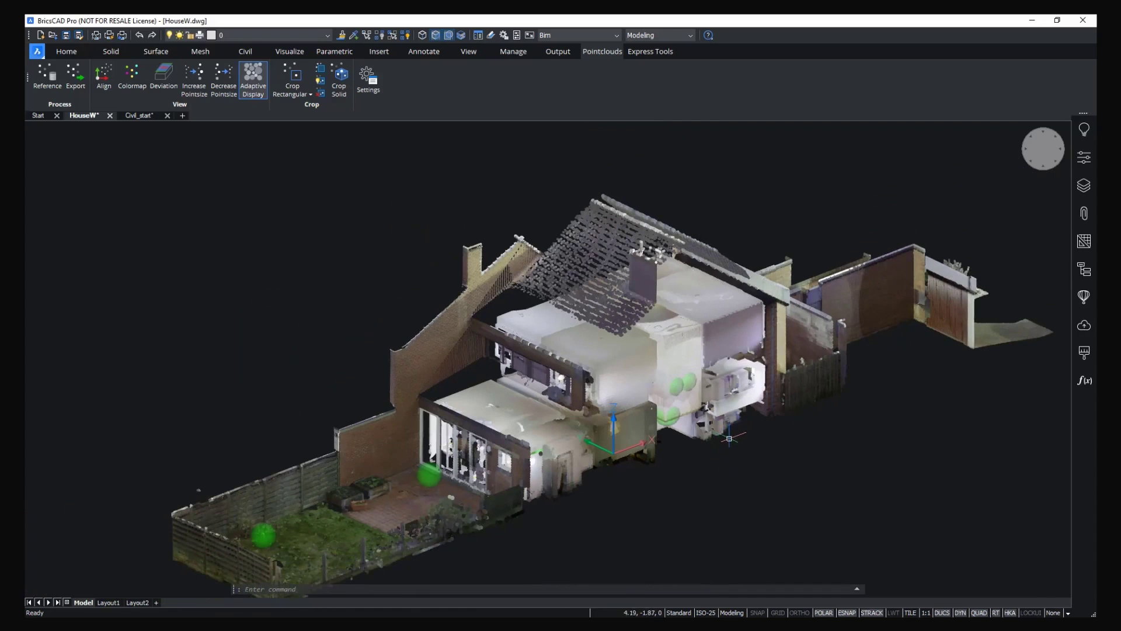
pyautogui.scroll(-1, 542, 362)
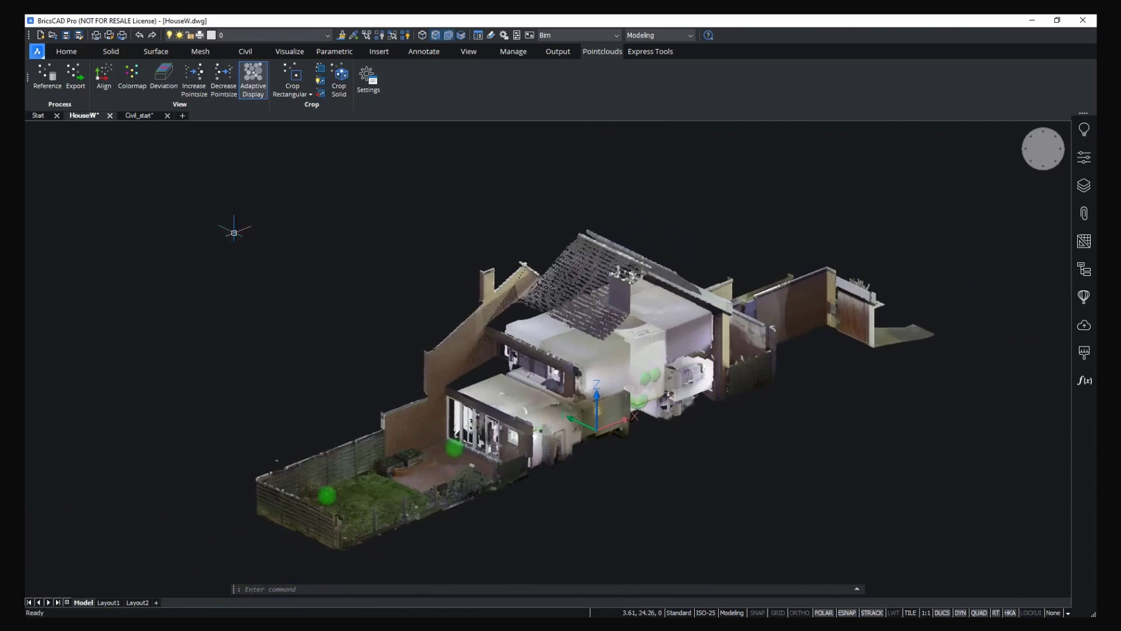
# Colour the point cloud by Intensity using the Spectrum colour map with Gamma scaling.
pyautogui.click(141, 77)
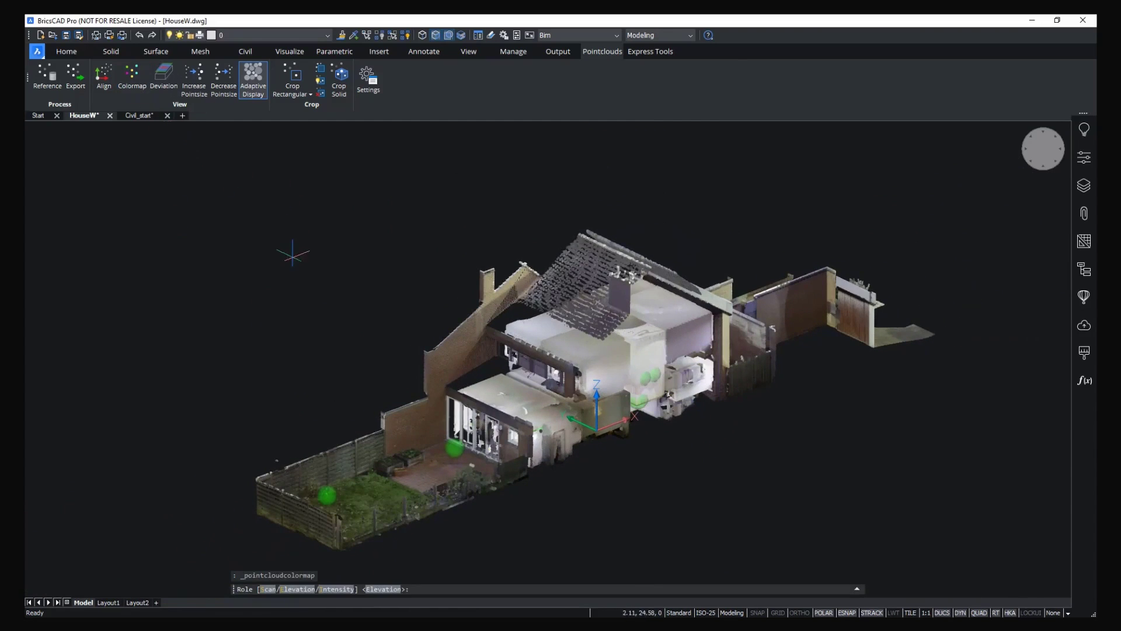
pyautogui.click(338, 589)
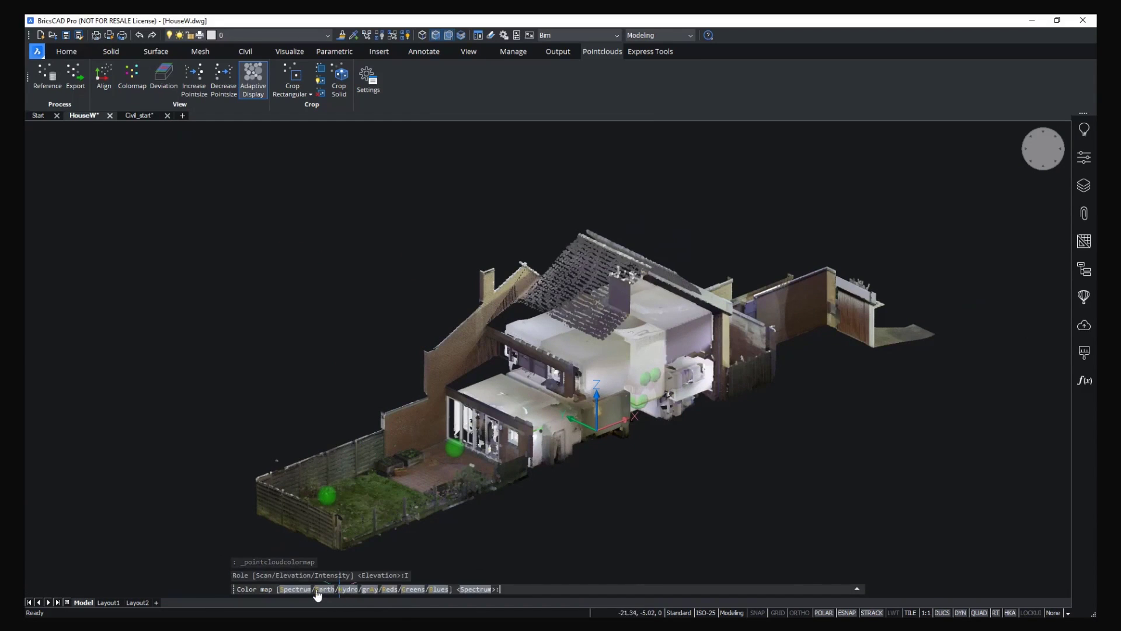
pyautogui.click(297, 589)
pyautogui.click(305, 590)
pyautogui.keyDown('shift'); pyautogui.moveTo(779, 431); pyautogui.dragTo(865, 354, button='middle'); pyautogui.keyUp('shift')
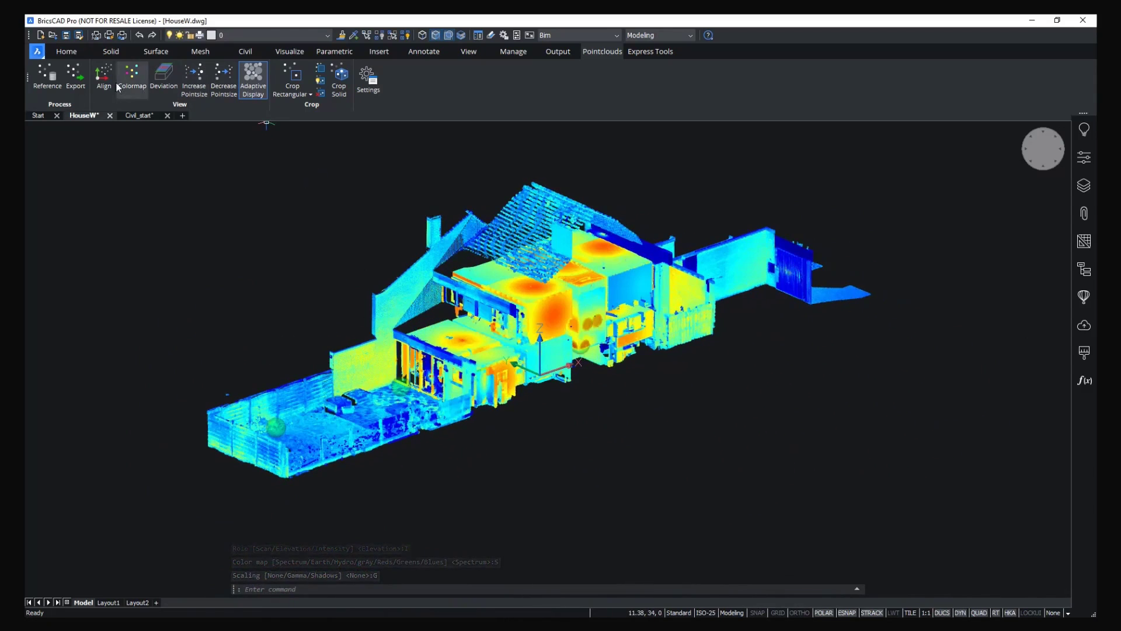
# Set the point cloud's colour map role back to Scan and view the house from a higher angle.
pyautogui.click(131, 79)
pyautogui.click(265, 590)
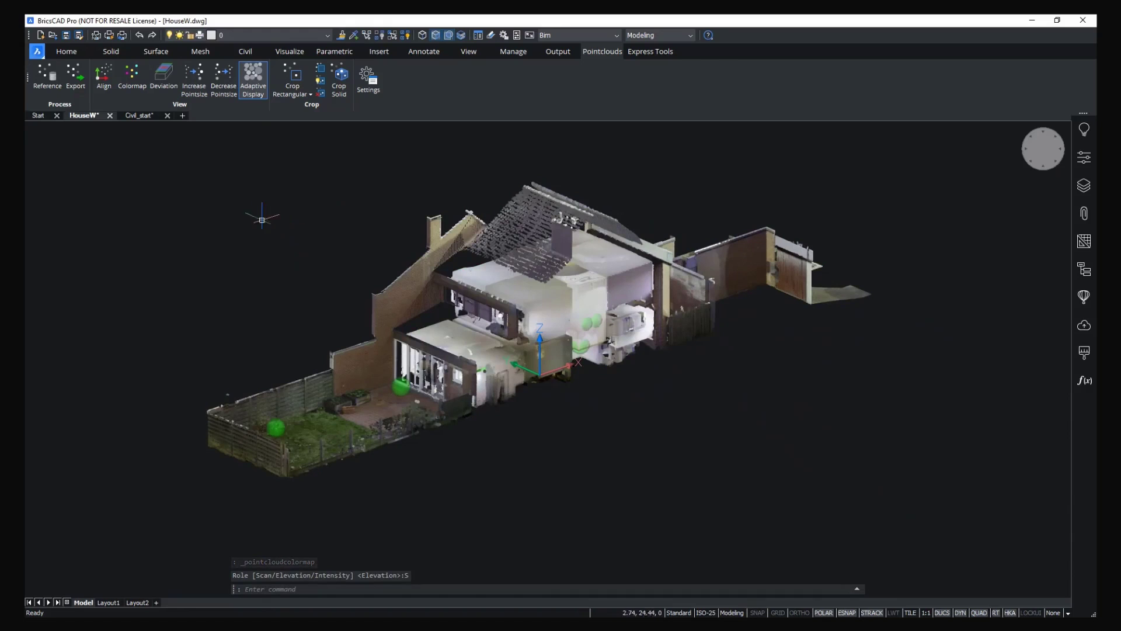
pyautogui.click(286, 248)
pyautogui.keyDown('shift'); pyautogui.moveTo(286, 248); pyautogui.dragTo(289, 222, button='middle'); pyautogui.keyUp('shift')
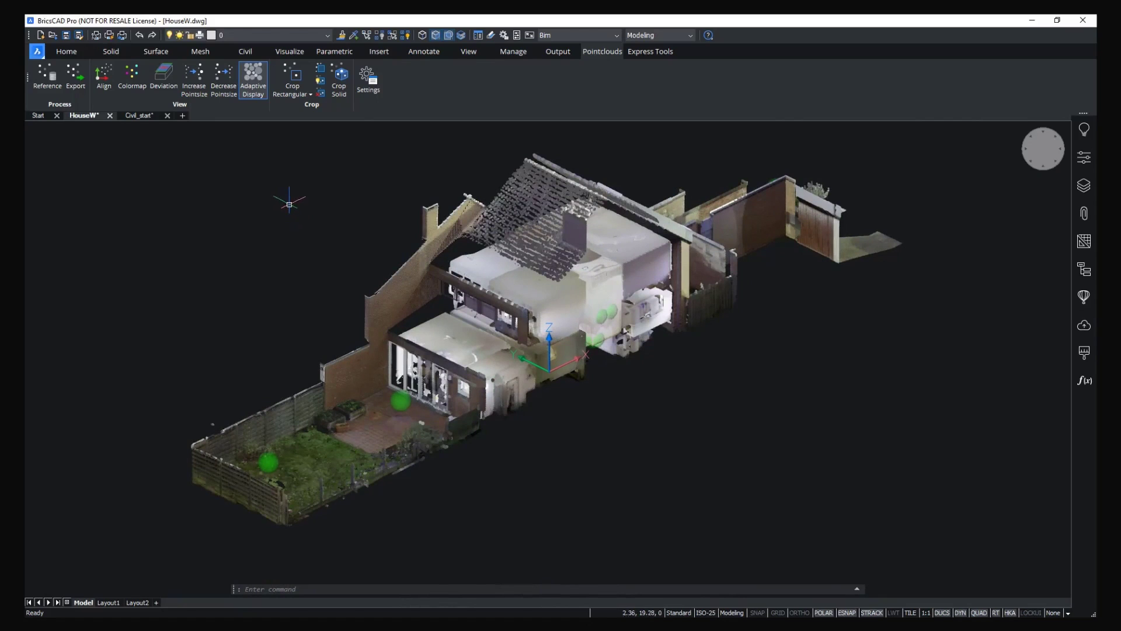
# In the front view, crop the point cloud with a rectangle around the garden and fence, keeping the points outside it.
pyautogui.click(1044, 168)
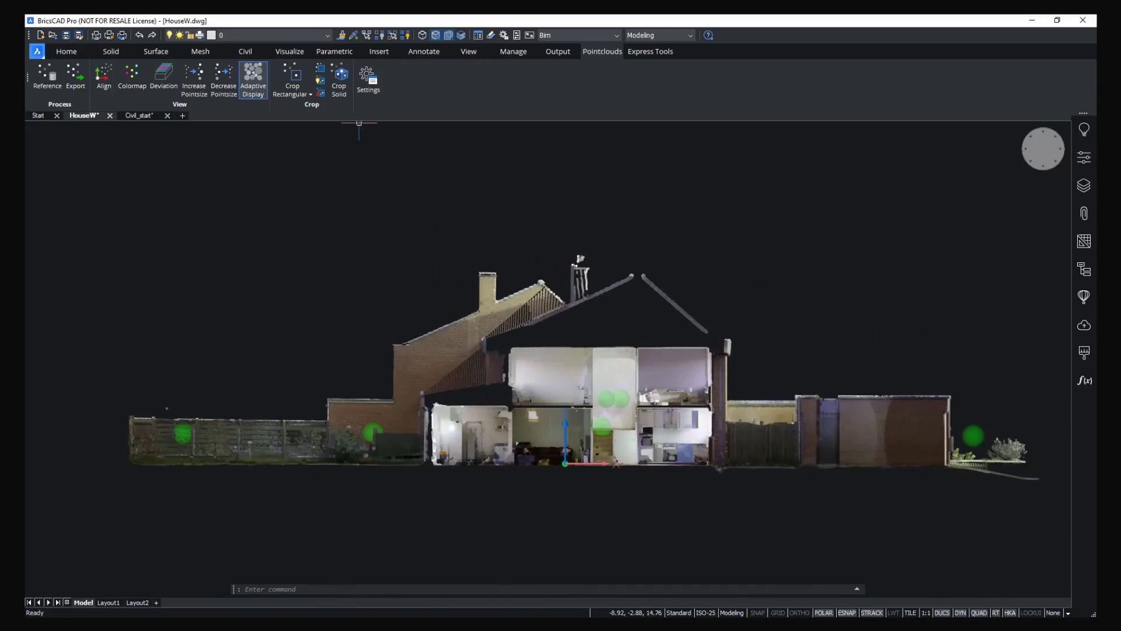
pyautogui.click(292, 76)
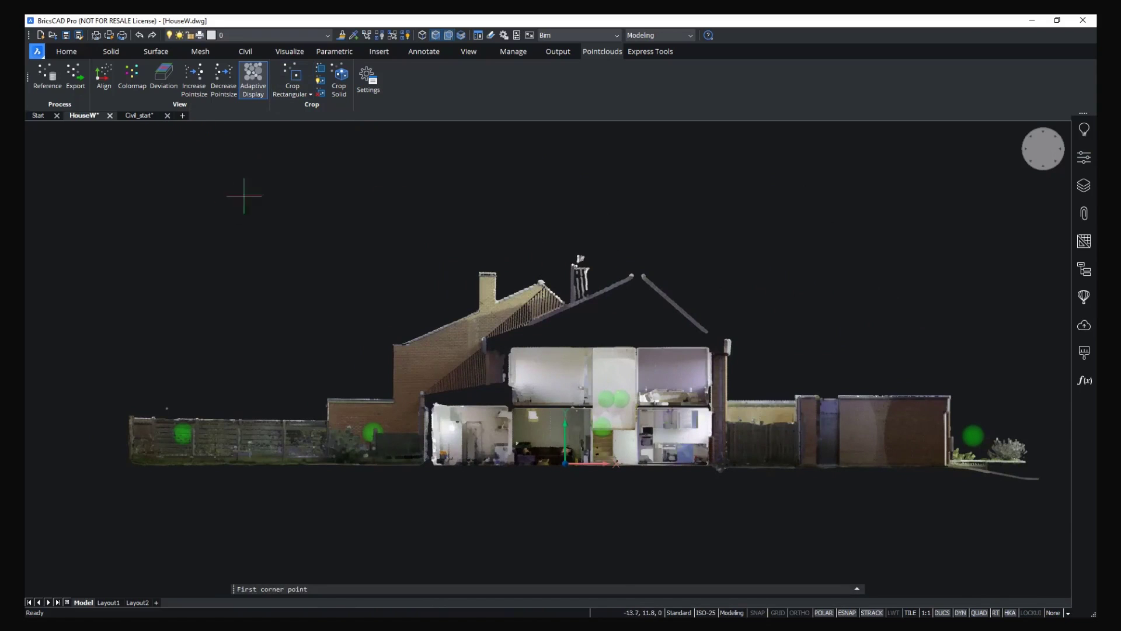
pyautogui.click(122, 200)
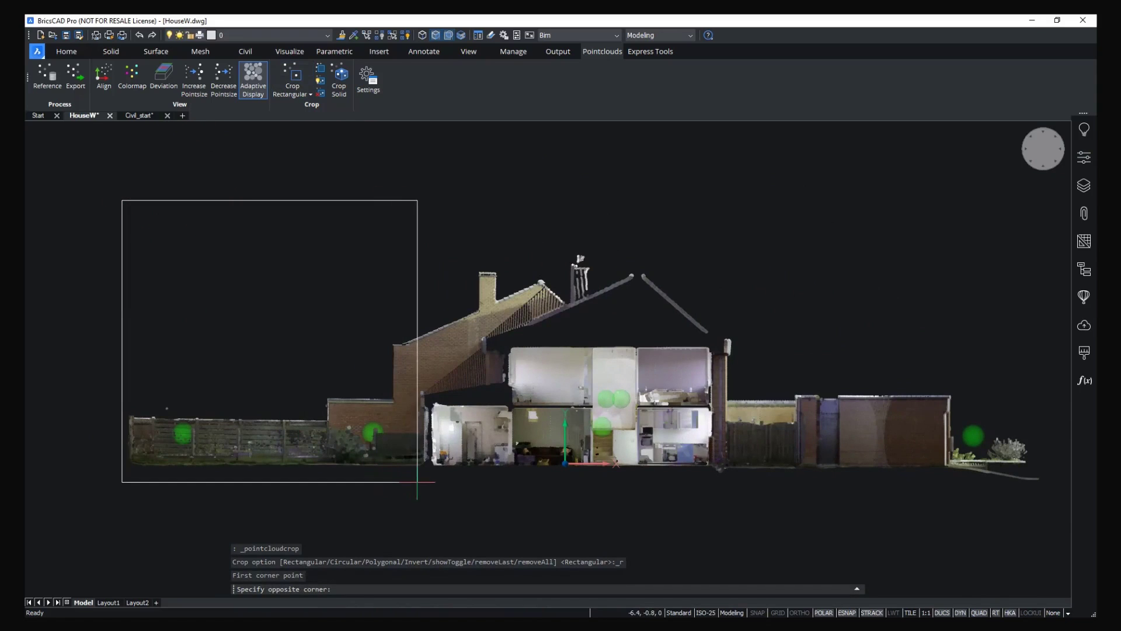
pyautogui.click(437, 501)
pyautogui.click(314, 588)
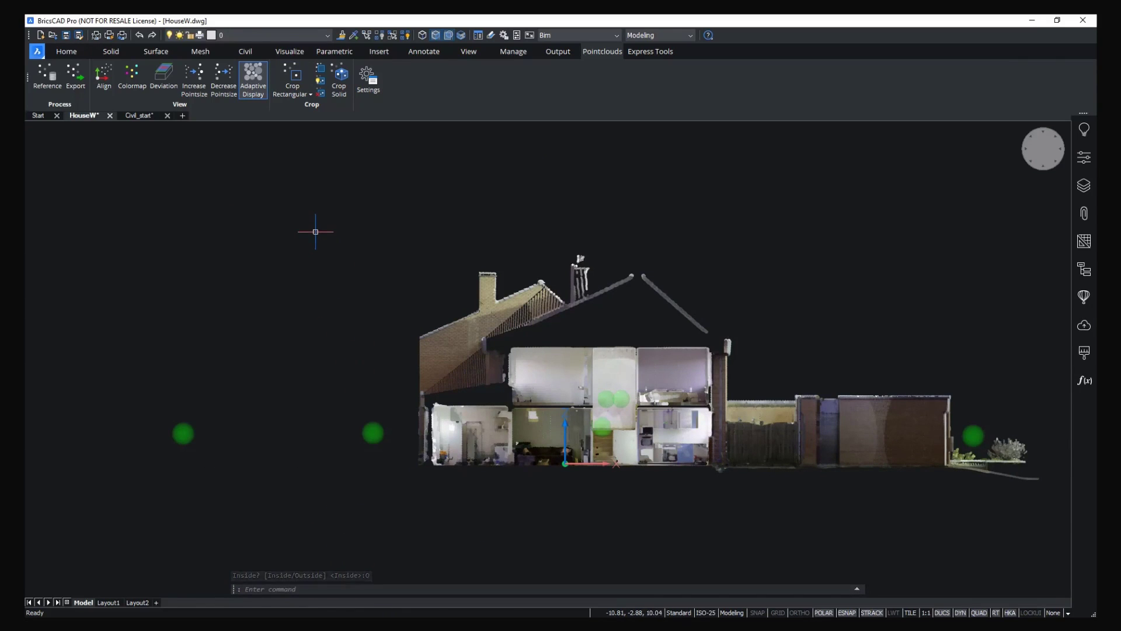
# Remove all crops from the point cloud and return to an angled 3D view.
pyautogui.click(320, 93)
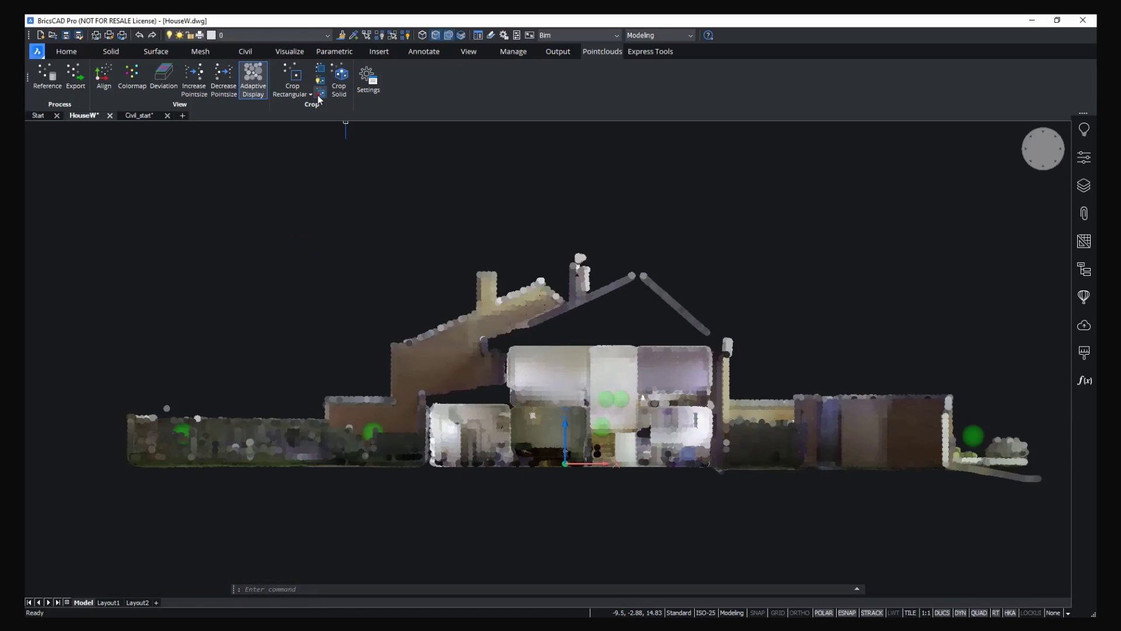
pyautogui.keyDown('shift'); pyautogui.moveTo(406, 225); pyautogui.dragTo(407, 228, button='middle'); pyautogui.keyUp('shift')
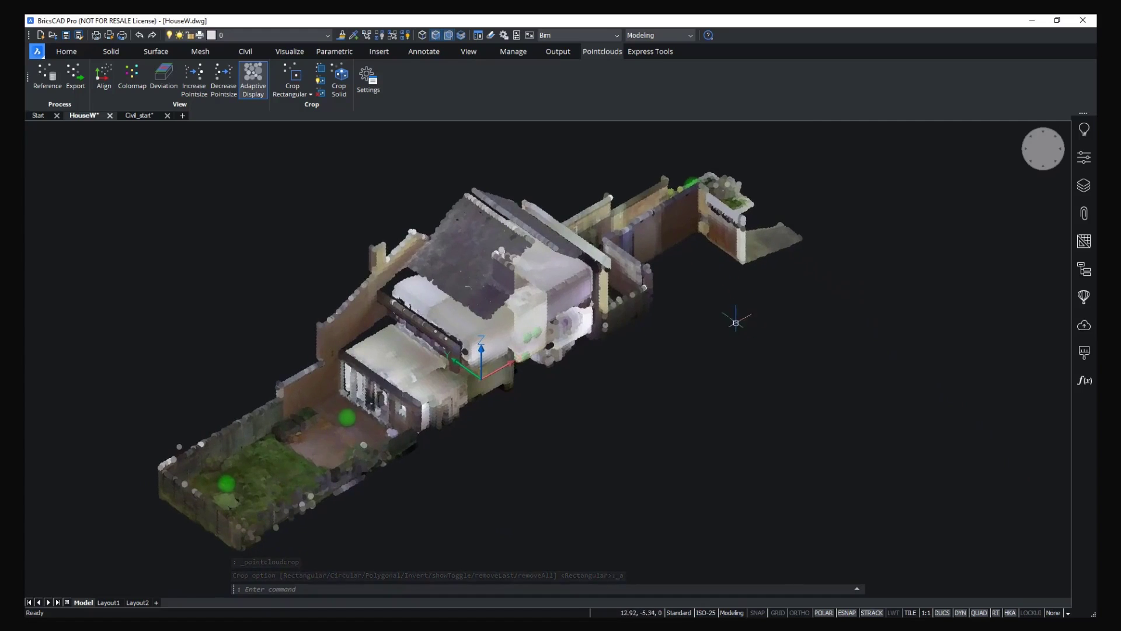
# Draw a solid box crossing the middle of the house point cloud, setting its base corners and height freehand.
pyautogui.rightClick(708, 316)
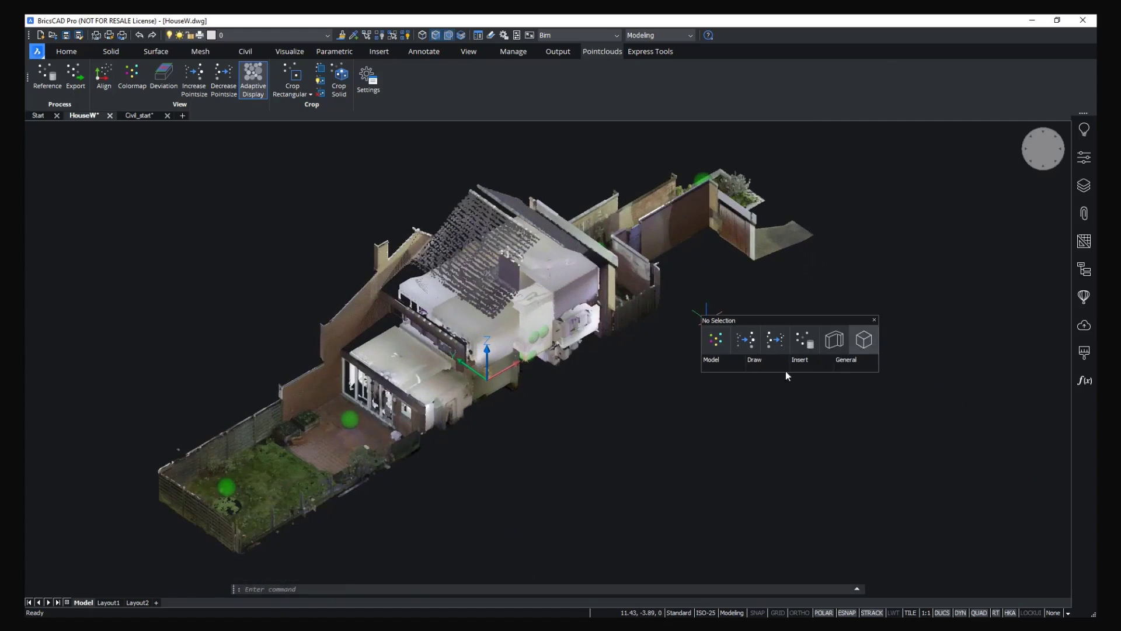
pyautogui.click(864, 339)
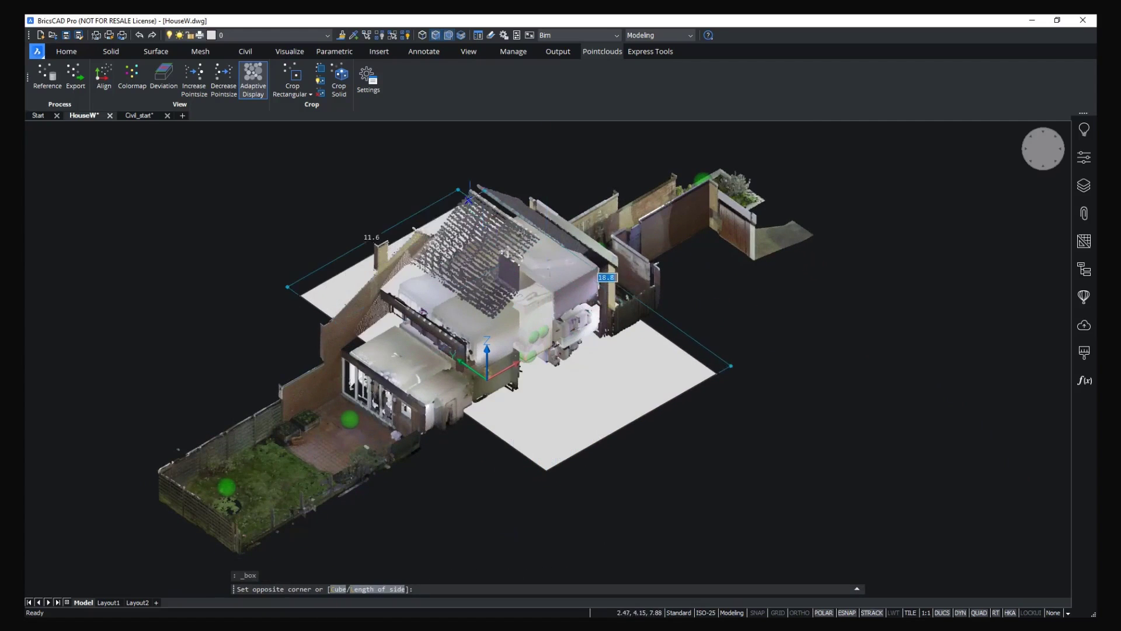
pyautogui.click(430, 181)
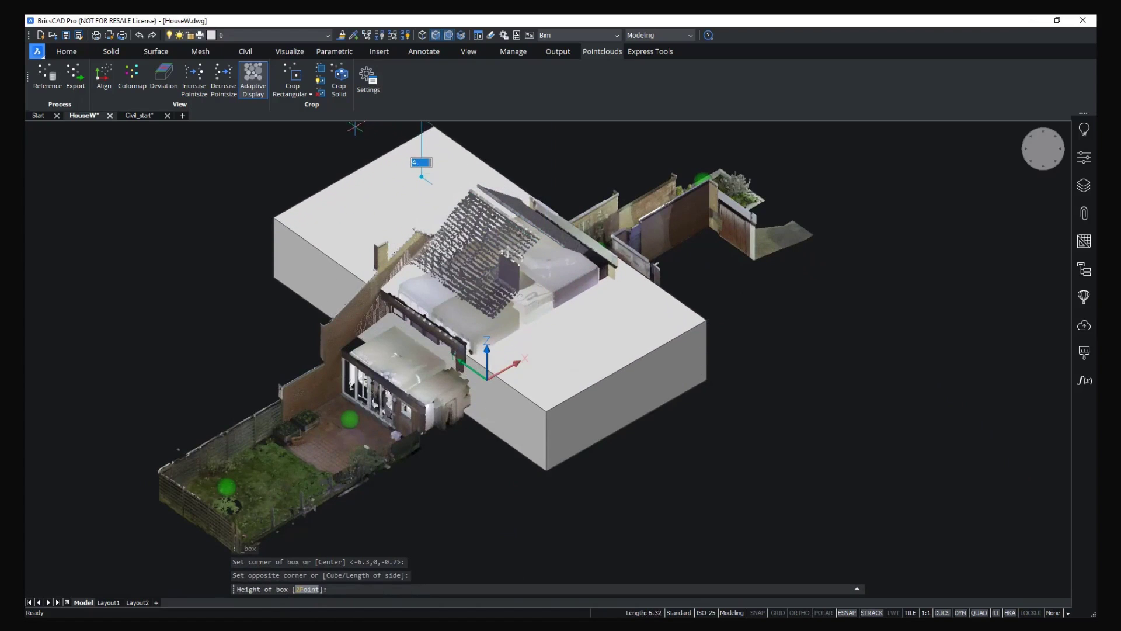
pyautogui.click(356, 127)
pyautogui.scroll(2, 510, 302)
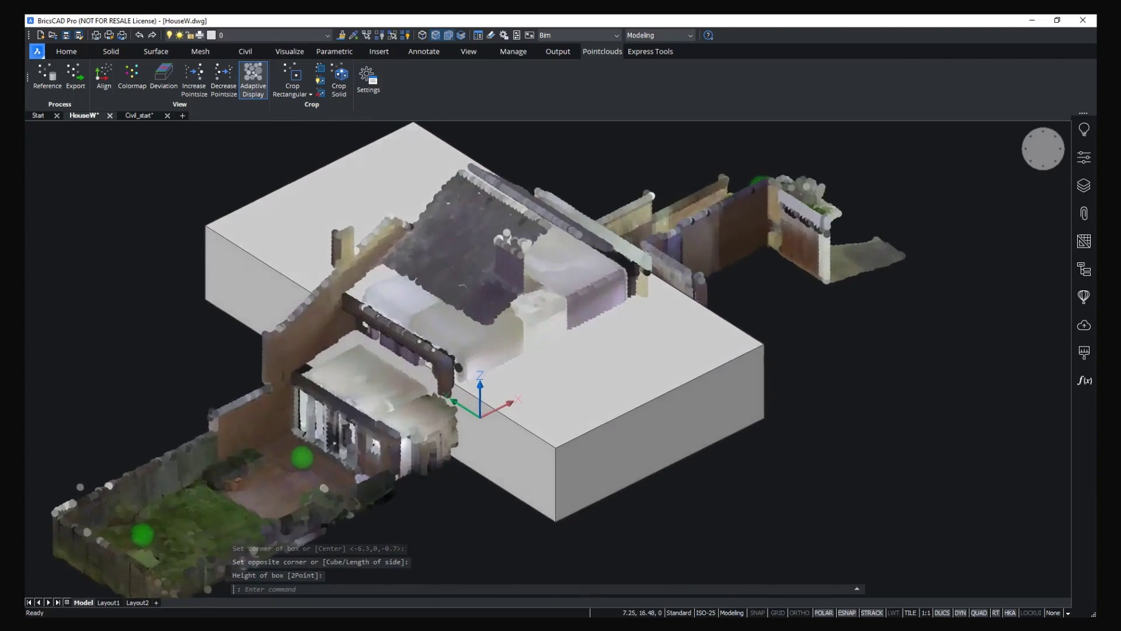
# Crop the point cloud with the solid box across the house, keeping the points inside it.
pyautogui.keyDown('shift'); pyautogui.moveTo(510, 302); pyautogui.dragTo(508, 282, button='middle'); pyautogui.keyUp('shift')
pyautogui.click(495, 250)
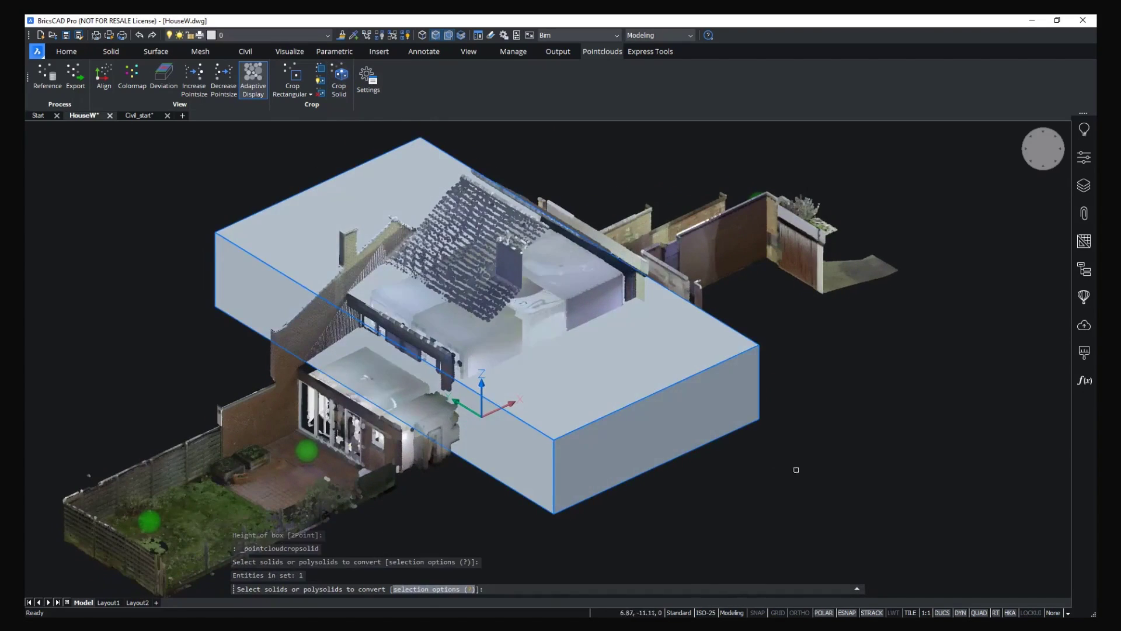
pyautogui.press('Return')
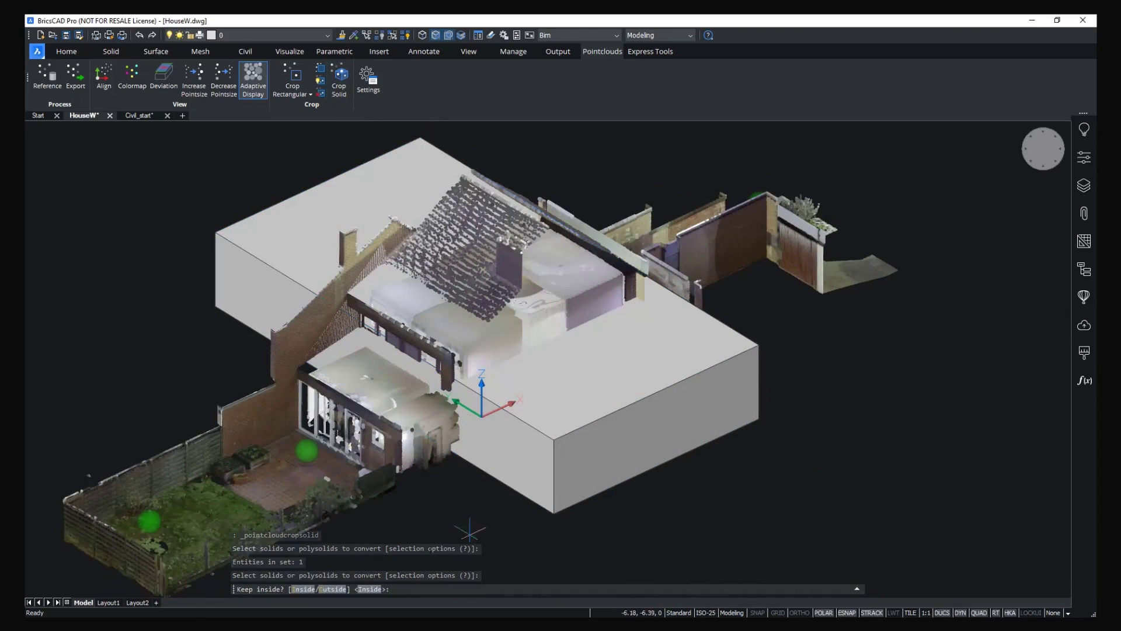
pyautogui.click(370, 590)
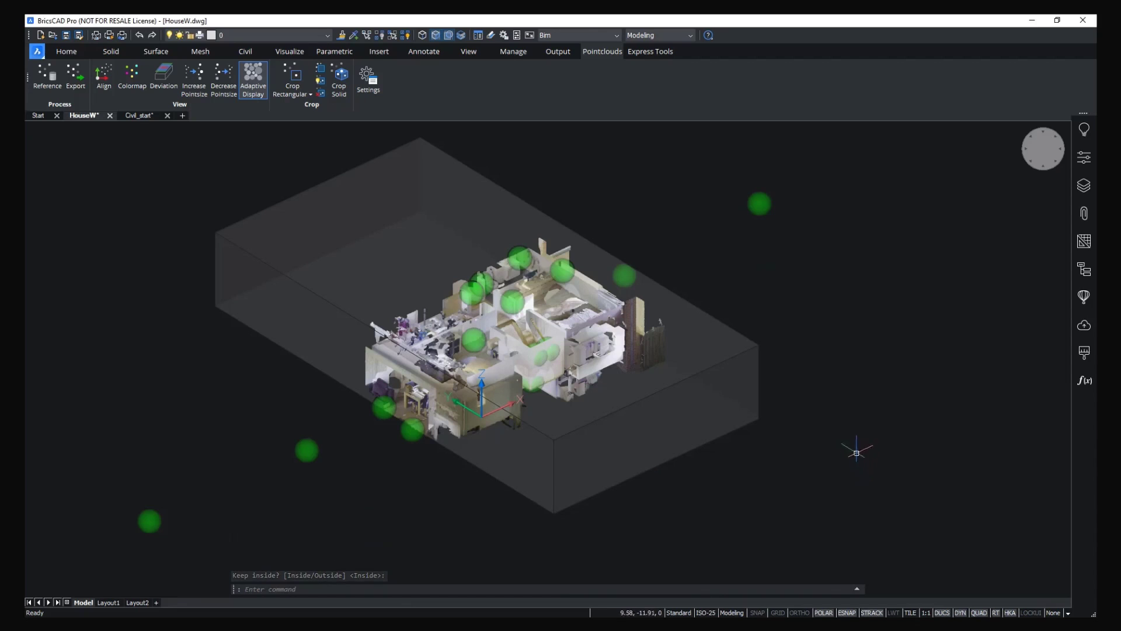
# Try to push/pull the long vertical side face of the cropping box.
pyautogui.scroll(2, 841, 417)
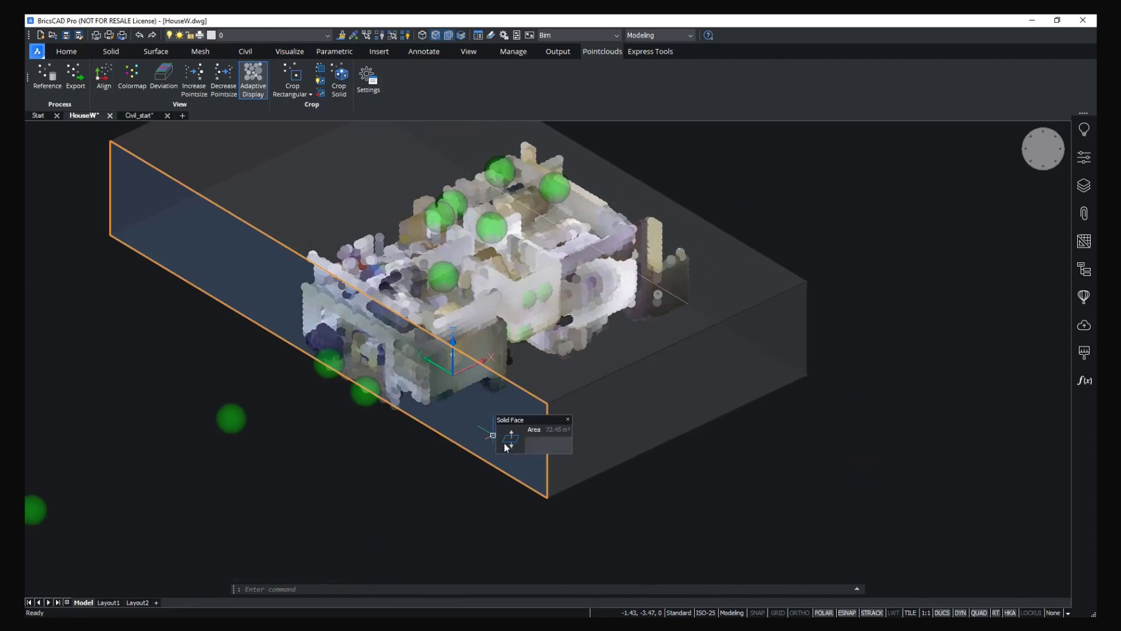
pyautogui.click(509, 441)
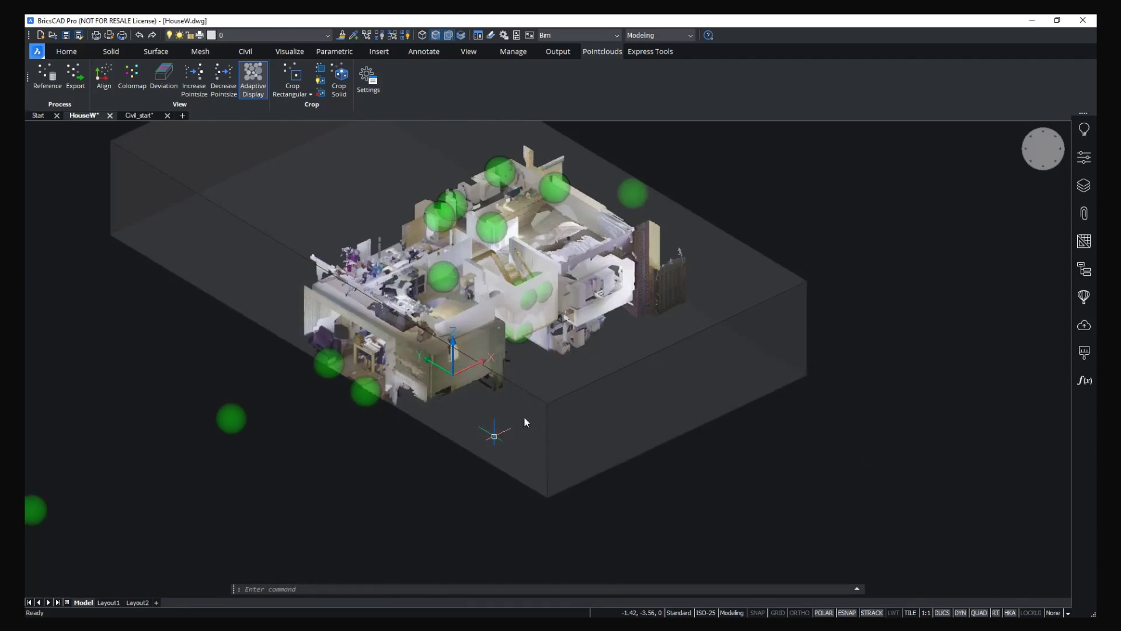
pyautogui.click(677, 389)
pyautogui.keyDown('shift'); pyautogui.moveTo(693, 405); pyautogui.dragTo(676, 293, button='middle'); pyautogui.keyUp('shift')
pyautogui.press('Escape')
# Delete the cropping box from the model to restore the full point cloud.
pyautogui.scroll(-4, 676, 292)
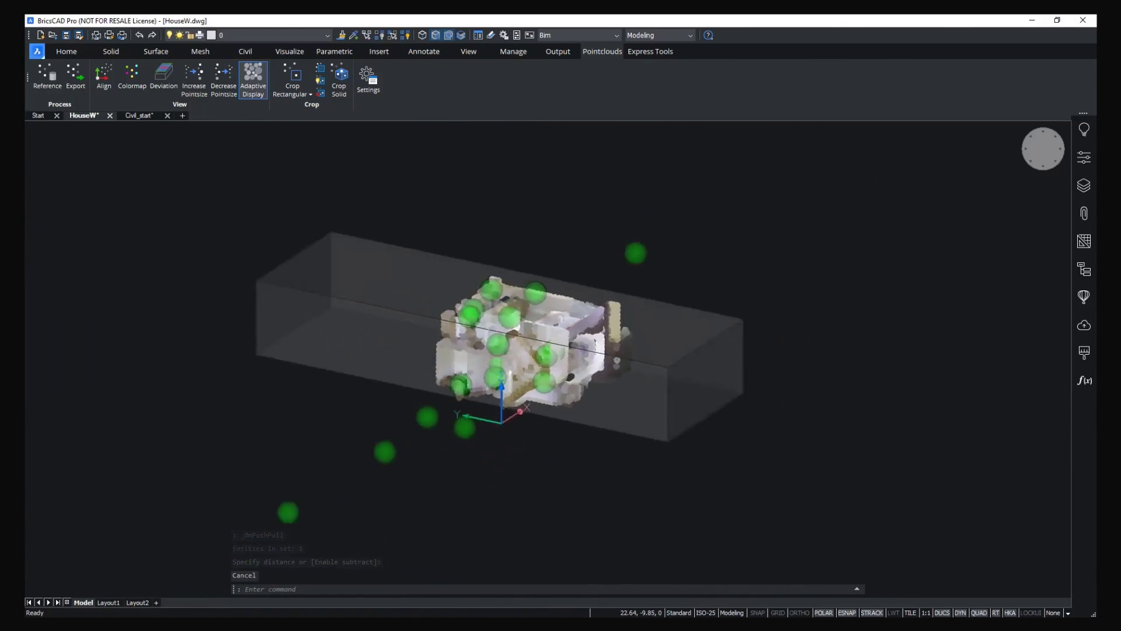
pyautogui.click(662, 322)
pyautogui.press('Delete')
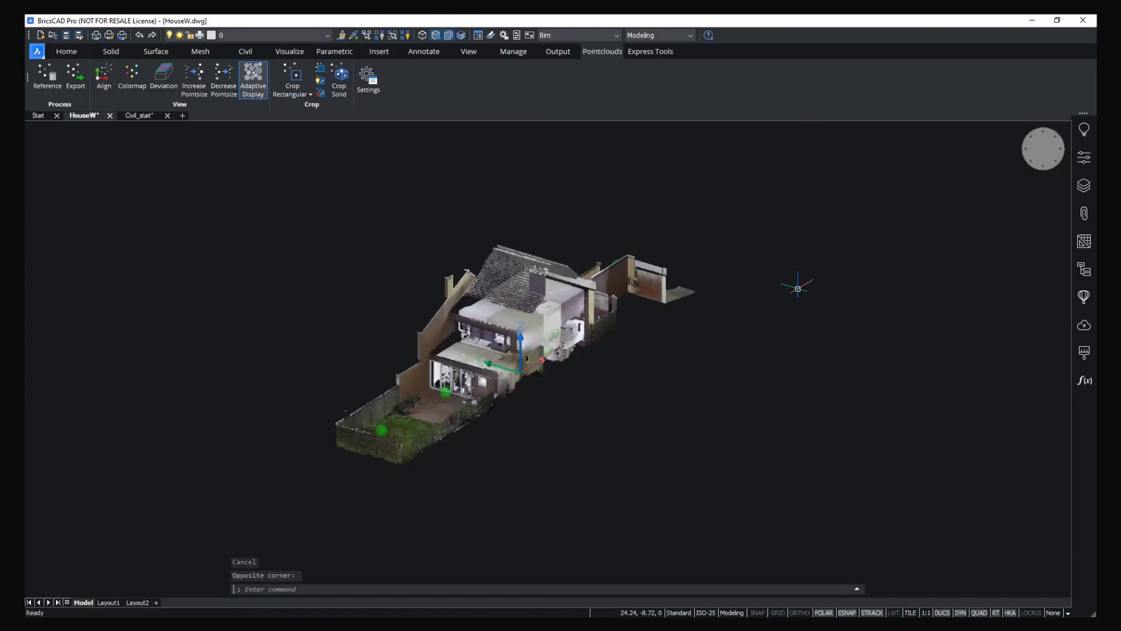
pyautogui.scroll(3, 481, 357)
pyautogui.scroll(10, 315, 368)
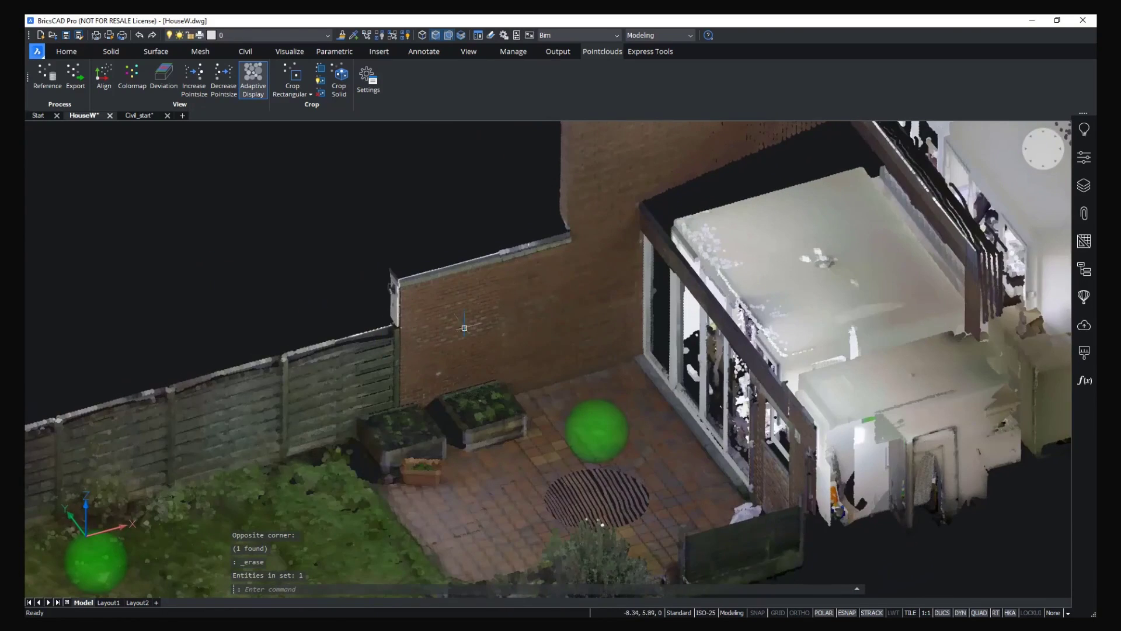
pyautogui.scroll(2, 352, 207)
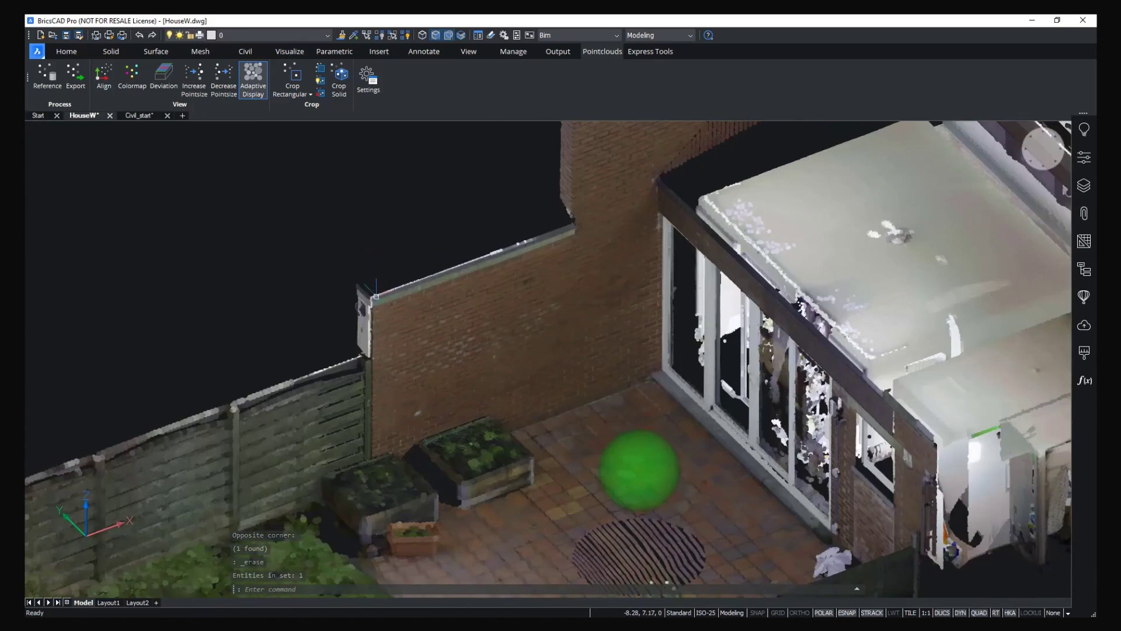
pyautogui.click(363, 219)
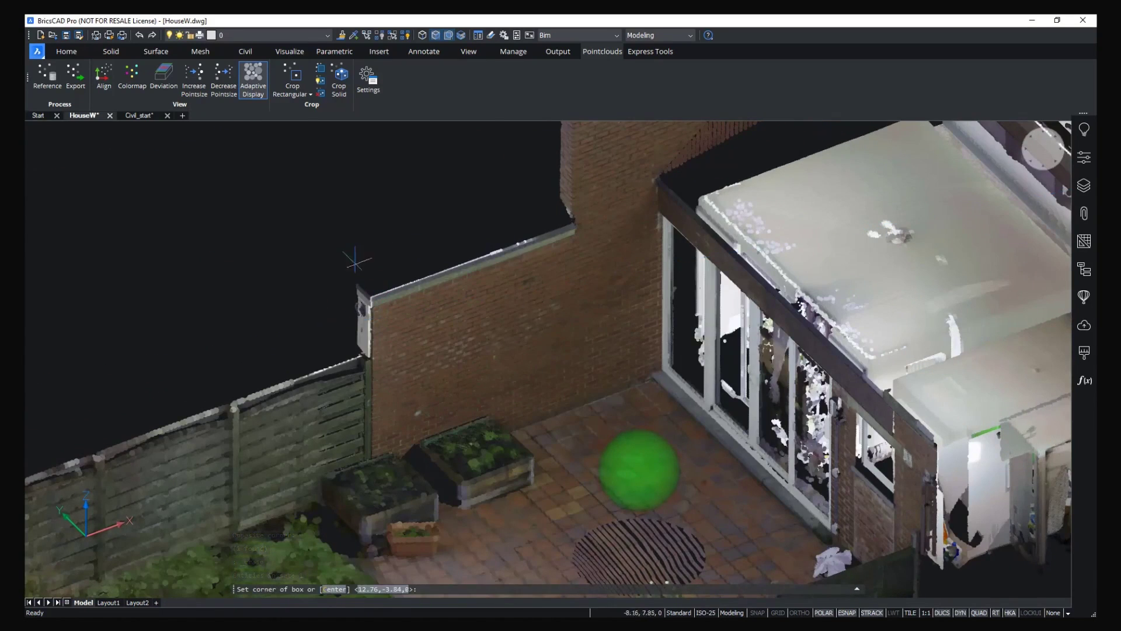
pyautogui.press('Escape')
pyautogui.click(611, 395)
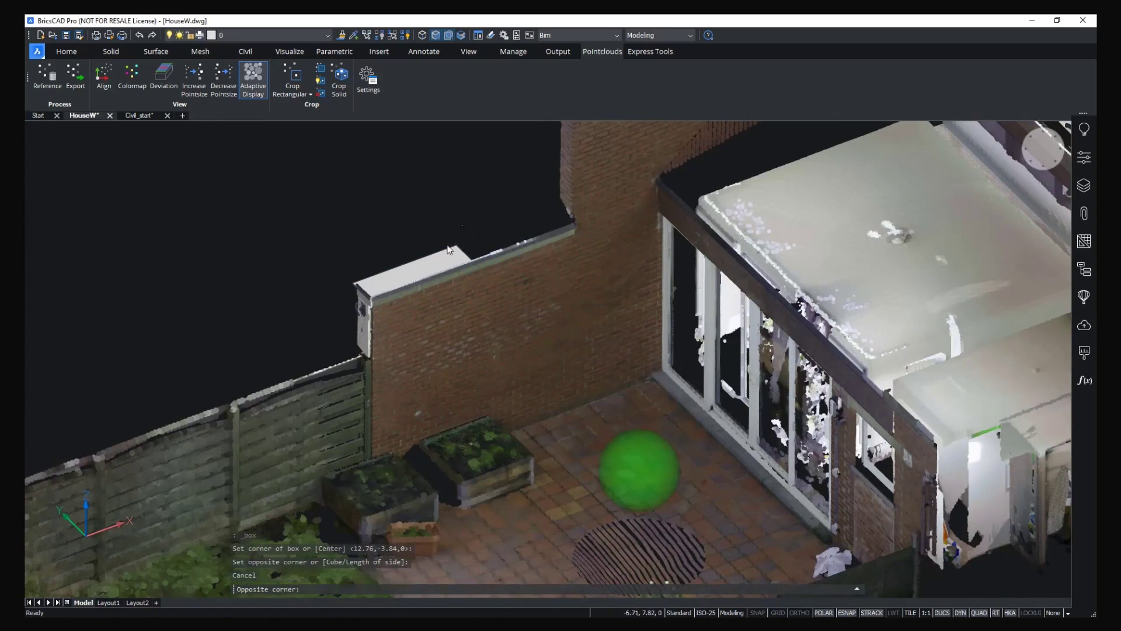
pyautogui.click(303, 181)
pyautogui.press('Delete')
# Draw a solid box along the low brick garden wall beside the patio, setting its corners freehand.
pyautogui.rightClick(302, 183)
pyautogui.click(298, 192)
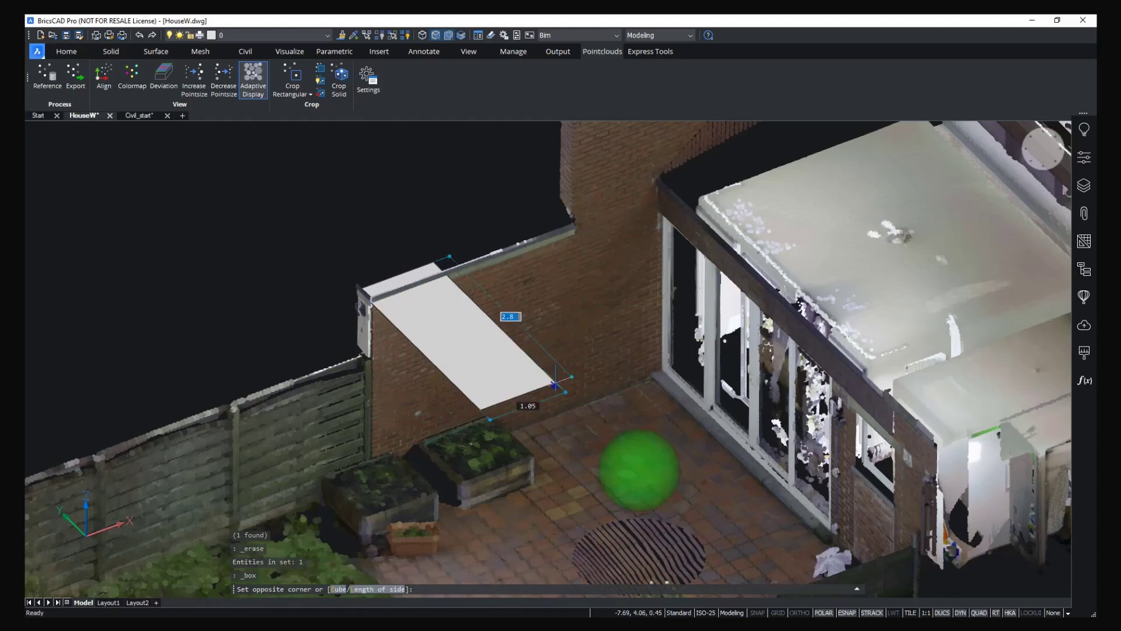
pyautogui.press('Escape')
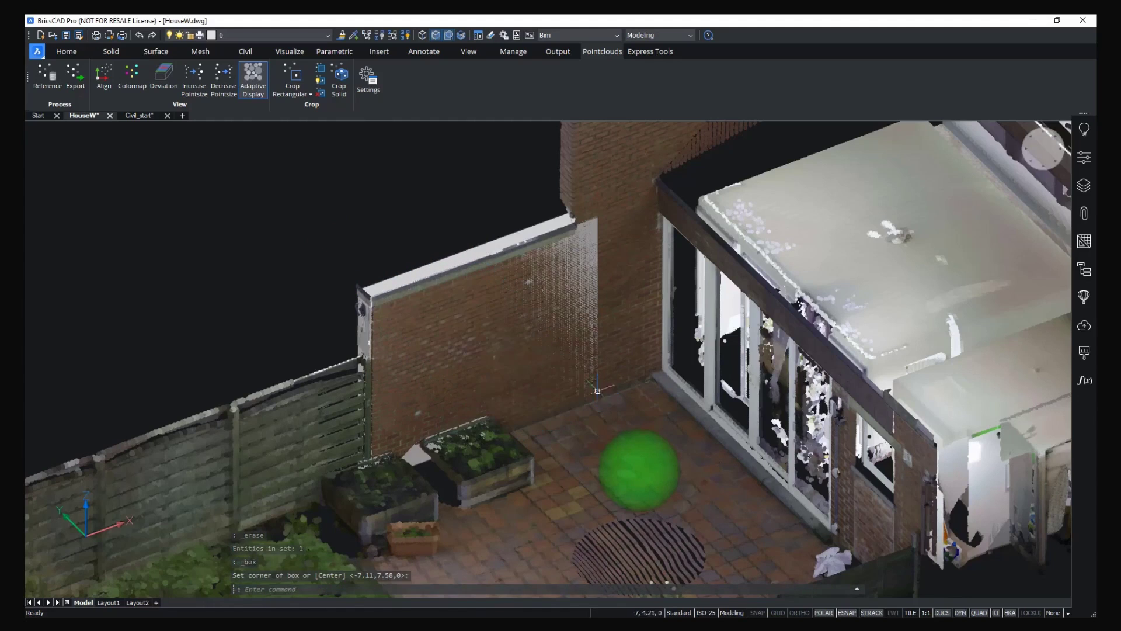
# Push/pull the patio-side face of the wall box outward by 0.2.
pyautogui.moveTo(490, 318)
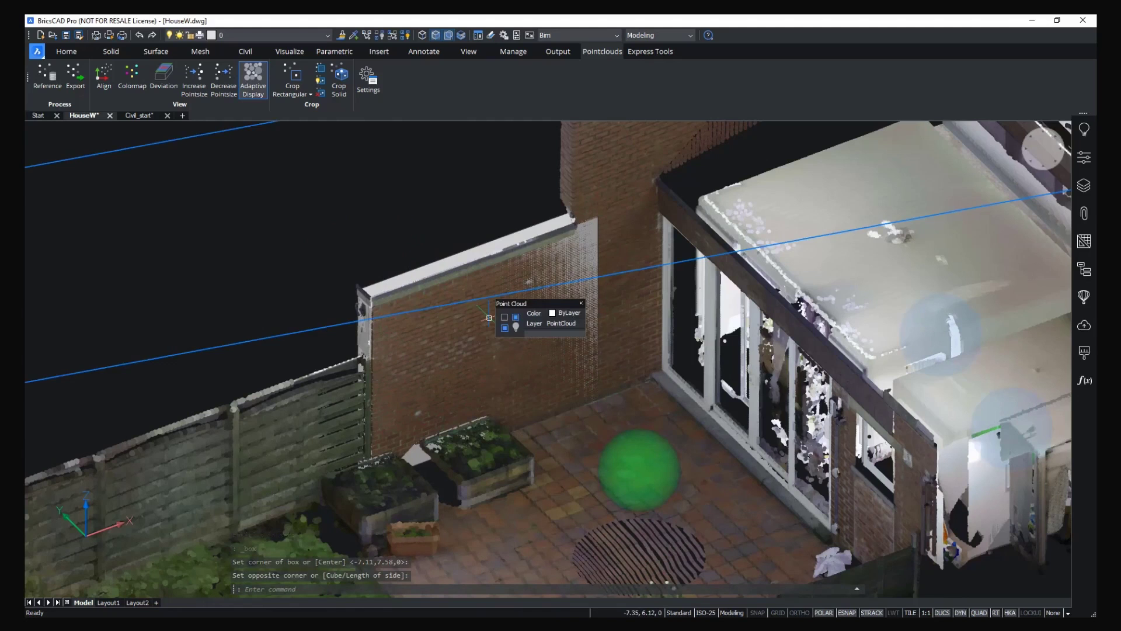
pyautogui.click(504, 279)
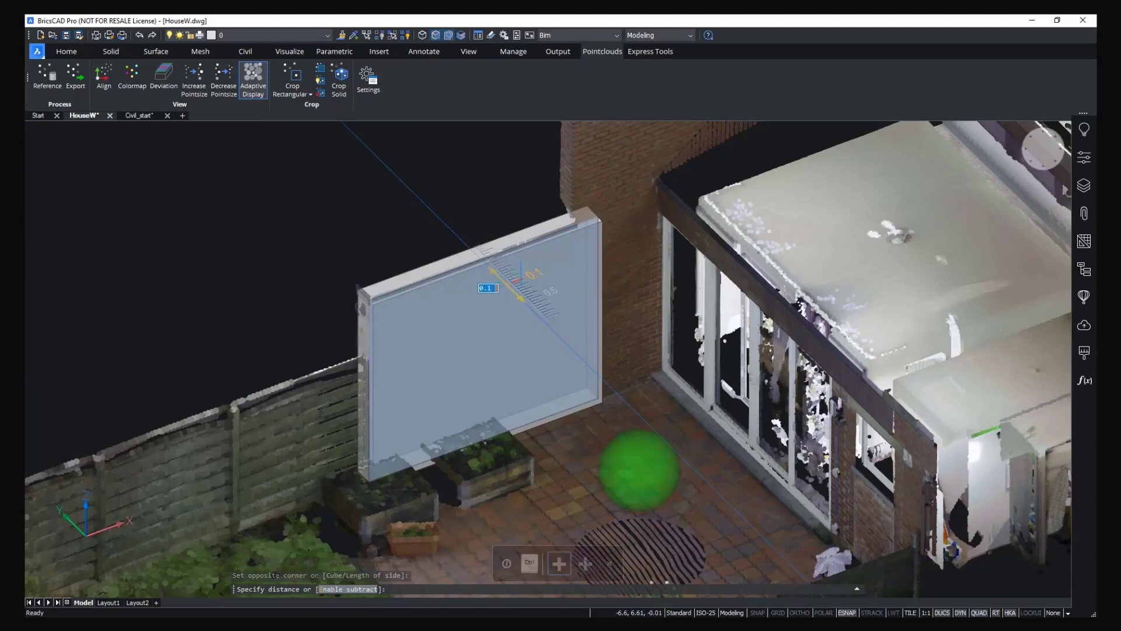
pyautogui.write('0.2')
pyautogui.press('Return')
# Crop the point cloud with the solid box around the brick garden wall, keeping the points outside it.
pyautogui.keyDown('shift'); pyautogui.moveTo(521, 275); pyautogui.dragTo(643, 257, button='middle'); pyautogui.keyUp('shift')
pyautogui.keyDown('shift'); pyautogui.moveTo(134, 350); pyautogui.dragTo(293, 355, button='middle'); pyautogui.keyUp('shift')
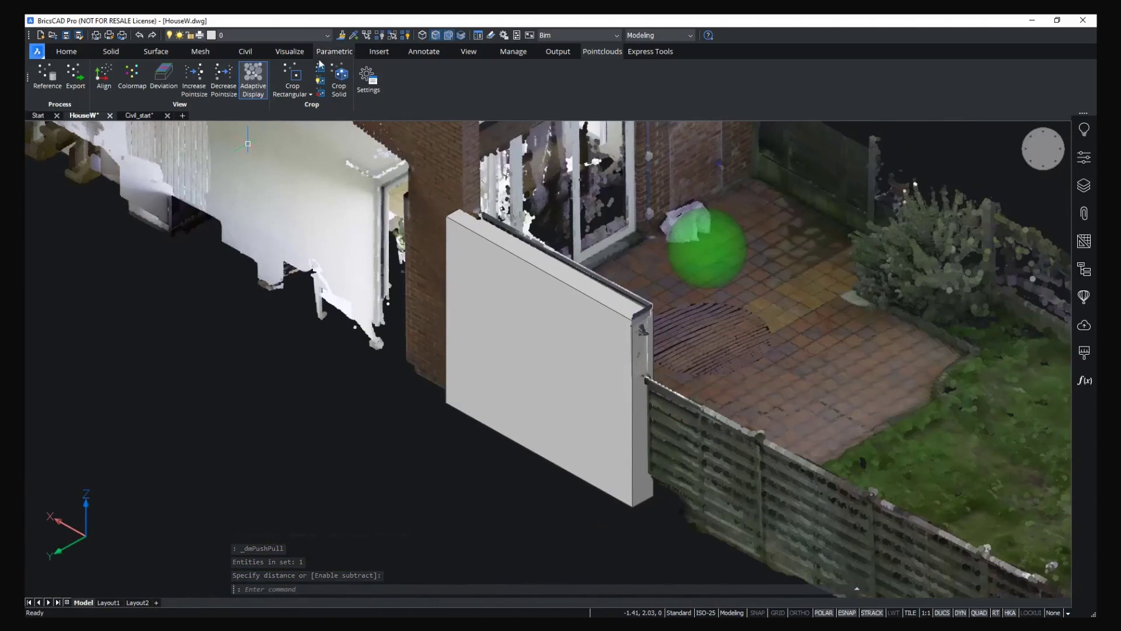
pyautogui.click(340, 76)
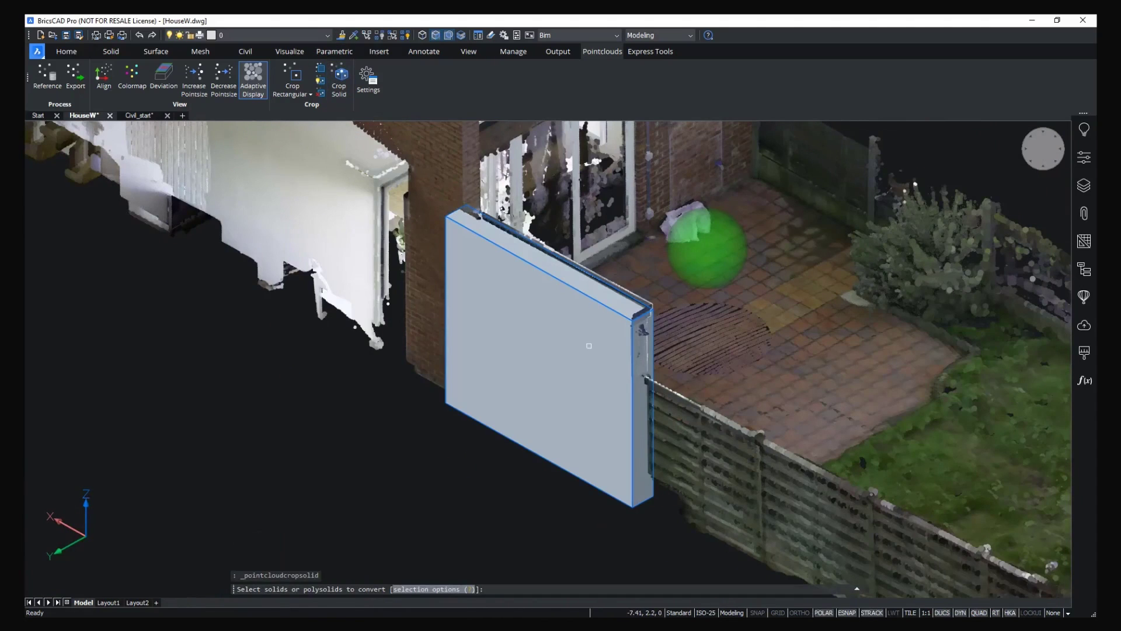
pyautogui.click(588, 346)
pyautogui.press('Return')
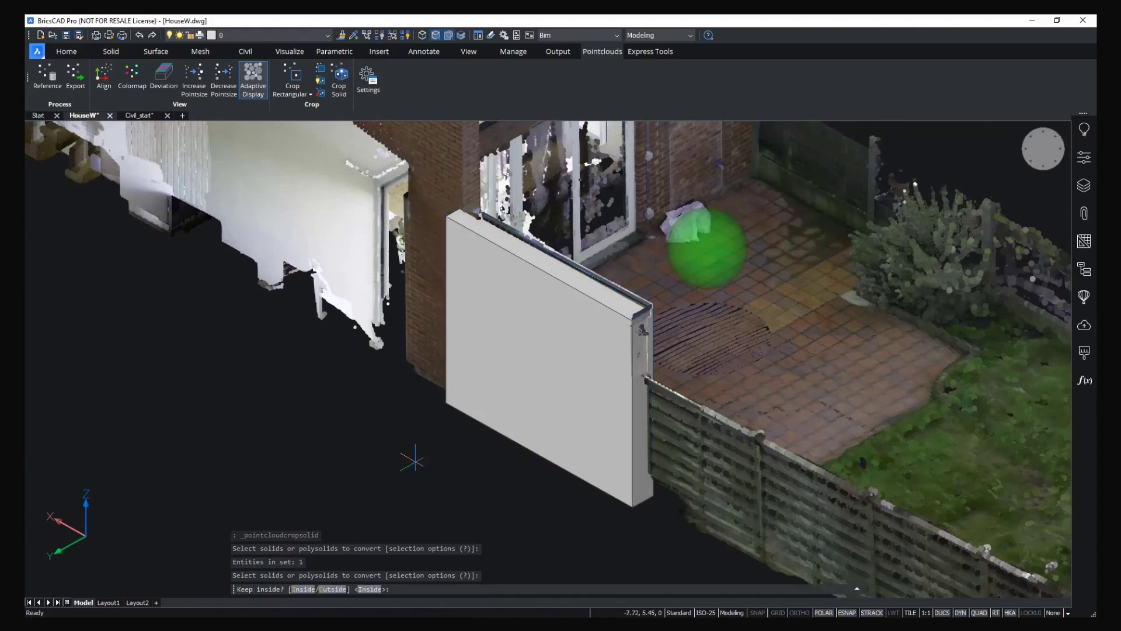
pyautogui.write('O')
pyautogui.press('Return')
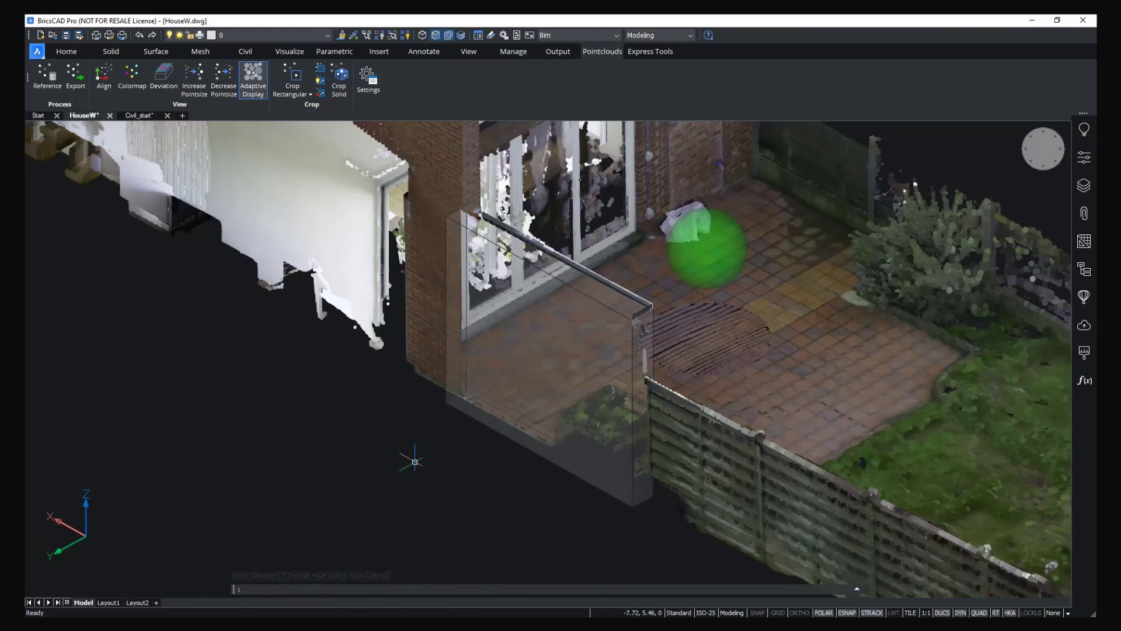
# Hide the solid box at the cropped garden wall and show the house and garden.
pyautogui.scroll(-3, 417, 452)
pyautogui.keyDown('shift'); pyautogui.moveTo(584, 397); pyautogui.dragTo(458, 376, button='middle'); pyautogui.keyUp('shift')
pyautogui.click(474, 372)
pyautogui.scroll(-5, 376, 227)
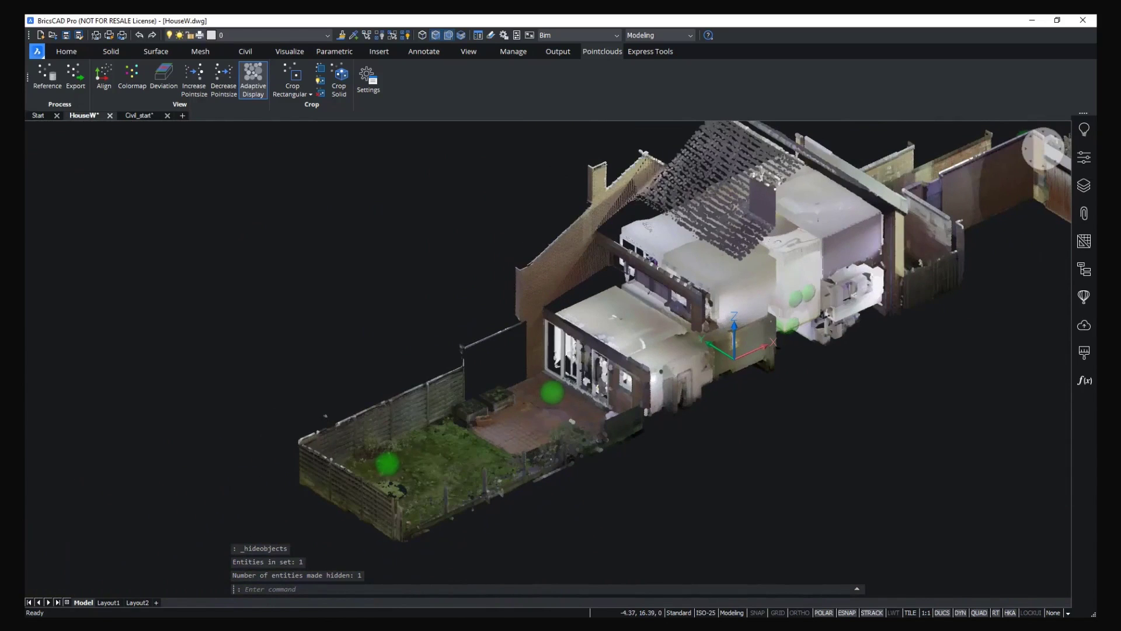
pyautogui.click(392, 227)
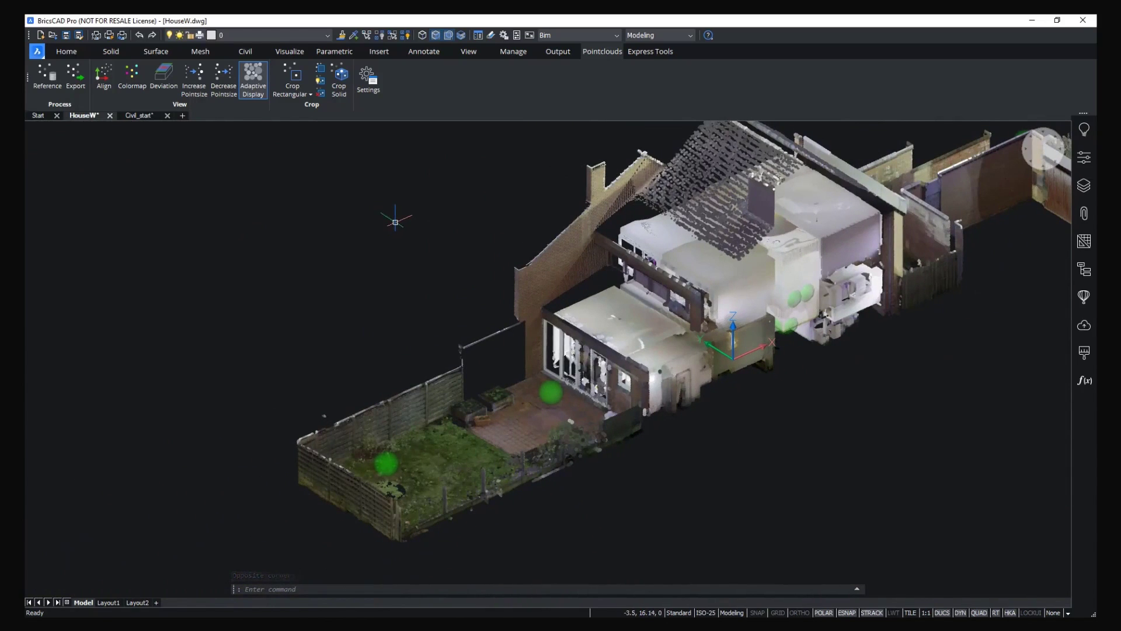
# Create an orthographic section plane aligned to the top through the house point cloud.
pyautogui.rightClick(409, 235)
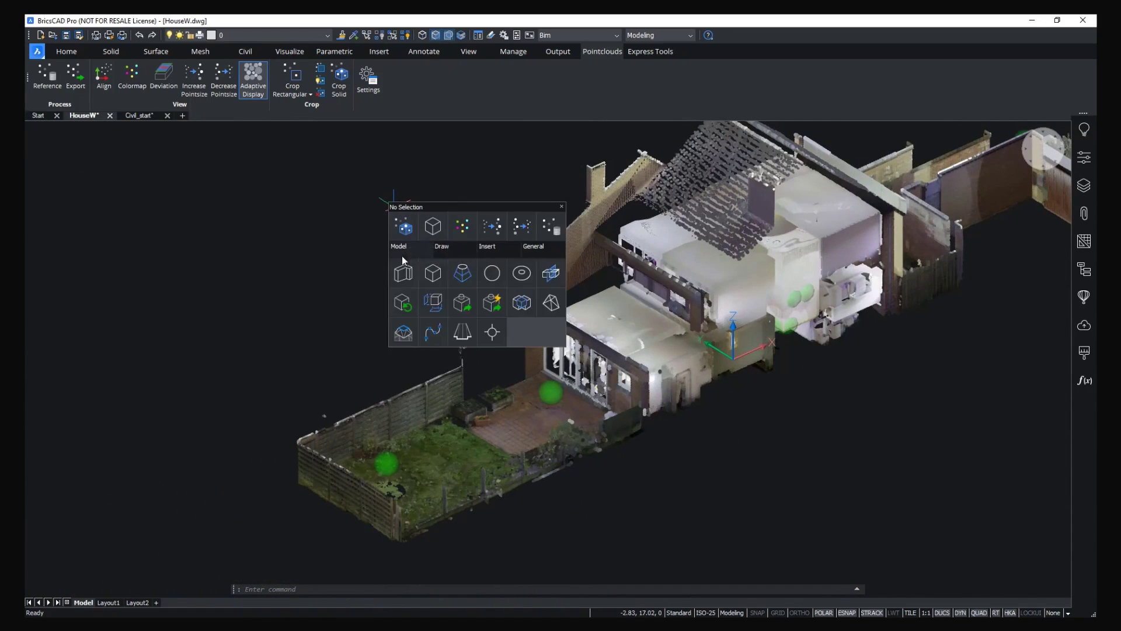
pyautogui.click(552, 274)
pyautogui.write('o')
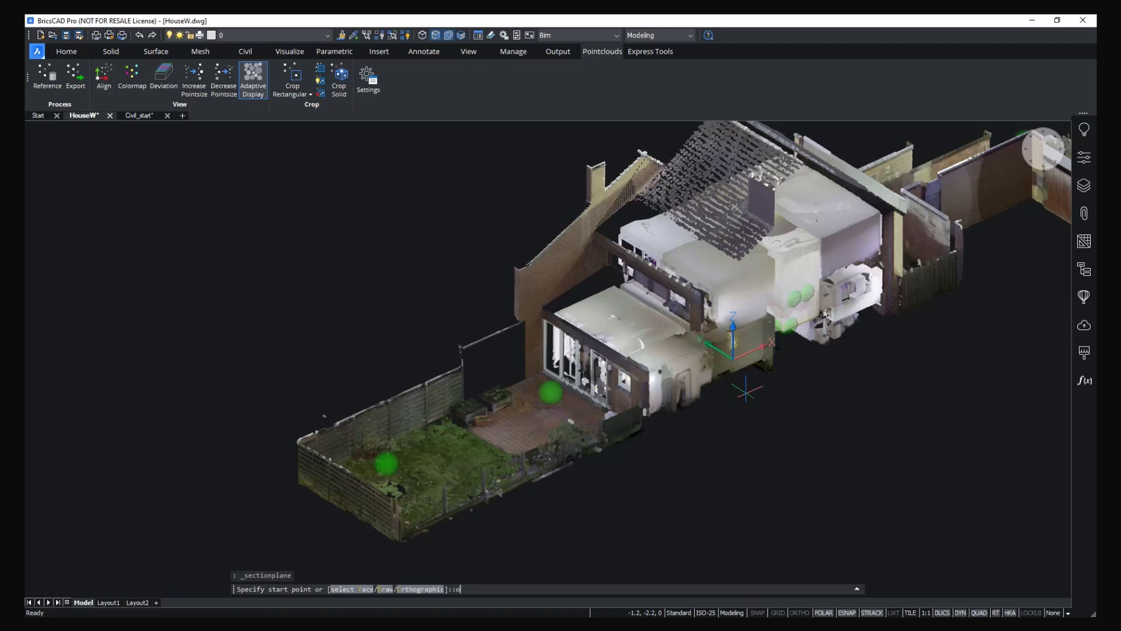
pyautogui.press('Return')
pyautogui.write('t')
pyautogui.press('Return')
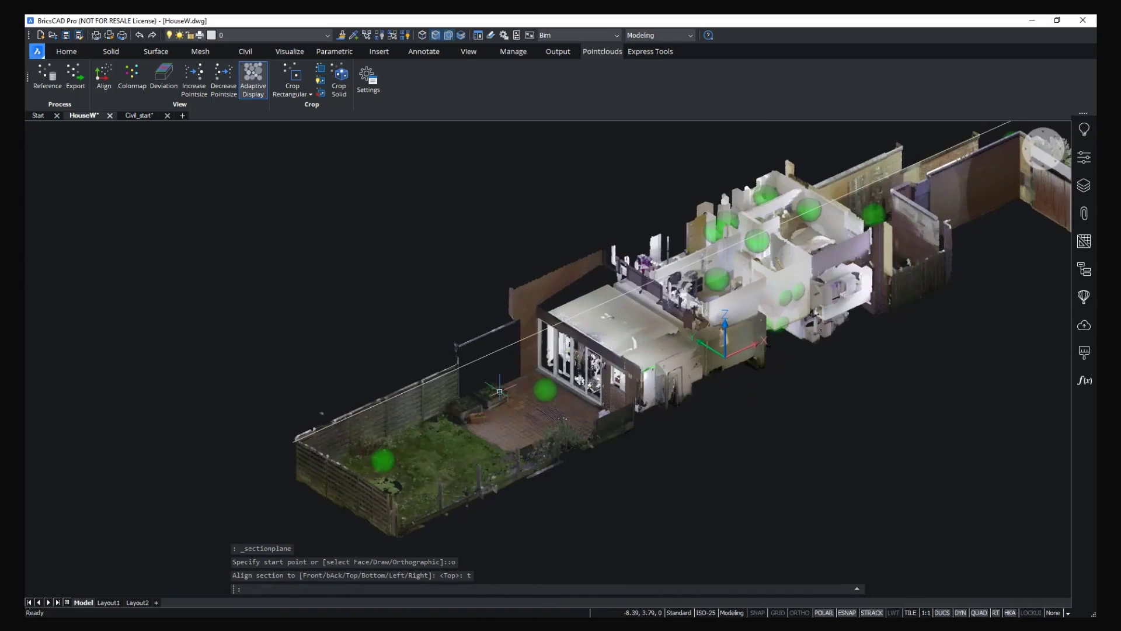
# Move the section plane down about 2.6 m to cut the house at ground-floor level.
pyautogui.click(486, 355)
pyautogui.scroll(-3, 516, 349)
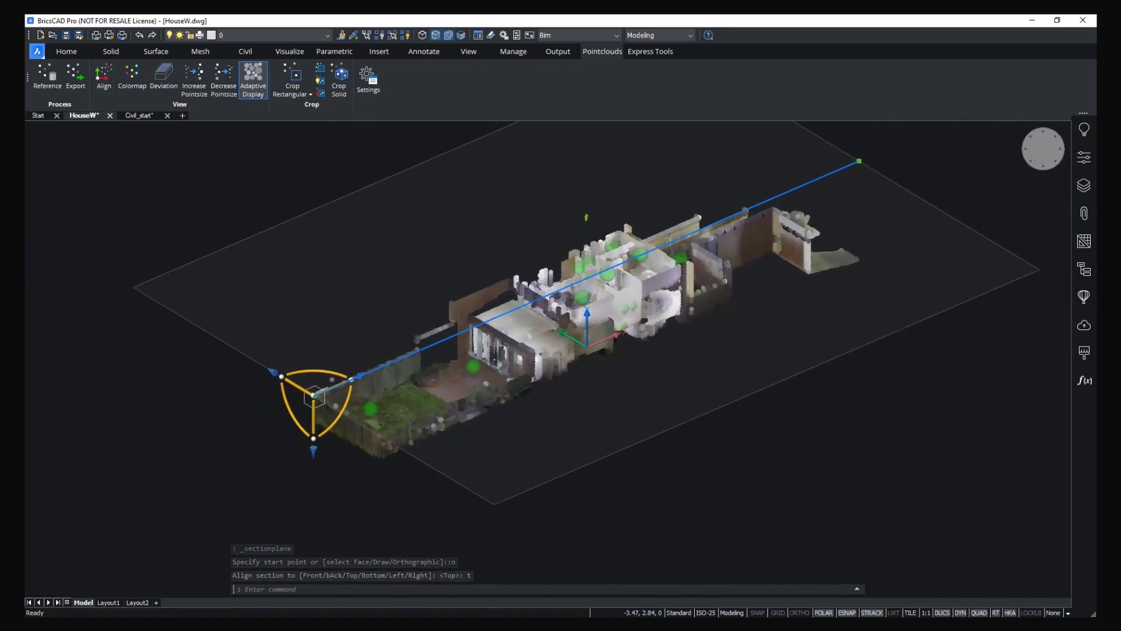
pyautogui.click(313, 415)
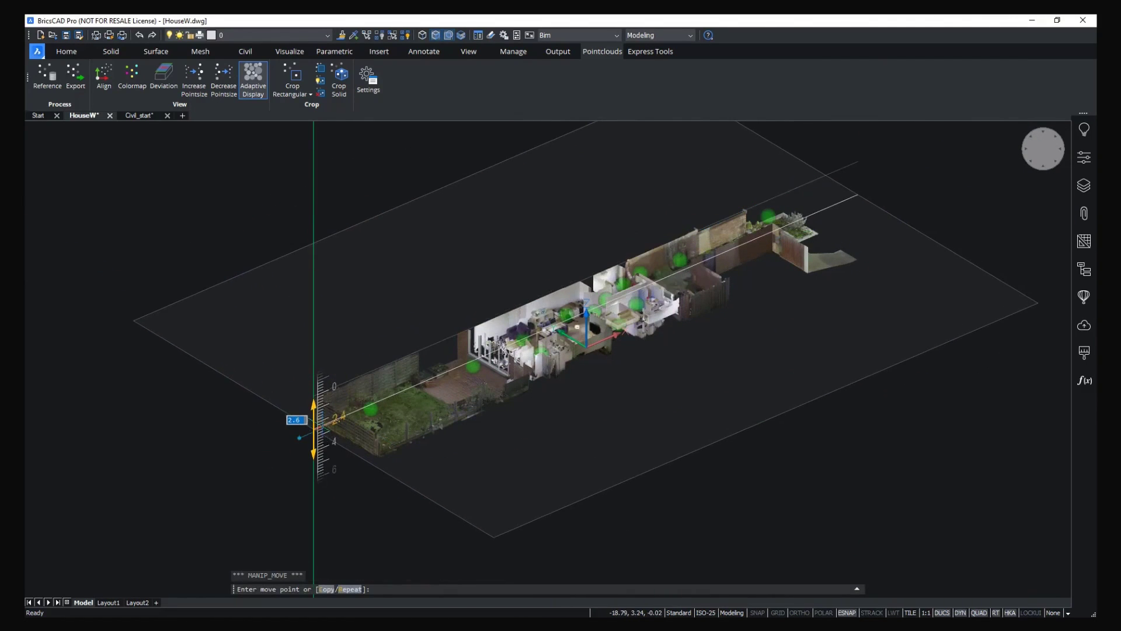
pyautogui.press('Escape')
# Open the scan bubble beside the dining table in the Bubble viewer, and reposition and enlarge the viewer window.
pyautogui.scroll(10, 595, 304)
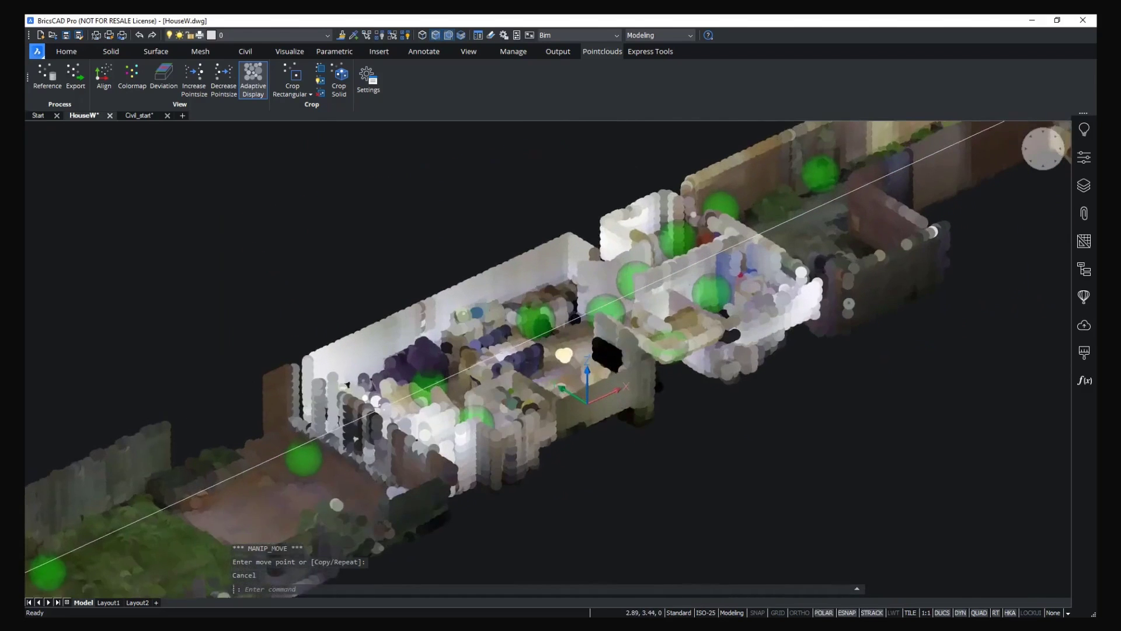
pyautogui.moveTo(568, 281)
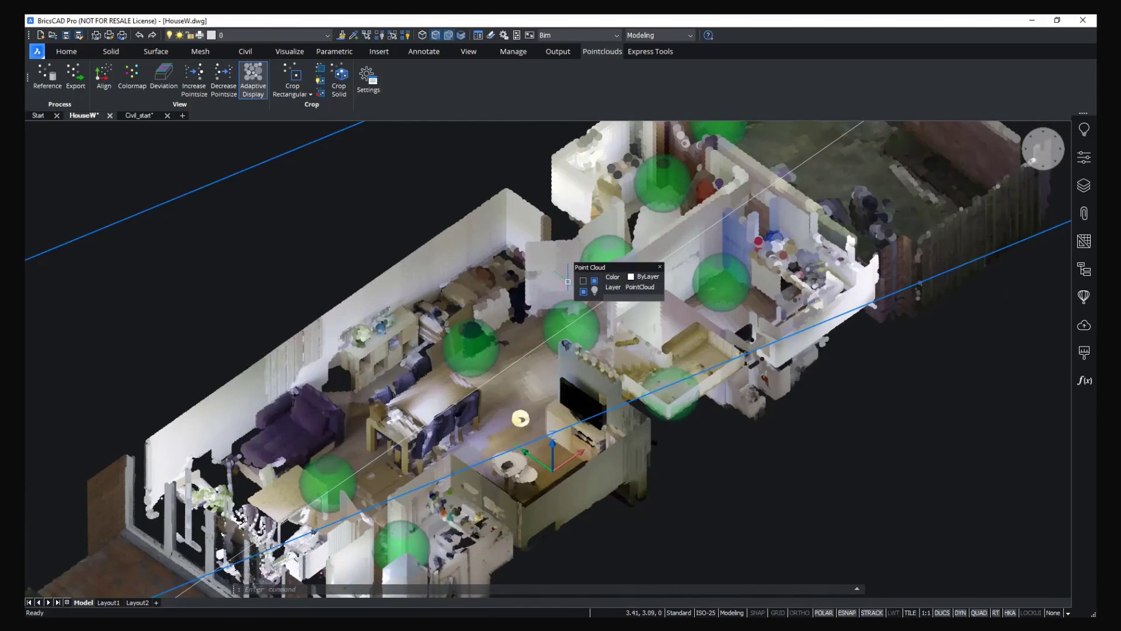
pyautogui.keyDown('shift'); pyautogui.moveTo(492, 290); pyautogui.dragTo(554, 357, button='middle'); pyautogui.keyUp('shift')
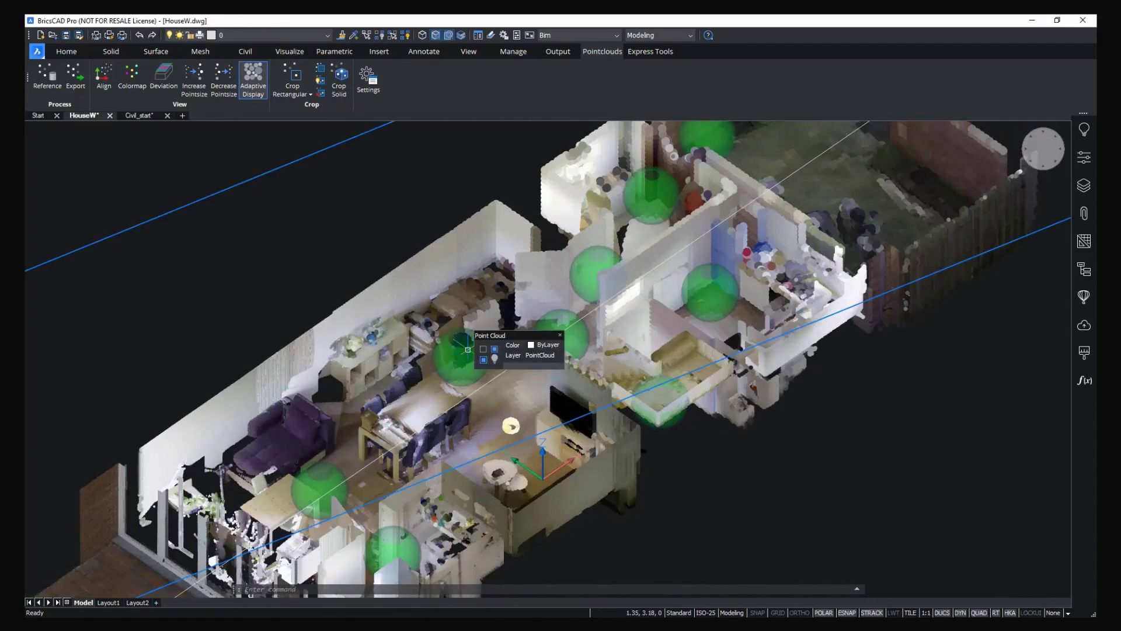
pyautogui.doubleClick(468, 349)
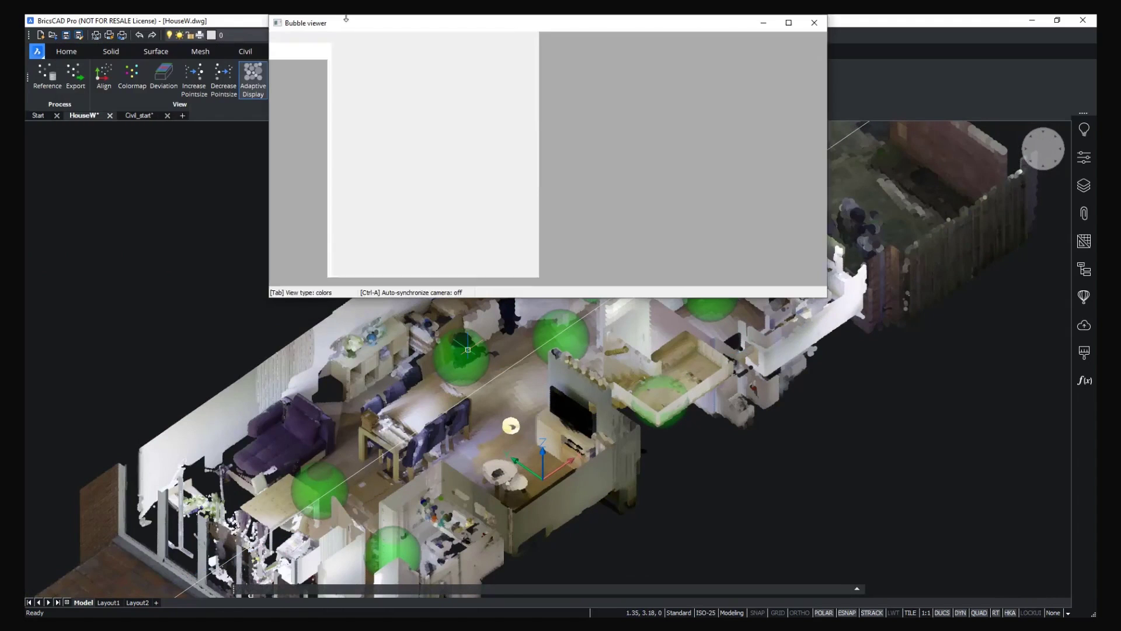
pyautogui.moveTo(475, 30); pyautogui.dragTo(414, 58)
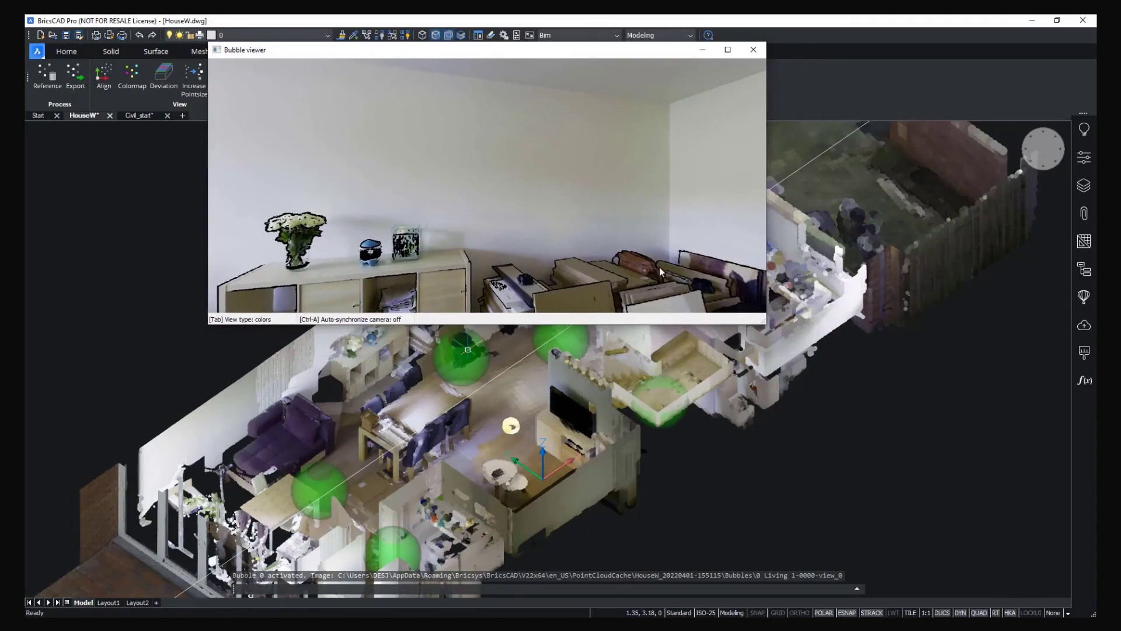
pyautogui.moveTo(782, 342); pyautogui.dragTo(958, 525)
# Look around the living room in the Bubble viewer, from the sideboard to the sofa and staircase.
pyautogui.moveTo(607, 283); pyautogui.dragTo(679, 256)
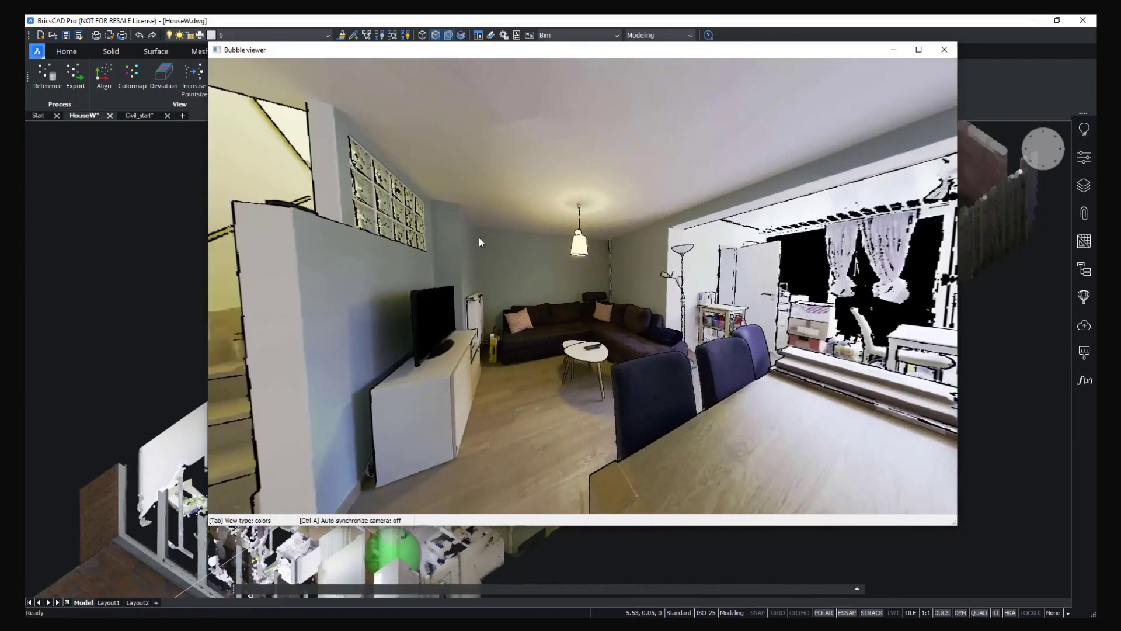
pyautogui.moveTo(479, 238); pyautogui.dragTo(576, 255)
pyautogui.moveTo(465, 251); pyautogui.dragTo(619, 248)
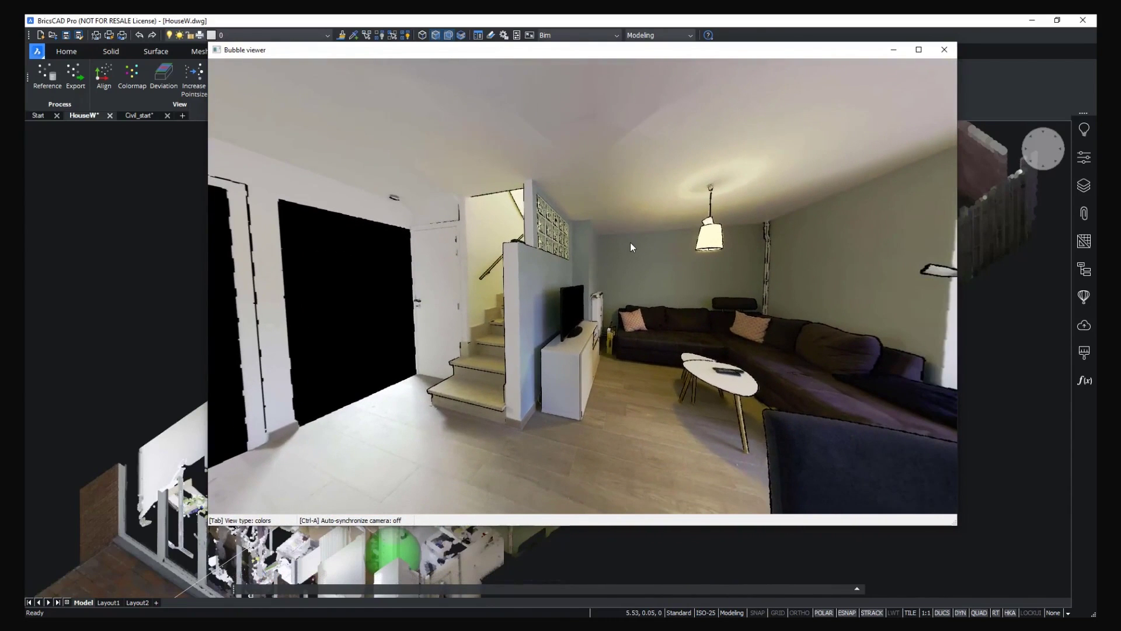
# Switch the bubble view type to normals and on to distances, and look around the living room.
pyautogui.press('Tab')
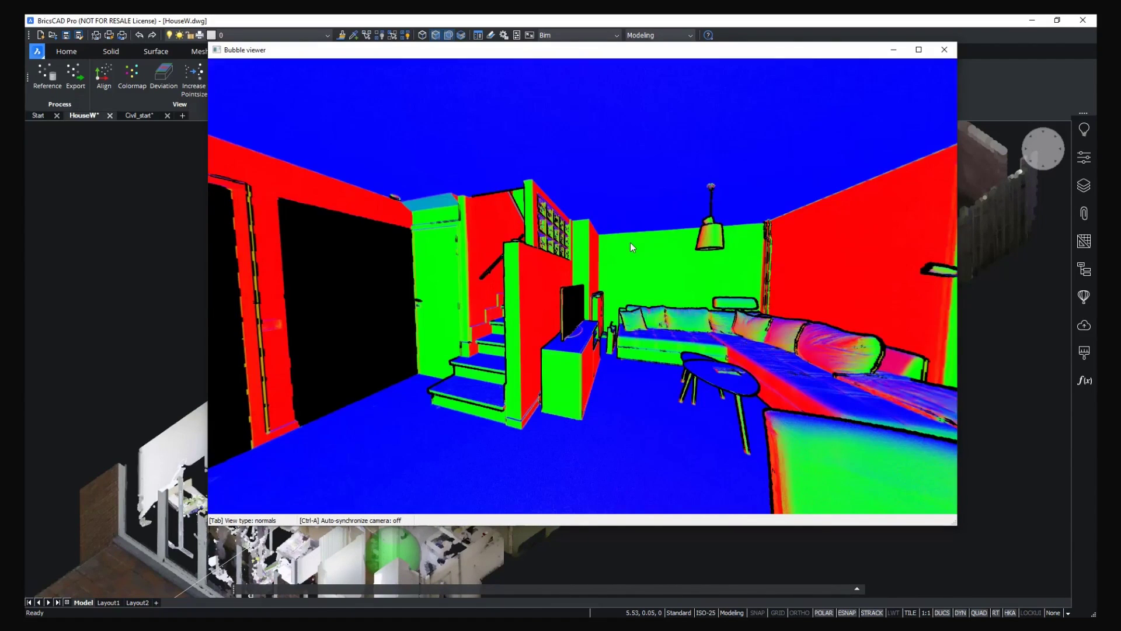
pyautogui.press('Tab')
pyautogui.moveTo(699, 294); pyautogui.dragTo(551, 283)
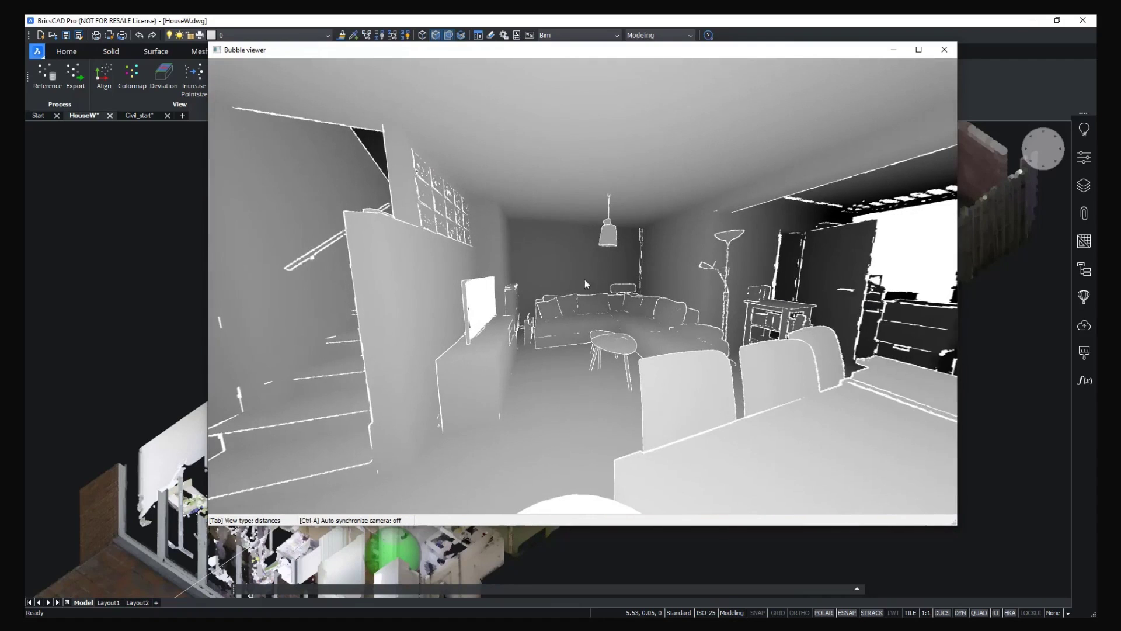
# Look past the dining table towards the far windows in the Bubble viewer, and close the viewer.
pyautogui.moveTo(750, 279); pyautogui.dragTo(677, 294)
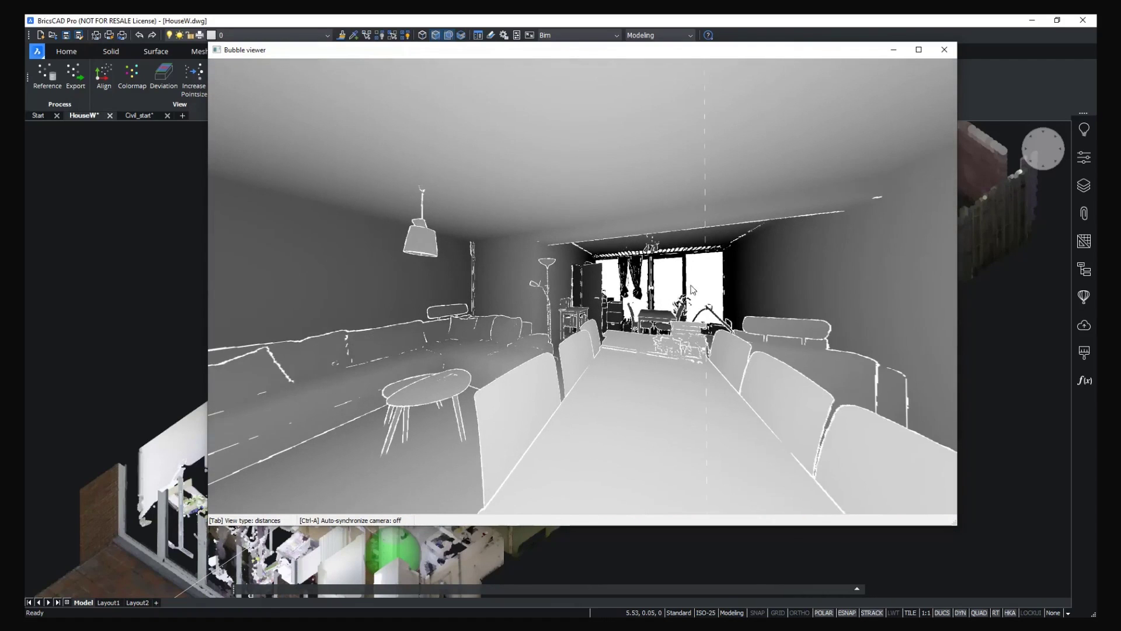
pyautogui.click(945, 51)
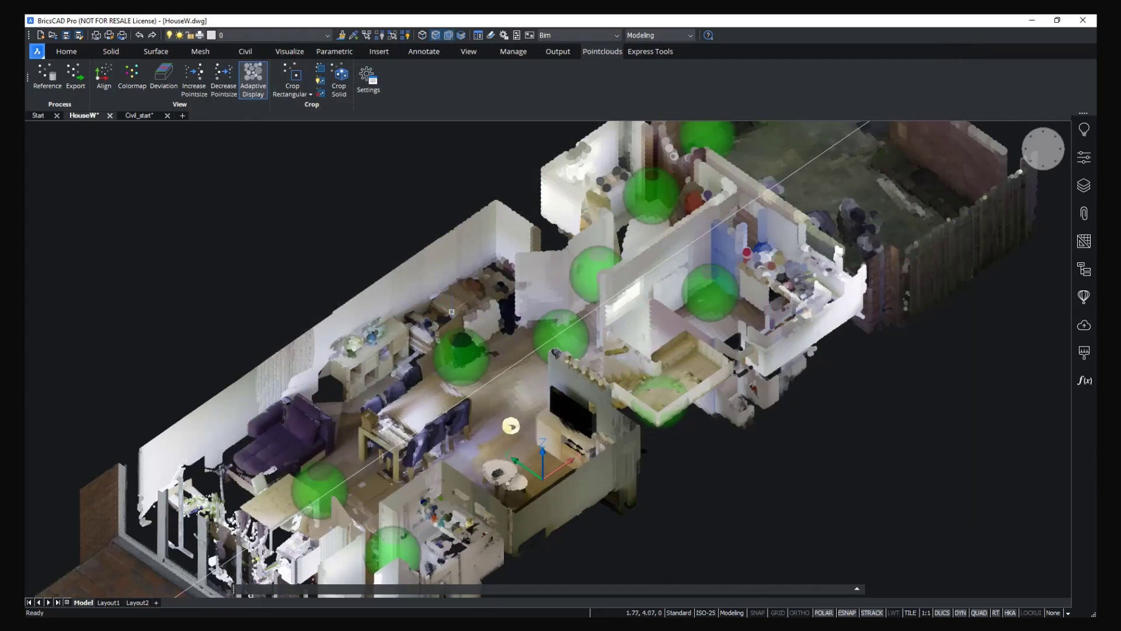
pyautogui.moveTo(451, 312); pyautogui.dragTo(447, 266, button='middle')
pyautogui.moveTo(447, 265)
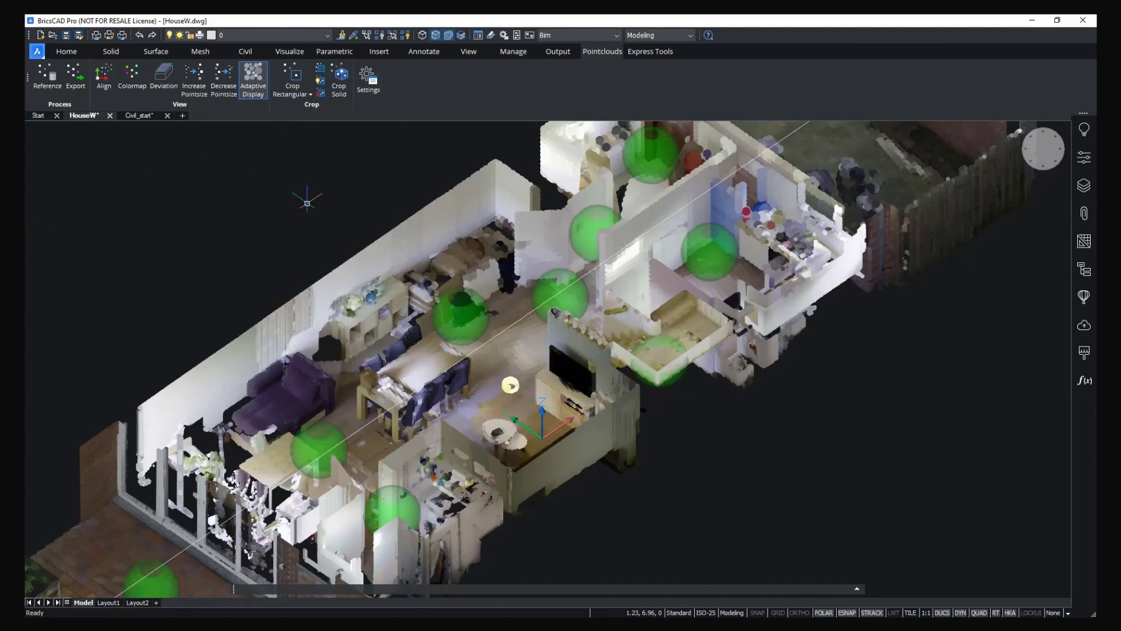
# Open the entity snap options to show the point cloud nearest point snap, and dismiss them.
pyautogui.moveTo(282, 216); pyautogui.dragTo(335, 166, button='middle')
pyautogui.scroll(-2, 319, 184)
pyautogui.scroll(5, 75, 397)
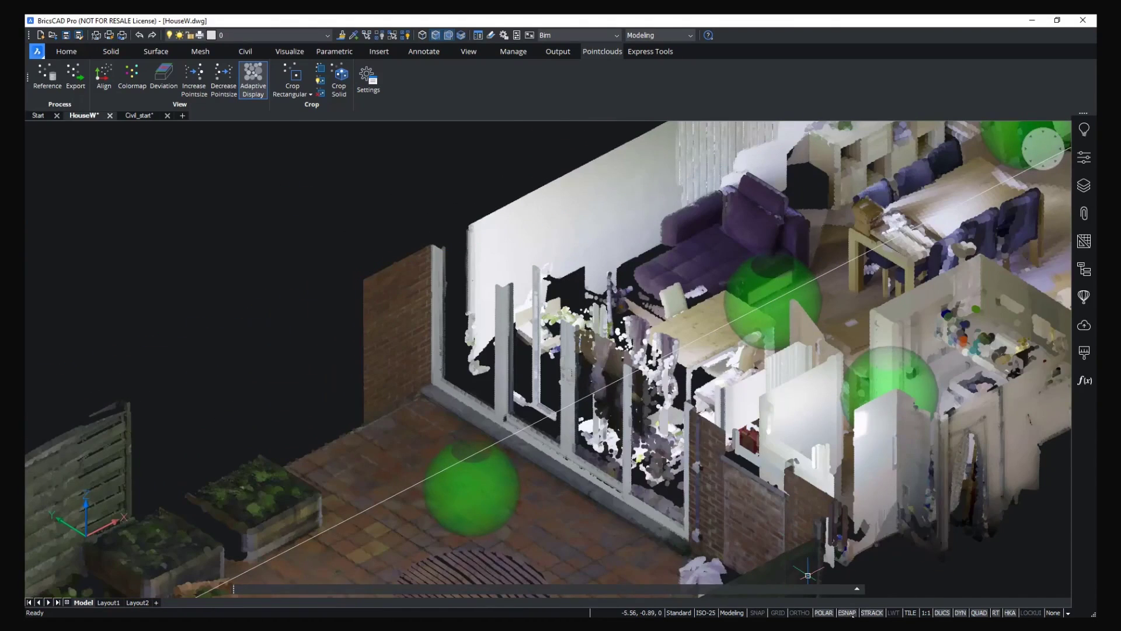
pyautogui.keyDown('shift'); pyautogui.rightClick(807, 576); pyautogui.keyUp('shift')
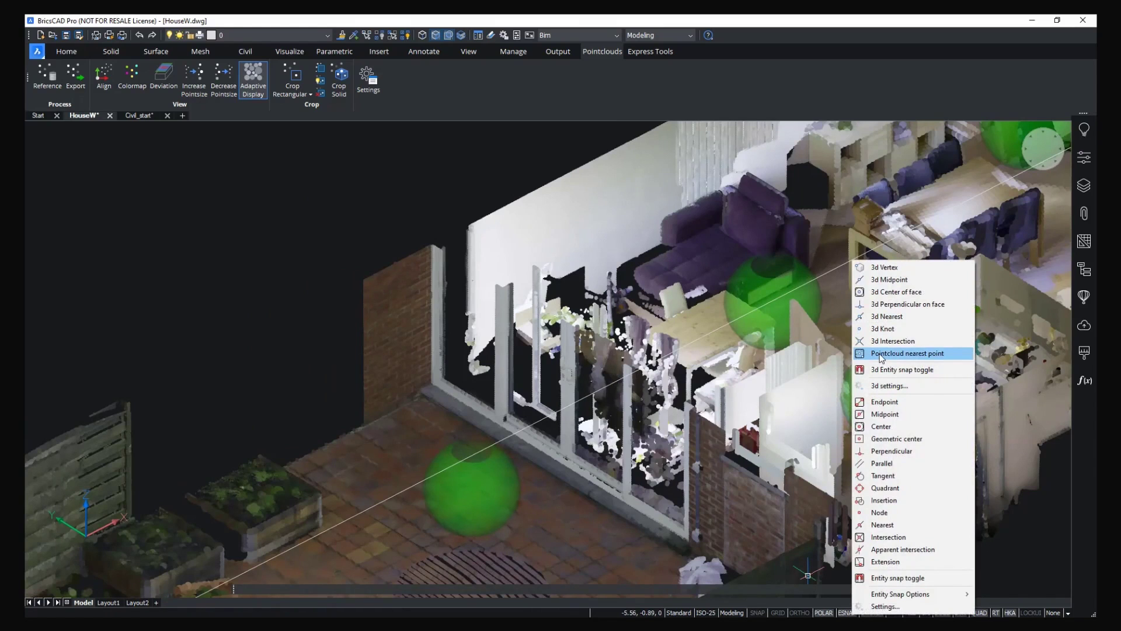
pyautogui.click(306, 233)
pyautogui.click(316, 236)
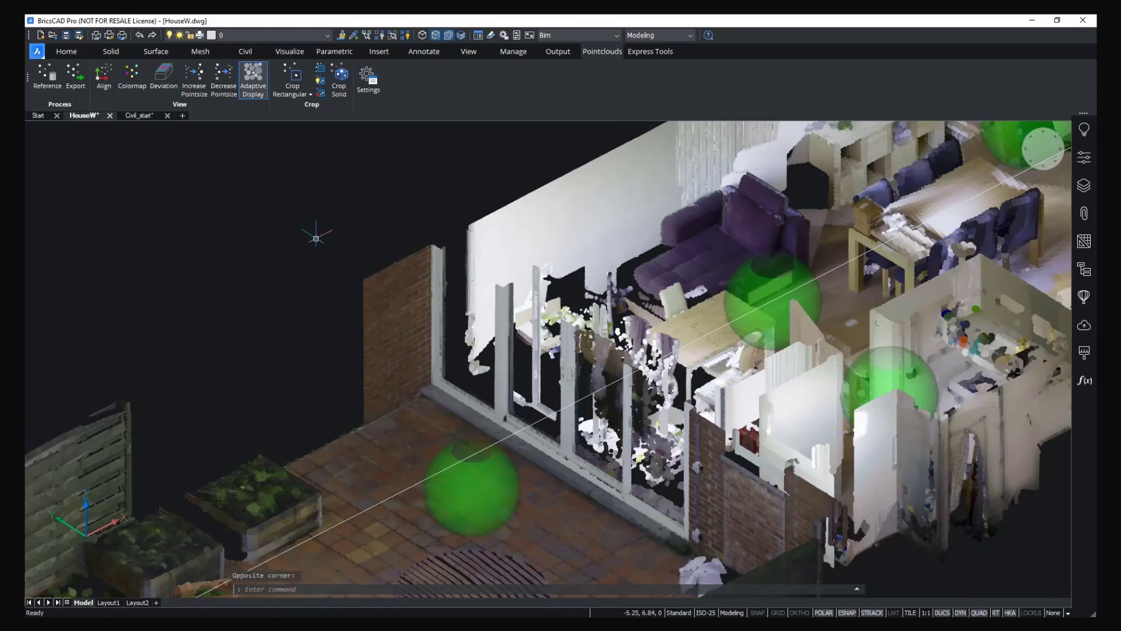
# Move the point cloud and its section plane from a snapped point on the patio paving to the origin 0,0,0.
pyautogui.scroll(-3, 315, 236)
pyautogui.moveTo(316, 236); pyautogui.dragTo(386, 196, button='middle')
pyautogui.moveTo(565, 347); pyautogui.dragTo(597, 274, button='middle')
pyautogui.scroll(-2, 597, 275)
pyautogui.click(689, 470)
pyautogui.click(475, 312)
pyautogui.click(768, 526)
pyautogui.click(467, 286)
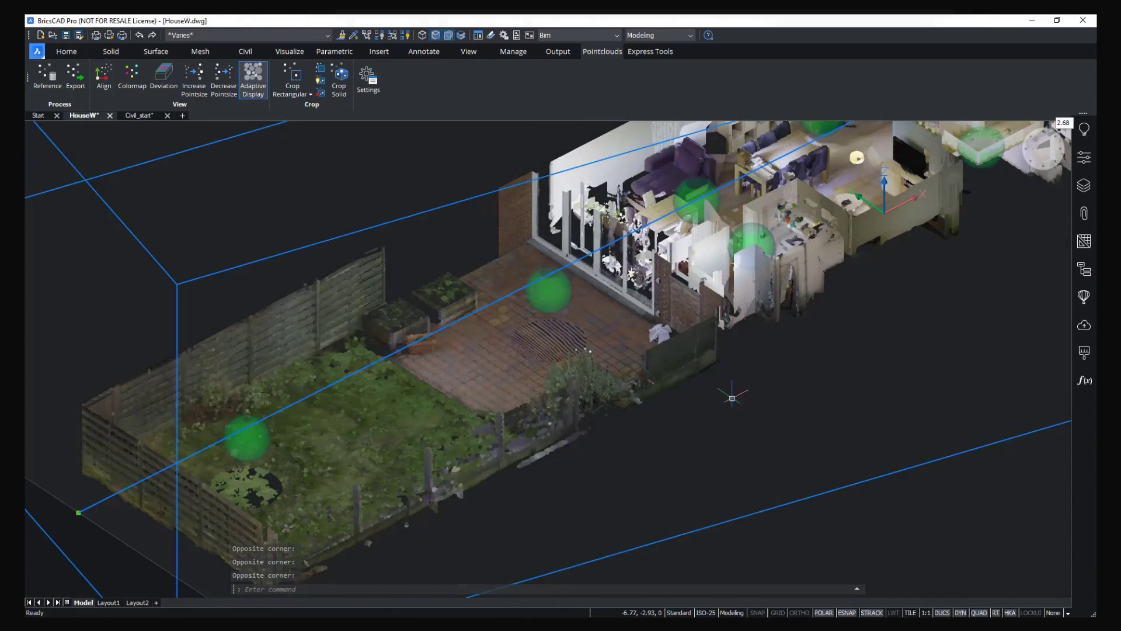
pyautogui.write('m')
pyautogui.press('Return')
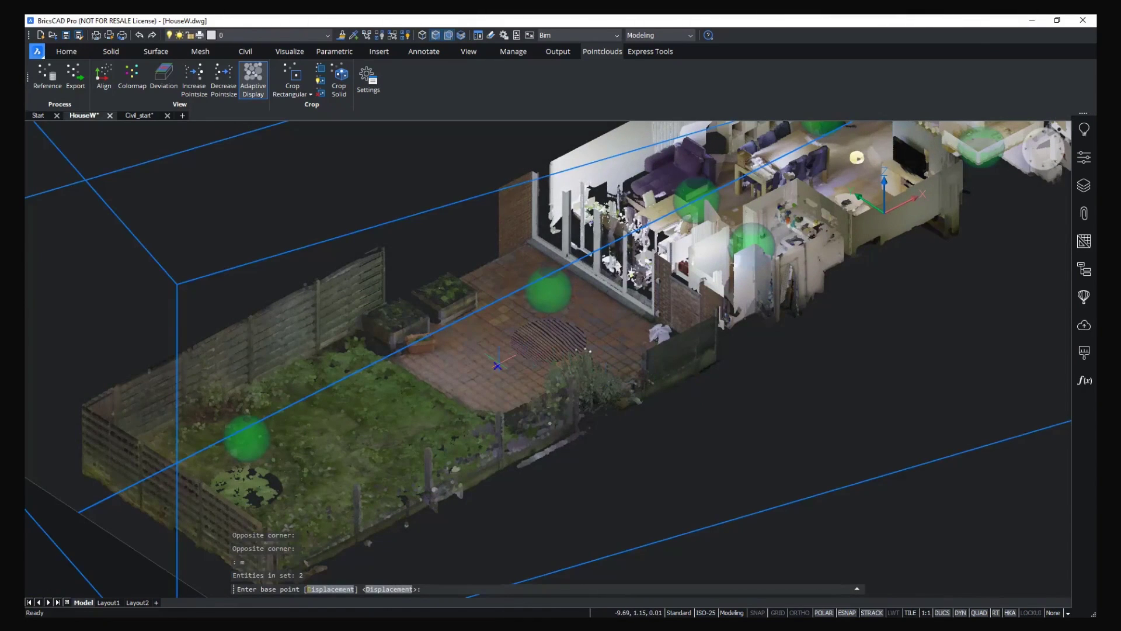
pyautogui.click(499, 367)
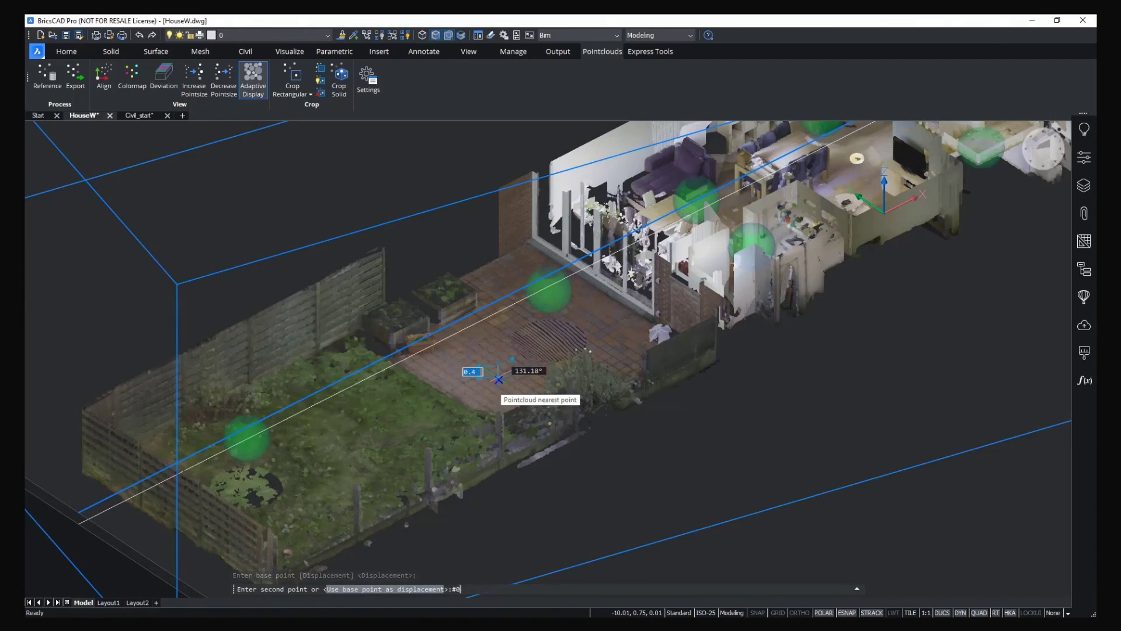
pyautogui.write('#0,0,0')
pyautogui.press('Return')
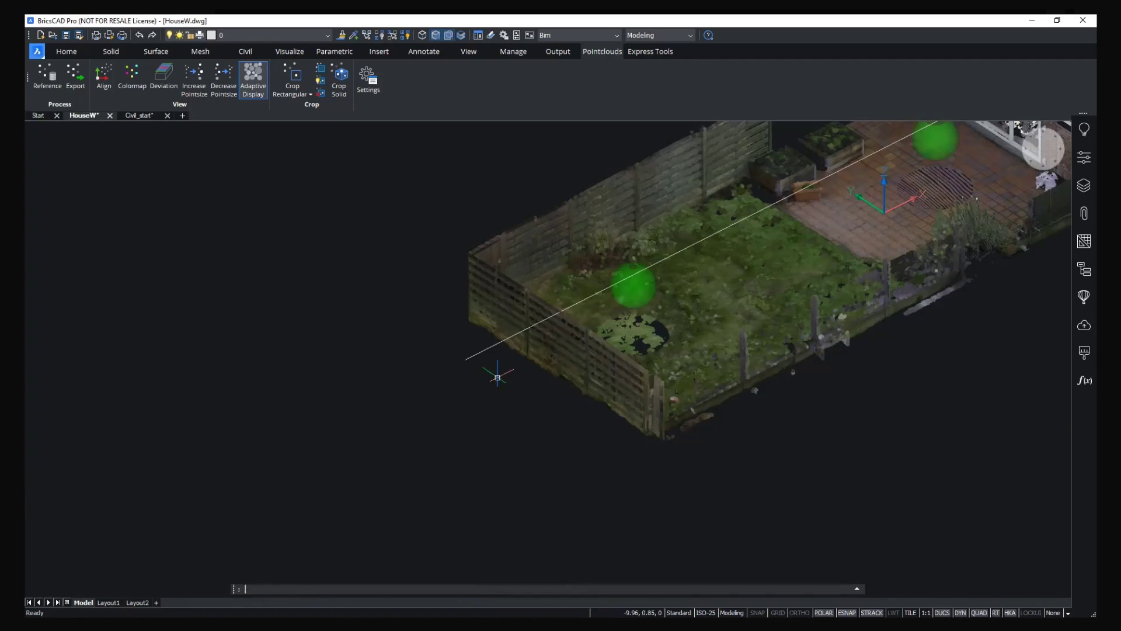
# Move the section plane down about 1.8 m to cut the house just above floor level.
pyautogui.scroll(3, 636, 303)
pyautogui.moveTo(636, 305); pyautogui.dragTo(425, 393, button='middle')
pyautogui.scroll(3, 653, 278)
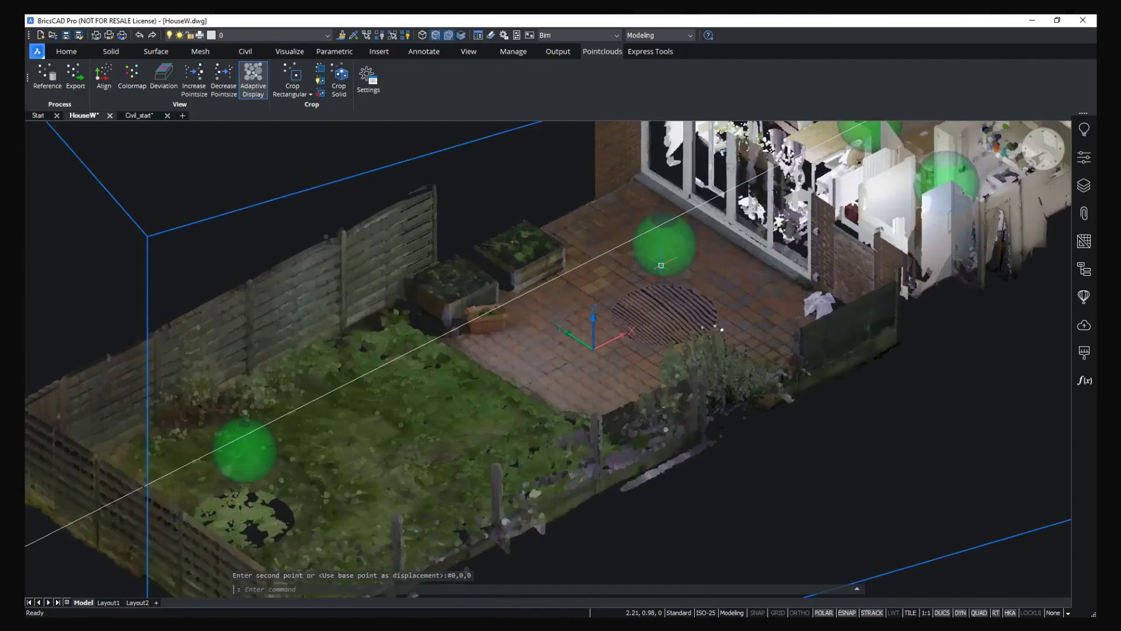
pyautogui.scroll(-2, 647, 277)
pyautogui.keyDown('shift'); pyautogui.moveTo(646, 276); pyautogui.dragTo(258, 363, button='middle'); pyautogui.keyUp('shift')
pyautogui.scroll(-3, 200, 355)
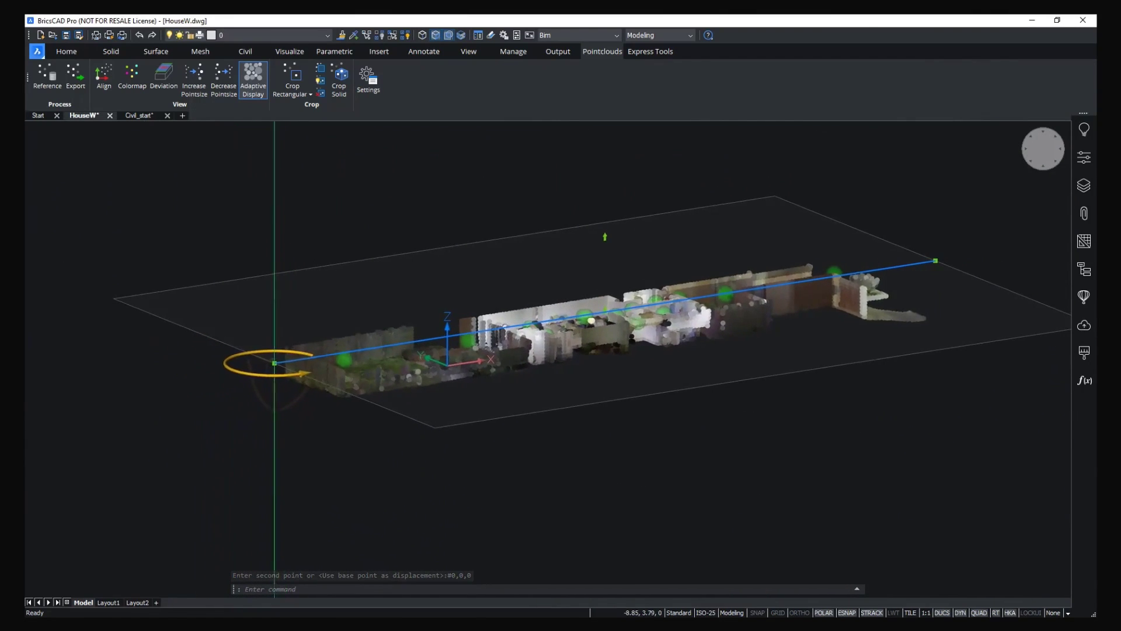
pyautogui.click(275, 385)
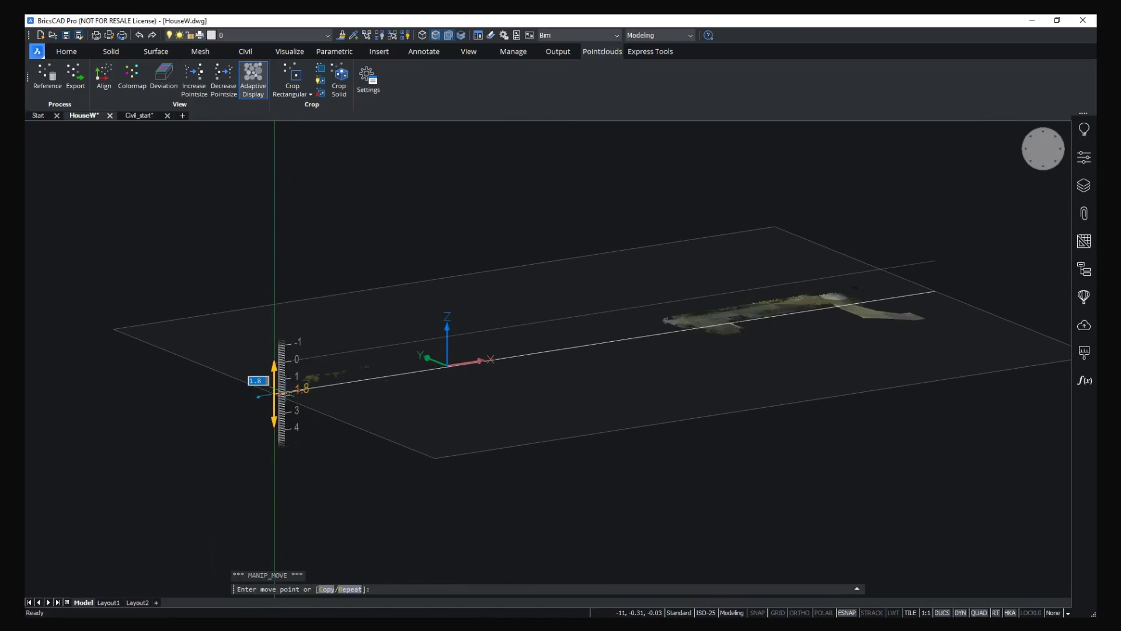
pyautogui.click(274, 390)
pyautogui.scroll(5, 645, 287)
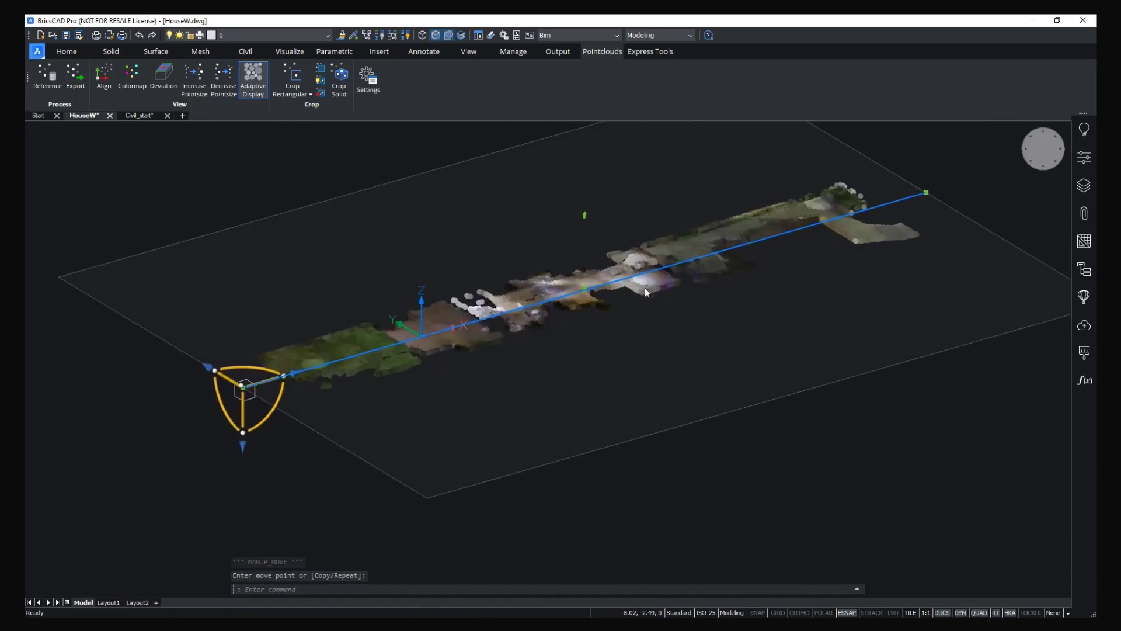
pyautogui.scroll(4, 594, 284)
pyautogui.press('Escape')
# Switch to a top view of the ground floor and start a Polysolid with a width of 0.15.
pyautogui.keyDown('shift'); pyautogui.moveTo(672, 409); pyautogui.dragTo(677, 497, button='middle'); pyautogui.keyUp('shift')
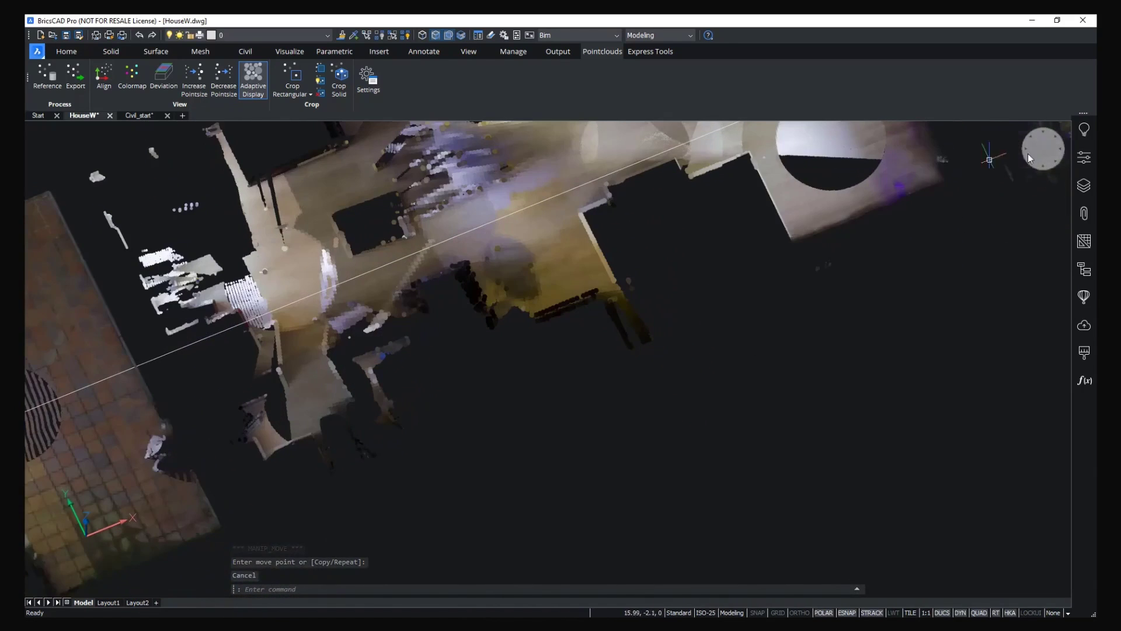
pyautogui.click(1044, 153)
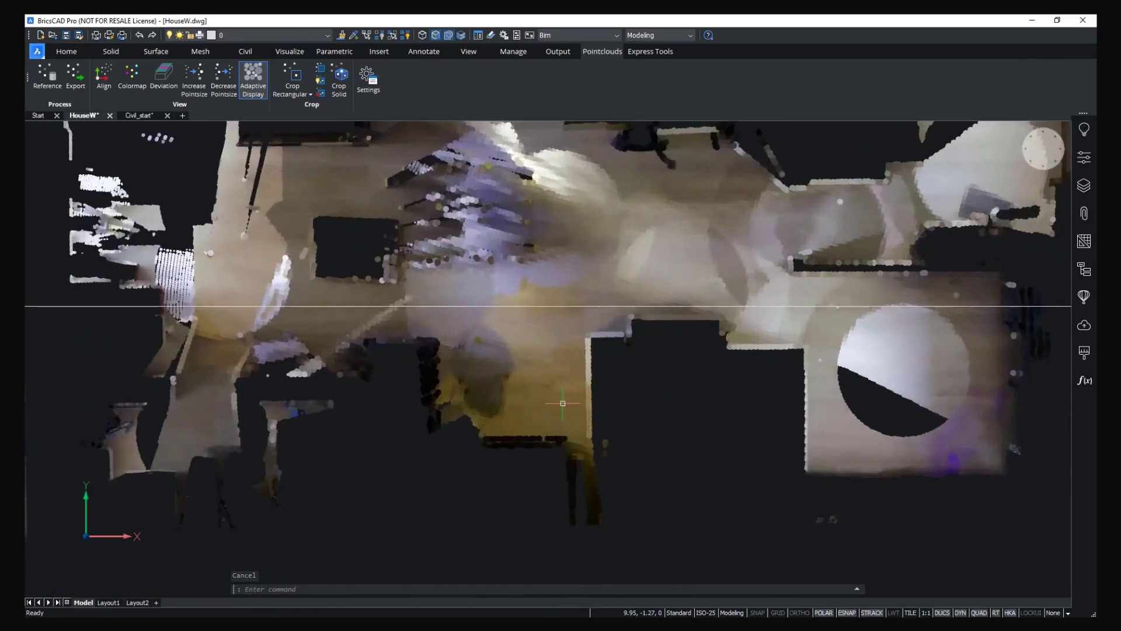
pyautogui.moveTo(562, 403); pyautogui.dragTo(639, 345, button='middle')
pyautogui.scroll(3, 647, 362)
pyautogui.scroll(-2, 647, 363)
pyautogui.click(111, 52)
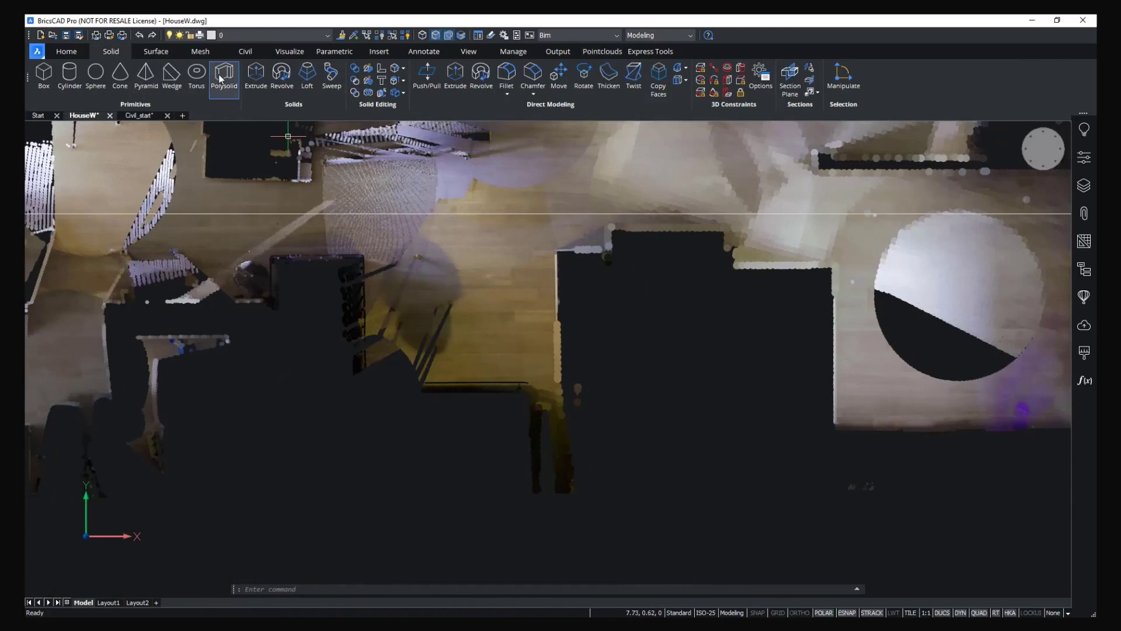
pyautogui.click(225, 76)
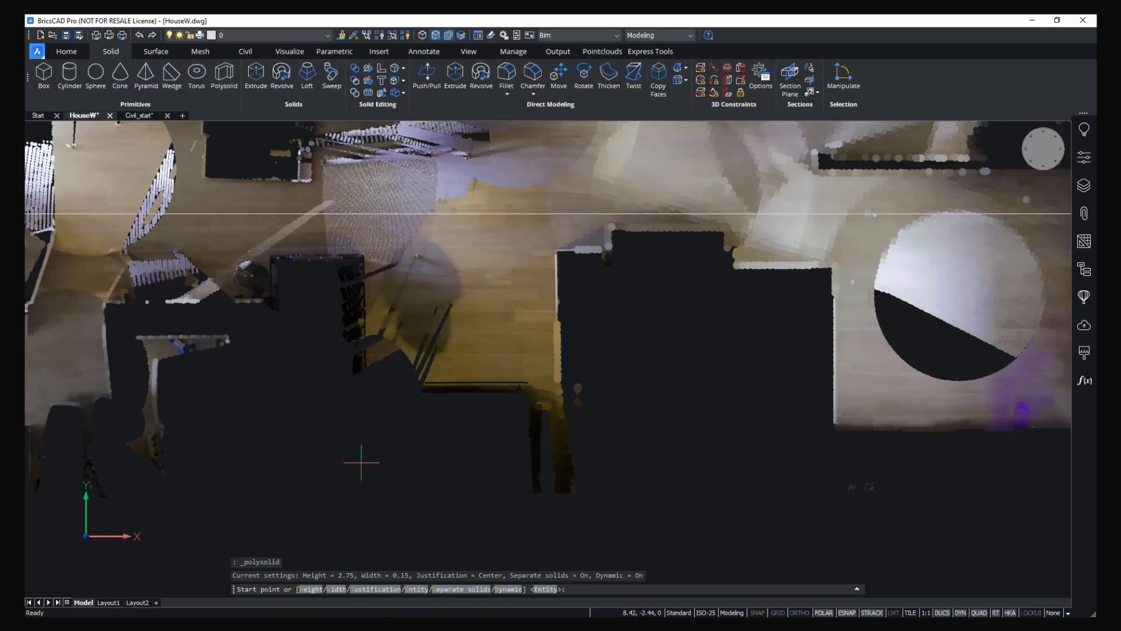
pyautogui.click(337, 590)
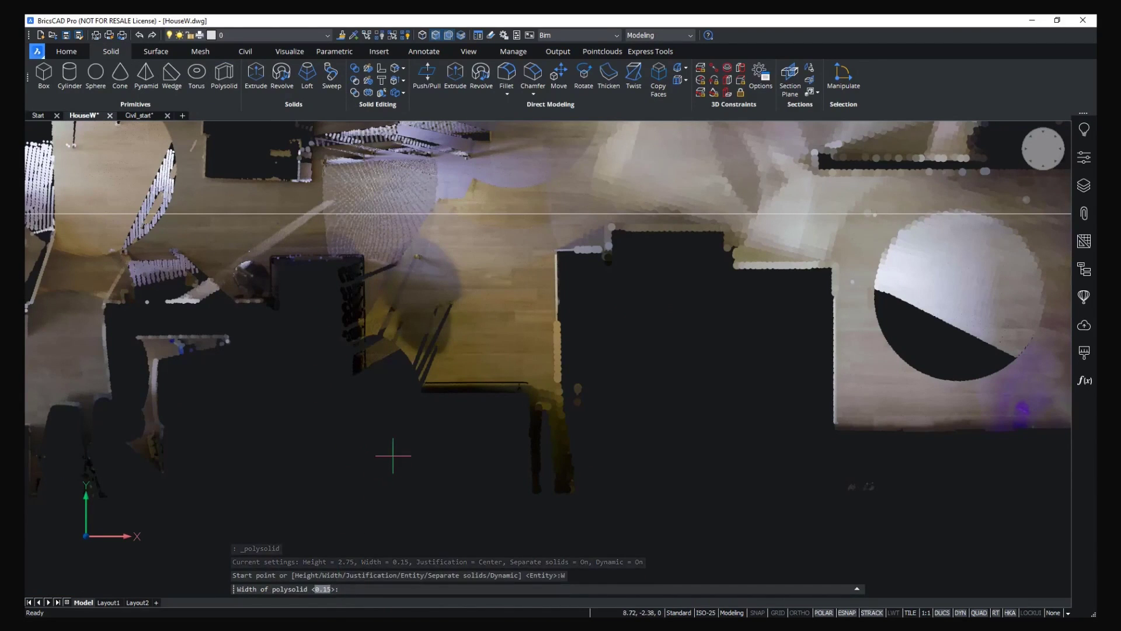
pyautogui.press('Return')
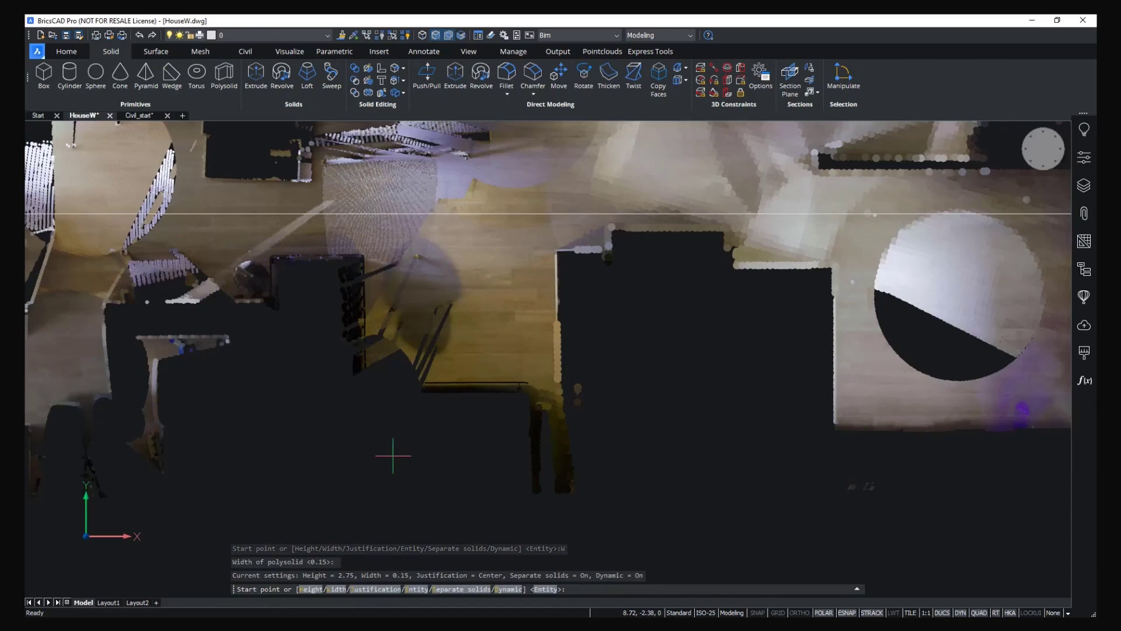
# Trace four wall segments of the scanned living room as a left-justified polysolid with a height of 2.75.
pyautogui.scroll(2, 614, 362)
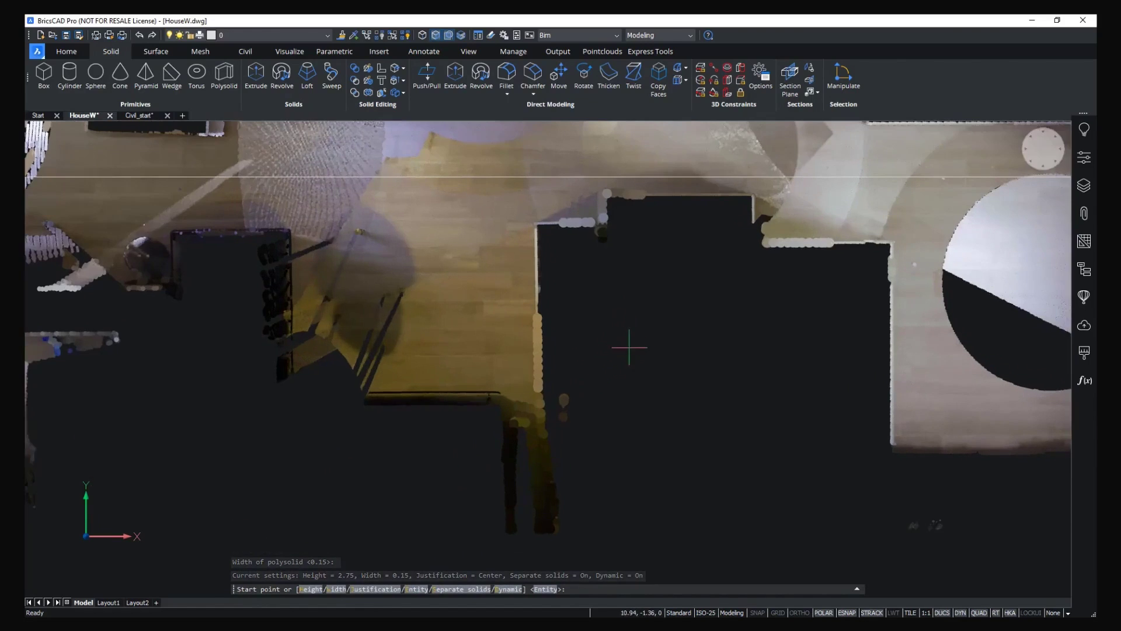
pyautogui.scroll(3, 446, 359)
pyautogui.scroll(-4, 446, 359)
pyautogui.scroll(2, 466, 355)
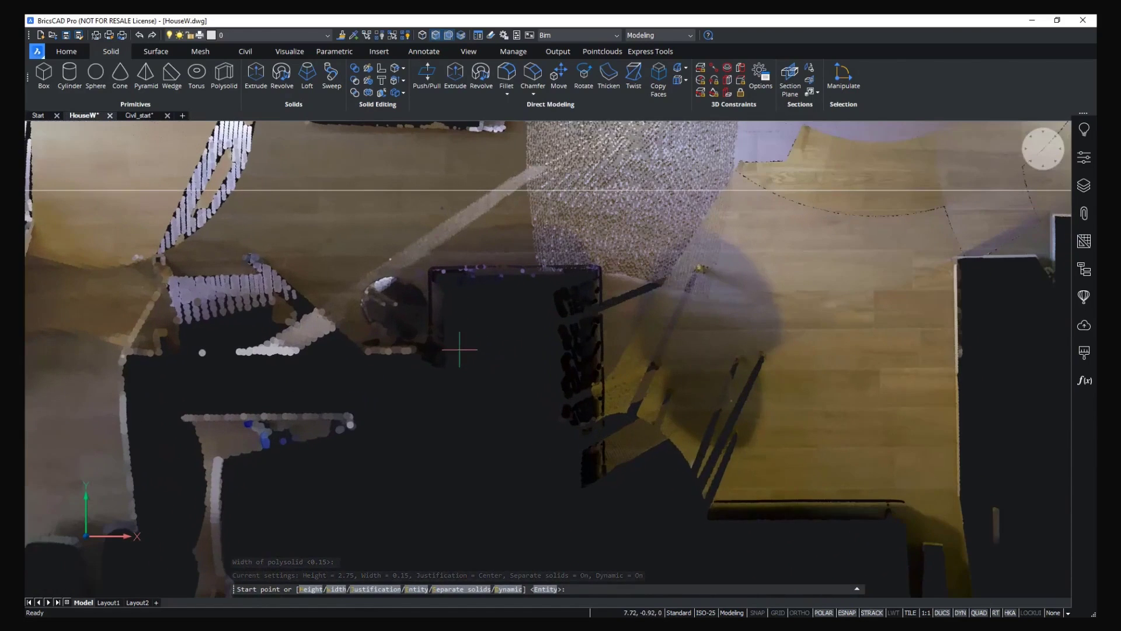
pyautogui.click(432, 346)
pyautogui.press('ctrl')
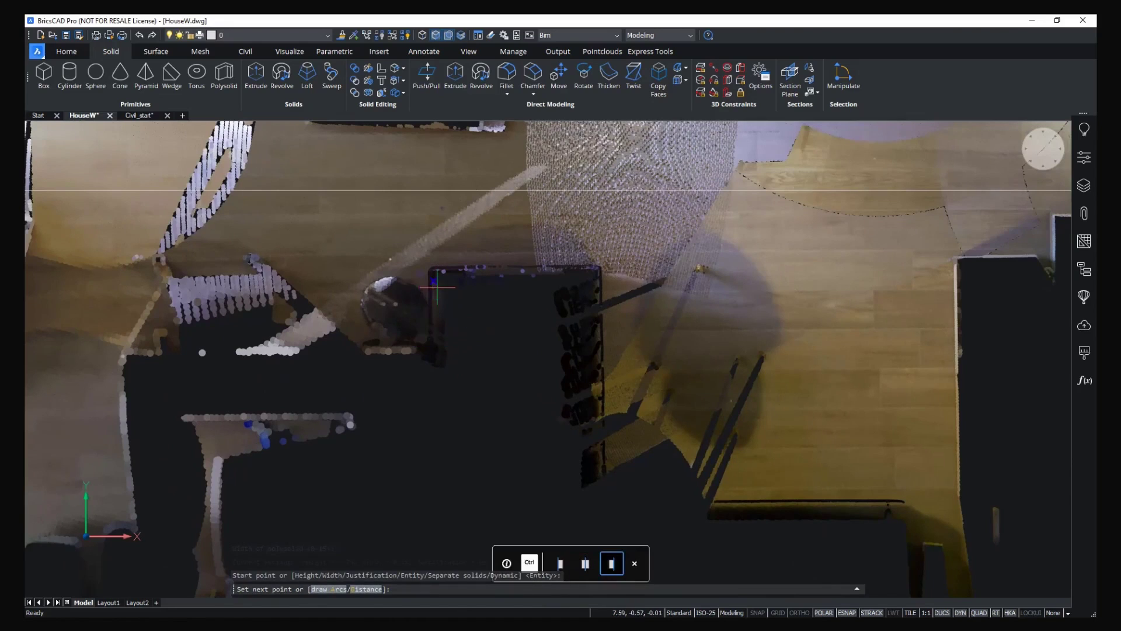
pyautogui.click(433, 270)
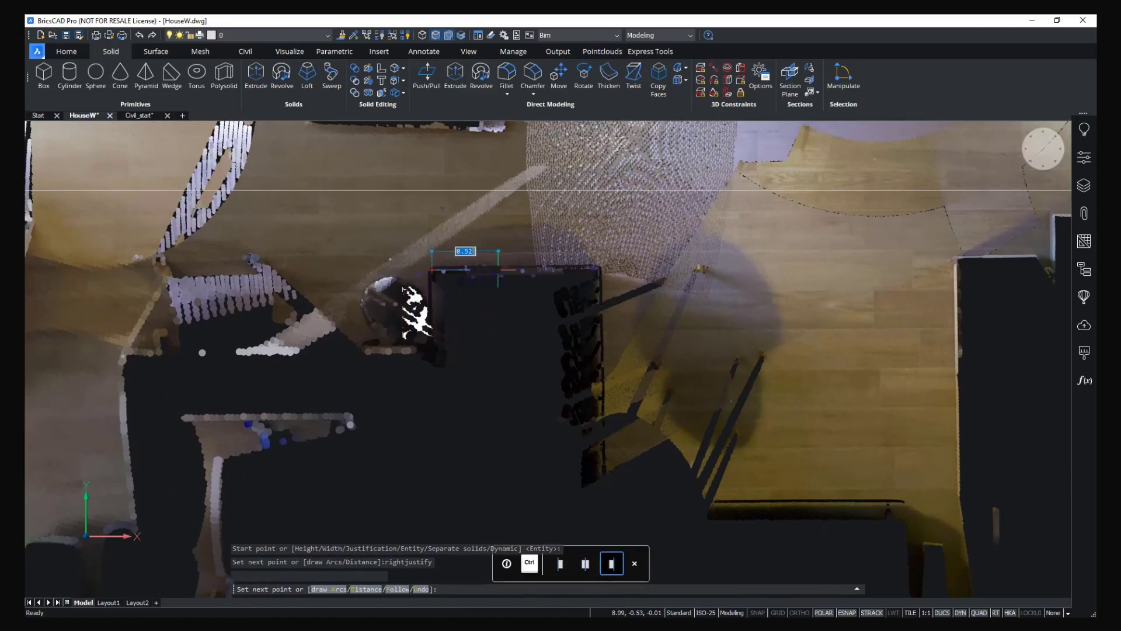
pyautogui.click(600, 269)
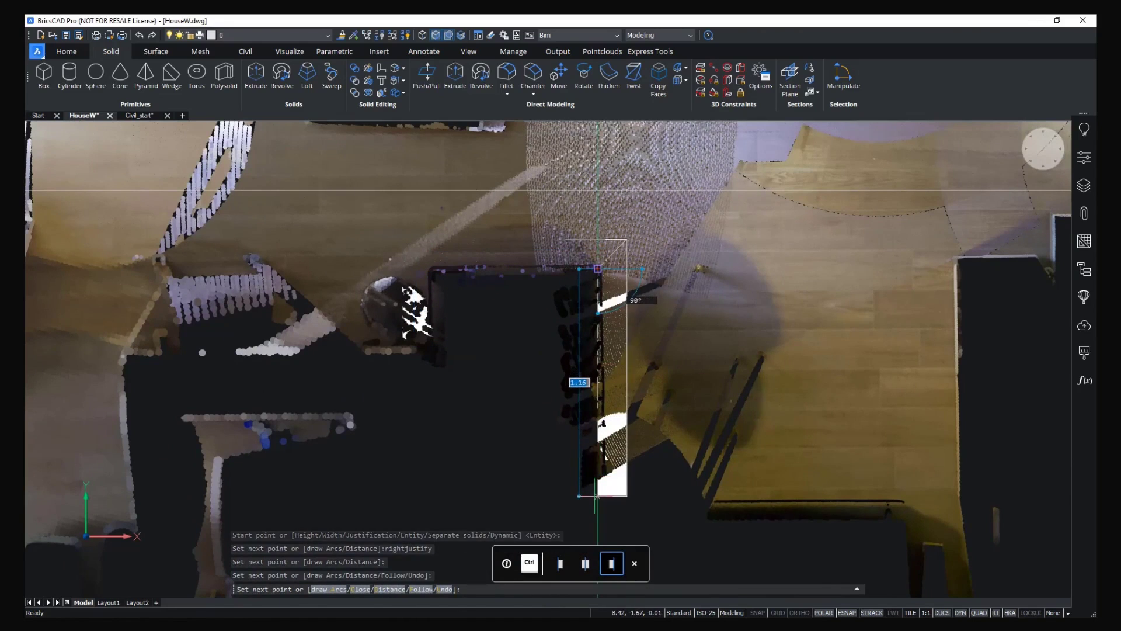
pyautogui.press('ctrl')
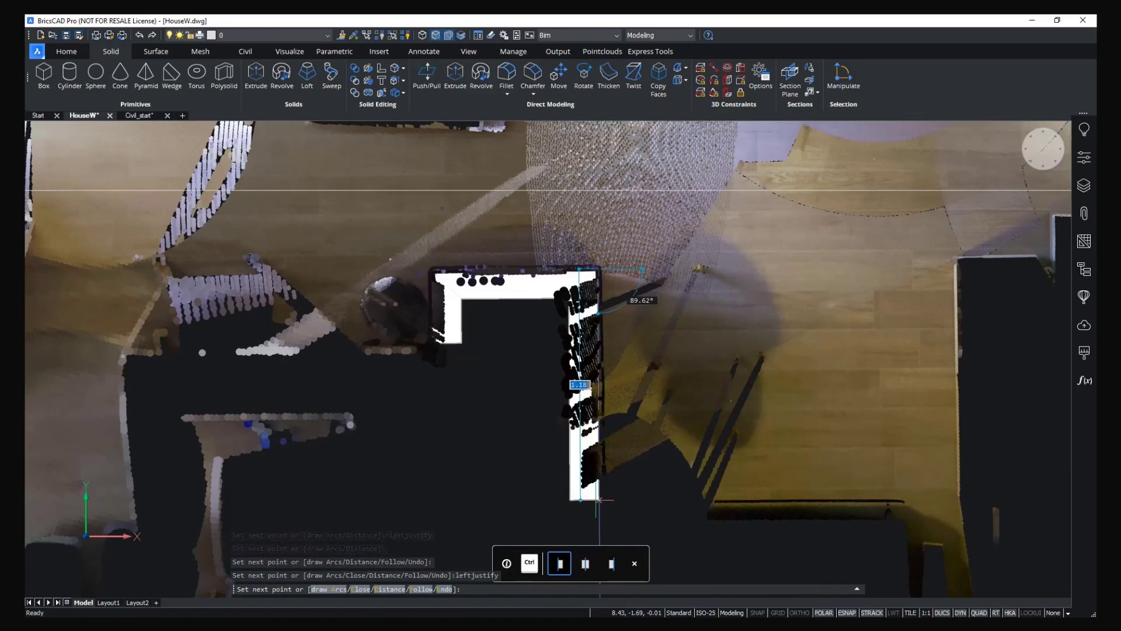
pyautogui.click(599, 500)
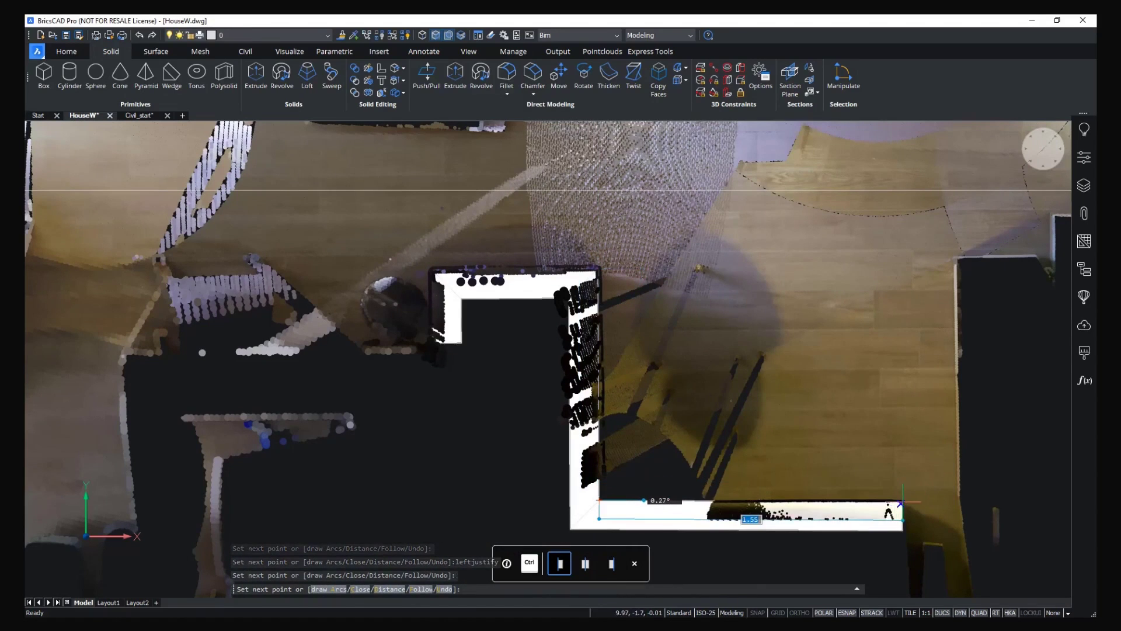
pyautogui.click(903, 502)
pyautogui.press('Return')
# Raise the section plane slightly above the floor to reveal the lower part of the scanned walls beside the polysolid.
pyautogui.keyDown('shift'); pyautogui.moveTo(757, 282); pyautogui.dragTo(759, 363, button='middle'); pyautogui.keyUp('shift')
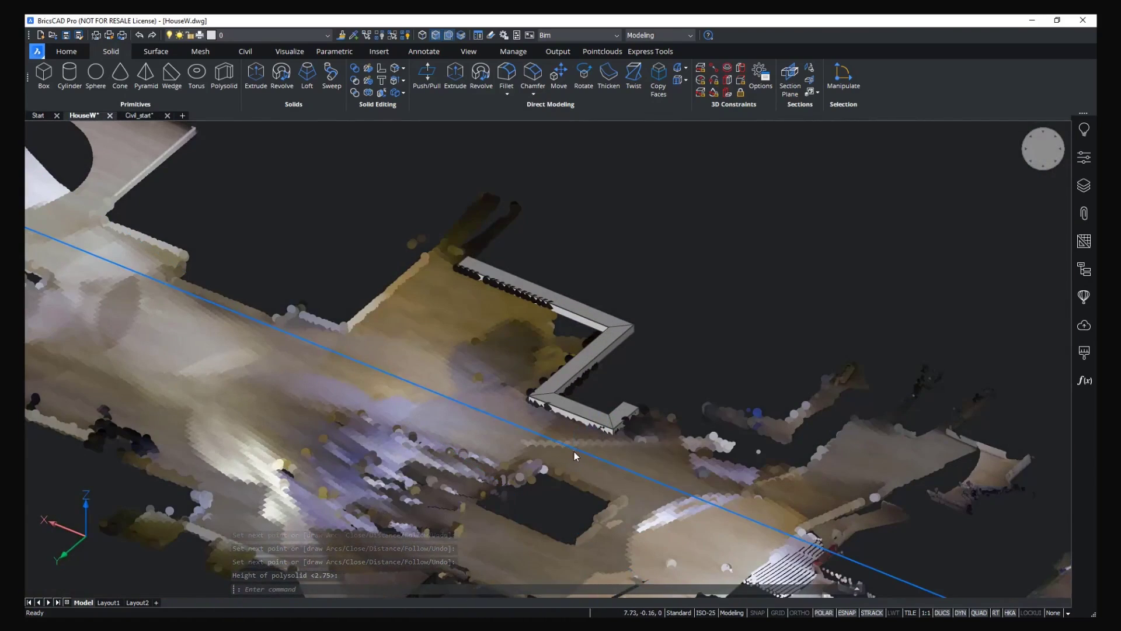
pyautogui.click(594, 451)
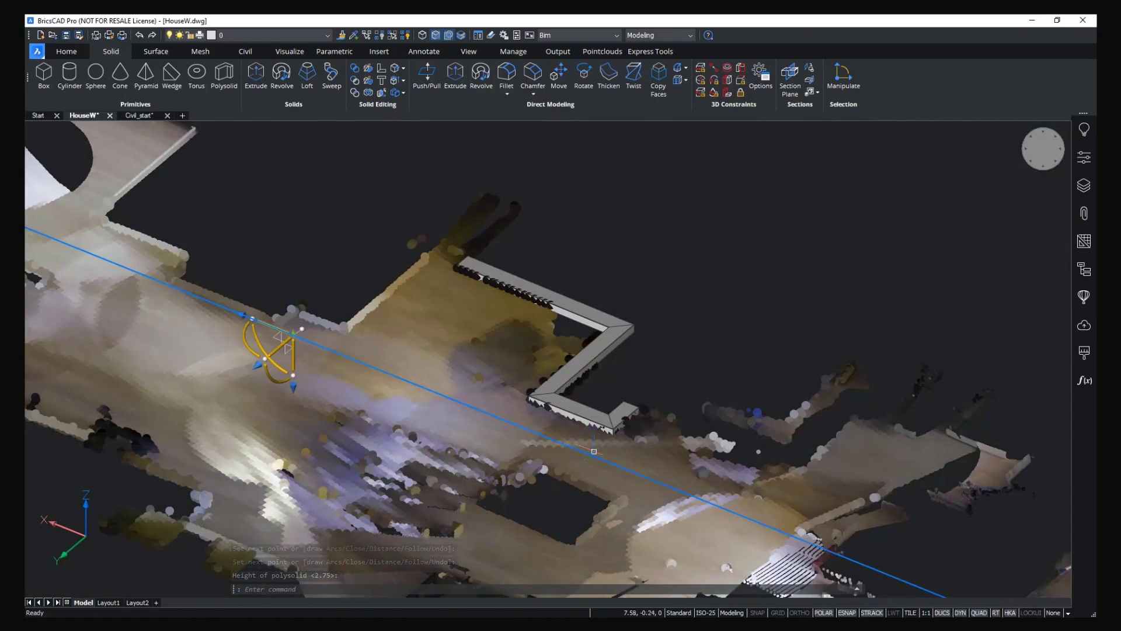
pyautogui.click(293, 357)
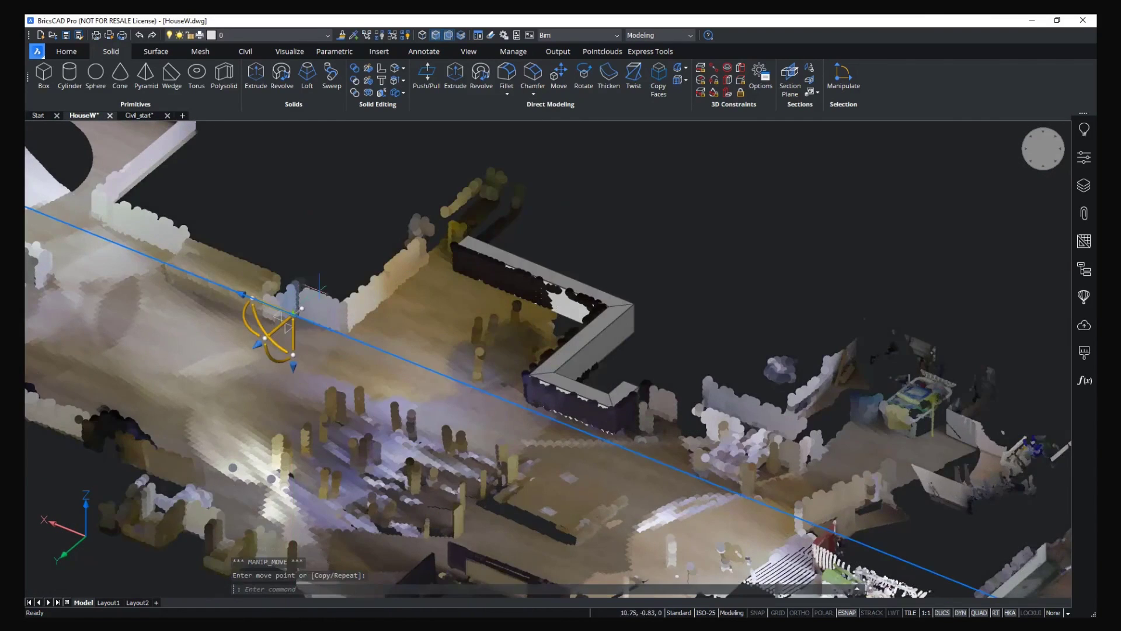
pyautogui.press('Escape')
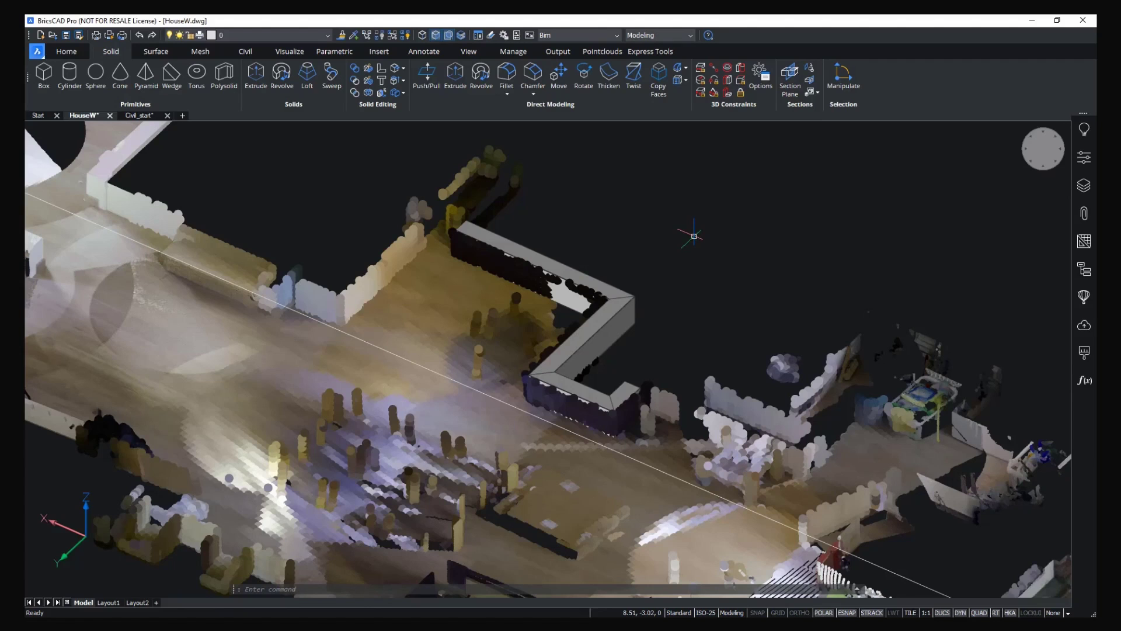
# View the whole sectioned house scan with its new walls, and switch to the Civil_start drawing.
pyautogui.scroll(-2, 712, 286)
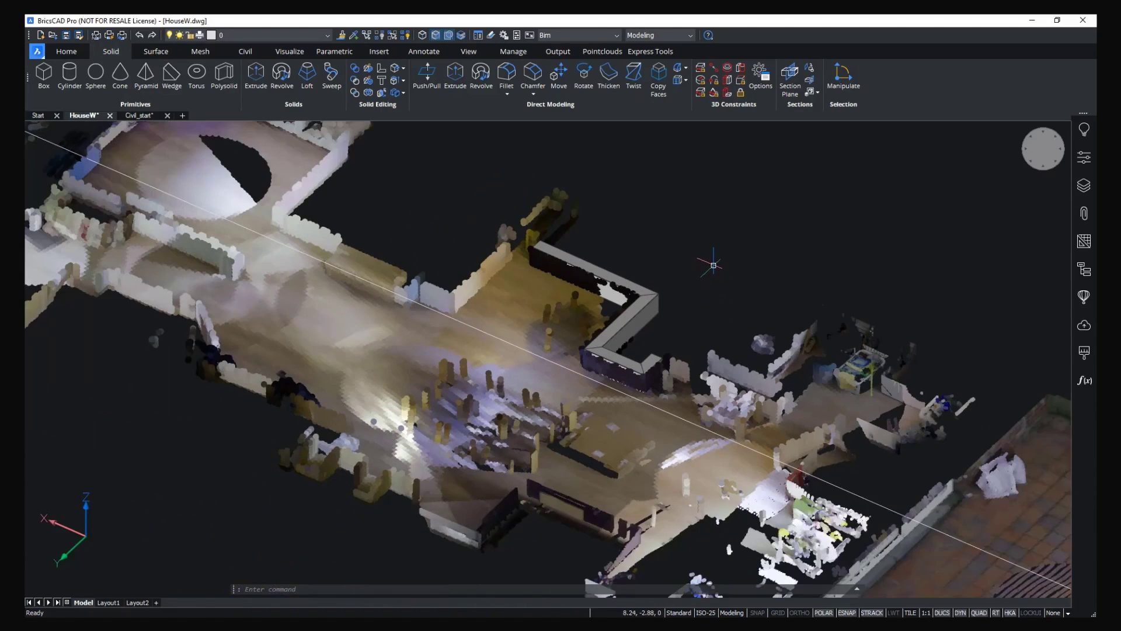
pyautogui.scroll(-2, 701, 245)
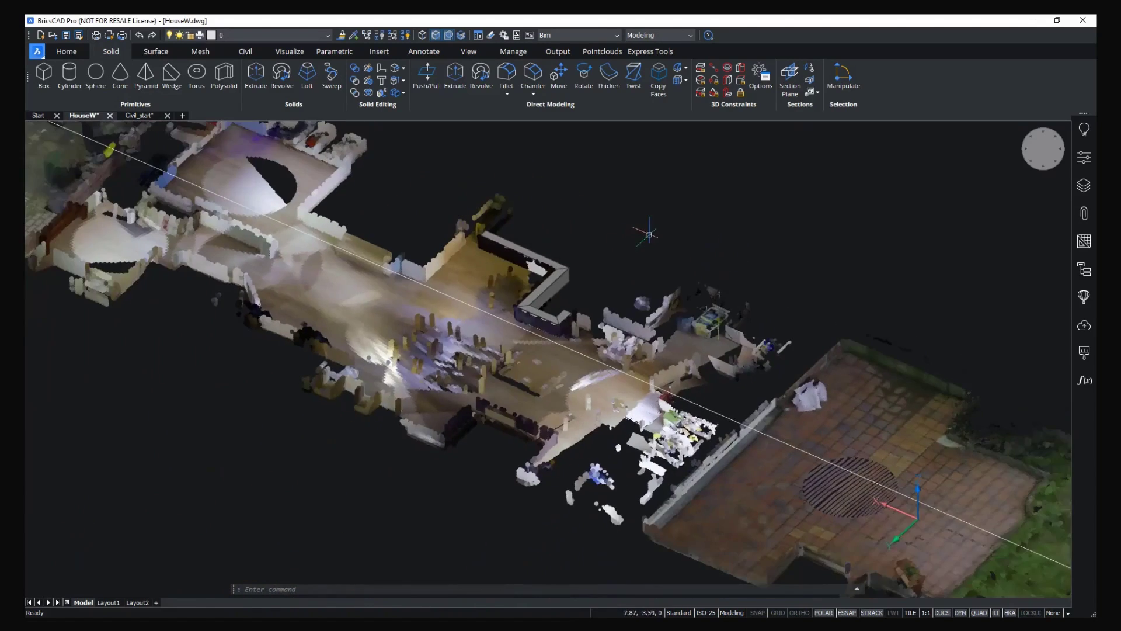
pyautogui.scroll(-4, 682, 231)
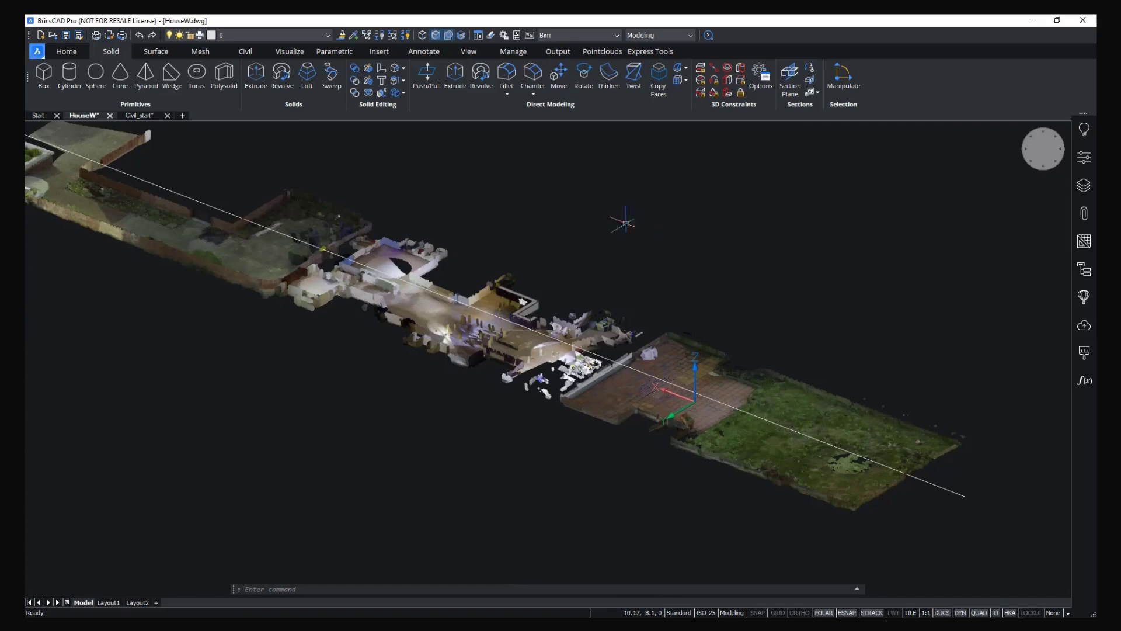
pyautogui.scroll(1, 601, 257)
pyautogui.click(143, 116)
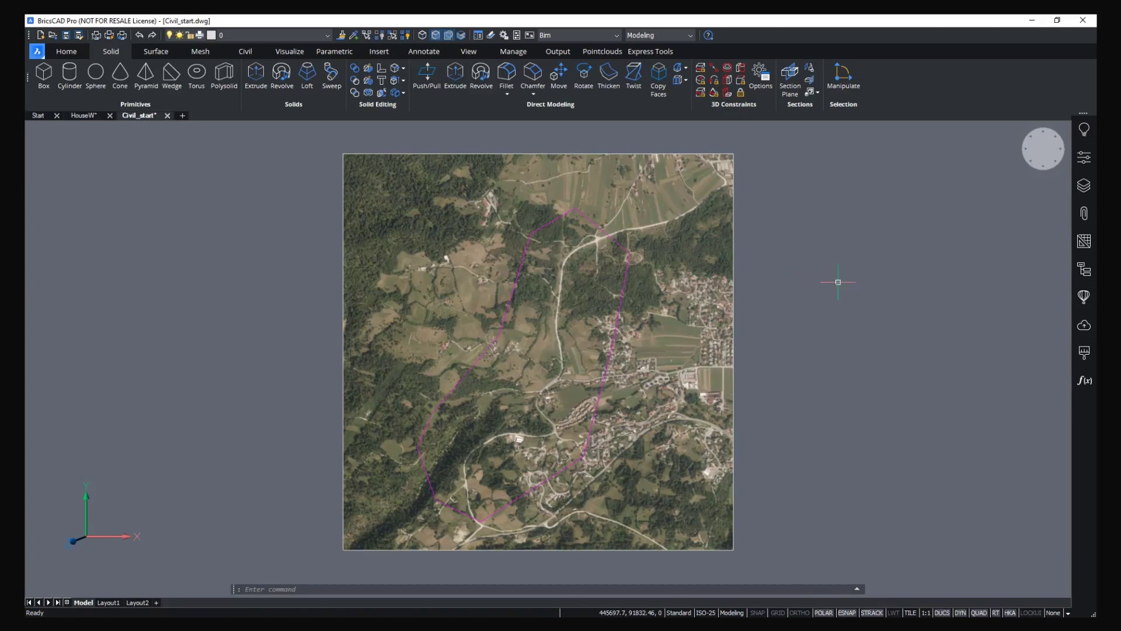
# Start a TIN surface and import all twelve GK1 point text files from the XYZ folder with the default delimiter.
pyautogui.moveTo(839, 278); pyautogui.dragTo(796, 288, button='middle')
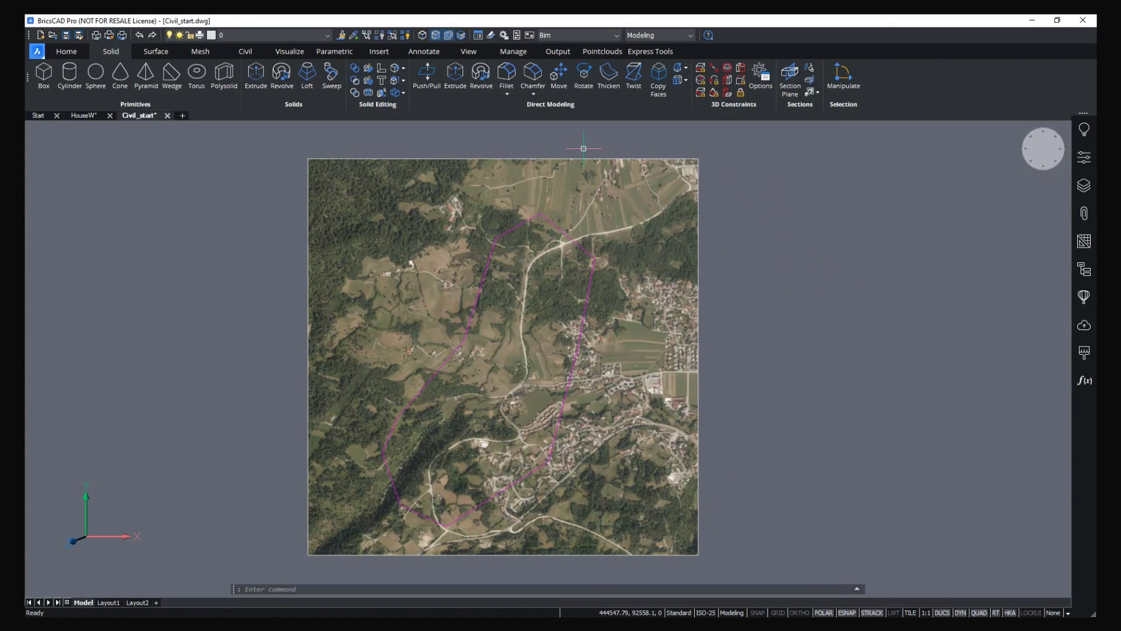
pyautogui.keyDown('shift'); pyautogui.moveTo(883, 240); pyautogui.dragTo(865, 222, button='middle'); pyautogui.keyUp('shift')
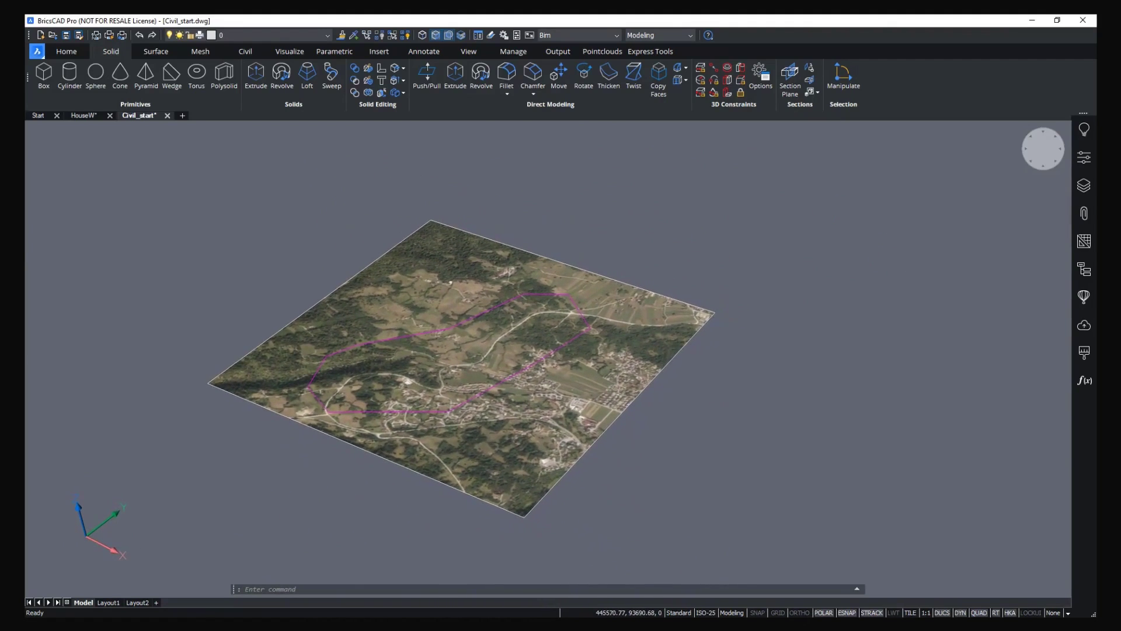
pyautogui.click(240, 51)
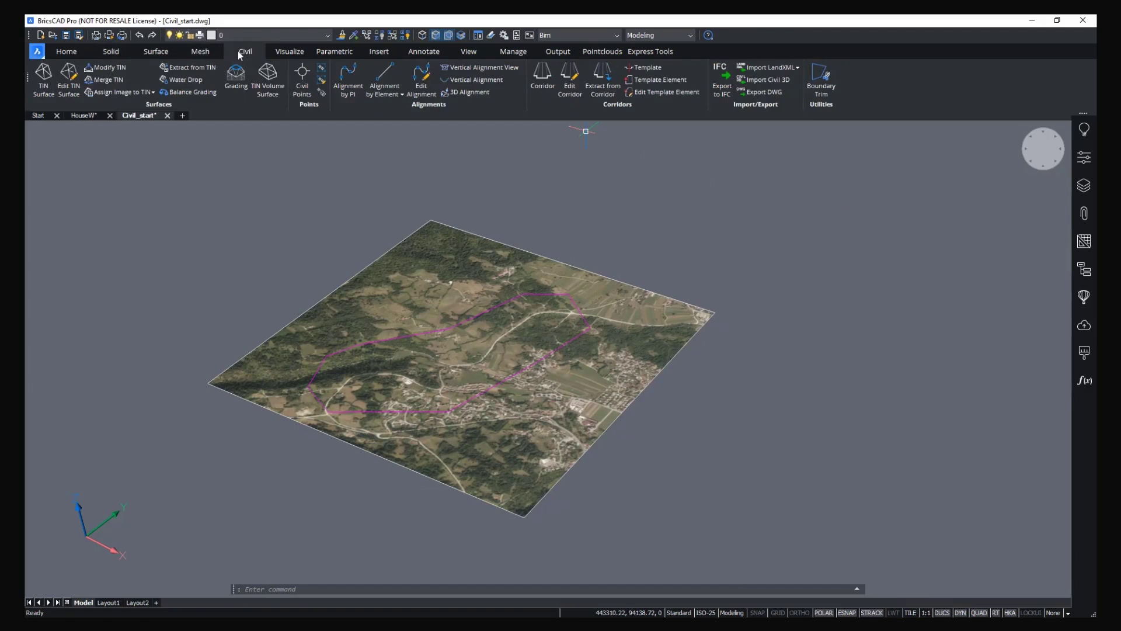
pyautogui.click(54, 87)
pyautogui.click(444, 590)
pyautogui.click(299, 324)
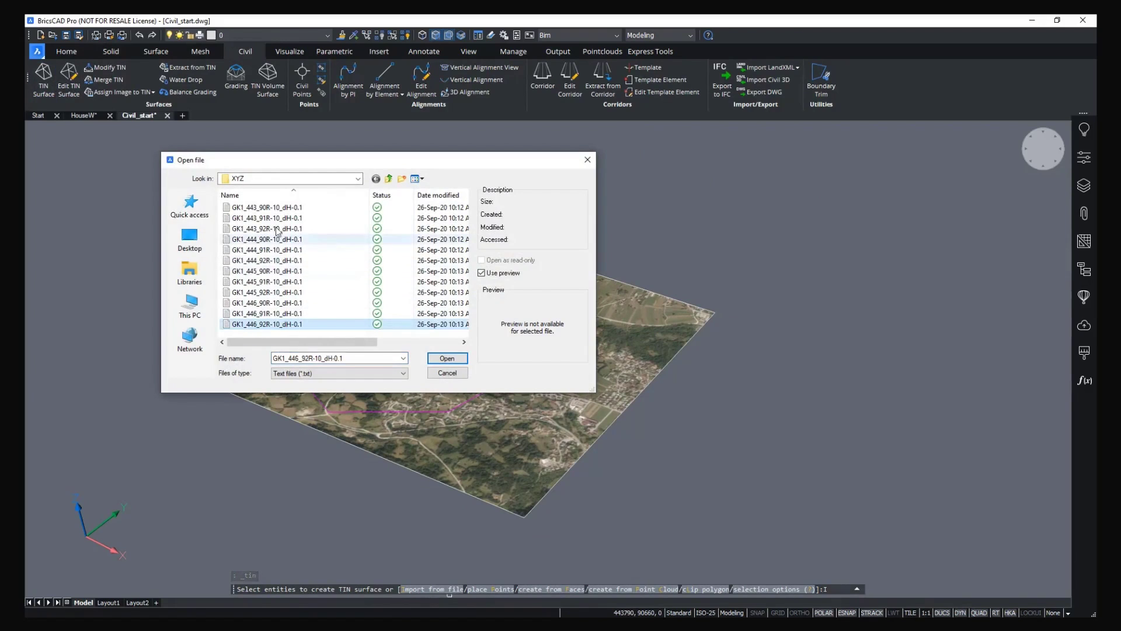
pyautogui.keyDown('shift'); pyautogui.click(269, 207); pyautogui.keyUp('shift')
pyautogui.click(447, 358)
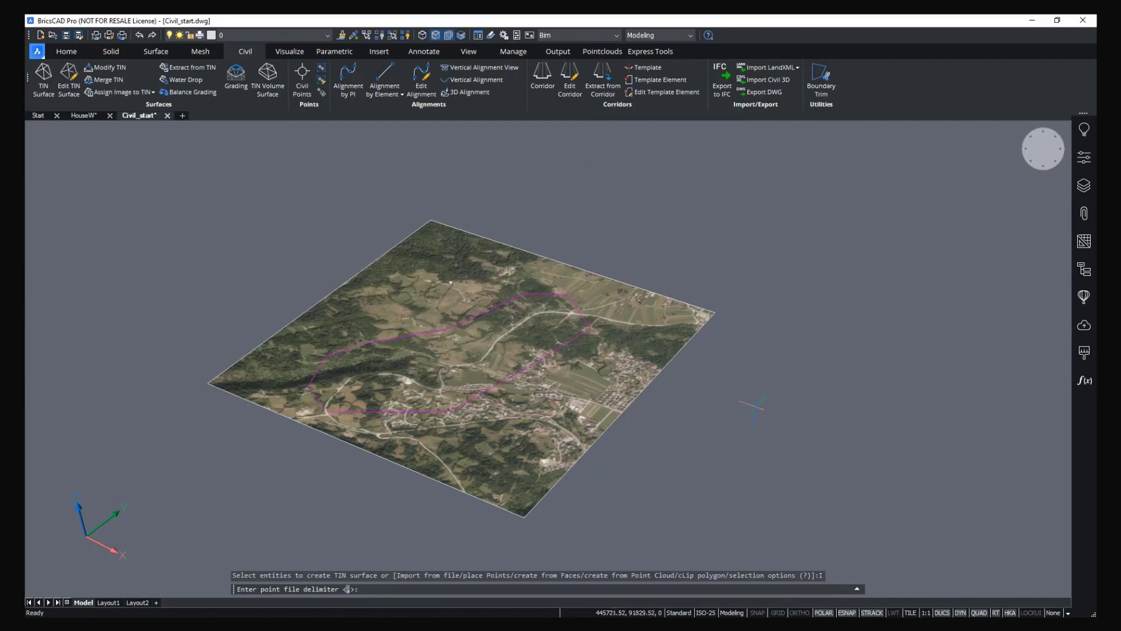
pyautogui.press('Return')
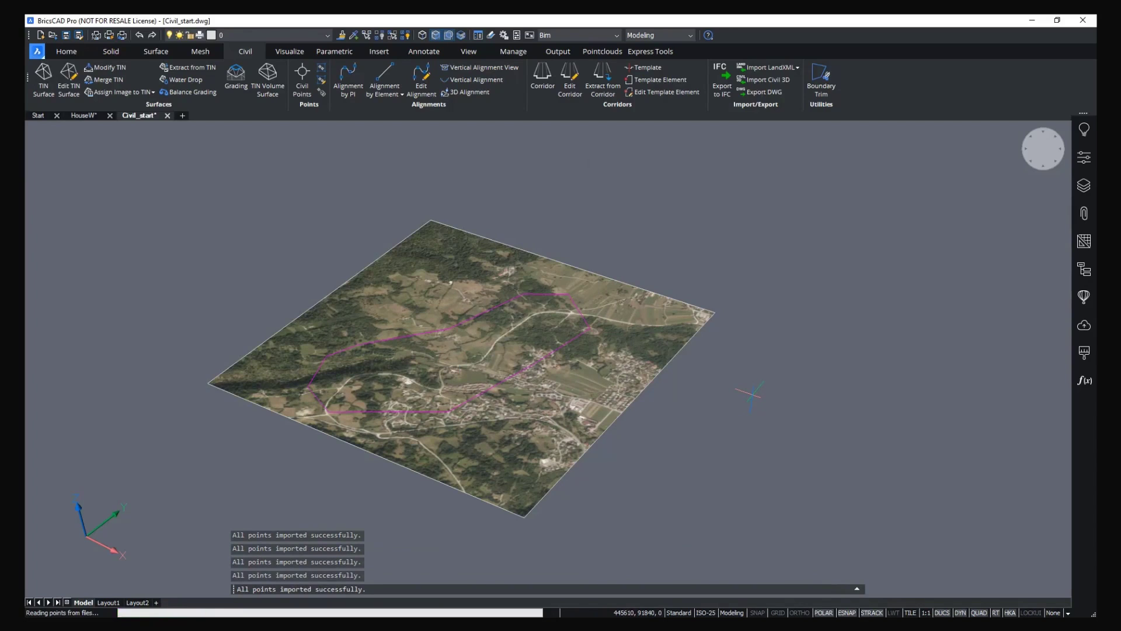
# Simplify the imported points with radius 15 and elevation difference 0.1, and create the TIN surface.
pyautogui.press('Return')
pyautogui.press('Return')
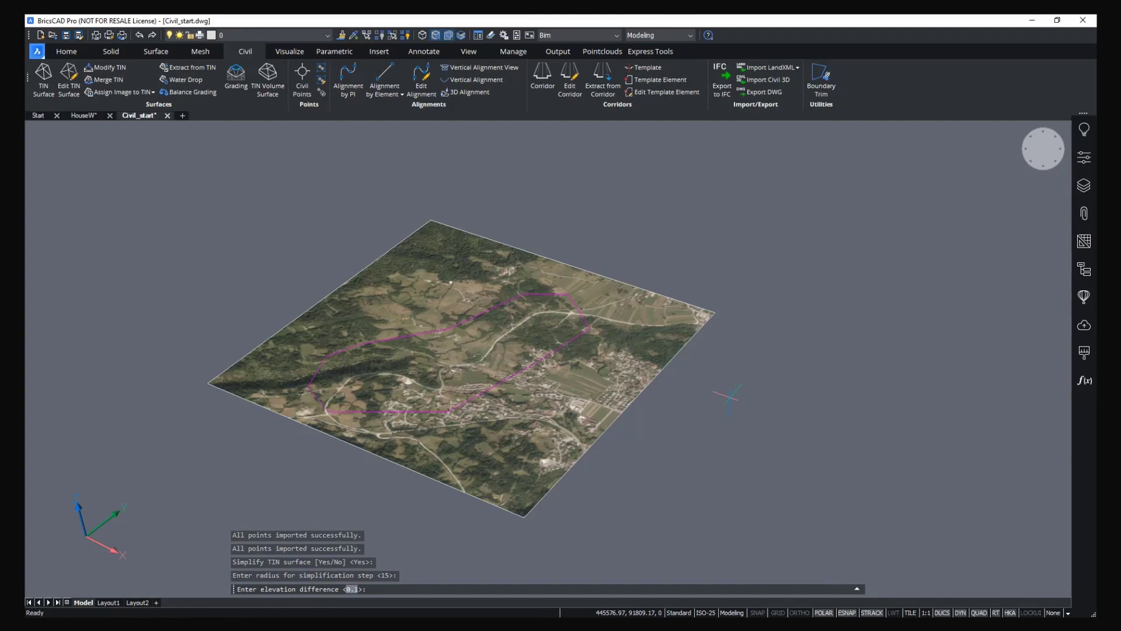
pyautogui.press('Return')
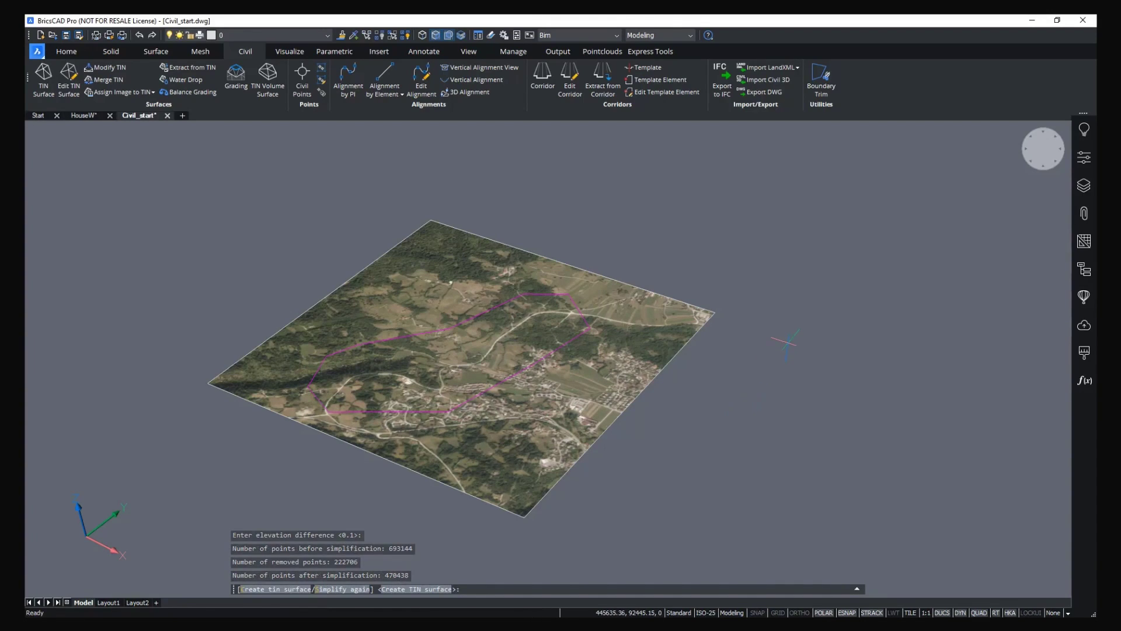
pyautogui.press('Return')
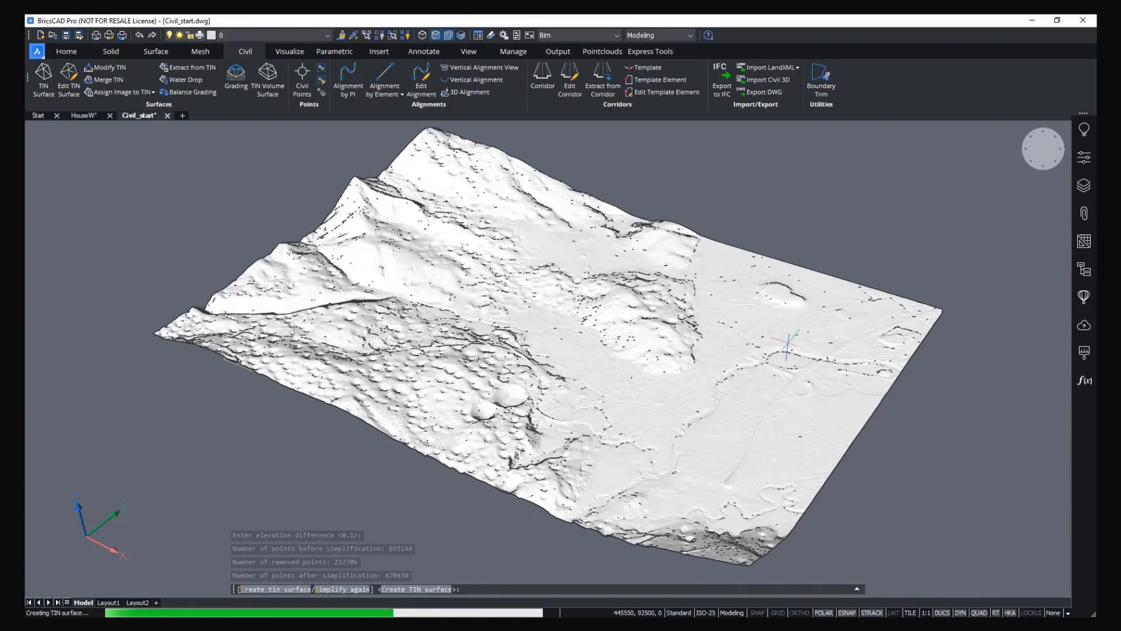
pyautogui.keyDown('shift'); pyautogui.moveTo(787, 341); pyautogui.dragTo(935, 254, button='middle'); pyautogui.keyUp('shift')
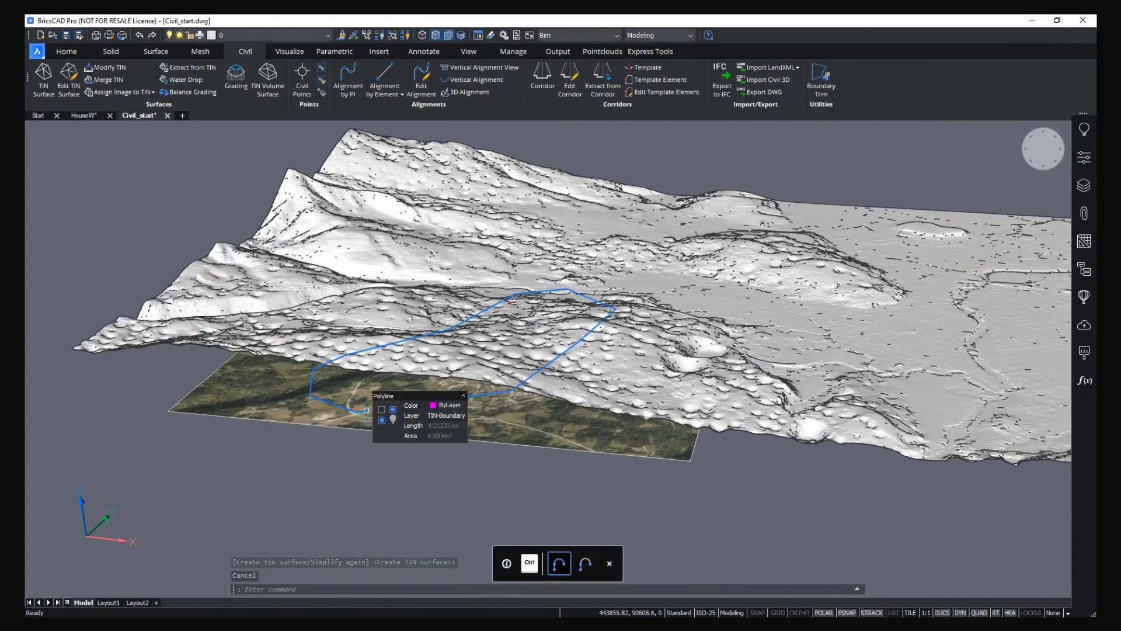
# Add the magenta TIN-Boundary polyline to the TIN surface as an outer boundary.
pyautogui.click(69, 76)
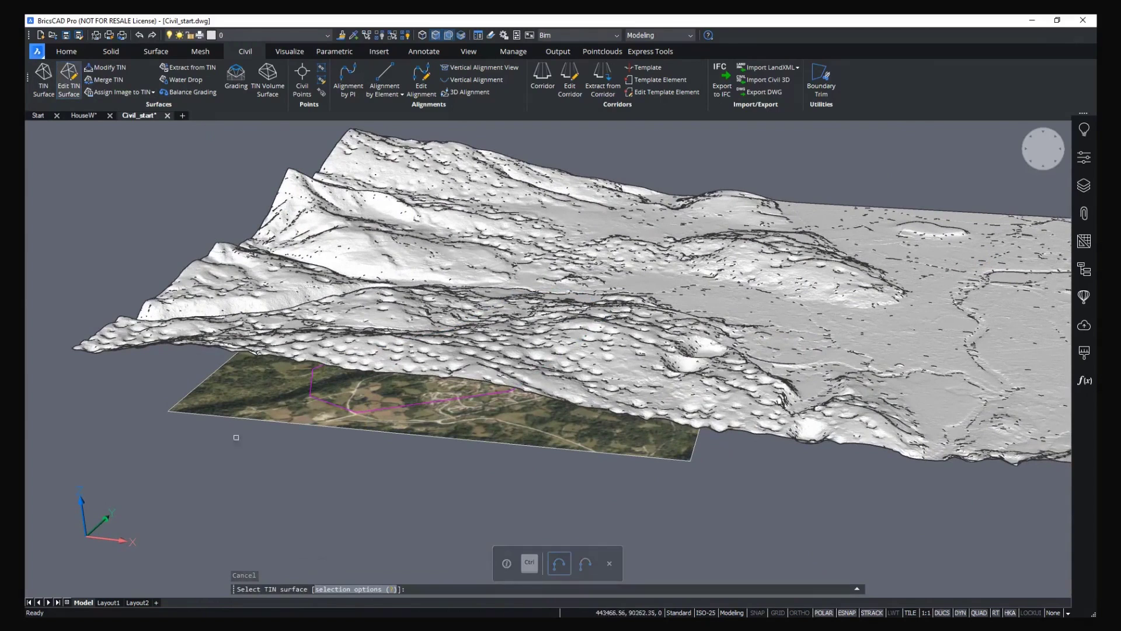
pyautogui.click(543, 309)
pyautogui.click(519, 582)
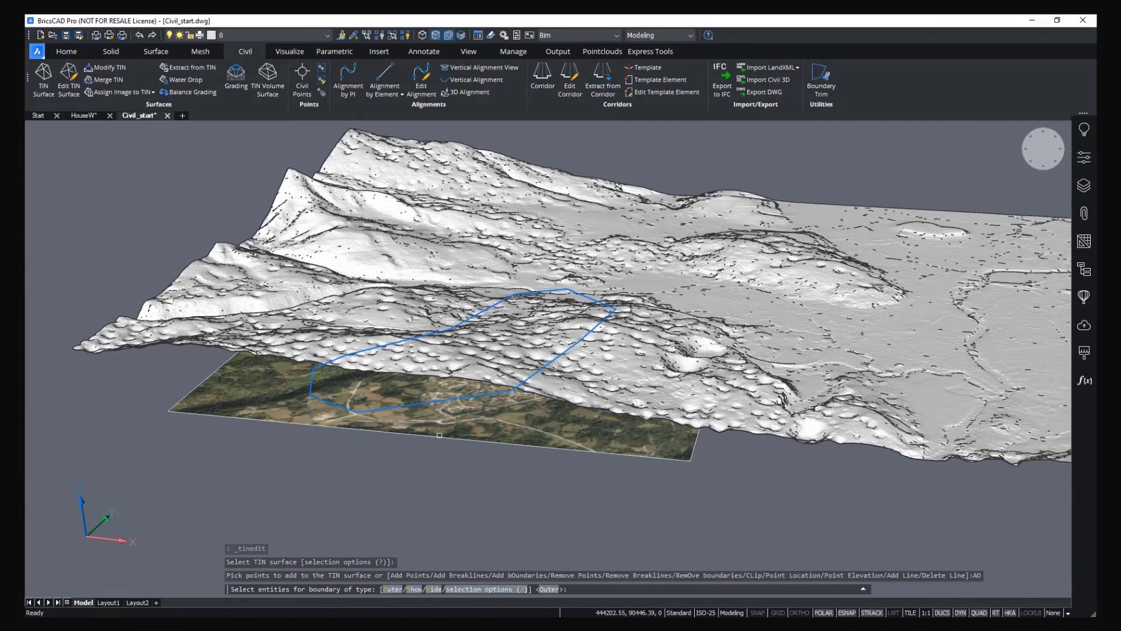
pyautogui.click(439, 435)
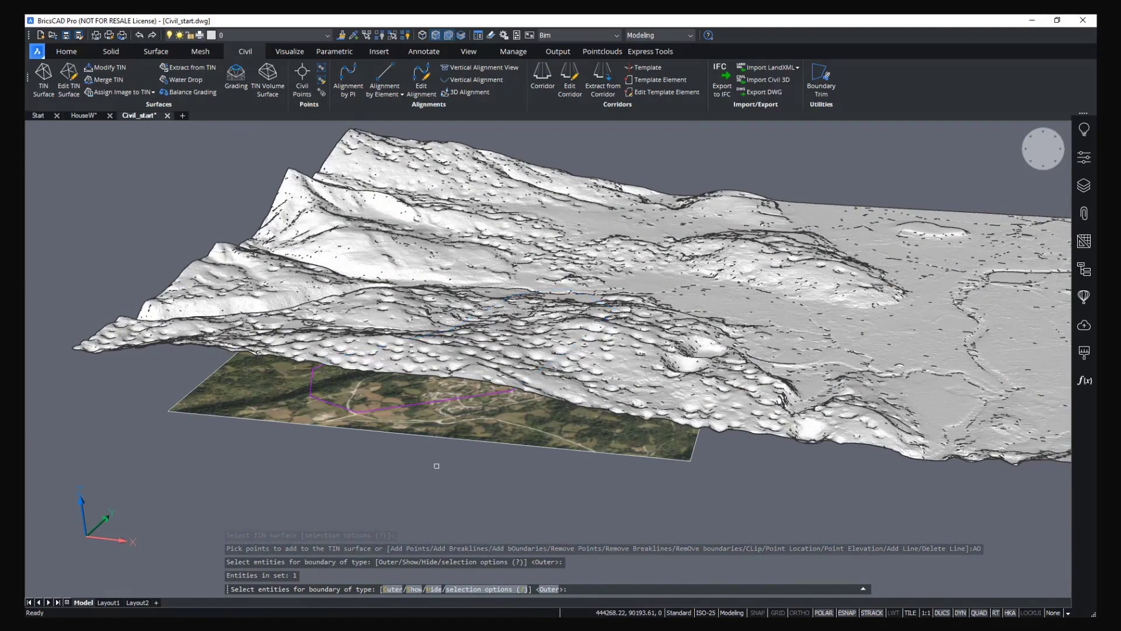
pyautogui.press('Return')
pyautogui.press('Return')
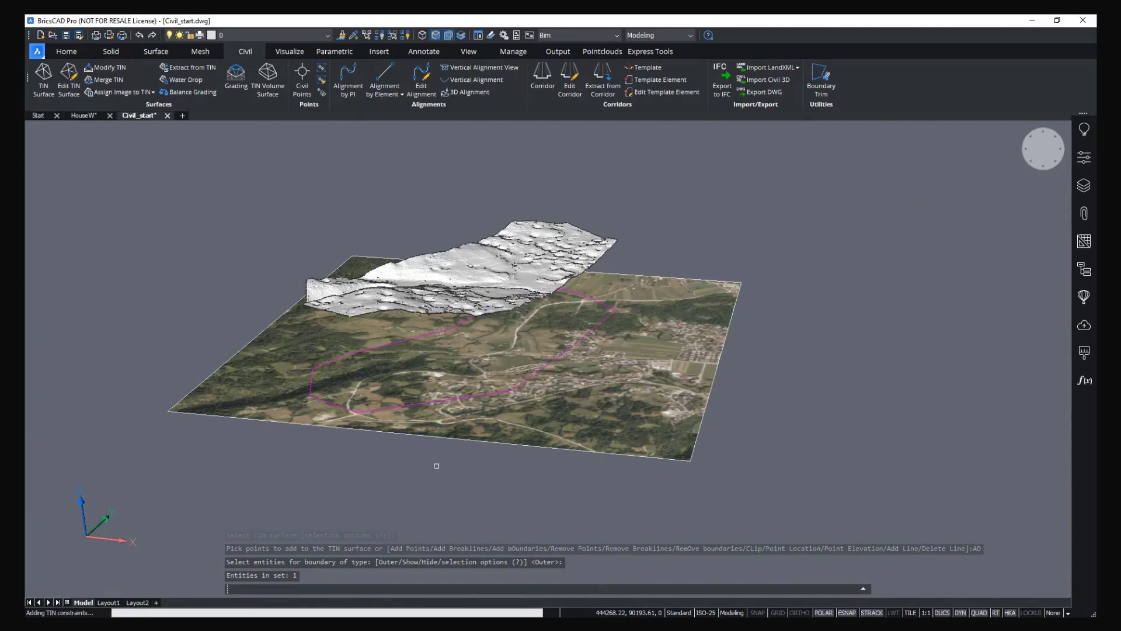
pyautogui.keyDown('shift'); pyautogui.moveTo(446, 468); pyautogui.dragTo(464, 464, button='middle'); pyautogui.keyUp('shift')
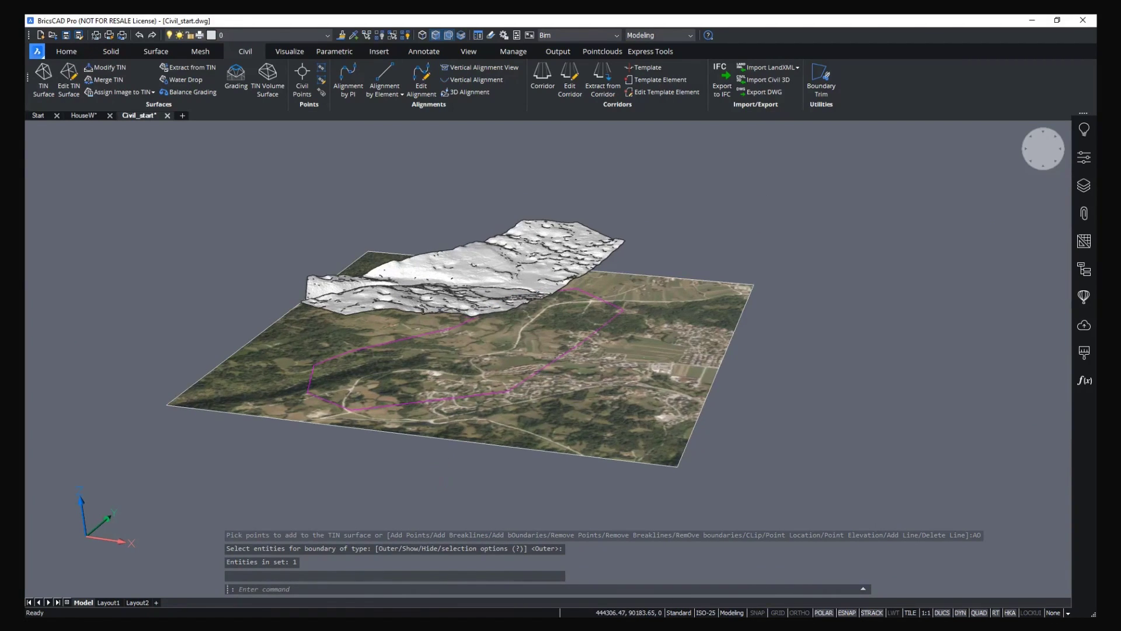
# Try to assign the aerial image to the trimmed TIN surface.
pyautogui.keyDown('shift'); pyautogui.moveTo(707, 313); pyautogui.dragTo(619, 199, button='middle'); pyautogui.keyUp('shift')
pyautogui.click(93, 92)
pyautogui.click(655, 246)
pyautogui.click(748, 279)
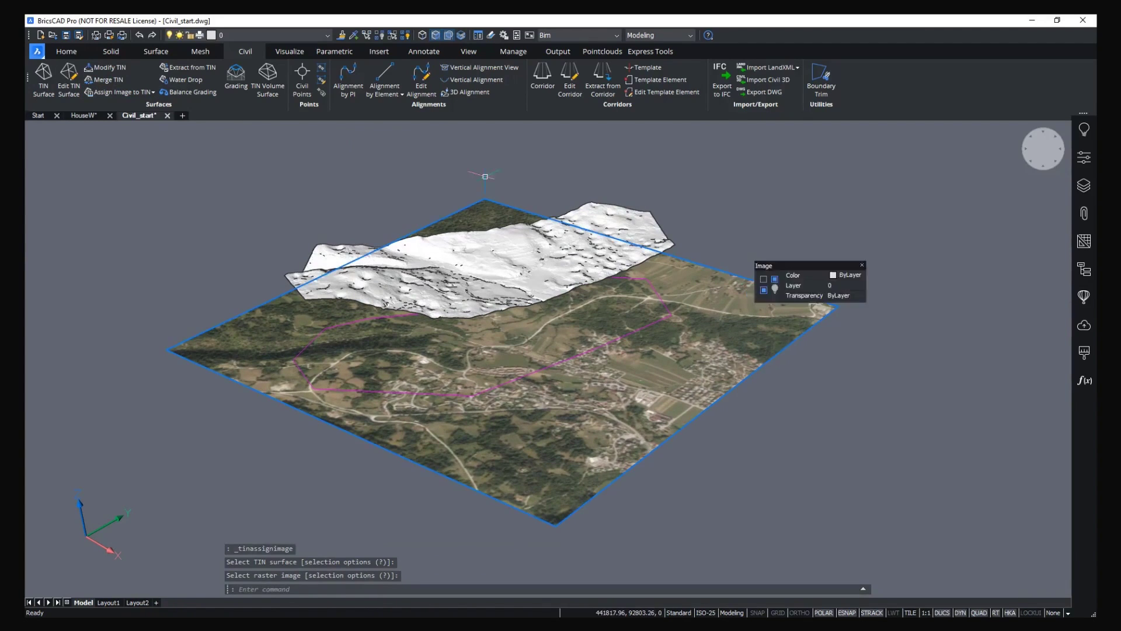
# Assign the aerial raster image to the trimmed TIN surface.
pyautogui.click(117, 92)
pyautogui.click(521, 237)
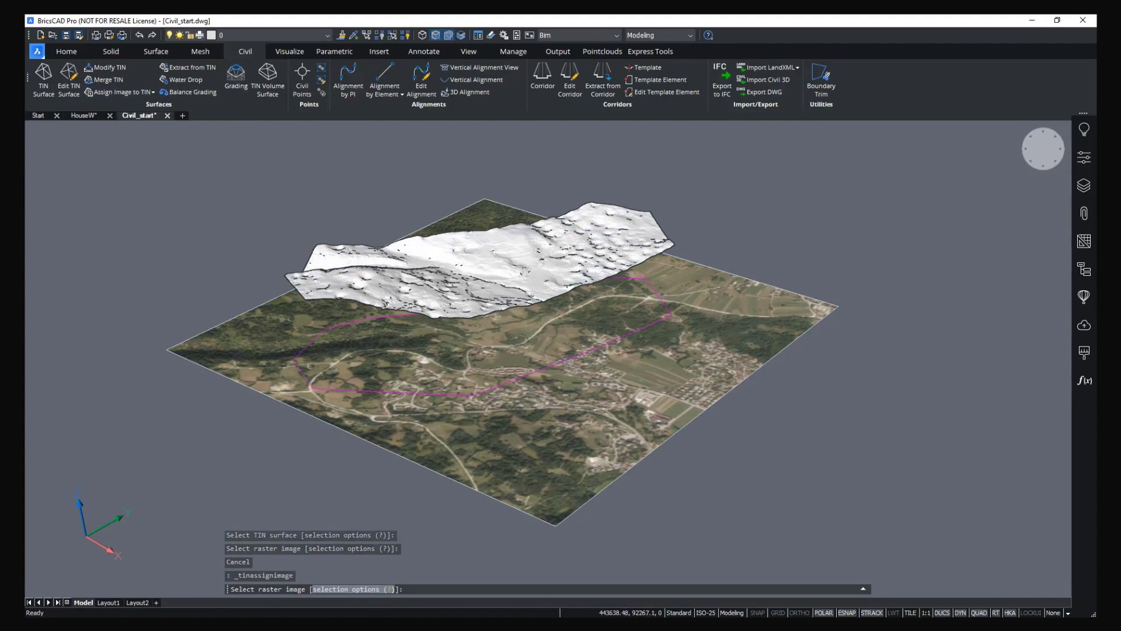
pyautogui.click(713, 266)
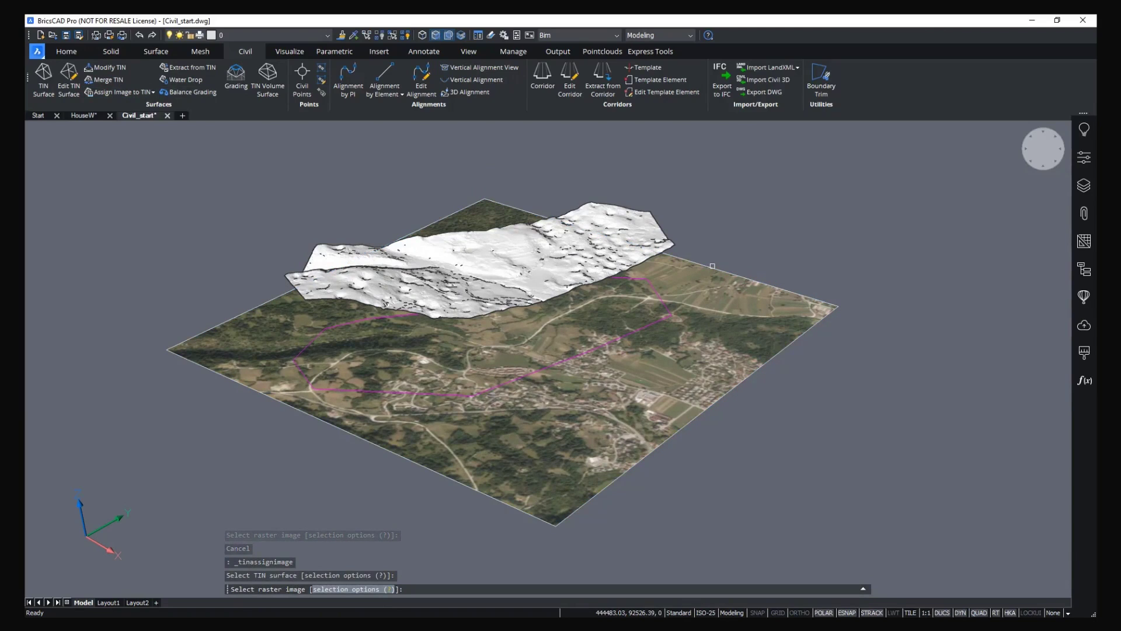
pyautogui.press('Return')
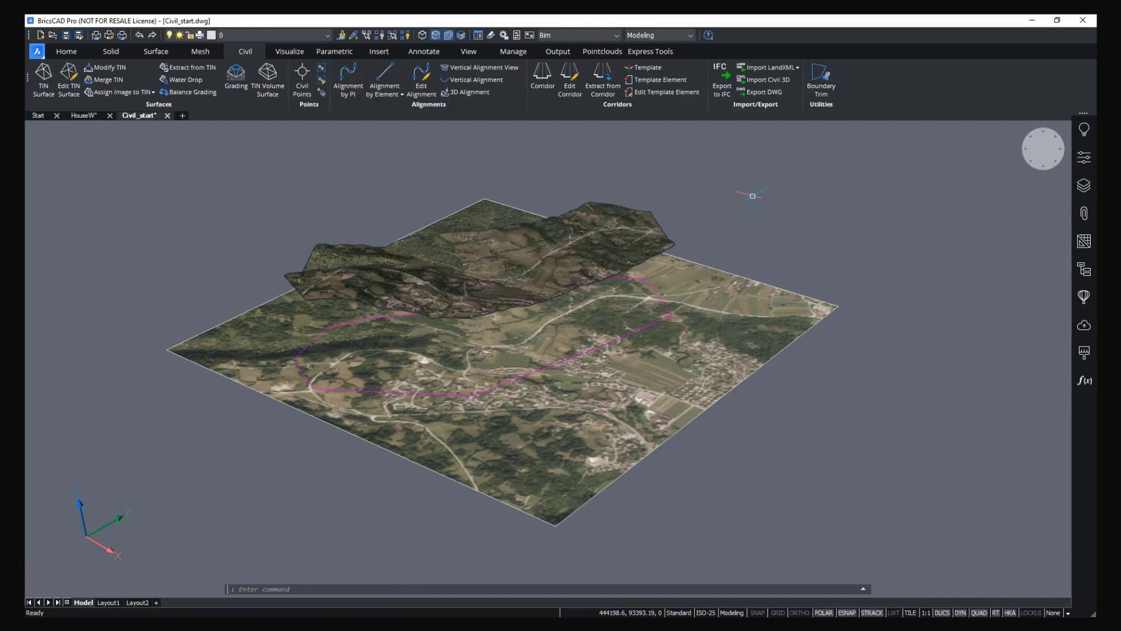
# Hide the flat aerial image and the boundary polyline, leaving only the textured terrain in view.
pyautogui.click(876, 453)
pyautogui.click(763, 393)
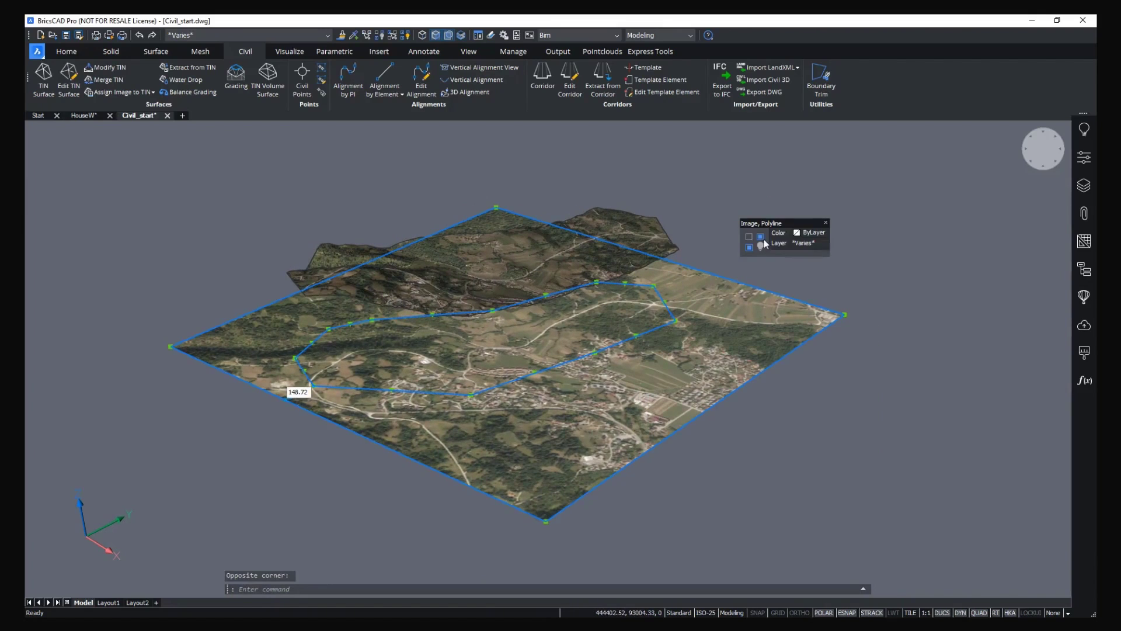
pyautogui.click(752, 253)
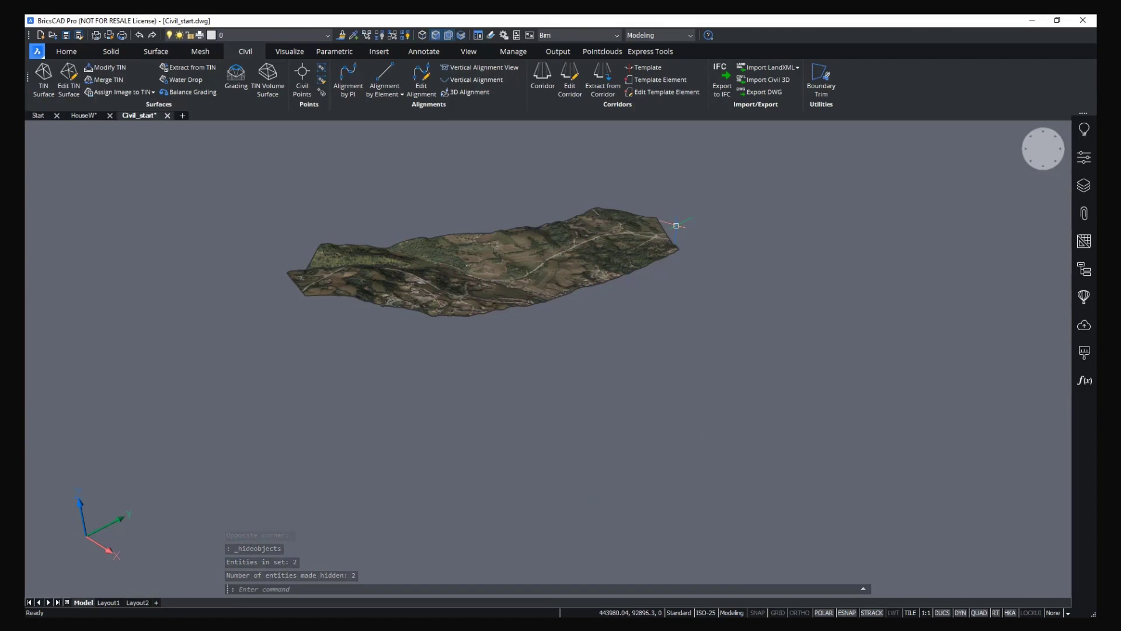
pyautogui.scroll(3, 380, 243)
pyautogui.keyDown('shift'); pyautogui.moveTo(468, 171); pyautogui.dragTo(280, 216, button='middle'); pyautogui.keyUp('shift')
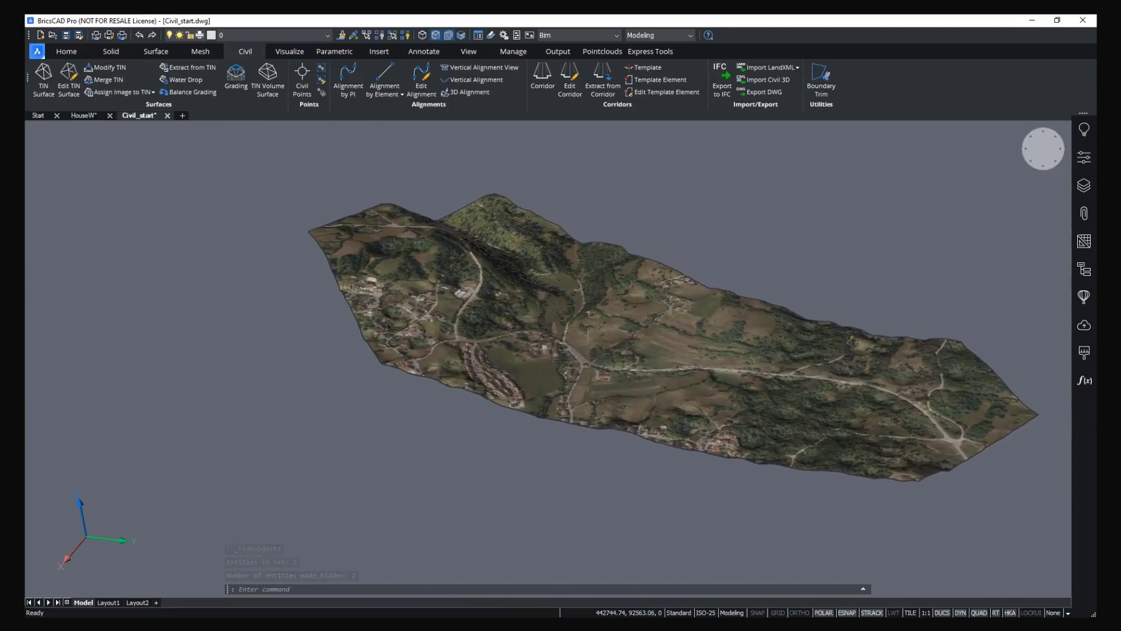
# Trace Water Drop flow paths from points on the wooded valley slopes of the TIN surface.
pyautogui.scroll(6, 606, 290)
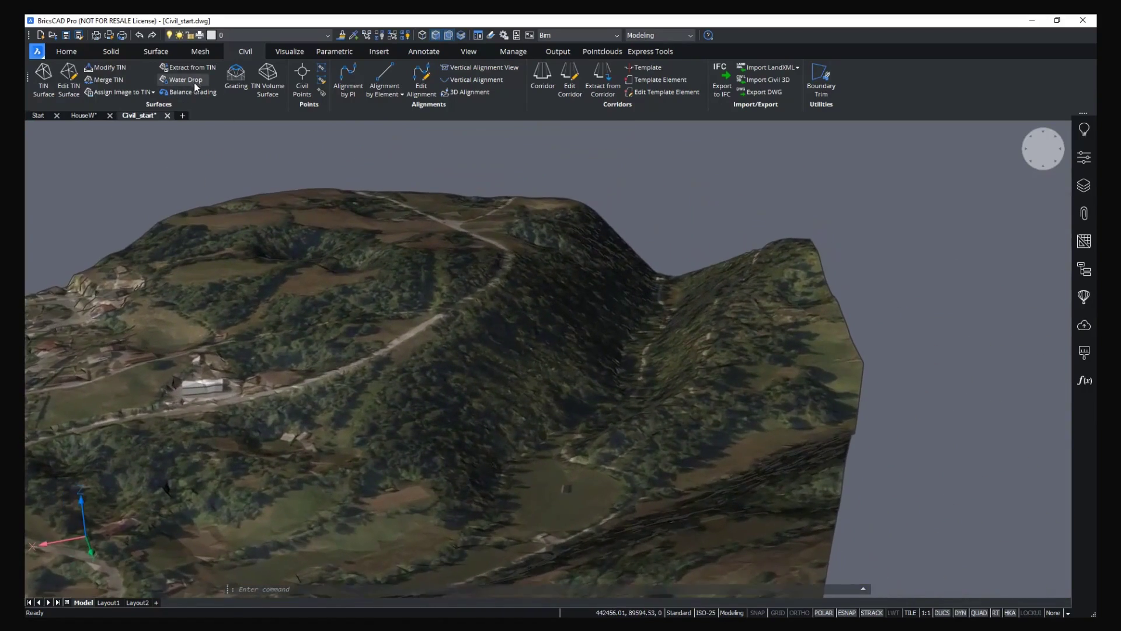
pyautogui.click(193, 84)
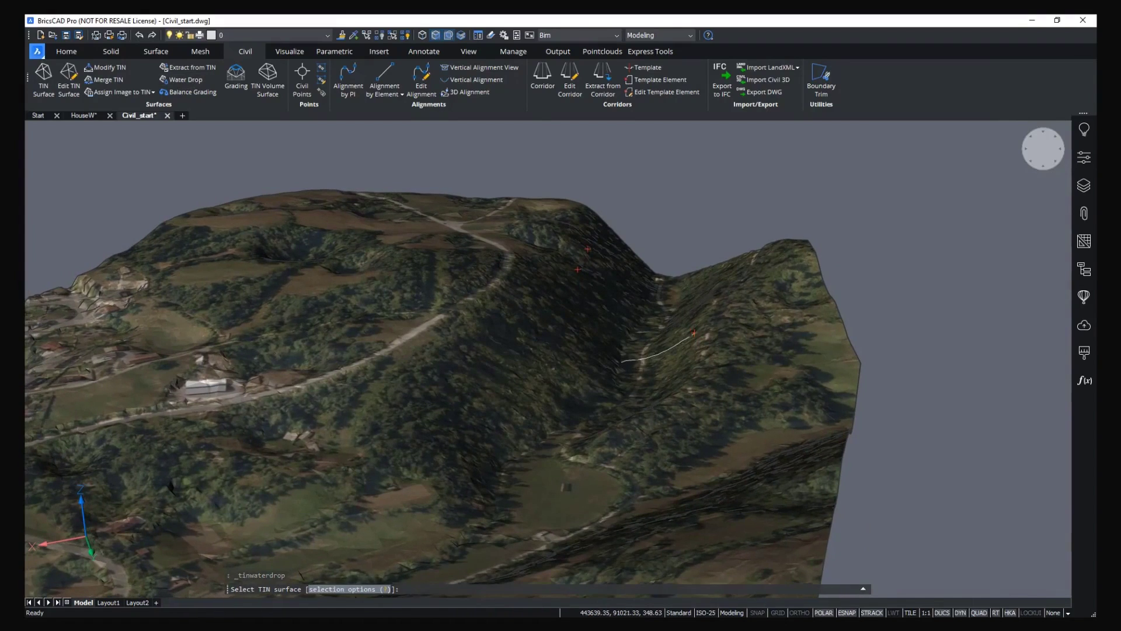
pyautogui.press('Escape')
# In top view, start an Alignment by PI on the TIN surface and pick its first points along the road's northern stretch.
pyautogui.keyDown('shift'); pyautogui.moveTo(627, 176); pyautogui.dragTo(338, 318, button='middle'); pyautogui.keyUp('shift')
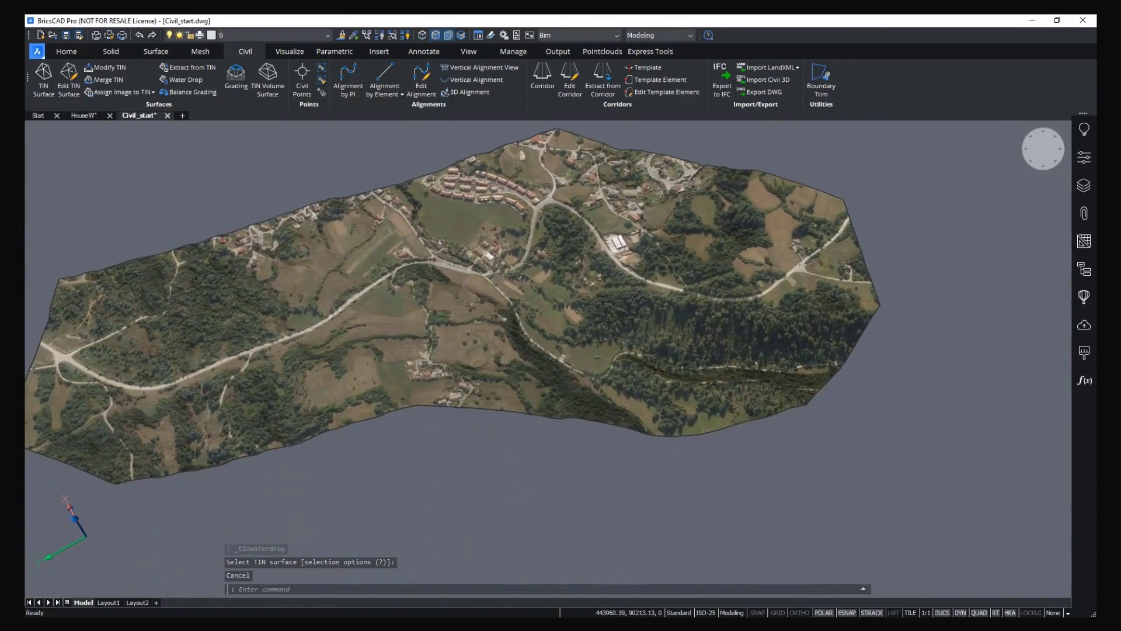
pyautogui.click(1042, 151)
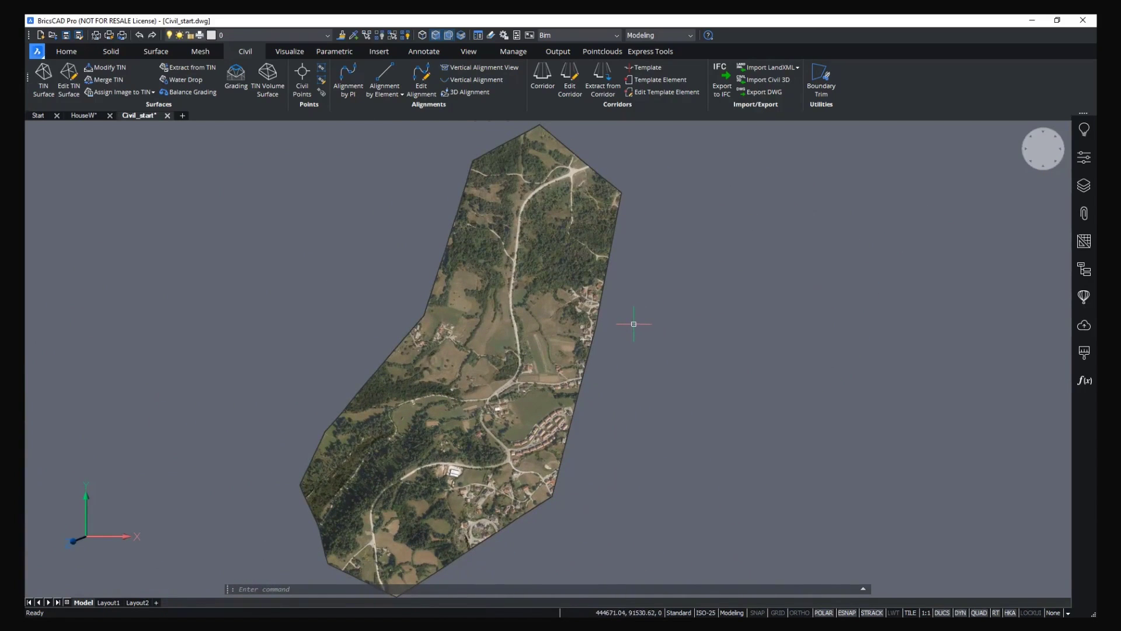
pyautogui.scroll(-1, 630, 349)
pyautogui.moveTo(676, 348); pyautogui.dragTo(677, 329, button='middle')
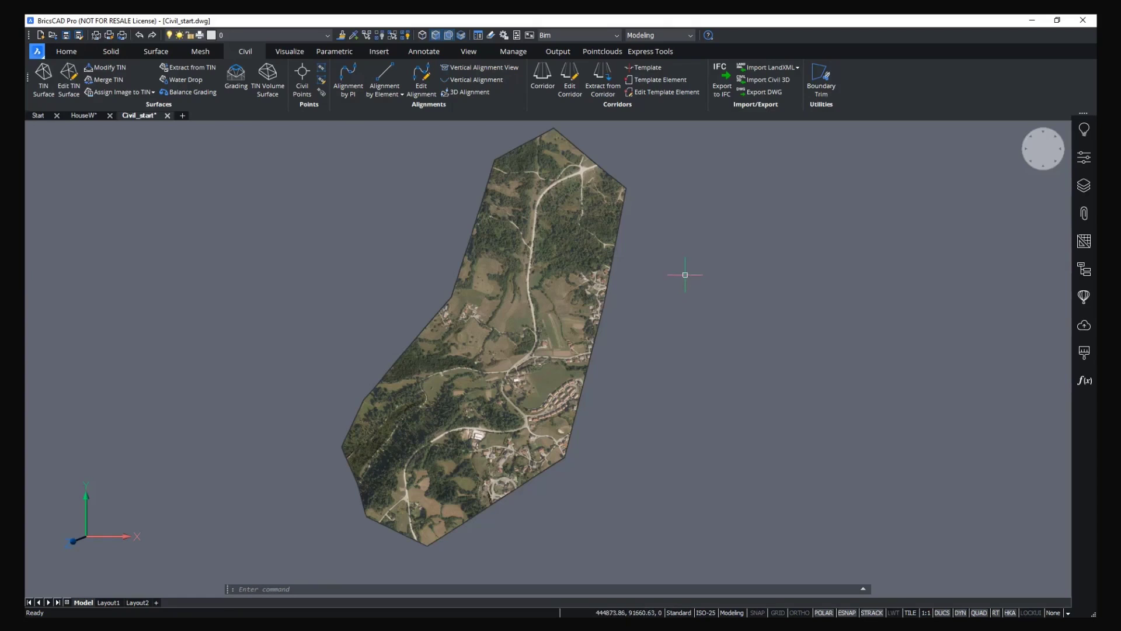
pyautogui.click(349, 80)
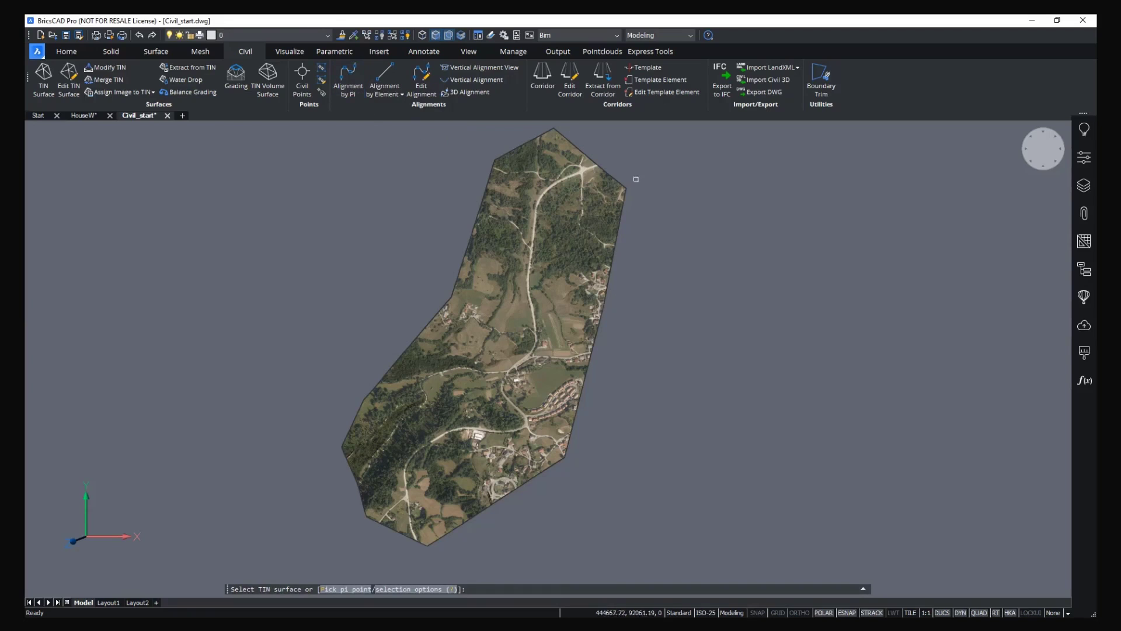
pyautogui.click(595, 170)
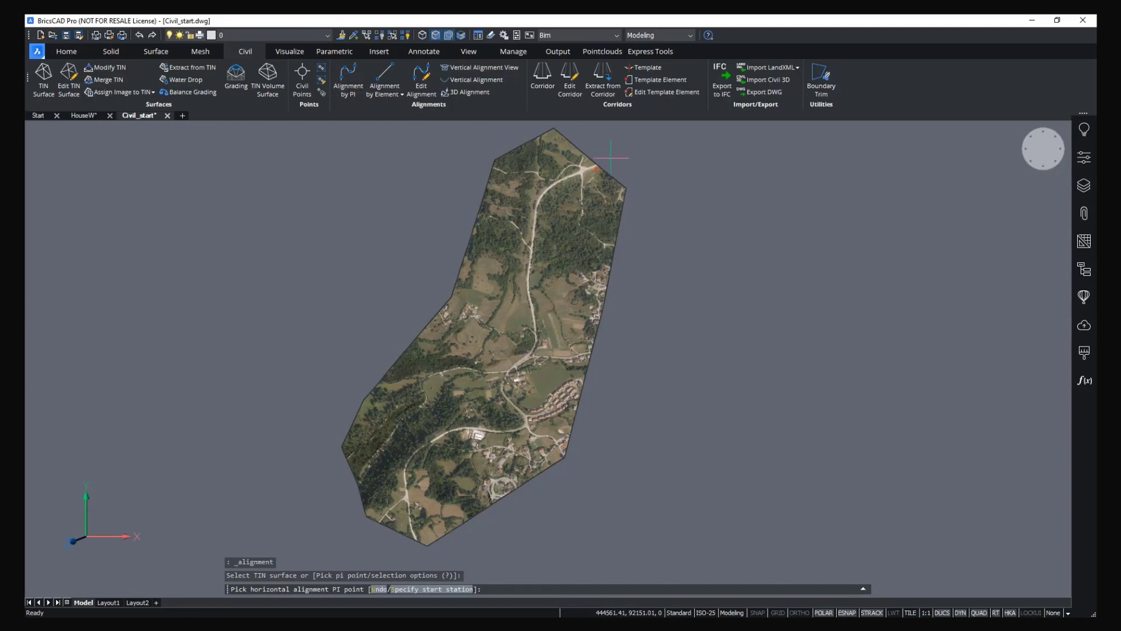
pyautogui.scroll(4, 610, 156)
pyautogui.click(450, 229)
pyautogui.click(424, 417)
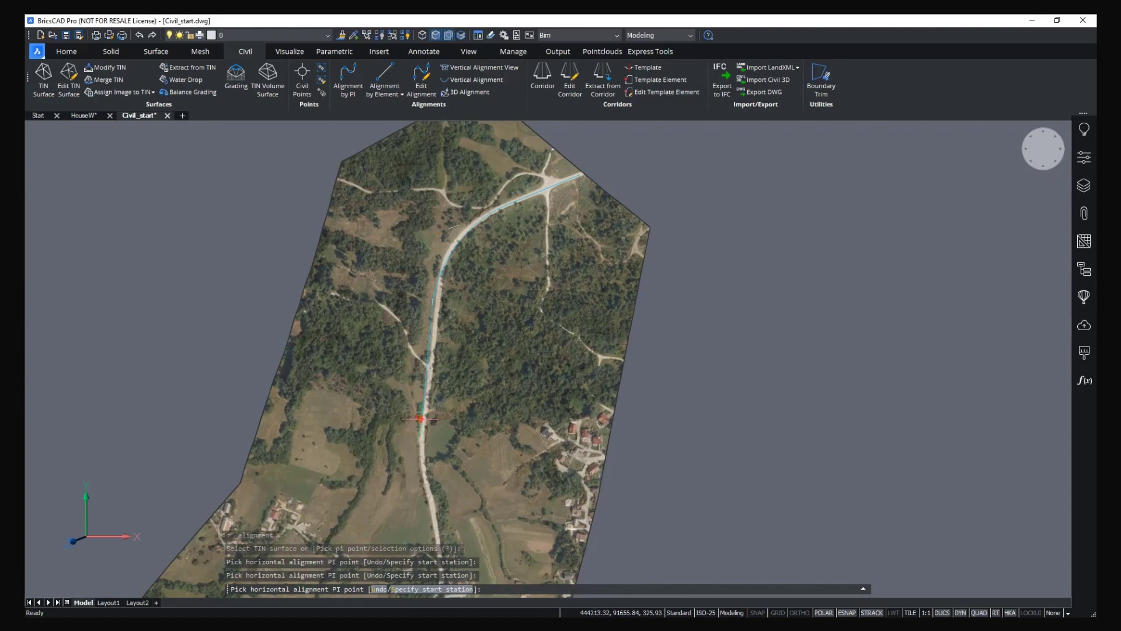
# Continue the alignment with PI points along the middle stretch of the road down to the junction.
pyautogui.moveTo(394, 391); pyautogui.dragTo(470, 214, button='middle')
pyautogui.click(506, 337)
pyautogui.click(516, 410)
pyautogui.click(470, 463)
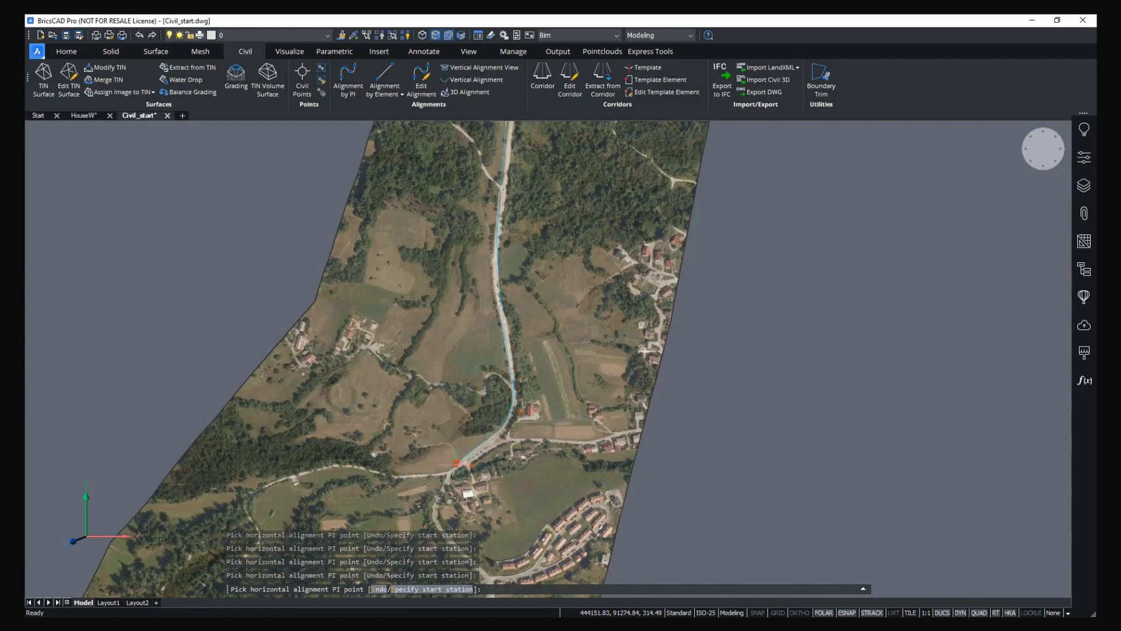
# Carry the alignment southwest across the wooded valley to the southern road, and finish it near the terrain's southern edge.
pyautogui.moveTo(450, 391); pyautogui.dragTo(468, 185, button='middle')
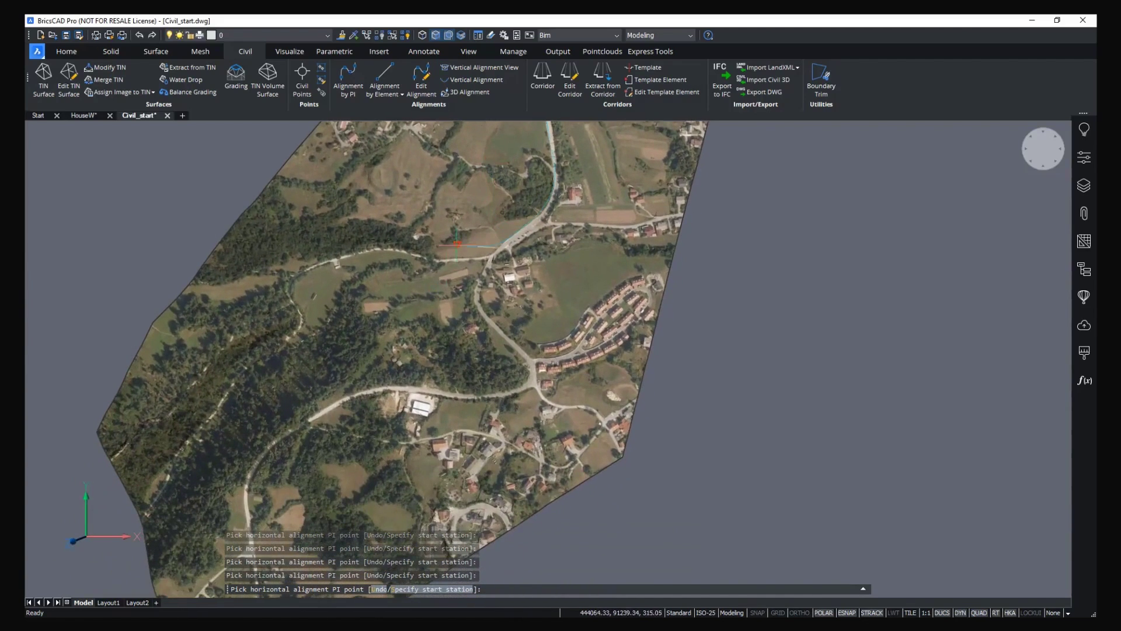
pyautogui.click(432, 332)
pyautogui.click(262, 448)
pyautogui.moveTo(251, 514); pyautogui.dragTo(321, 382, button='middle')
pyautogui.click(331, 485)
pyautogui.press('Return')
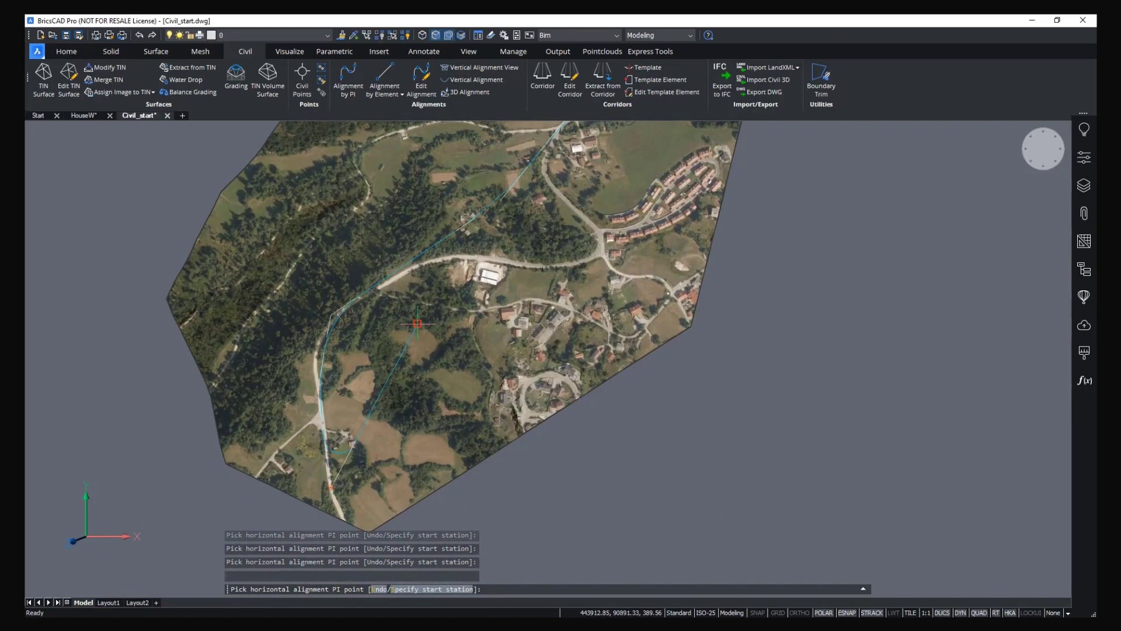
pyautogui.moveTo(464, 292); pyautogui.dragTo(507, 382, button='middle')
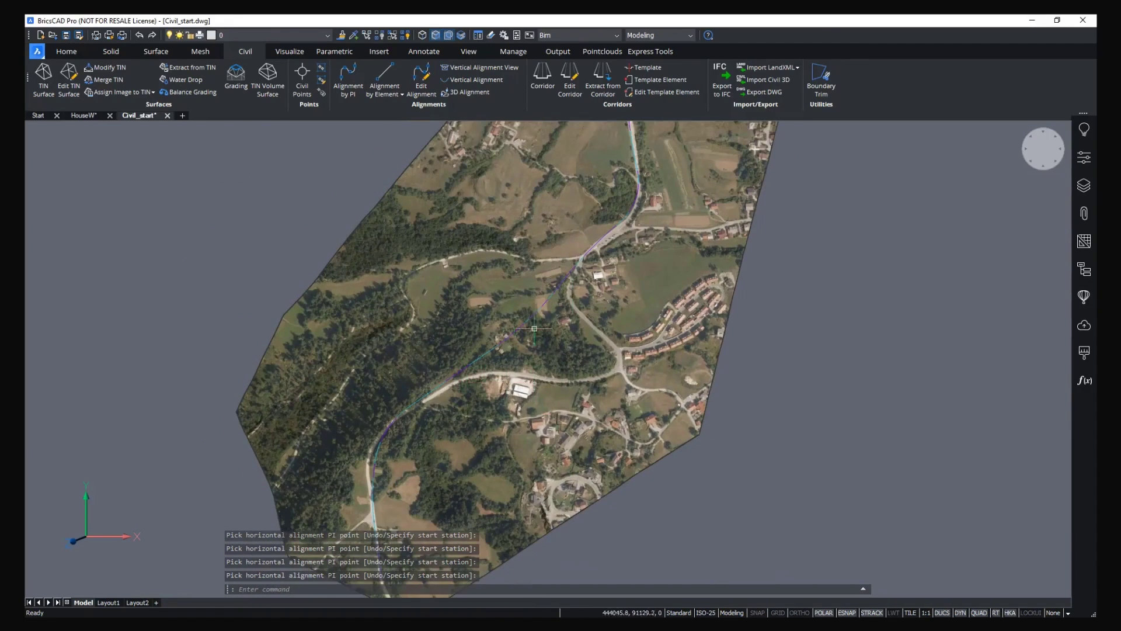
pyautogui.scroll(-2, 766, 345)
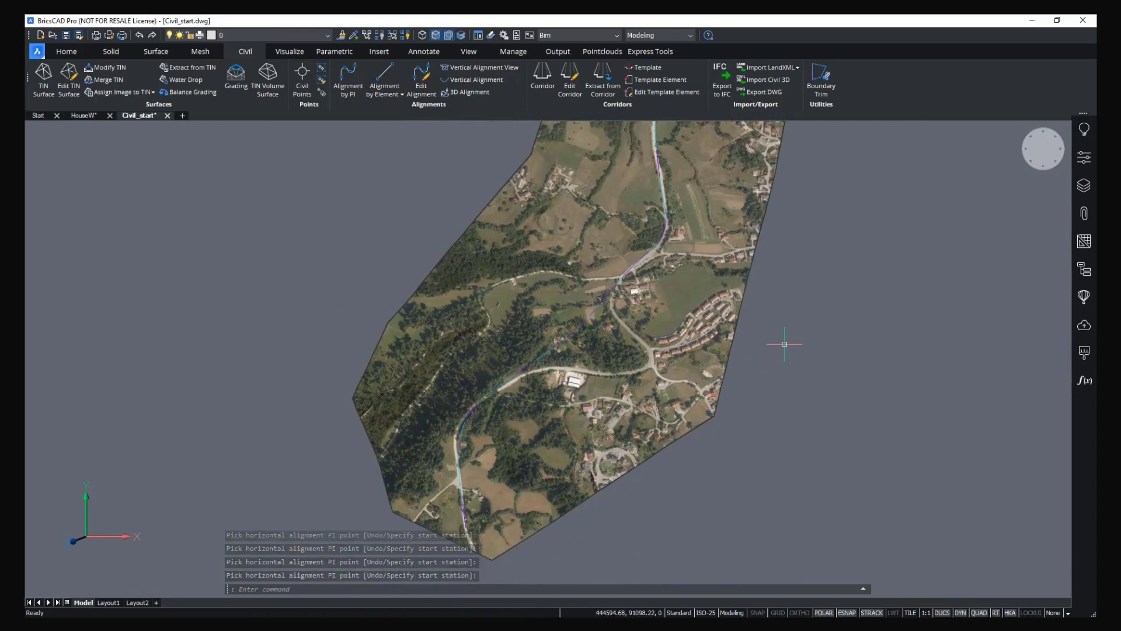
# Select the horizontal alignment in an oblique 3D view and try stretching its PI point near the road junction.
pyautogui.keyDown('shift'); pyautogui.moveTo(792, 303); pyautogui.dragTo(666, 161, button='middle'); pyautogui.keyUp('shift')
pyautogui.keyDown('shift'); pyautogui.moveTo(683, 453); pyautogui.dragTo(545, 421, button='middle'); pyautogui.keyUp('shift')
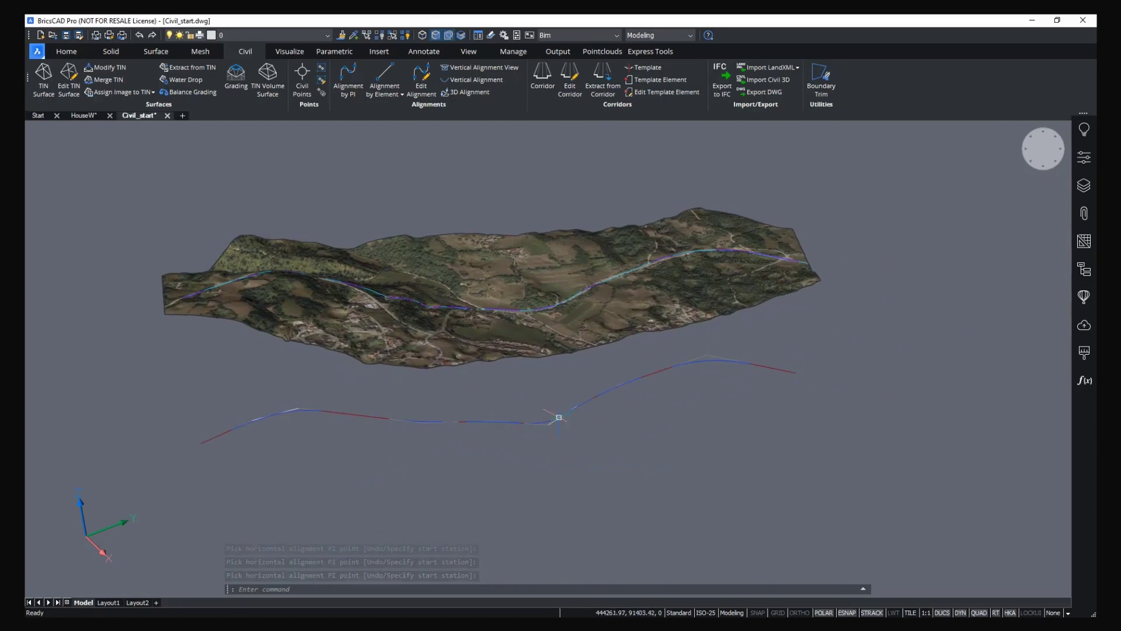
pyautogui.moveTo(546, 421)
pyautogui.keyDown('shift'); pyautogui.moveTo(545, 421); pyautogui.dragTo(640, 440, button='middle'); pyautogui.keyUp('shift')
pyautogui.click(641, 441)
pyautogui.scroll(2, 584, 414)
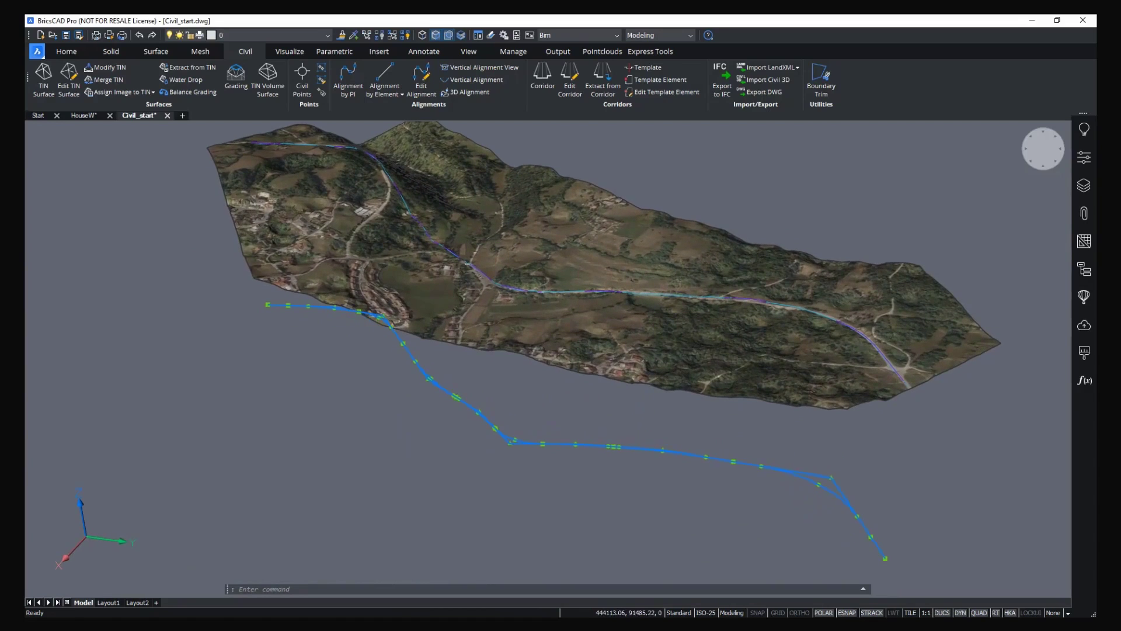
pyautogui.moveTo(514, 447)
pyautogui.click(513, 444)
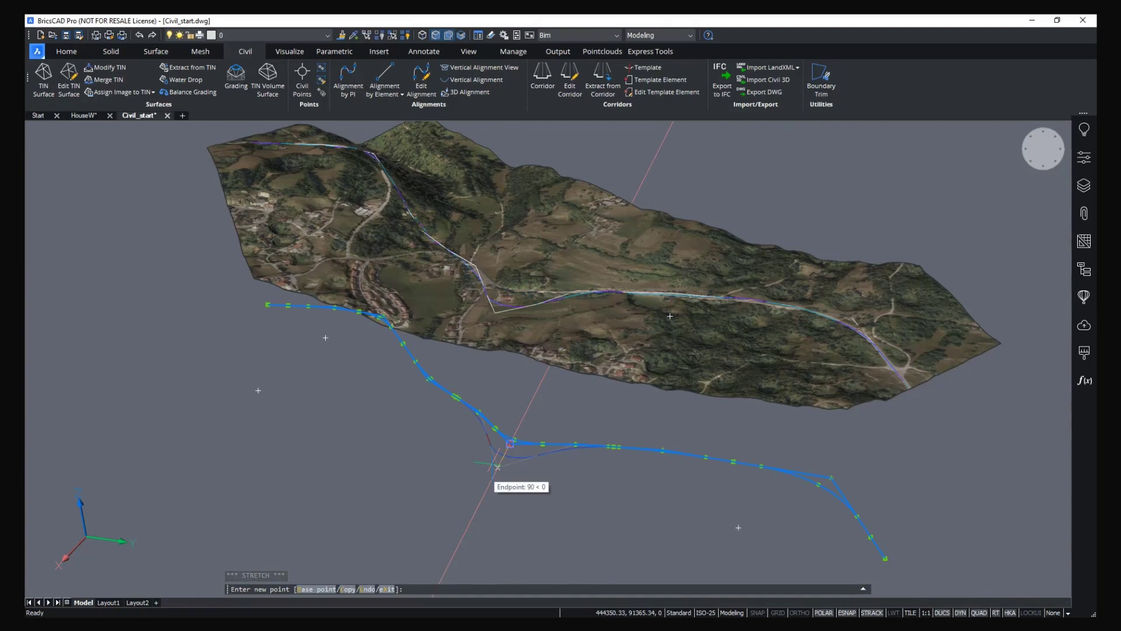
pyautogui.press('Escape')
pyautogui.keyDown('shift'); pyautogui.moveTo(498, 467); pyautogui.dragTo(501, 149, button='middle'); pyautogui.keyUp('shift')
# Split the model space into two vertical viewports.
pyautogui.press('Escape')
pyautogui.write('VPORT')
pyautogui.press('Return')
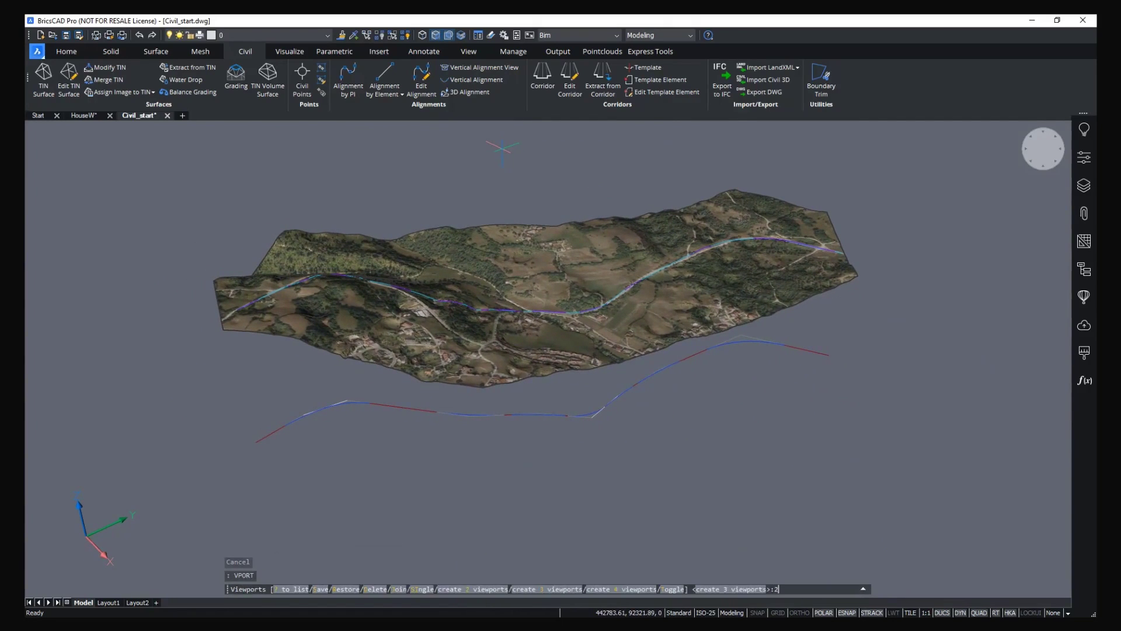
pyautogui.write('2')
pyautogui.press('Return')
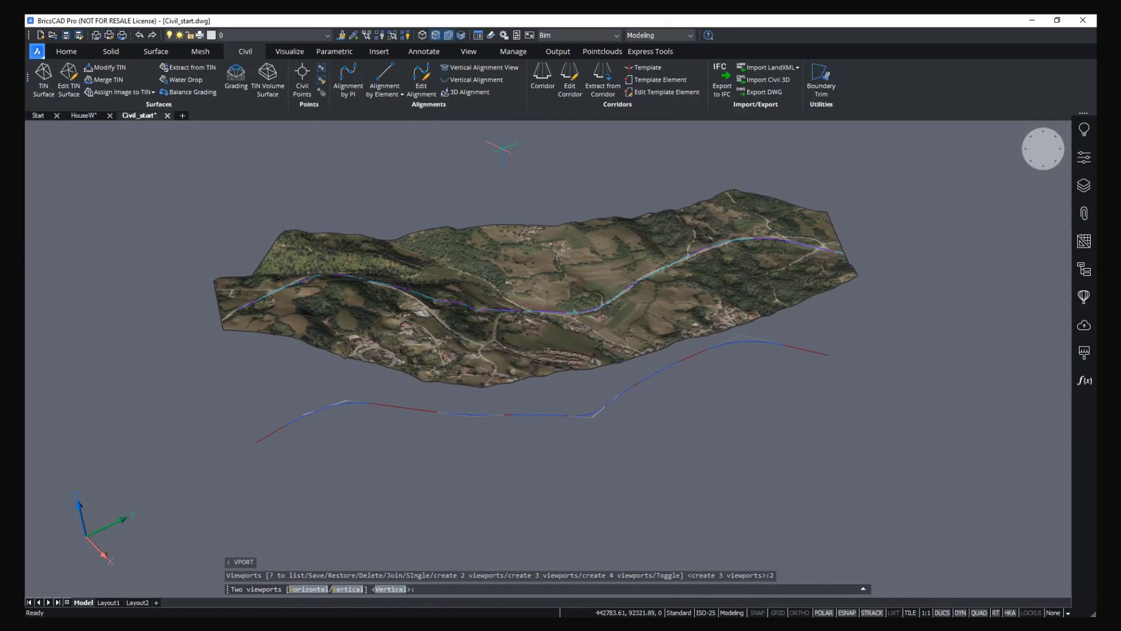
pyautogui.press('Return')
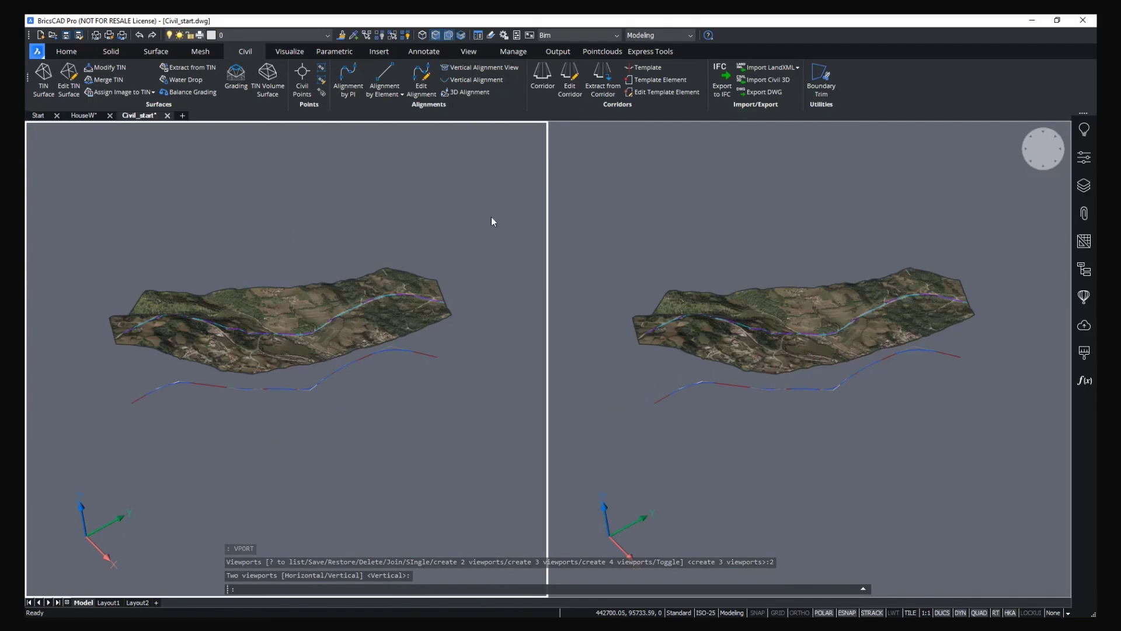
# Turn off perspective in the active viewport.
pyautogui.click(489, 220)
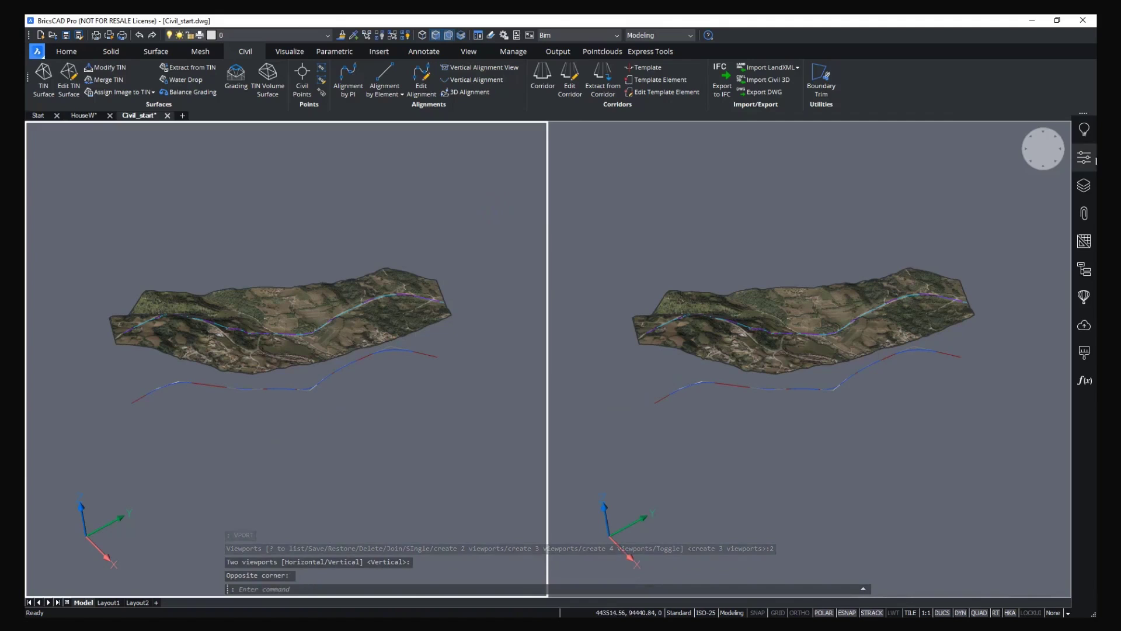
pyautogui.rightClick(1054, 155)
pyautogui.click(1010, 255)
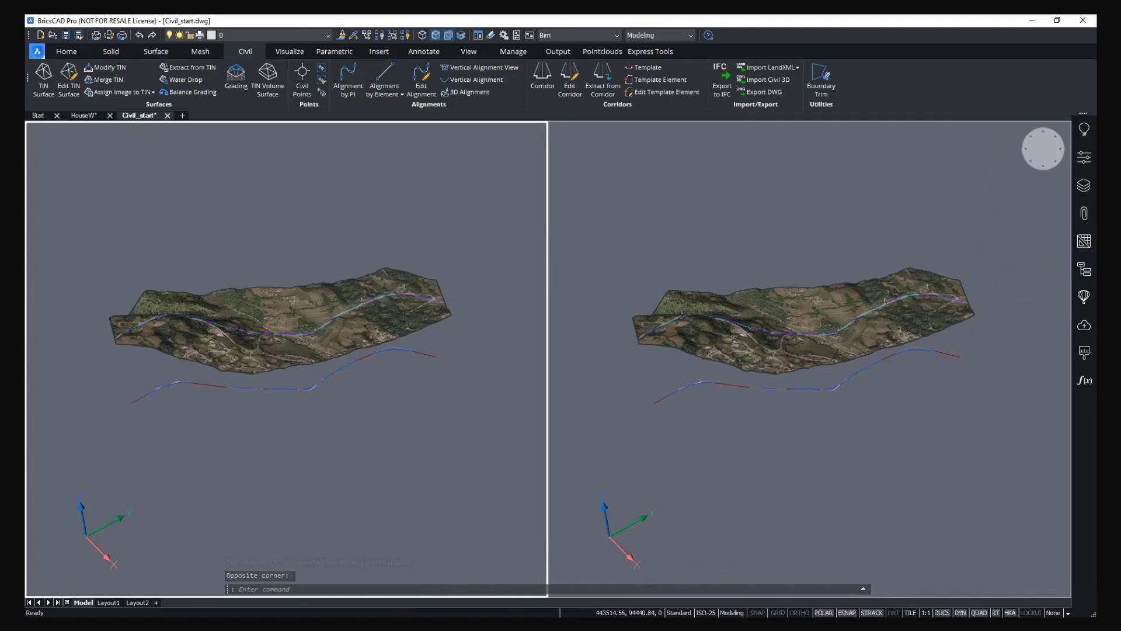
pyautogui.click(447, 180)
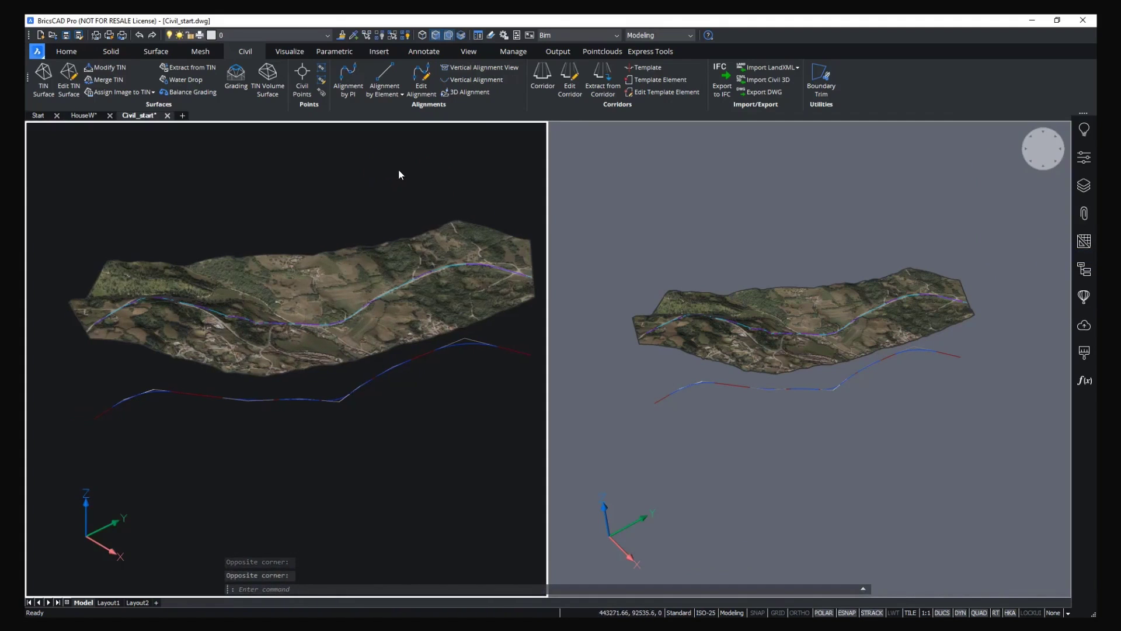
# Create a Vertical Alignment View of the horizontal alignment, place it clear of the terrain, and show the viewport from the top.
pyautogui.click(483, 71)
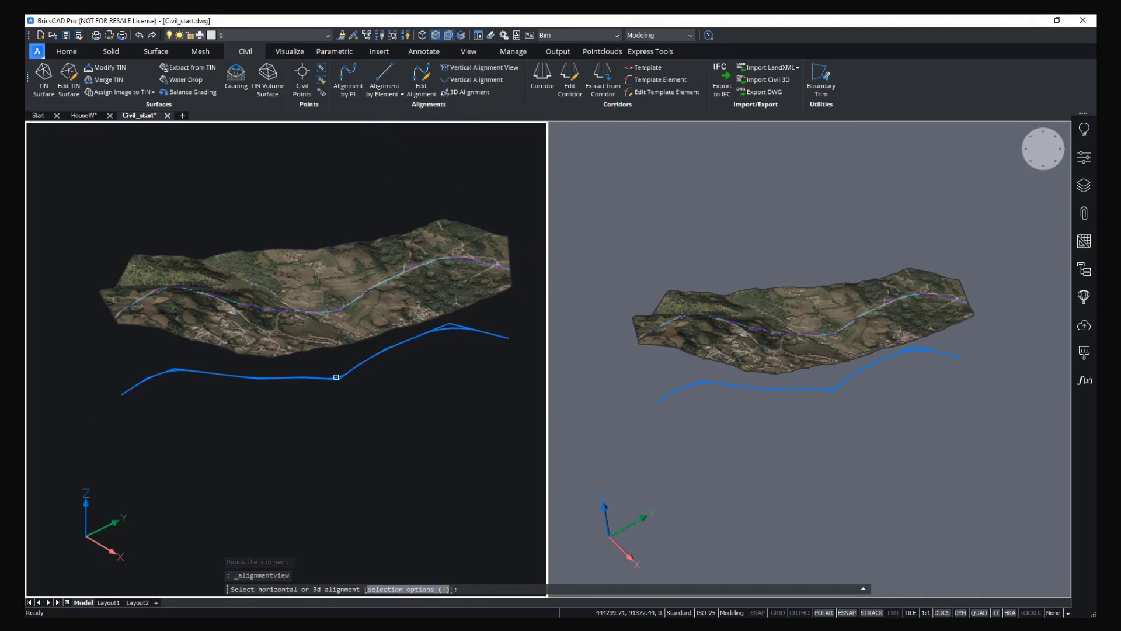
pyautogui.click(336, 375)
pyautogui.scroll(-2, 275, 417)
pyautogui.moveTo(247, 420); pyautogui.dragTo(493, 350, button='middle')
pyautogui.click(214, 367)
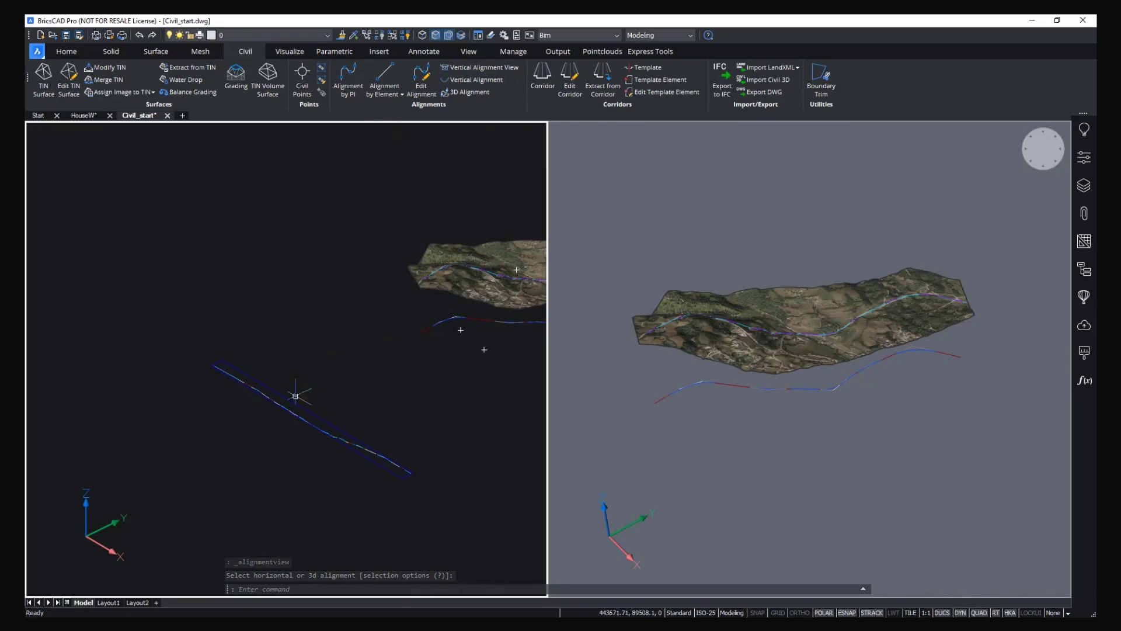
pyautogui.click(1045, 150)
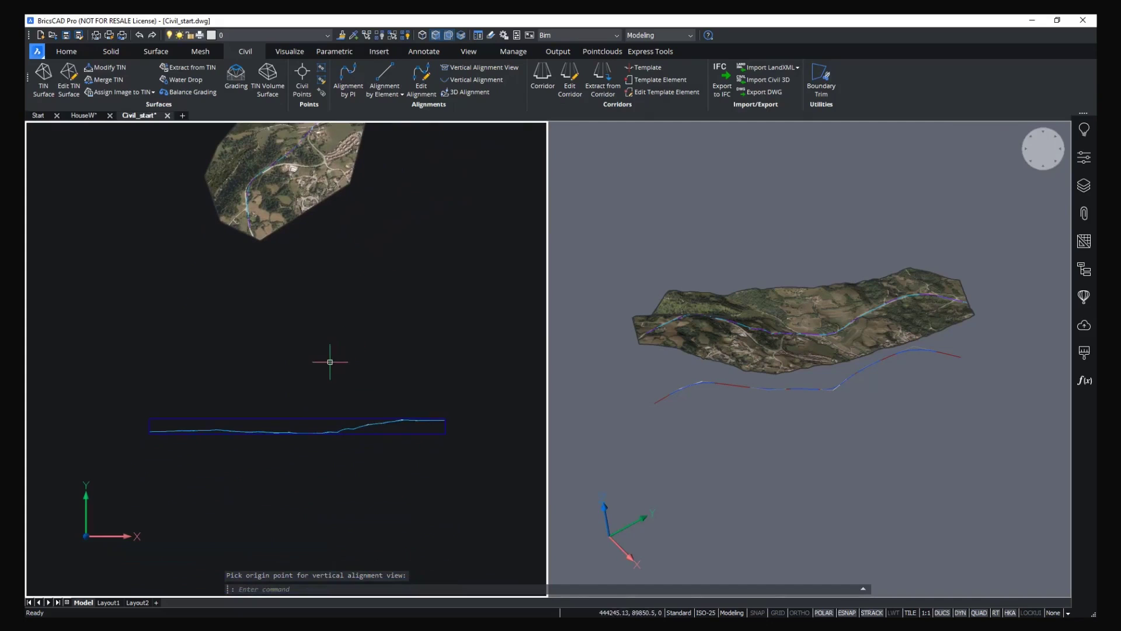
# Set the vertical alignment view's vertical scale factor to 10.
pyautogui.moveTo(296, 373); pyautogui.dragTo(275, 340, button='middle')
pyautogui.click(267, 404)
pyautogui.click(232, 366)
pyautogui.click(1084, 157)
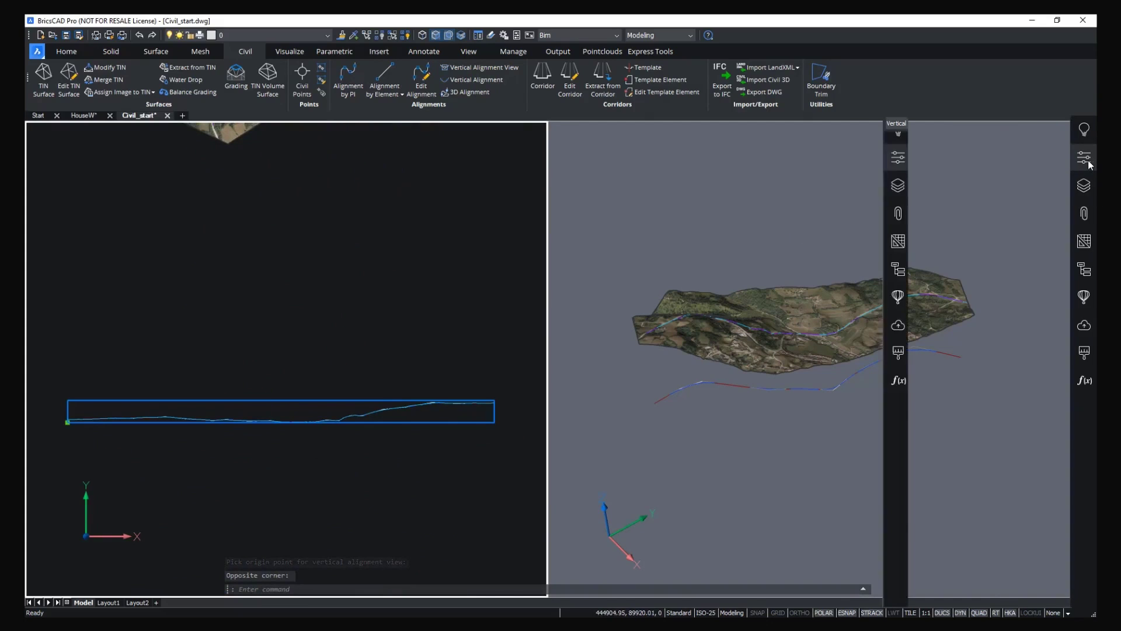
pyautogui.click(972, 306)
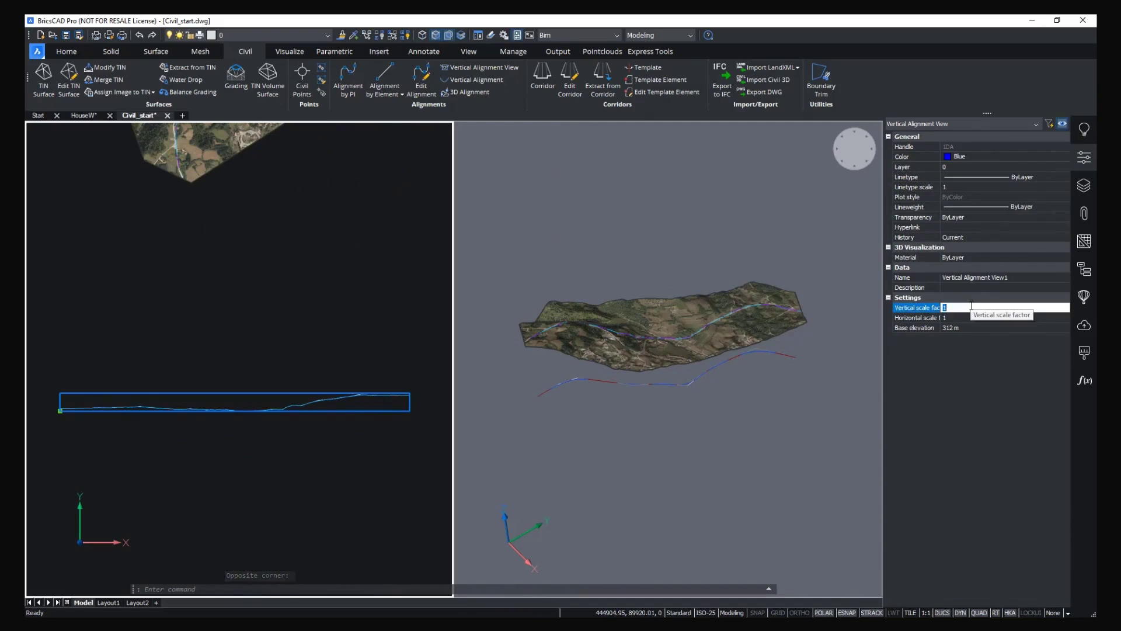
pyautogui.press('Return')
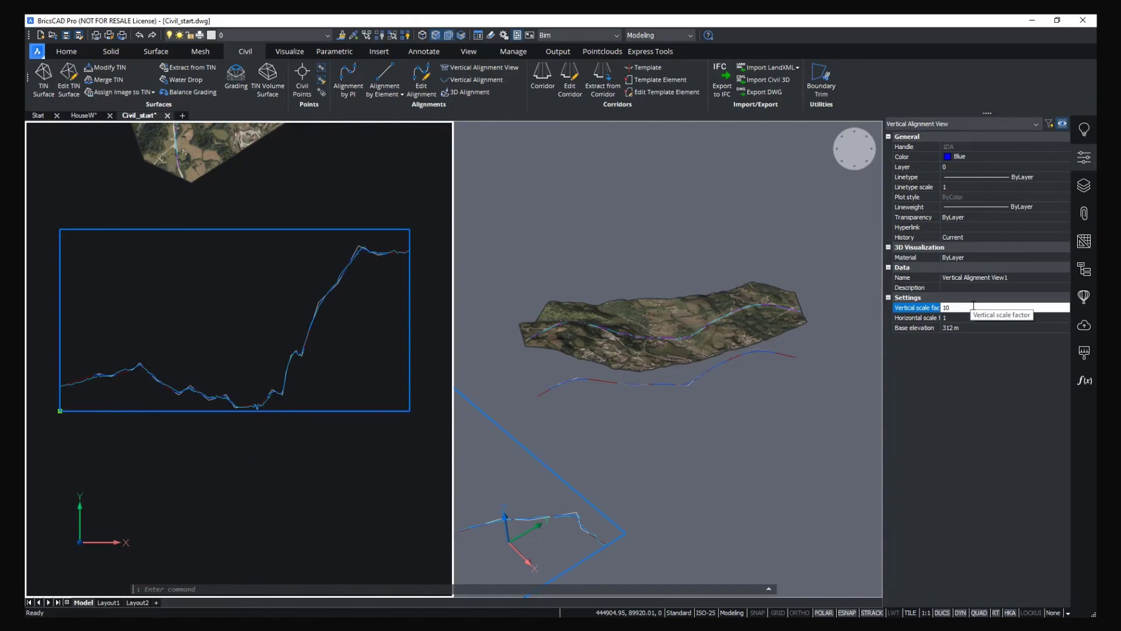
pyautogui.moveTo(308, 317)
pyautogui.mouseDown(button='middle')
pyautogui.moveTo(367, 333)
pyautogui.moveTo(342, 329)
pyautogui.mouseUp(button='middle')
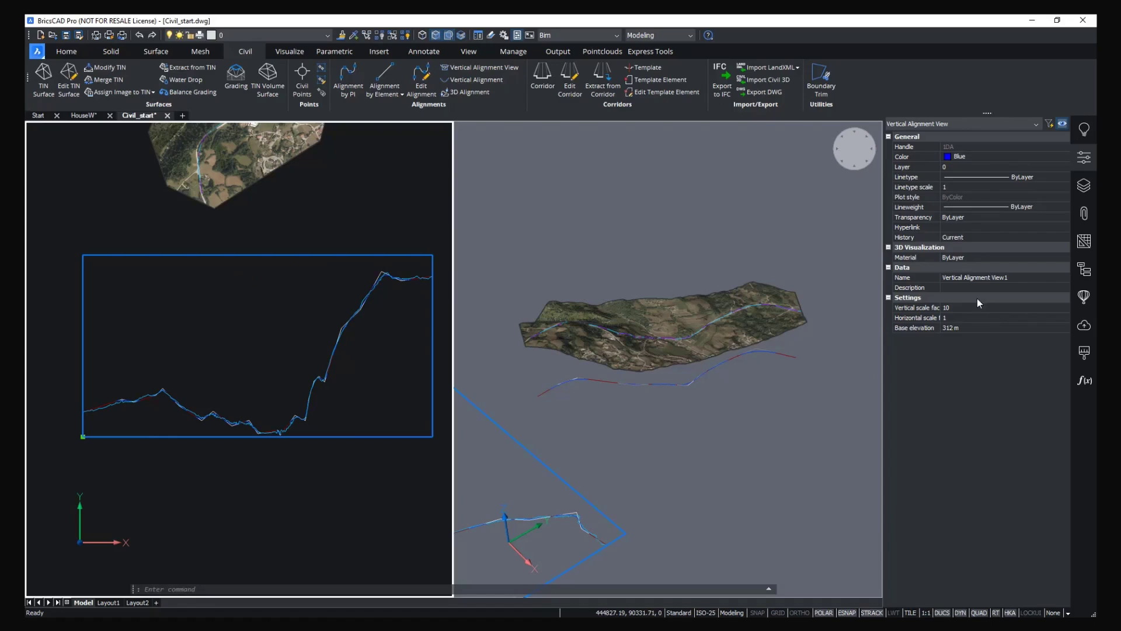
pyautogui.press('Escape')
# Set the vertical tolerance of the layout vertical alignment to 8 m.
pyautogui.scroll(1, 245, 422)
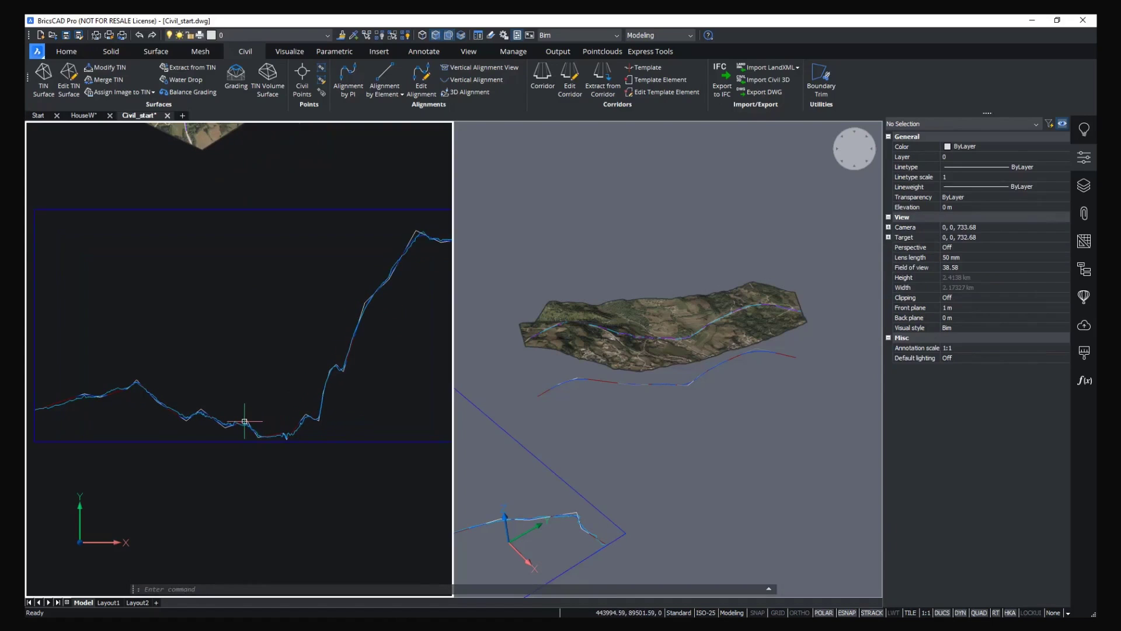
pyautogui.click(244, 422)
pyautogui.press('Escape')
pyautogui.scroll(1, 200, 401)
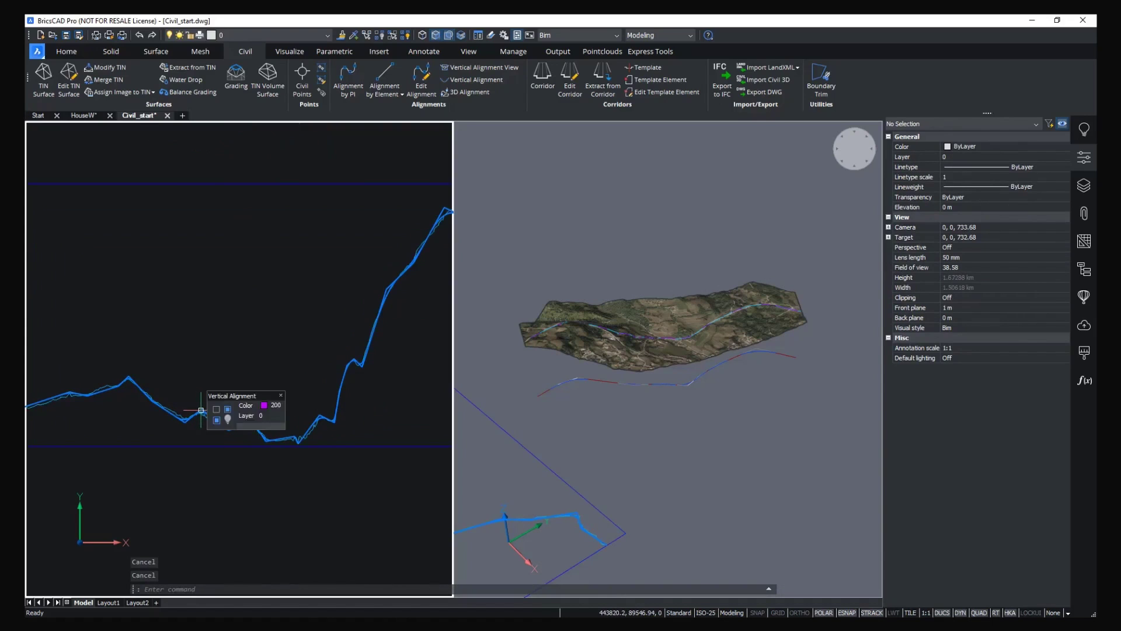
pyautogui.click(201, 408)
pyautogui.scroll(-2, 211, 396)
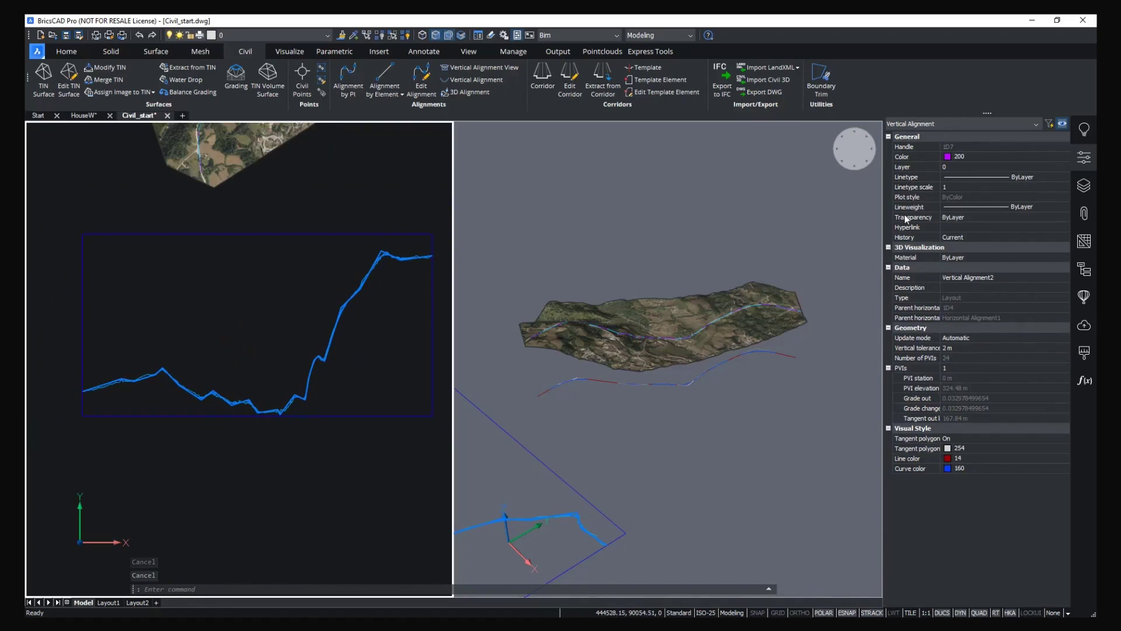
pyautogui.click(960, 348)
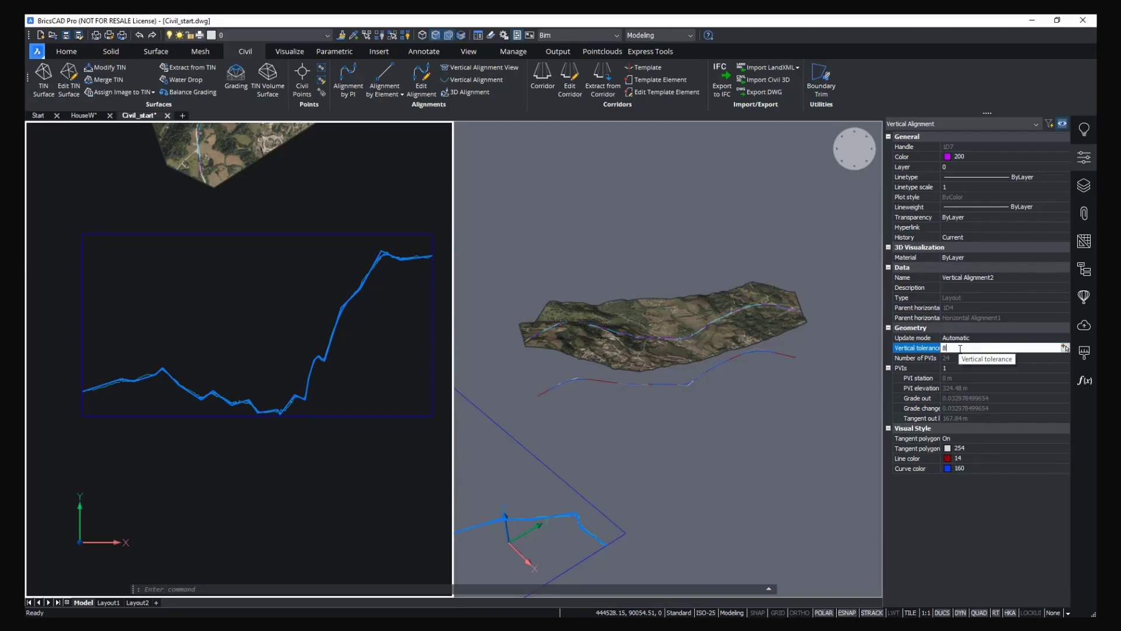
pyautogui.press('Return')
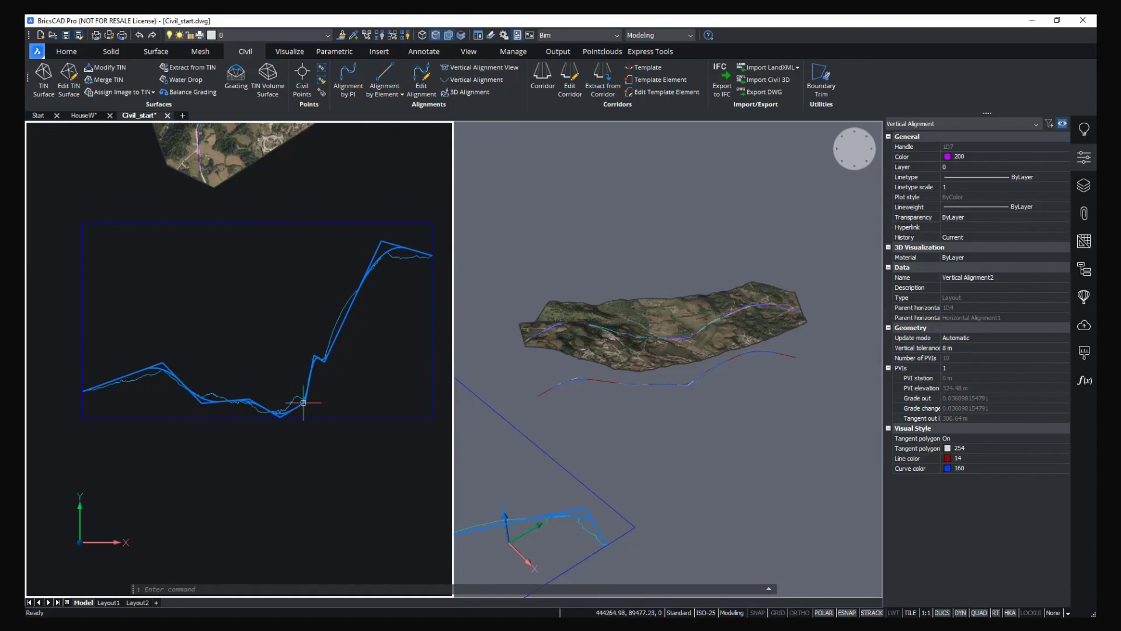
# Change the vertical alignment's update mode to Manual.
pyautogui.click(993, 336)
pyautogui.click(1028, 338)
pyautogui.click(969, 362)
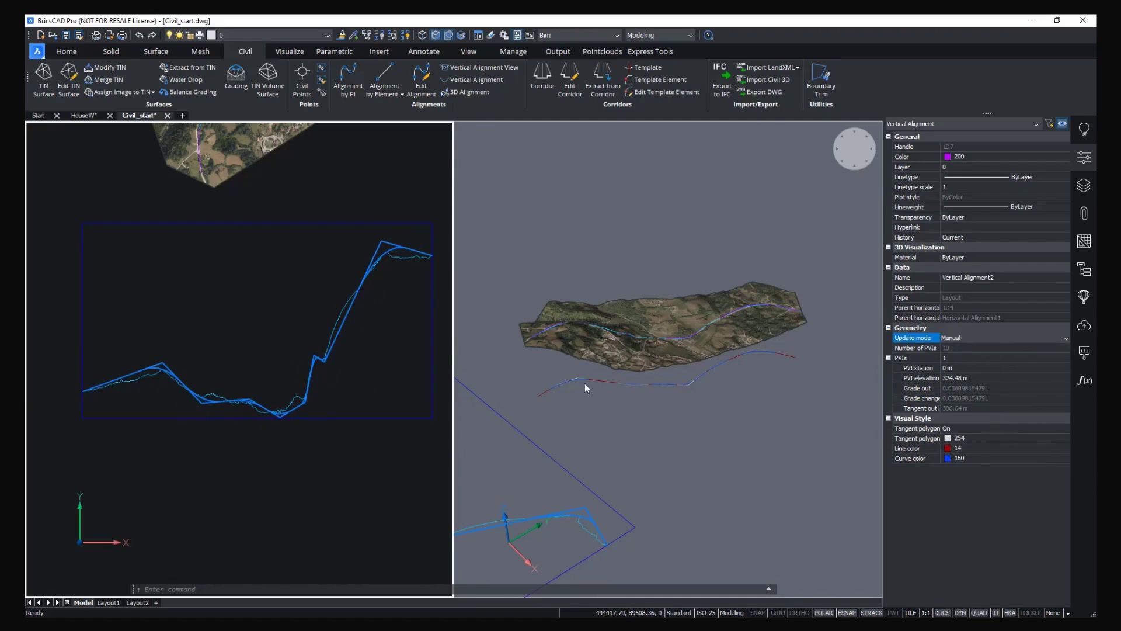
# Raise the PVI at the dip partway up the steep slope well above the terrain profile.
pyautogui.scroll(1, 335, 364)
pyautogui.click(320, 359)
pyautogui.scroll(1, 320, 359)
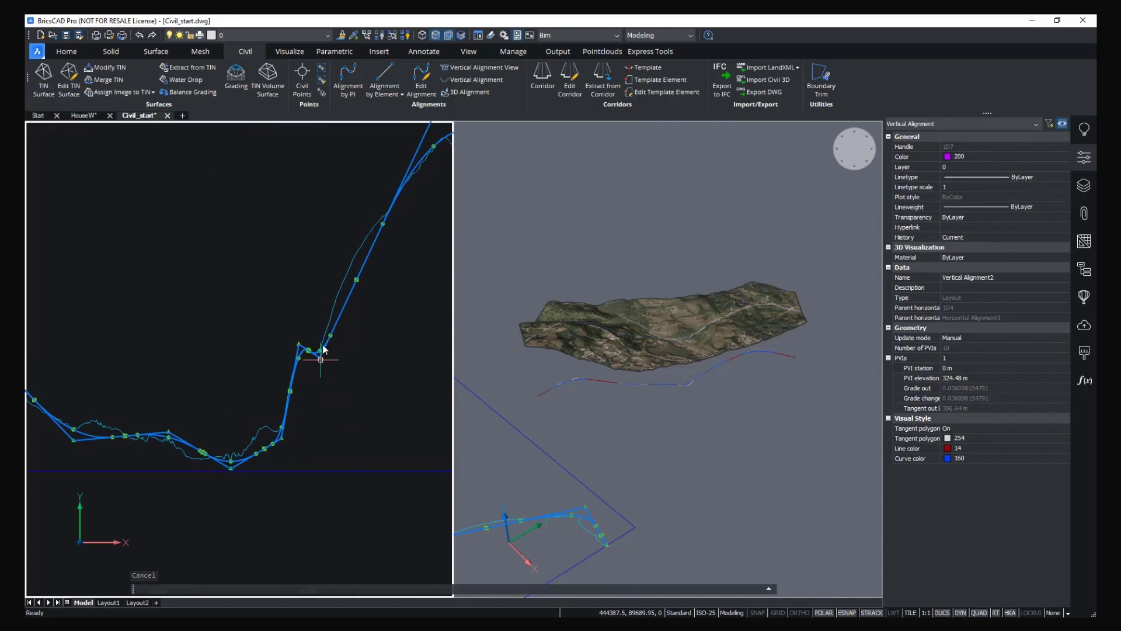
pyautogui.click(320, 359)
pyautogui.click(320, 282)
pyautogui.scroll(-1, 337, 340)
# Remove the PVI at the lowest point of the valley from the vertical alignment.
pyautogui.click(421, 76)
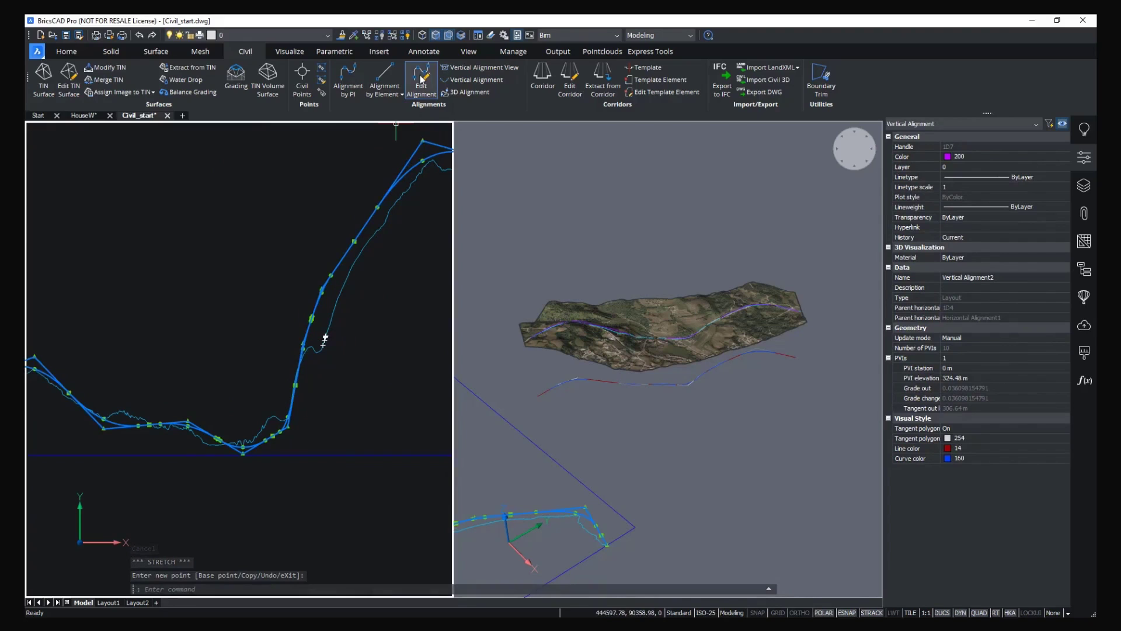
pyautogui.write('RP')
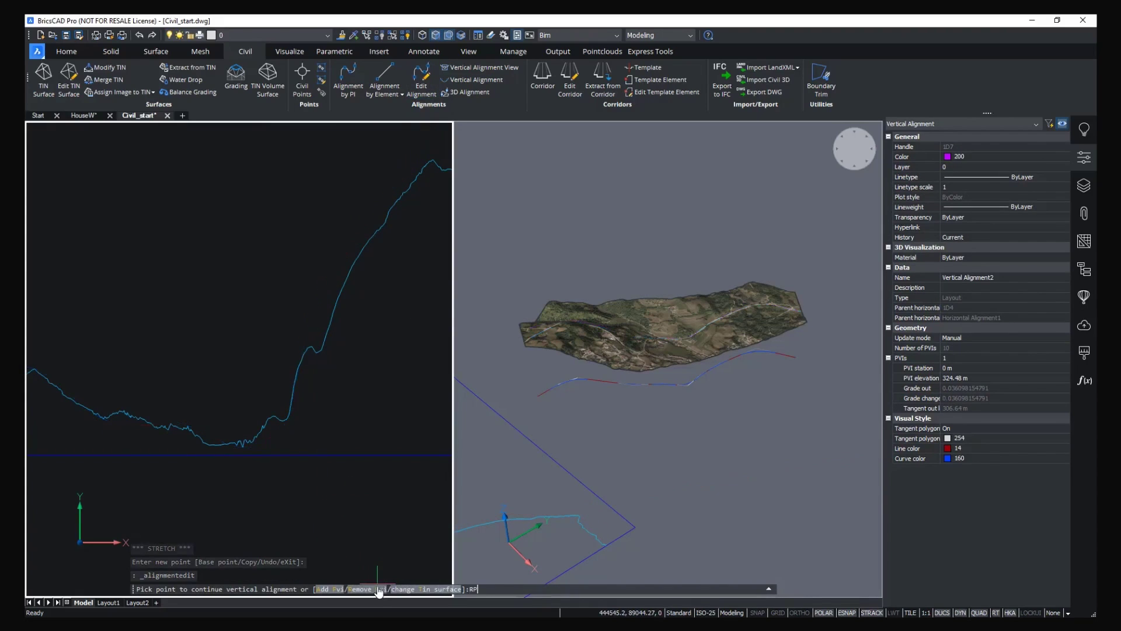
pyautogui.press('Return')
pyautogui.click(243, 453)
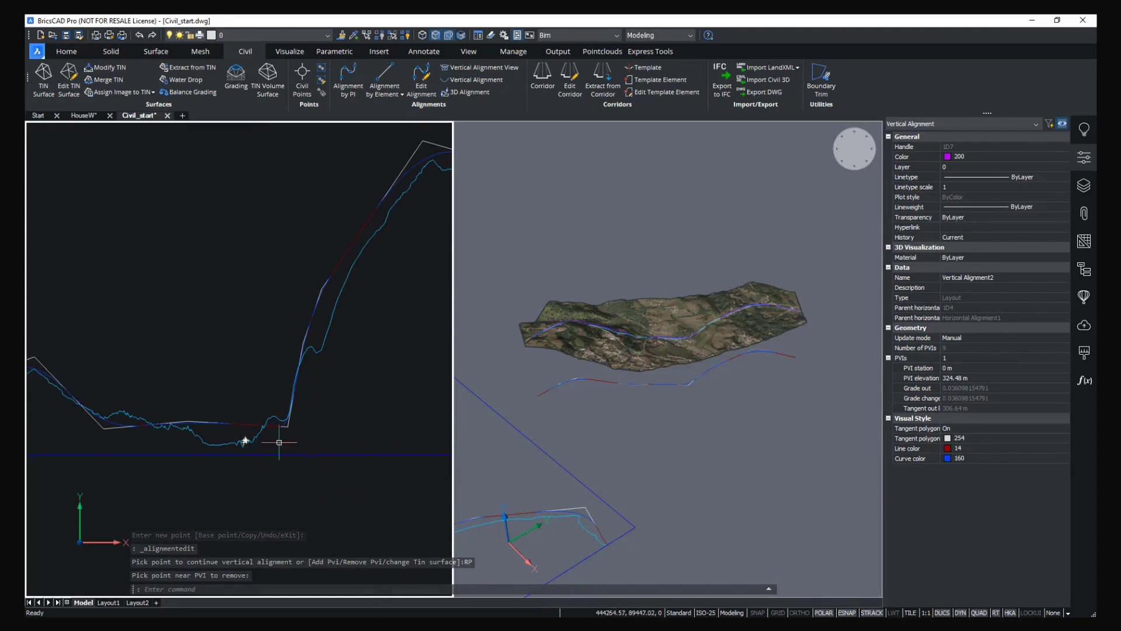
pyautogui.press('Escape')
# Remove the PVI at the foot of the steep slope from the vertical alignment.
pyautogui.click(322, 288)
pyautogui.click(422, 88)
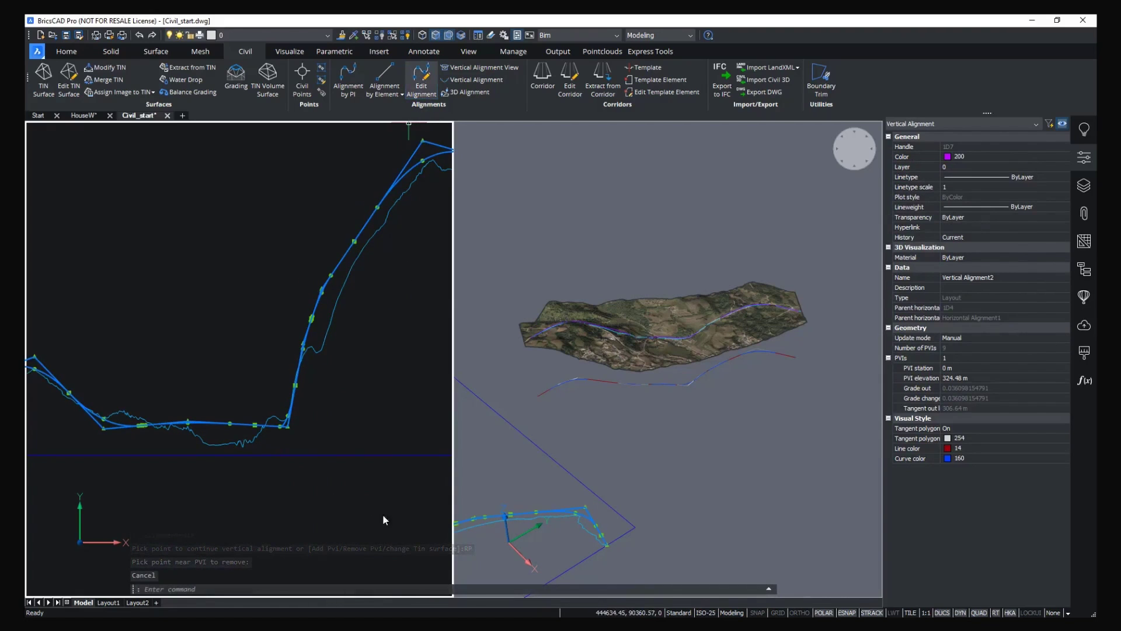
pyautogui.click(368, 589)
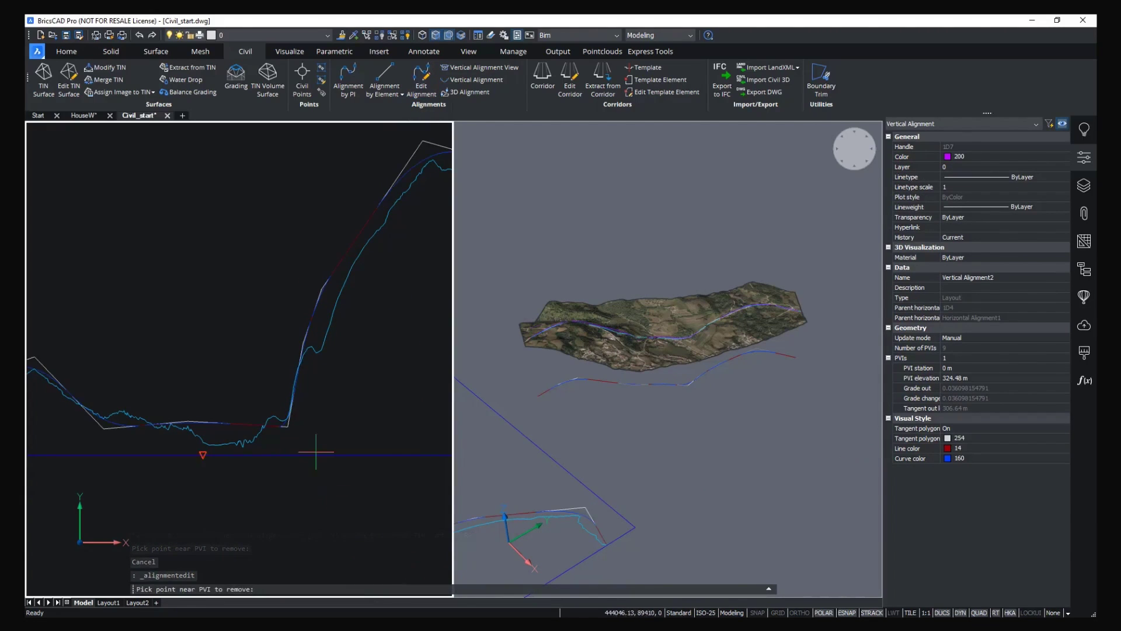
pyautogui.click(289, 427)
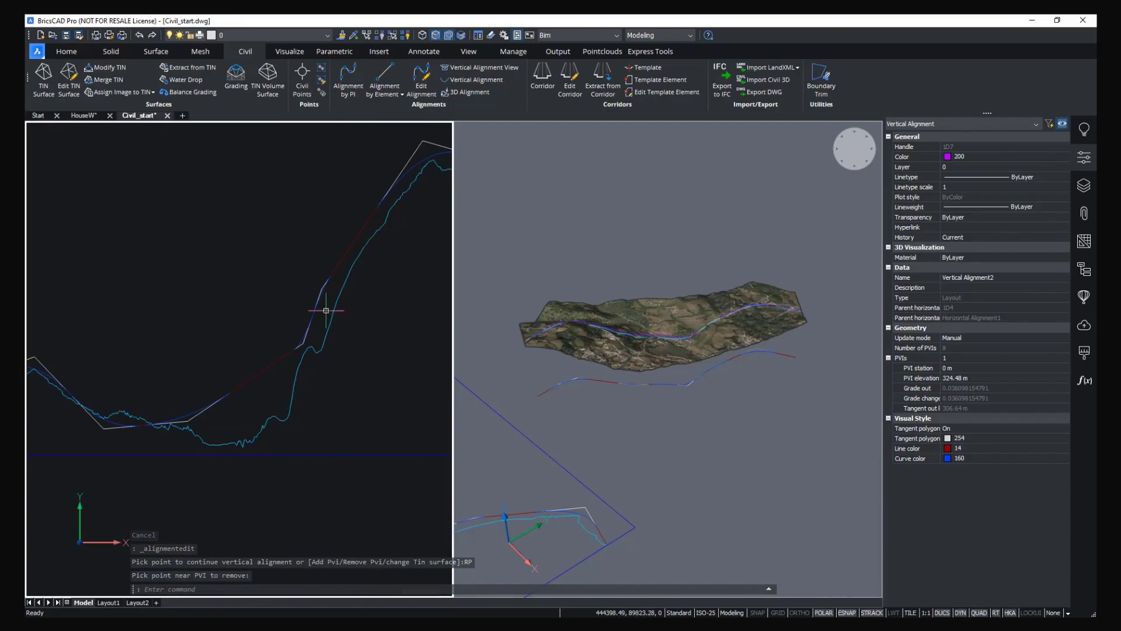
pyautogui.press('Escape')
# Raise the two PVIs over the valley and shift the one on the slope to smooth the climb above the terrain profile.
pyautogui.moveTo(218, 296); pyautogui.dragTo(311, 314, button='middle')
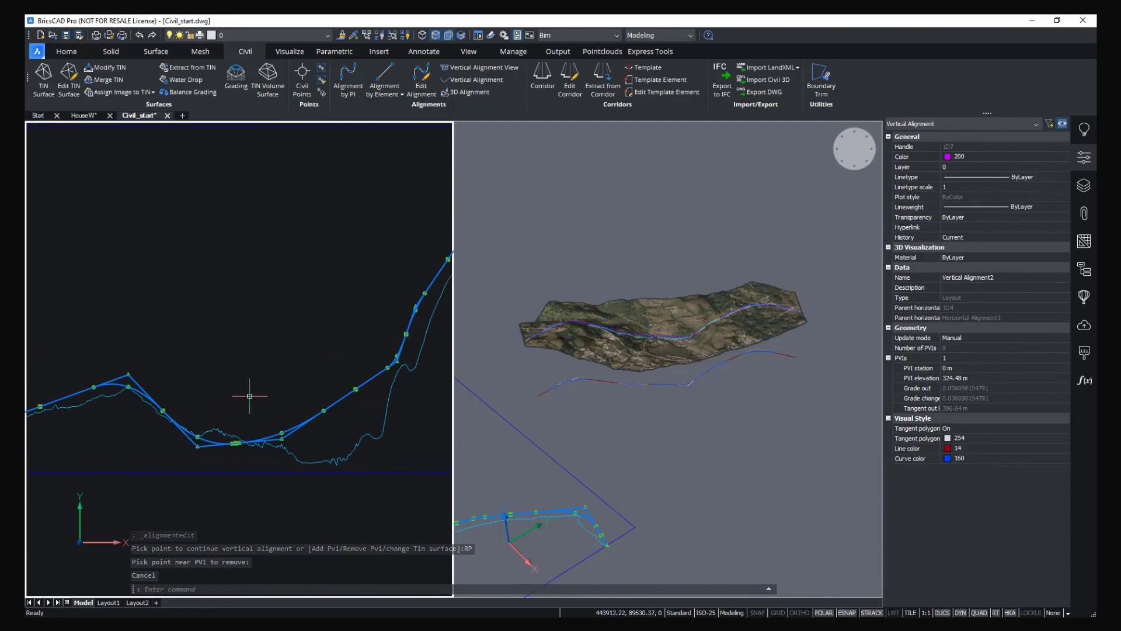
pyautogui.click(197, 447)
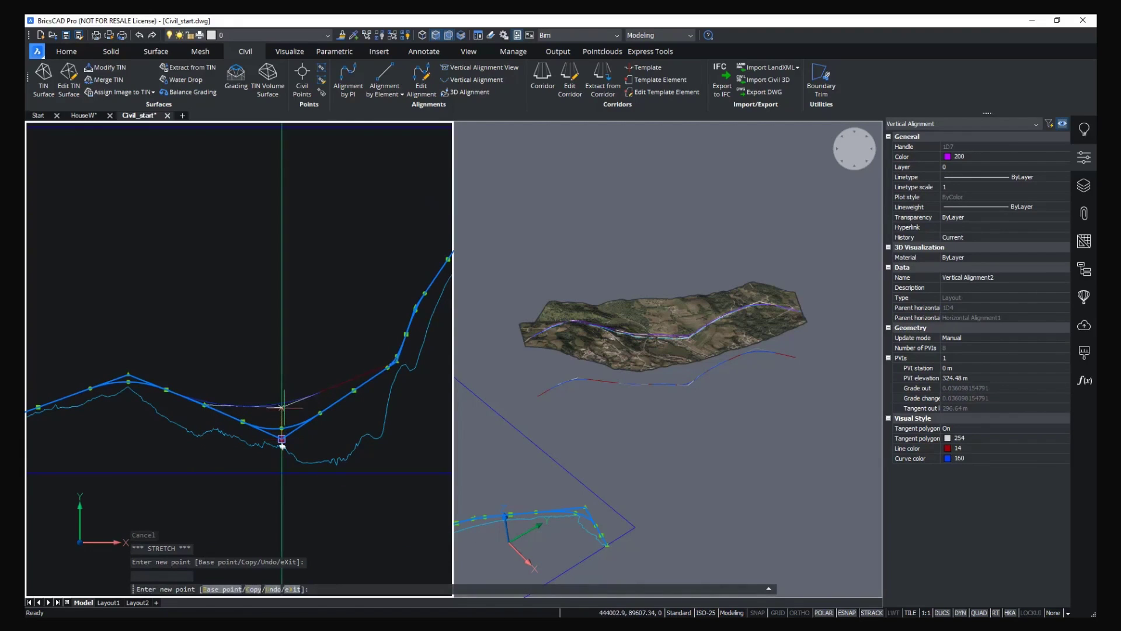
pyautogui.click(282, 389)
pyautogui.click(388, 365)
pyautogui.click(397, 361)
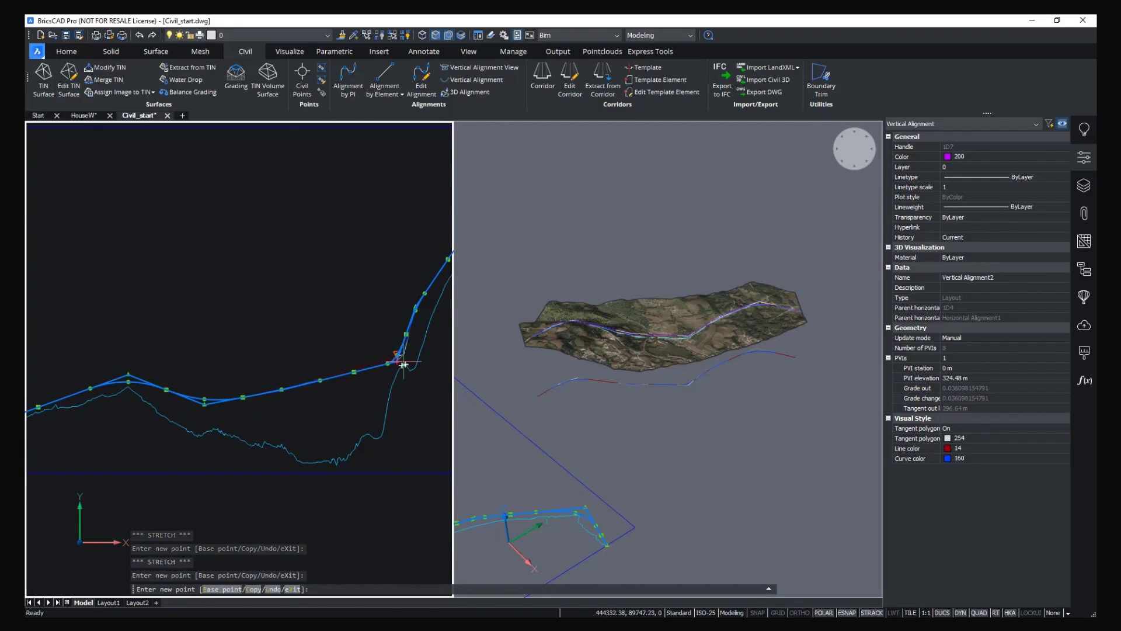
pyautogui.click(379, 337)
pyautogui.scroll(-5, 289, 342)
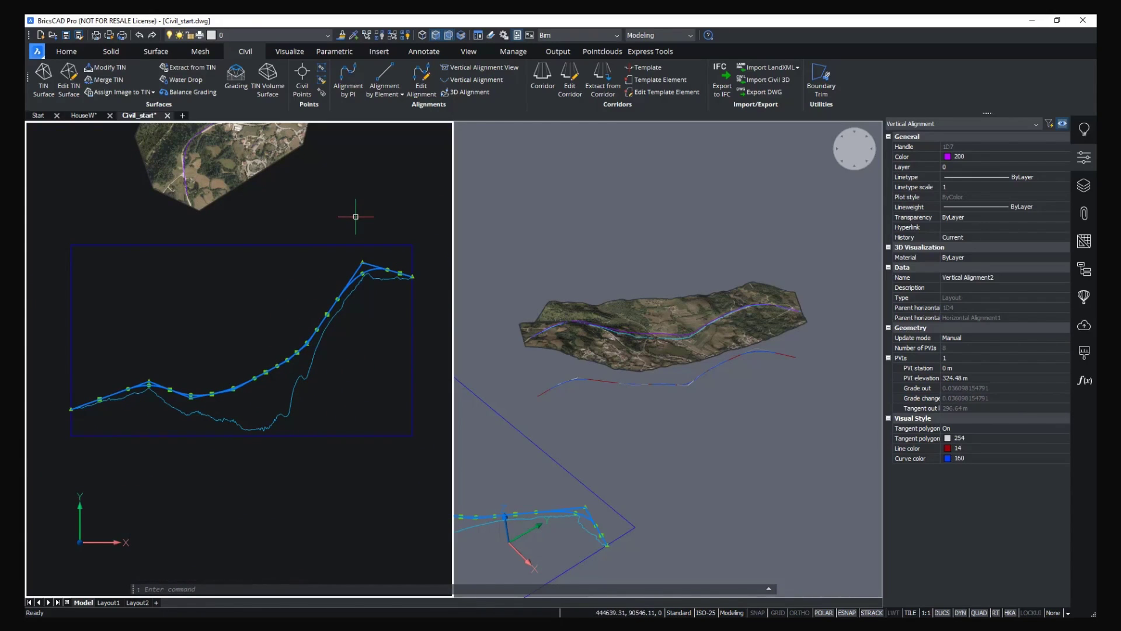
pyautogui.press('Escape')
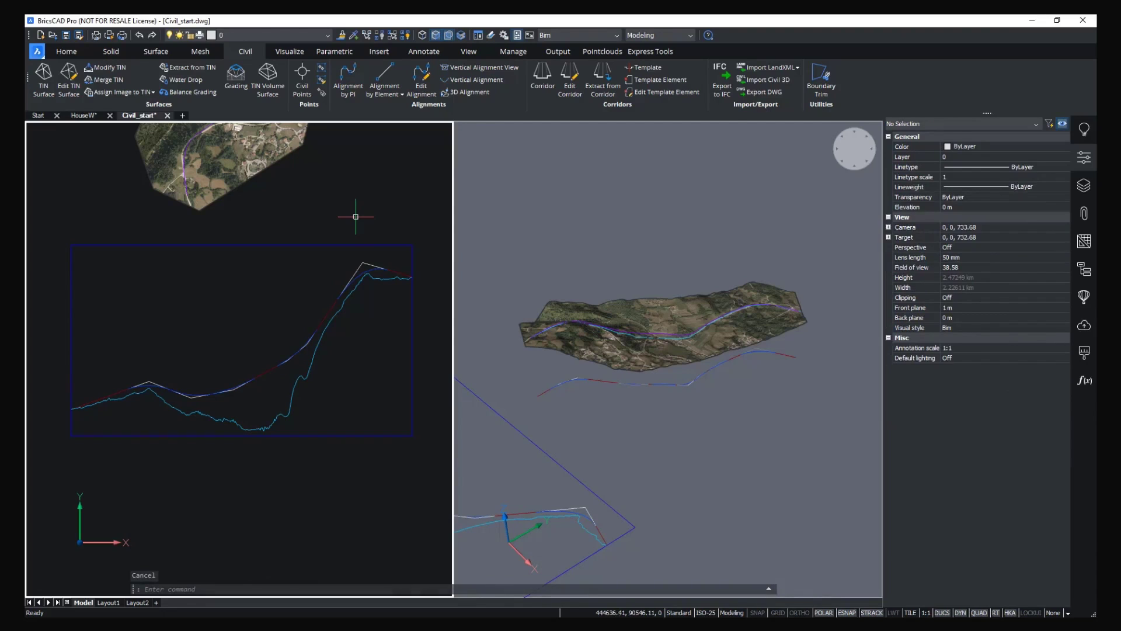
# Turn on the Corridor layer and view the bridge and road cross-sections from above in the 3D viewport.
pyautogui.click(650, 426)
pyautogui.click(627, 375)
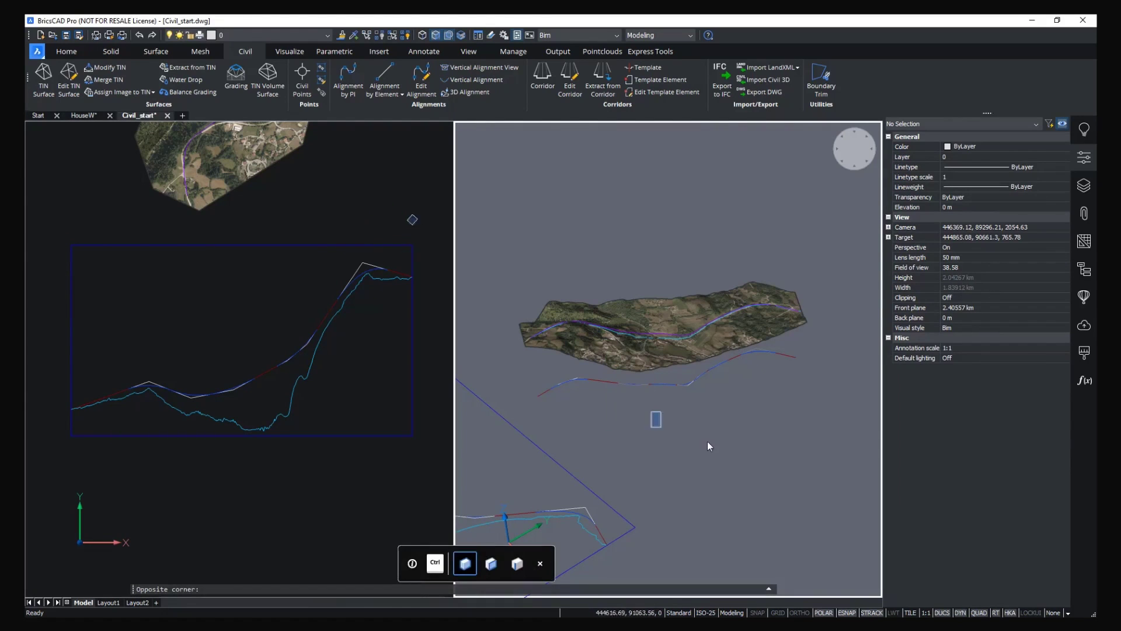
pyautogui.click(306, 34)
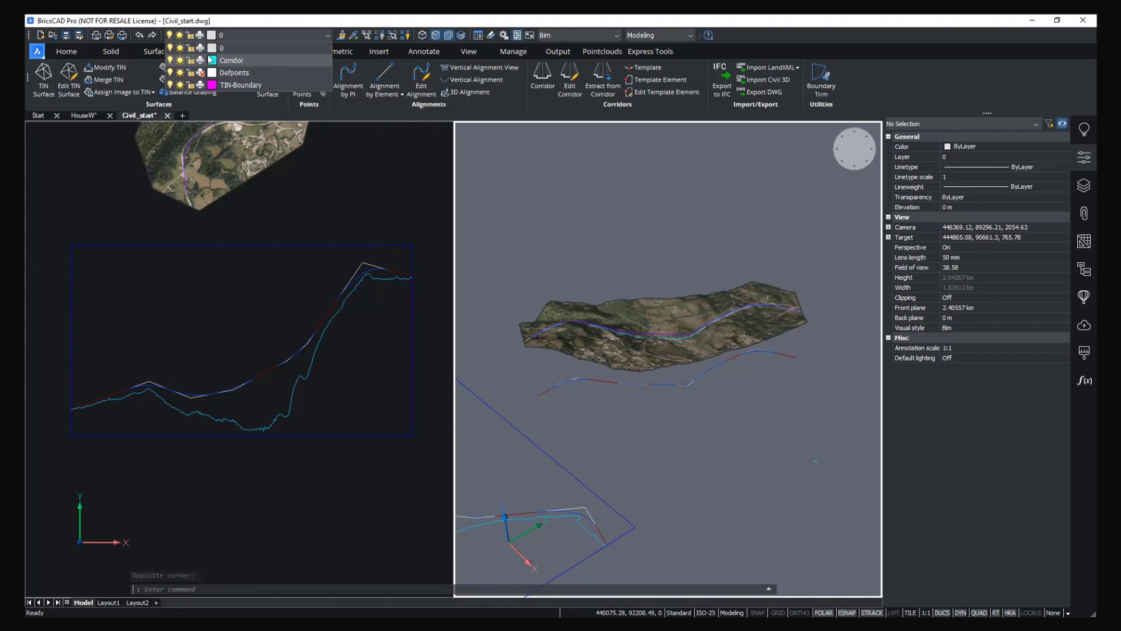
pyautogui.click(383, 23)
pyautogui.moveTo(720, 447); pyautogui.dragTo(661, 306, button='middle')
pyautogui.scroll(5, 661, 306)
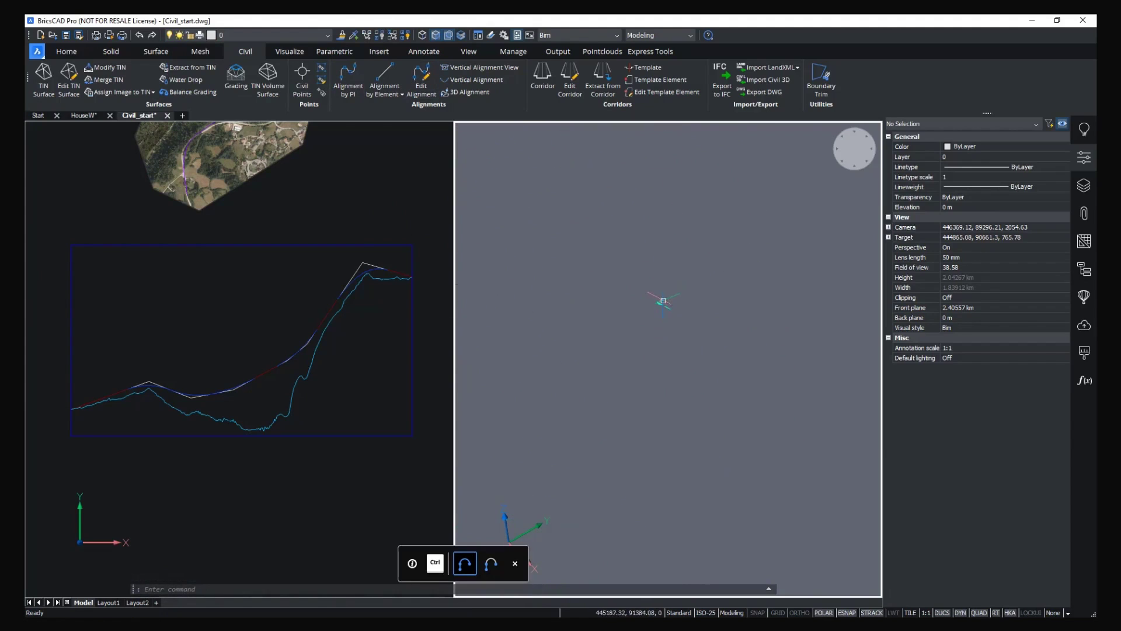
pyautogui.keyDown('shift'); pyautogui.moveTo(670, 307); pyautogui.dragTo(634, 225, button='middle'); pyautogui.keyUp('shift')
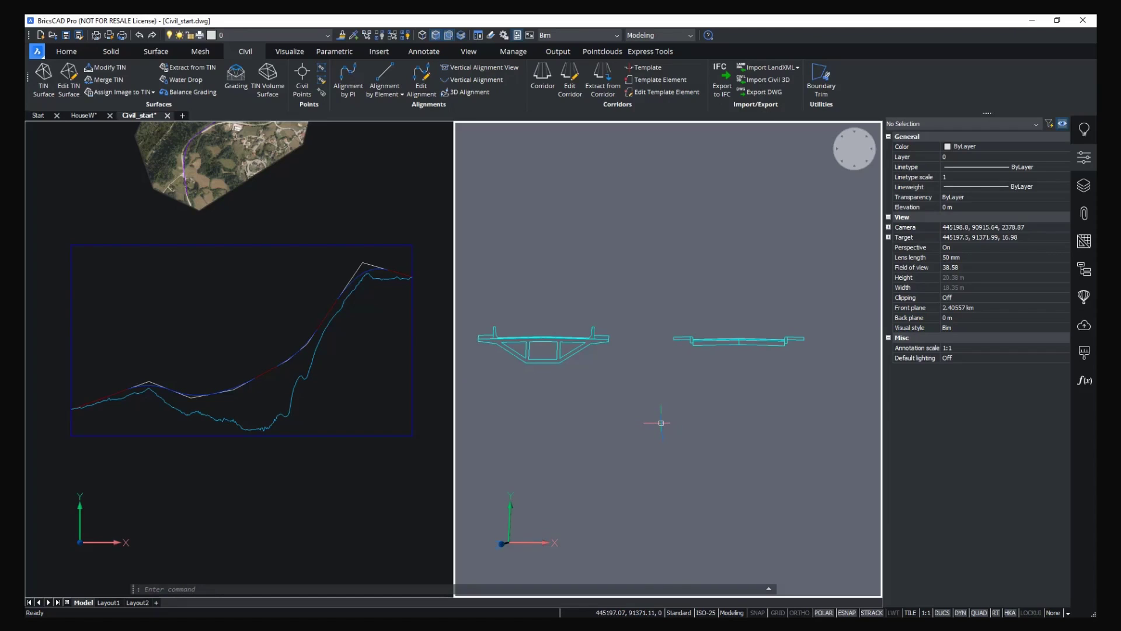
# Switch to Chrome and search YouTube for "bricscad corridor".
pyautogui.hotkey('alt', 'Tab')
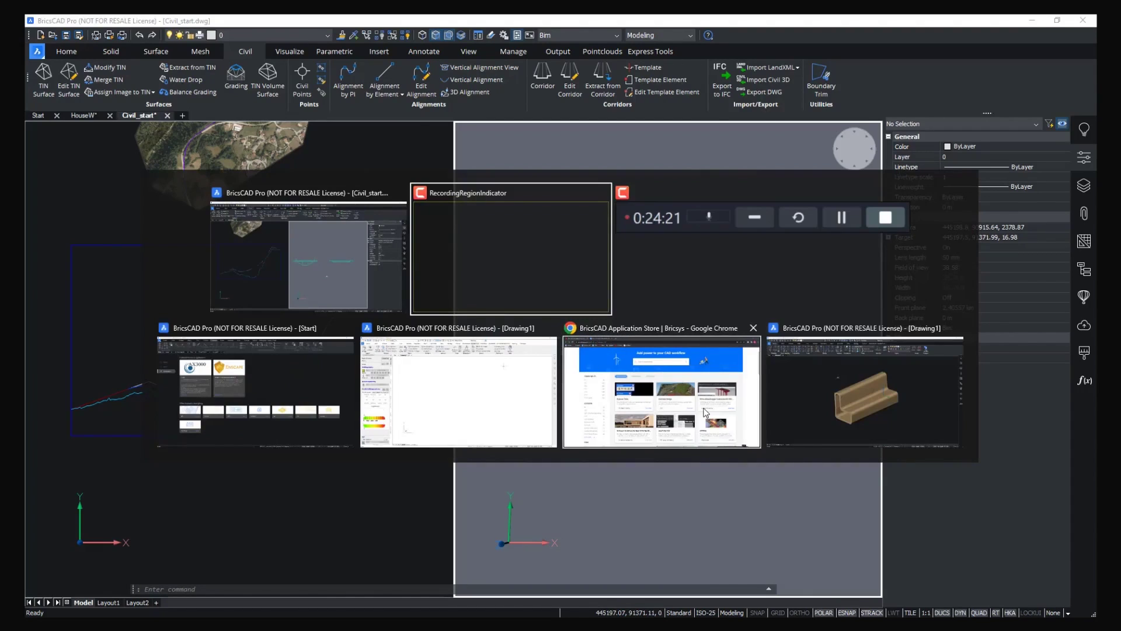
pyautogui.click(689, 405)
pyautogui.click(90, 23)
pyautogui.click(435, 89)
pyautogui.write('bric')
pyautogui.press('Down')
pyautogui.press('Return')
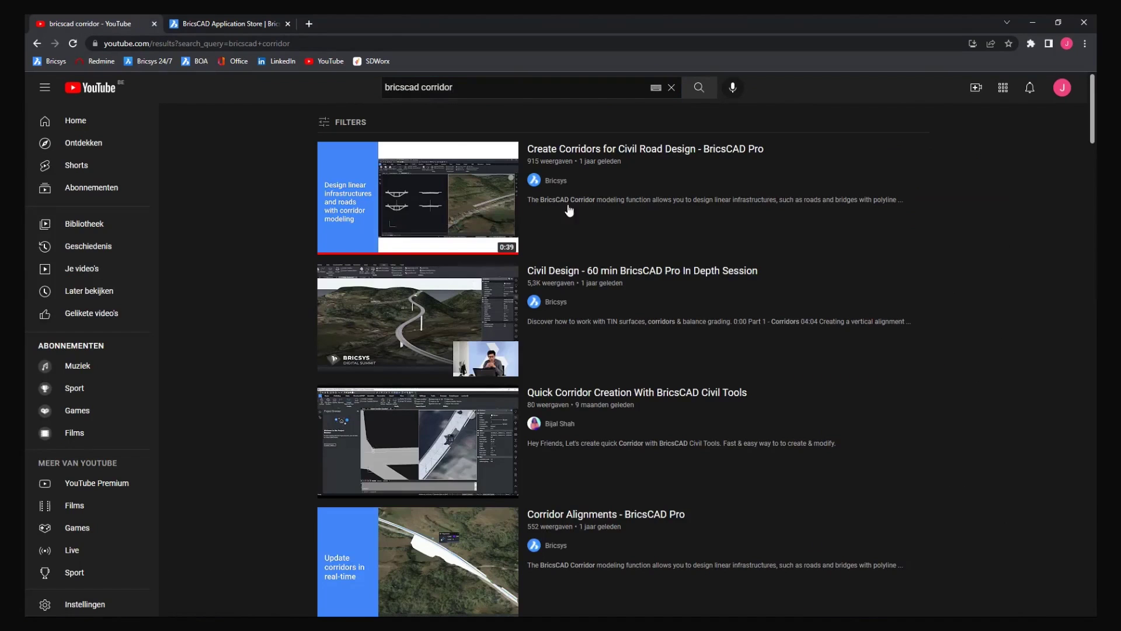
# Play the video "Create Corridors for Civil Road Design - BricsCAD Pro" from about 0:13, pause it and return to the Civil_start drawing in BricsCAD.
pyautogui.click(595, 252)
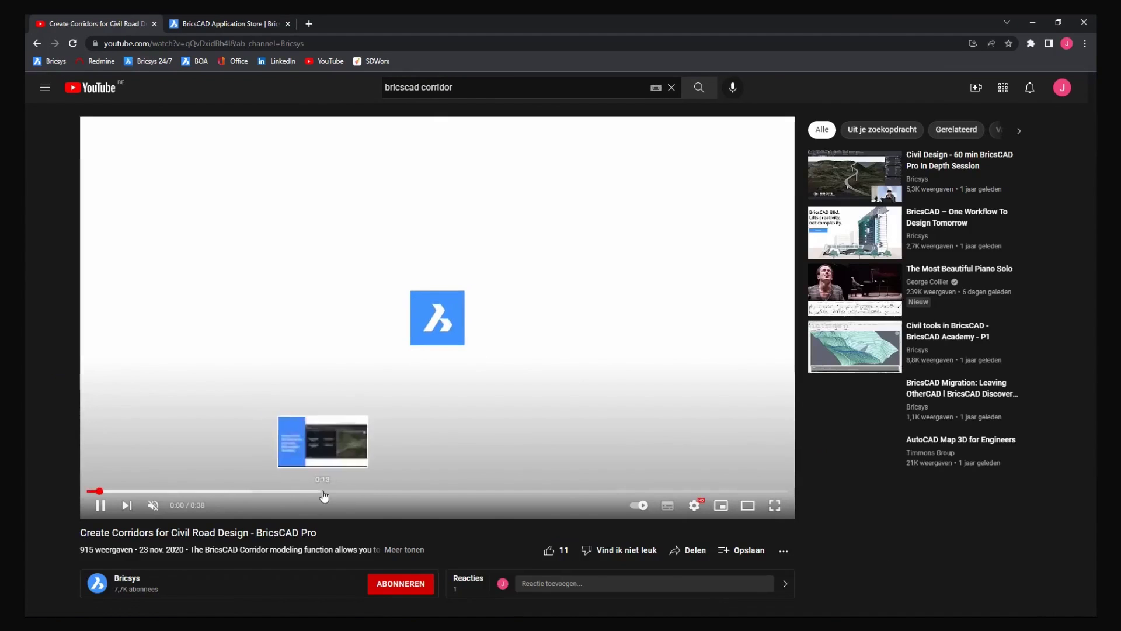
pyautogui.click(324, 491)
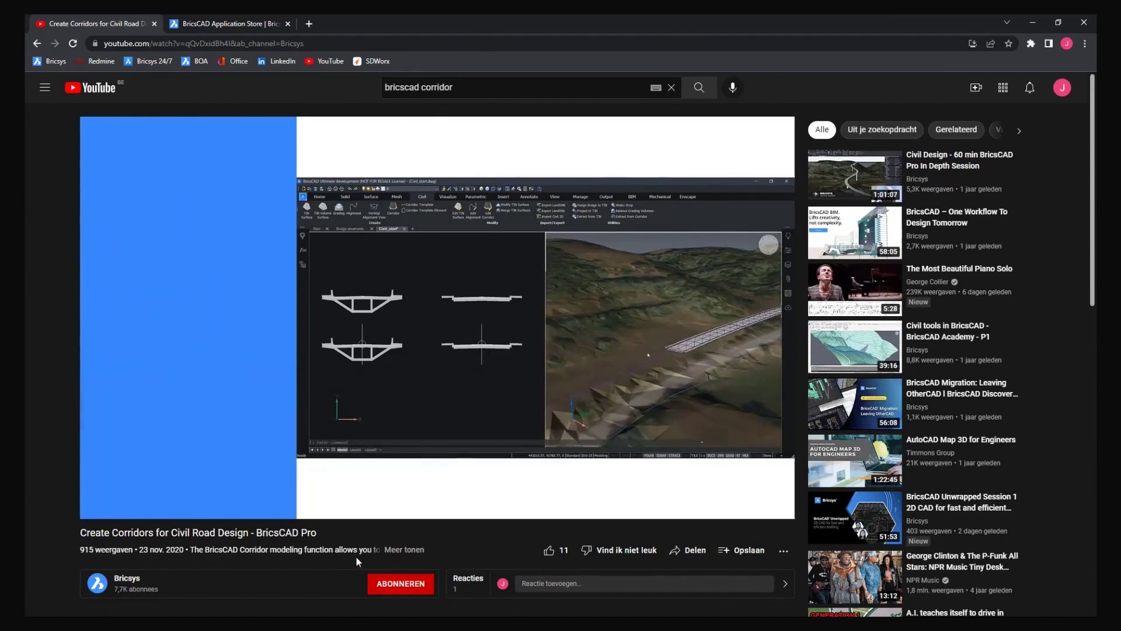
pyautogui.click(422, 335)
pyautogui.hotkey('alt', 'Tab')
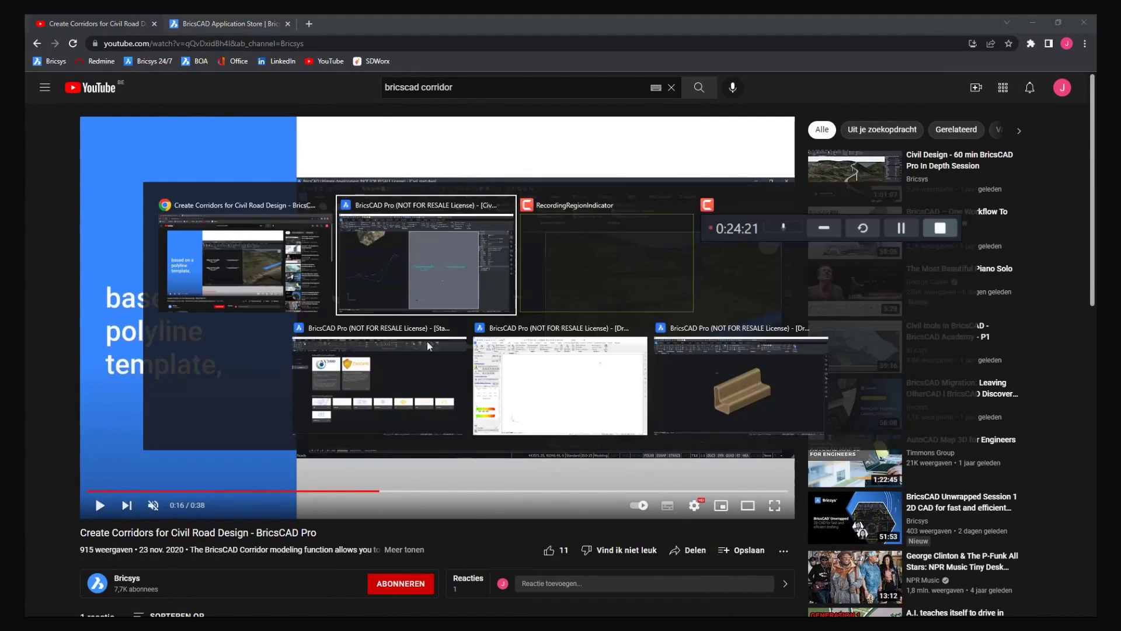
pyautogui.click(416, 265)
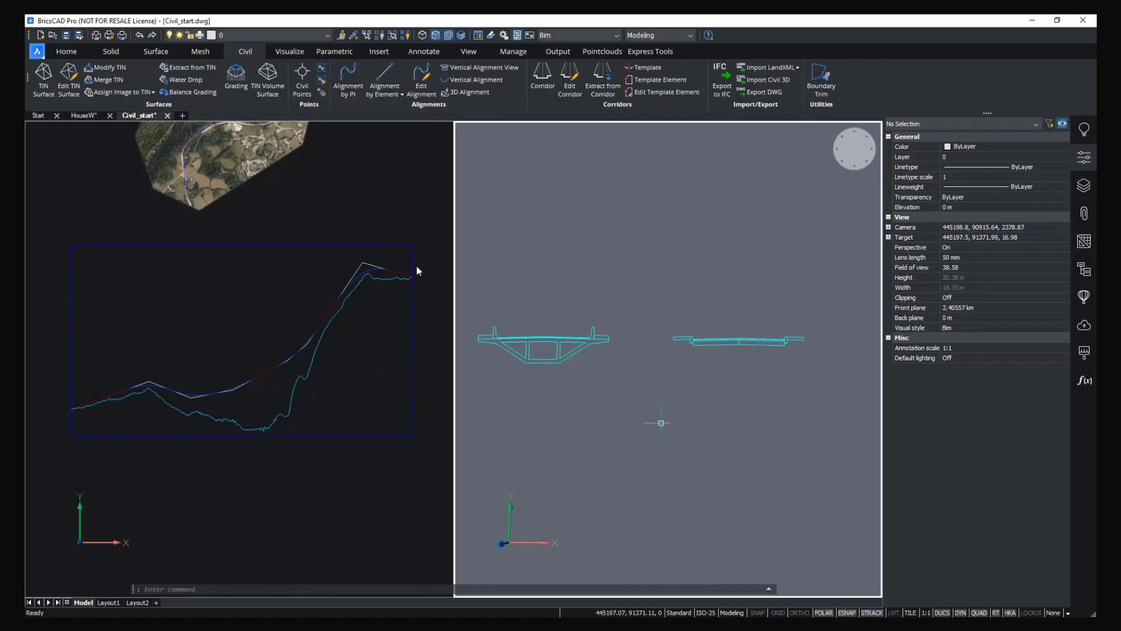